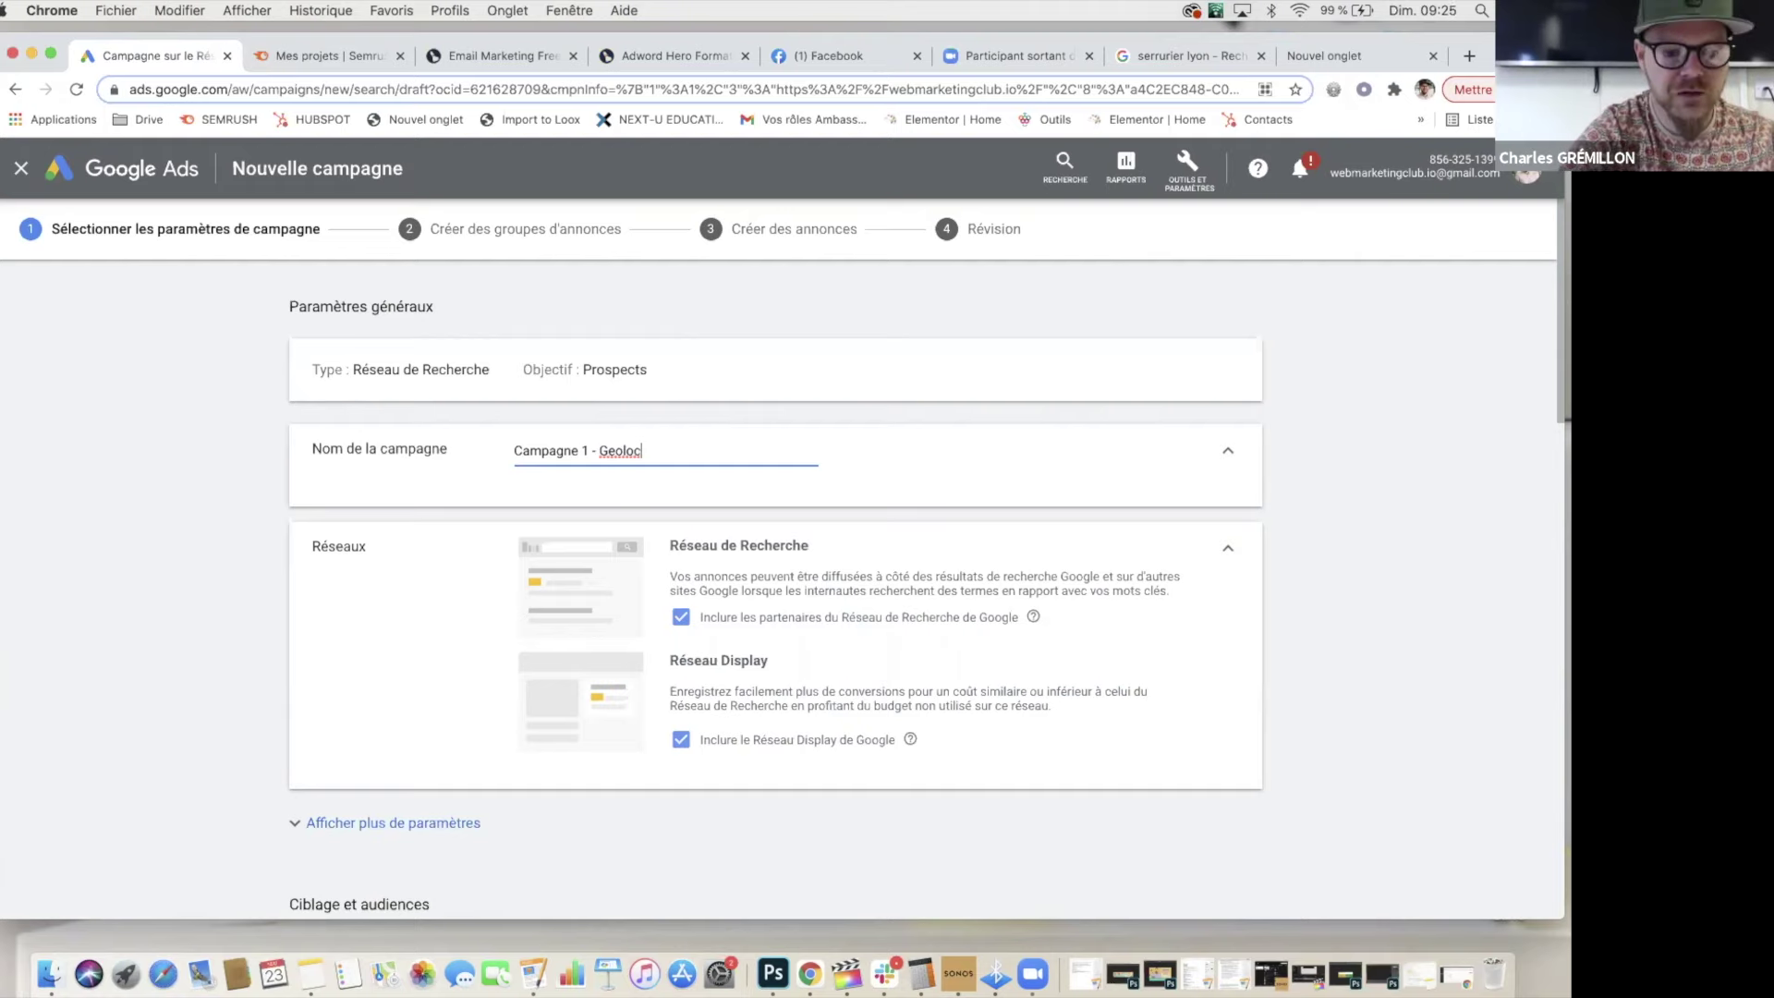
{"action": "left_click_drag", "start_coordinate": [653, 450], "coordinate": [516, 447]}
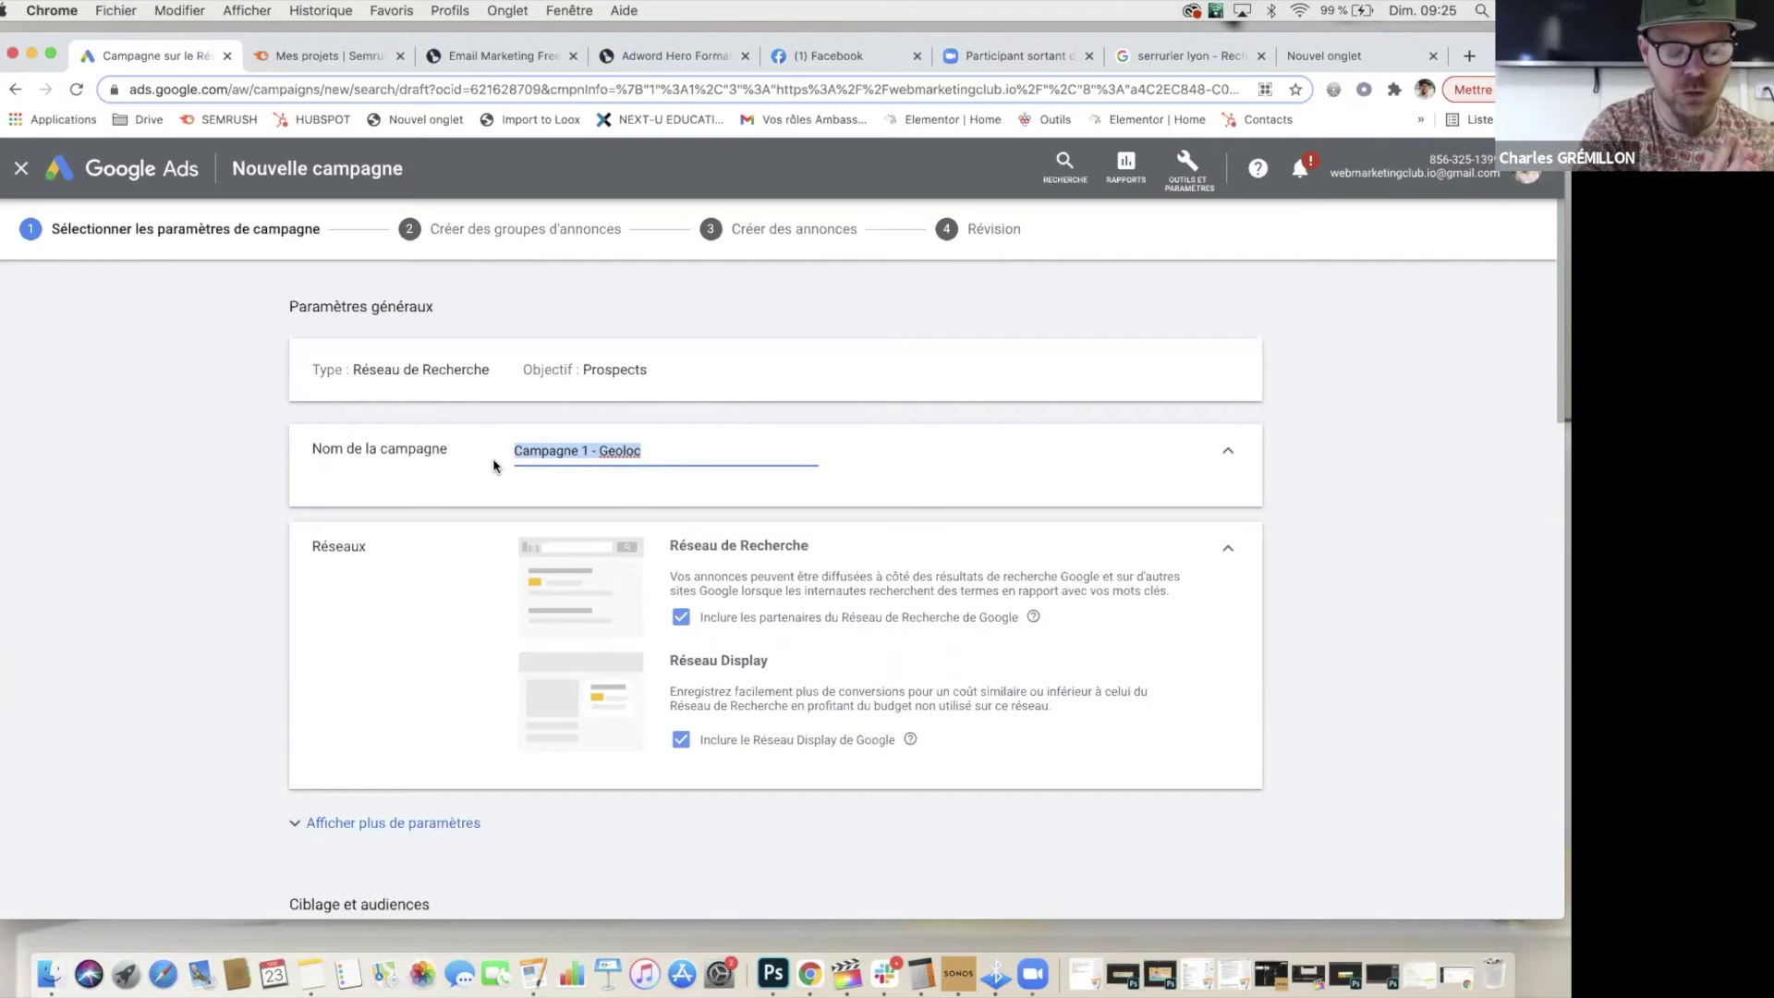
{"action": "left_click", "coordinate": [493, 465]}
{"action": "left_click", "coordinate": [702, 449]}
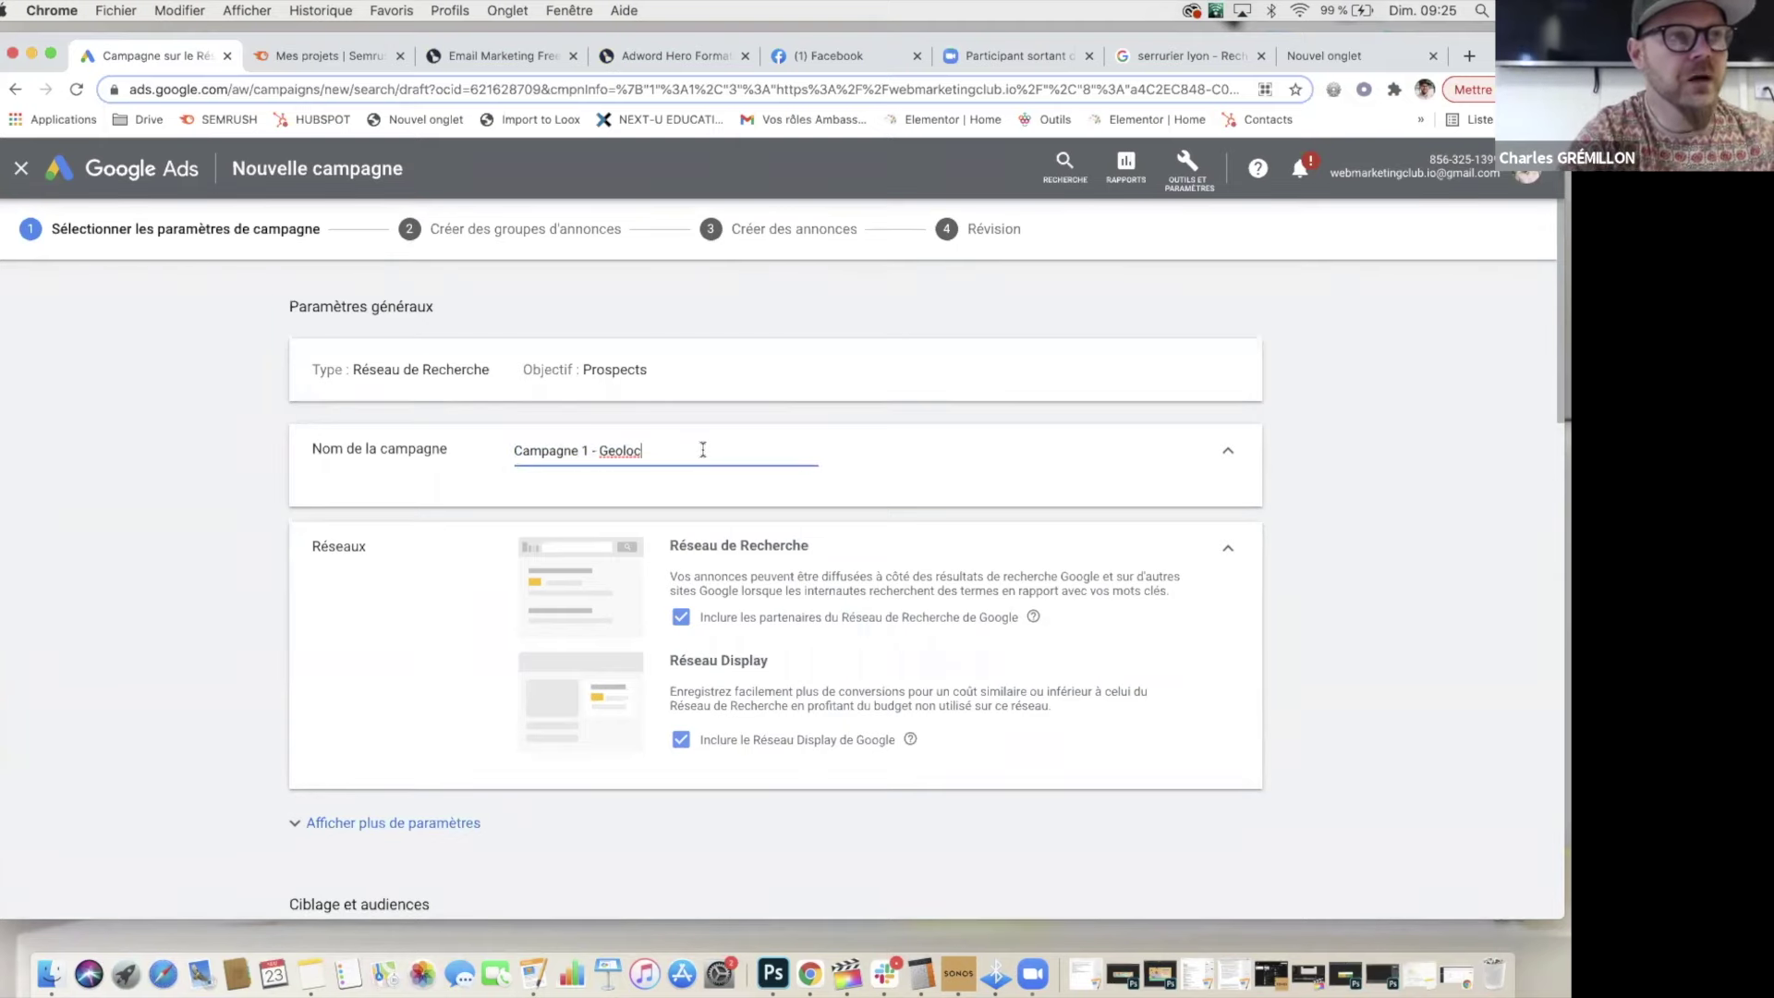
{"action": "left_click", "coordinate": [249, 487]}
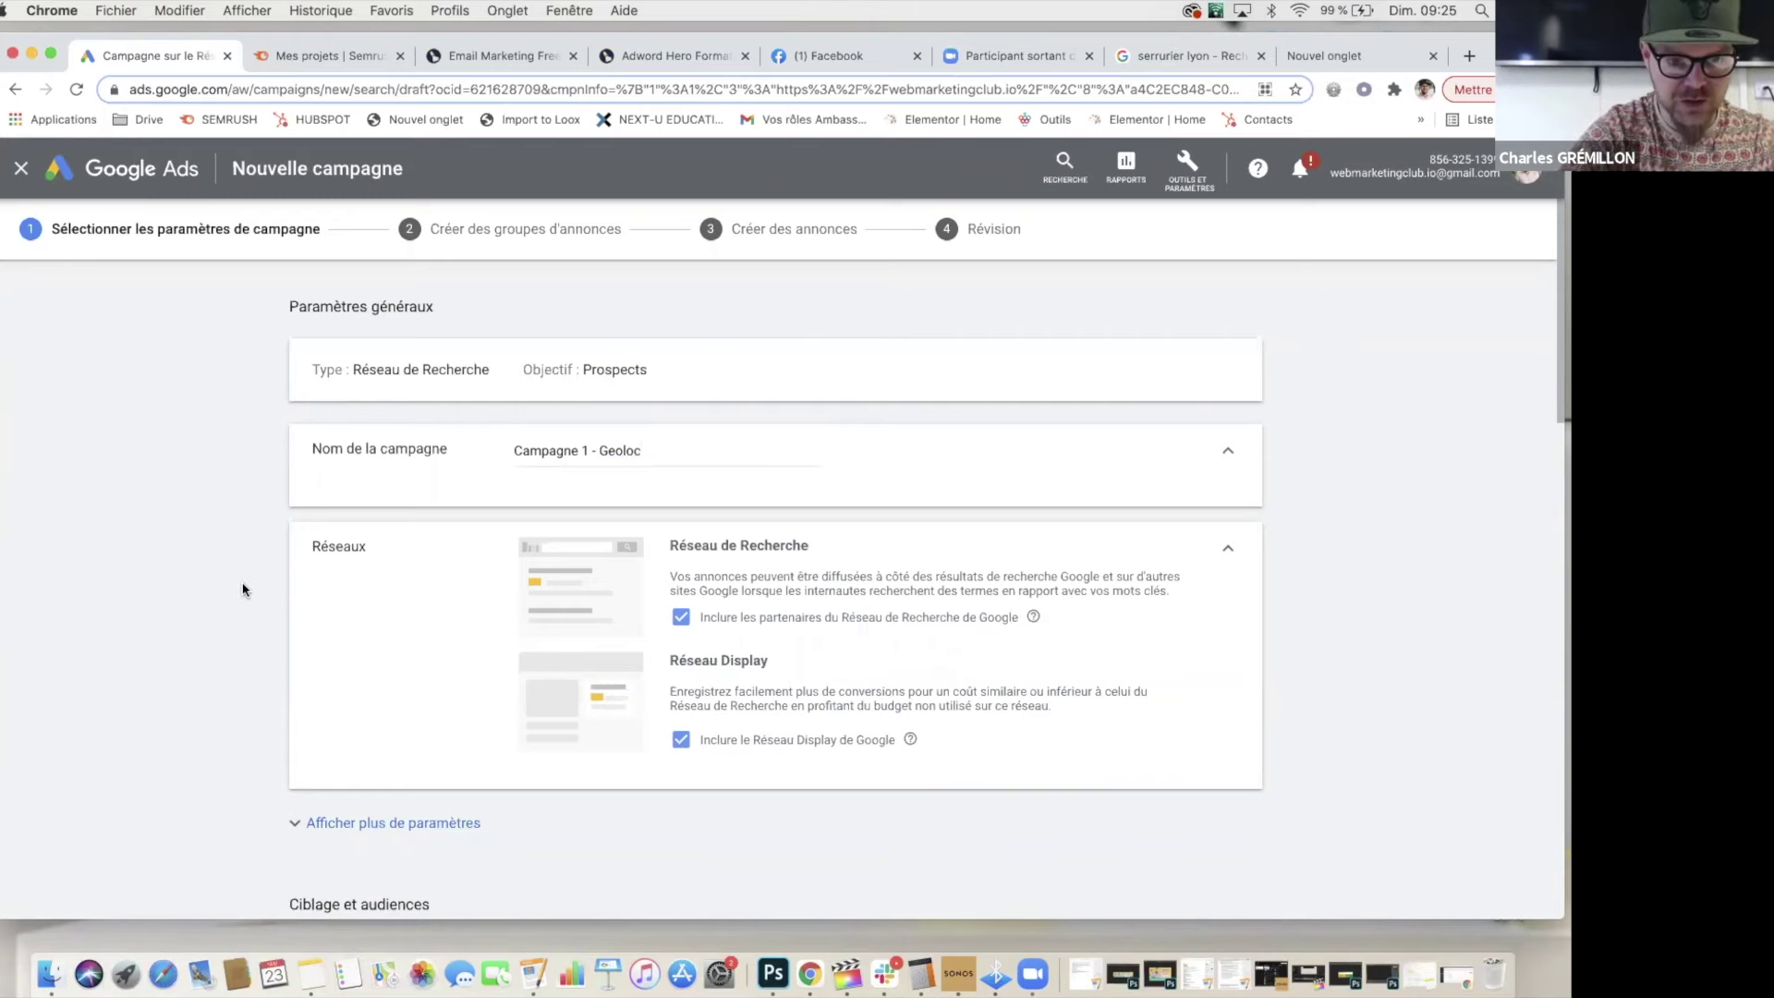
Step: Exclude the Google Display Network from the campaign, keeping the search partners included
{"action": "scroll", "coordinate": [245, 590], "scroll_direction": "down", "scroll_amount": 2}
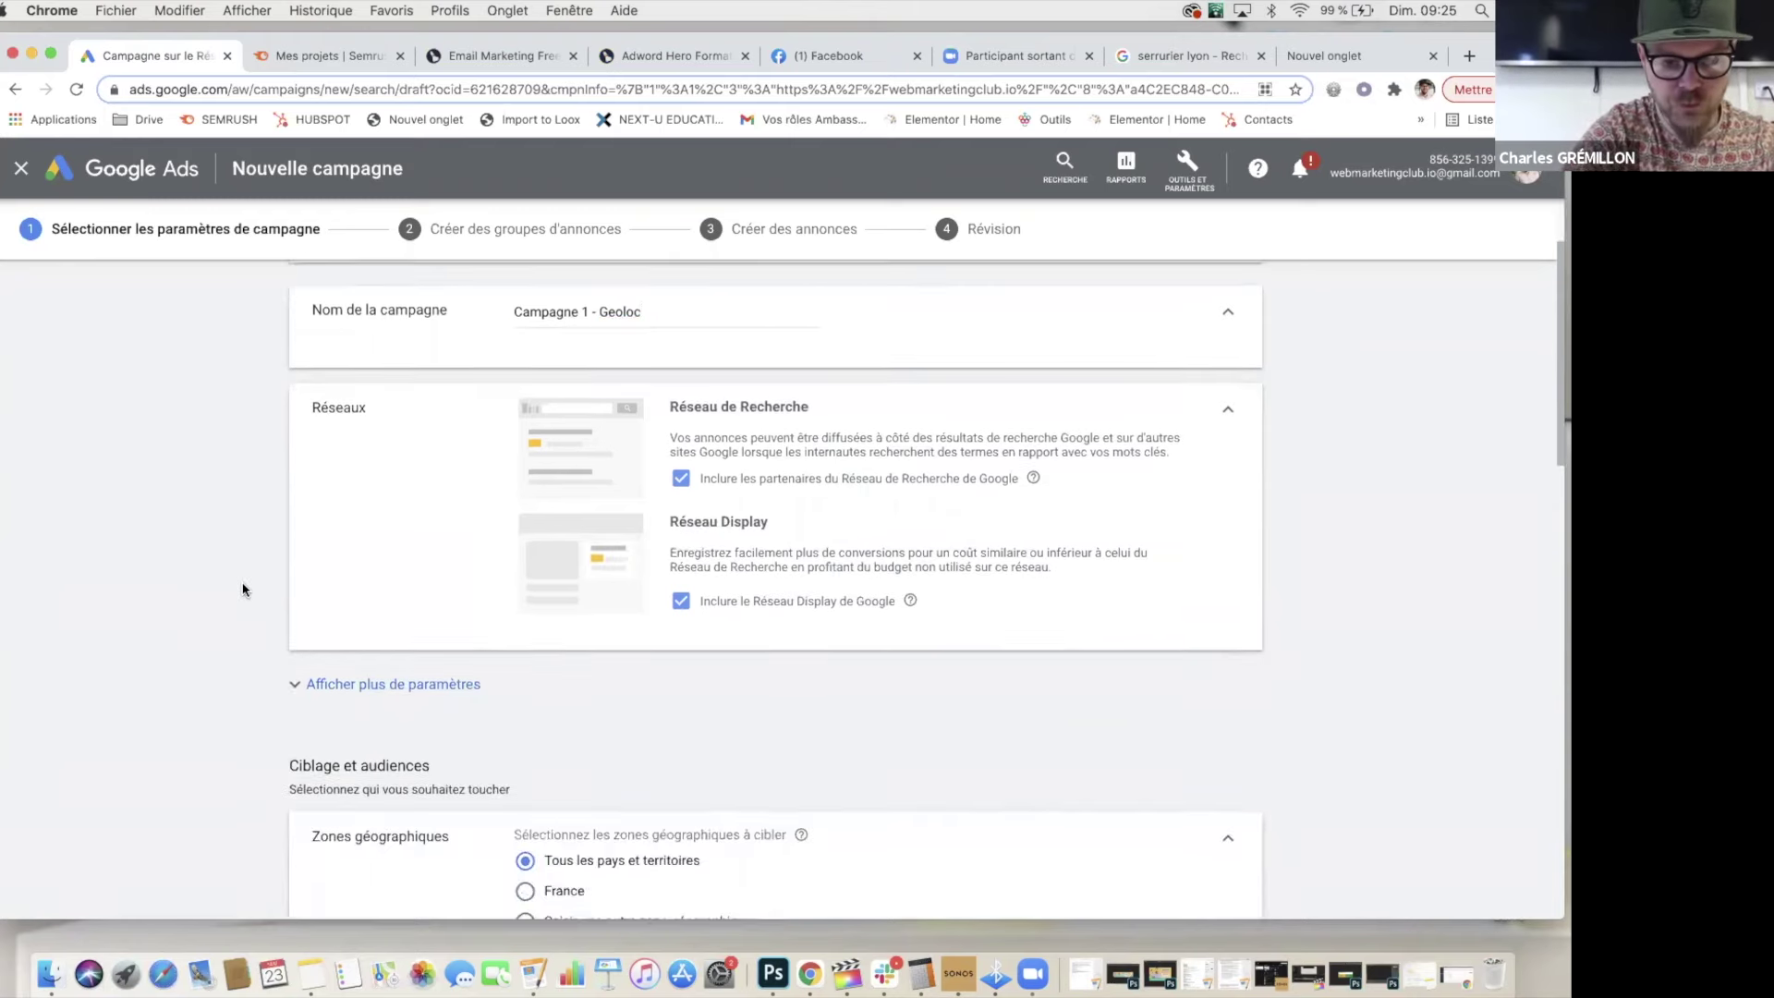
{"action": "scroll", "coordinate": [244, 589], "scroll_direction": "down", "scroll_amount": 1}
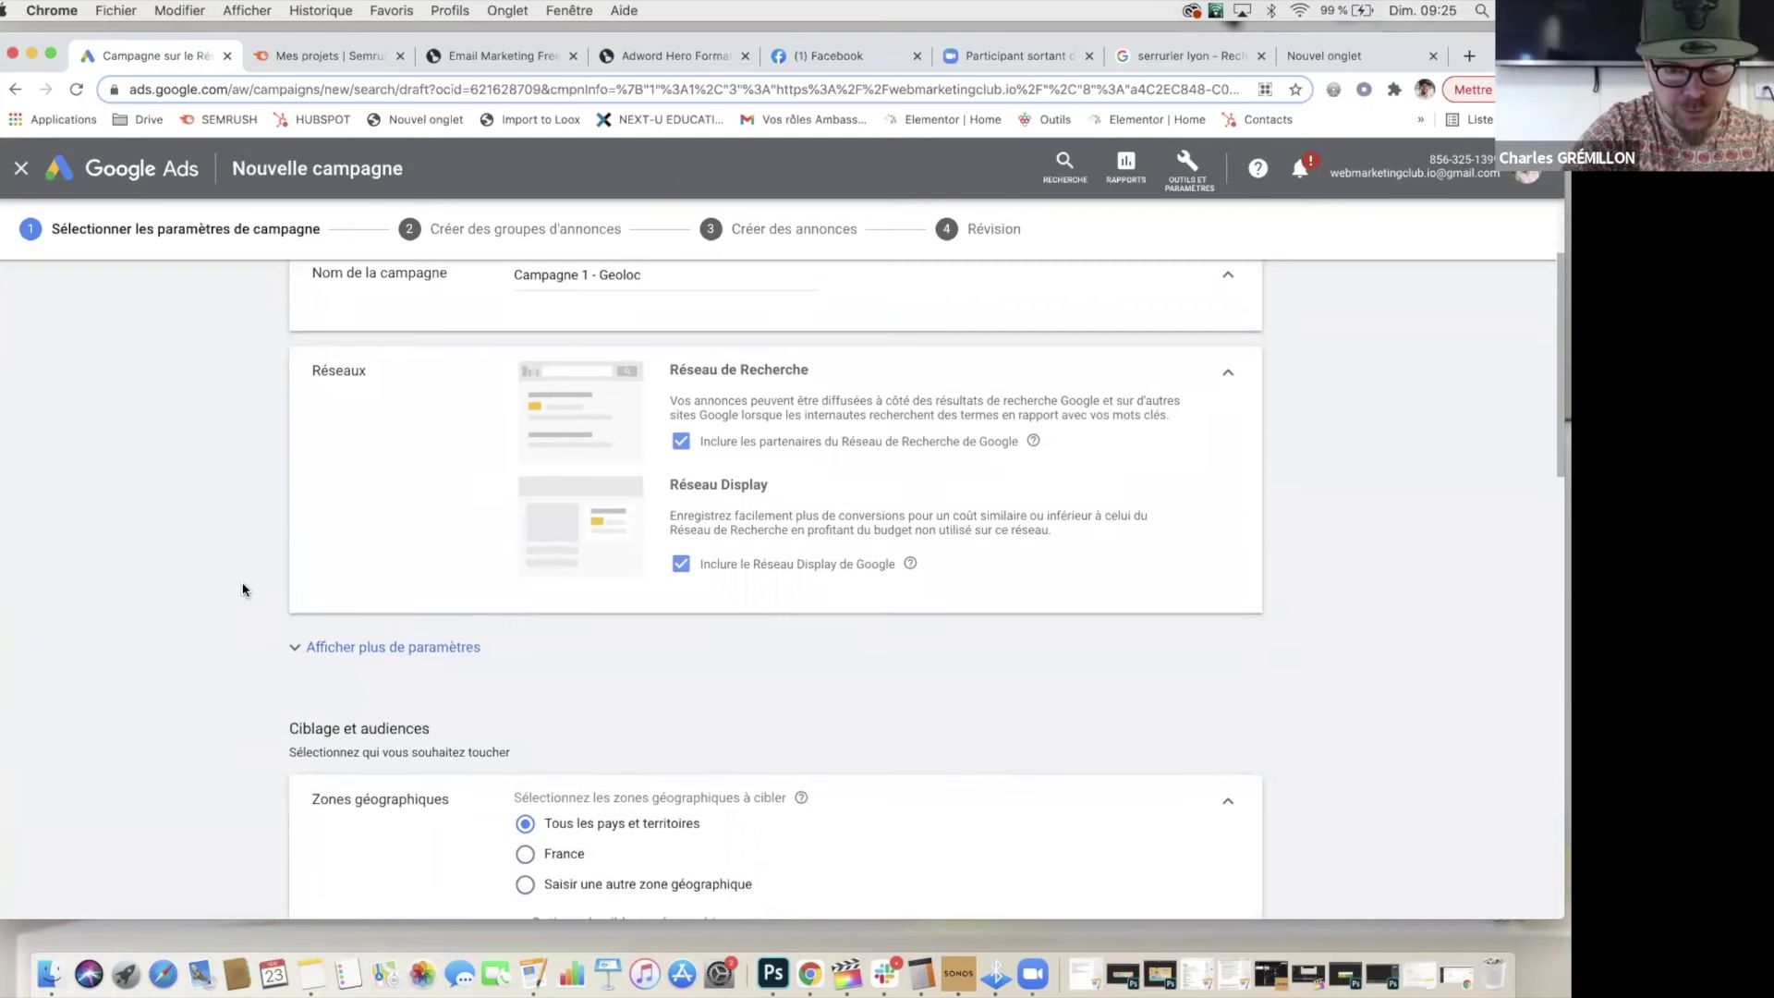
{"action": "scroll", "coordinate": [245, 589], "scroll_direction": "up", "scroll_amount": 1}
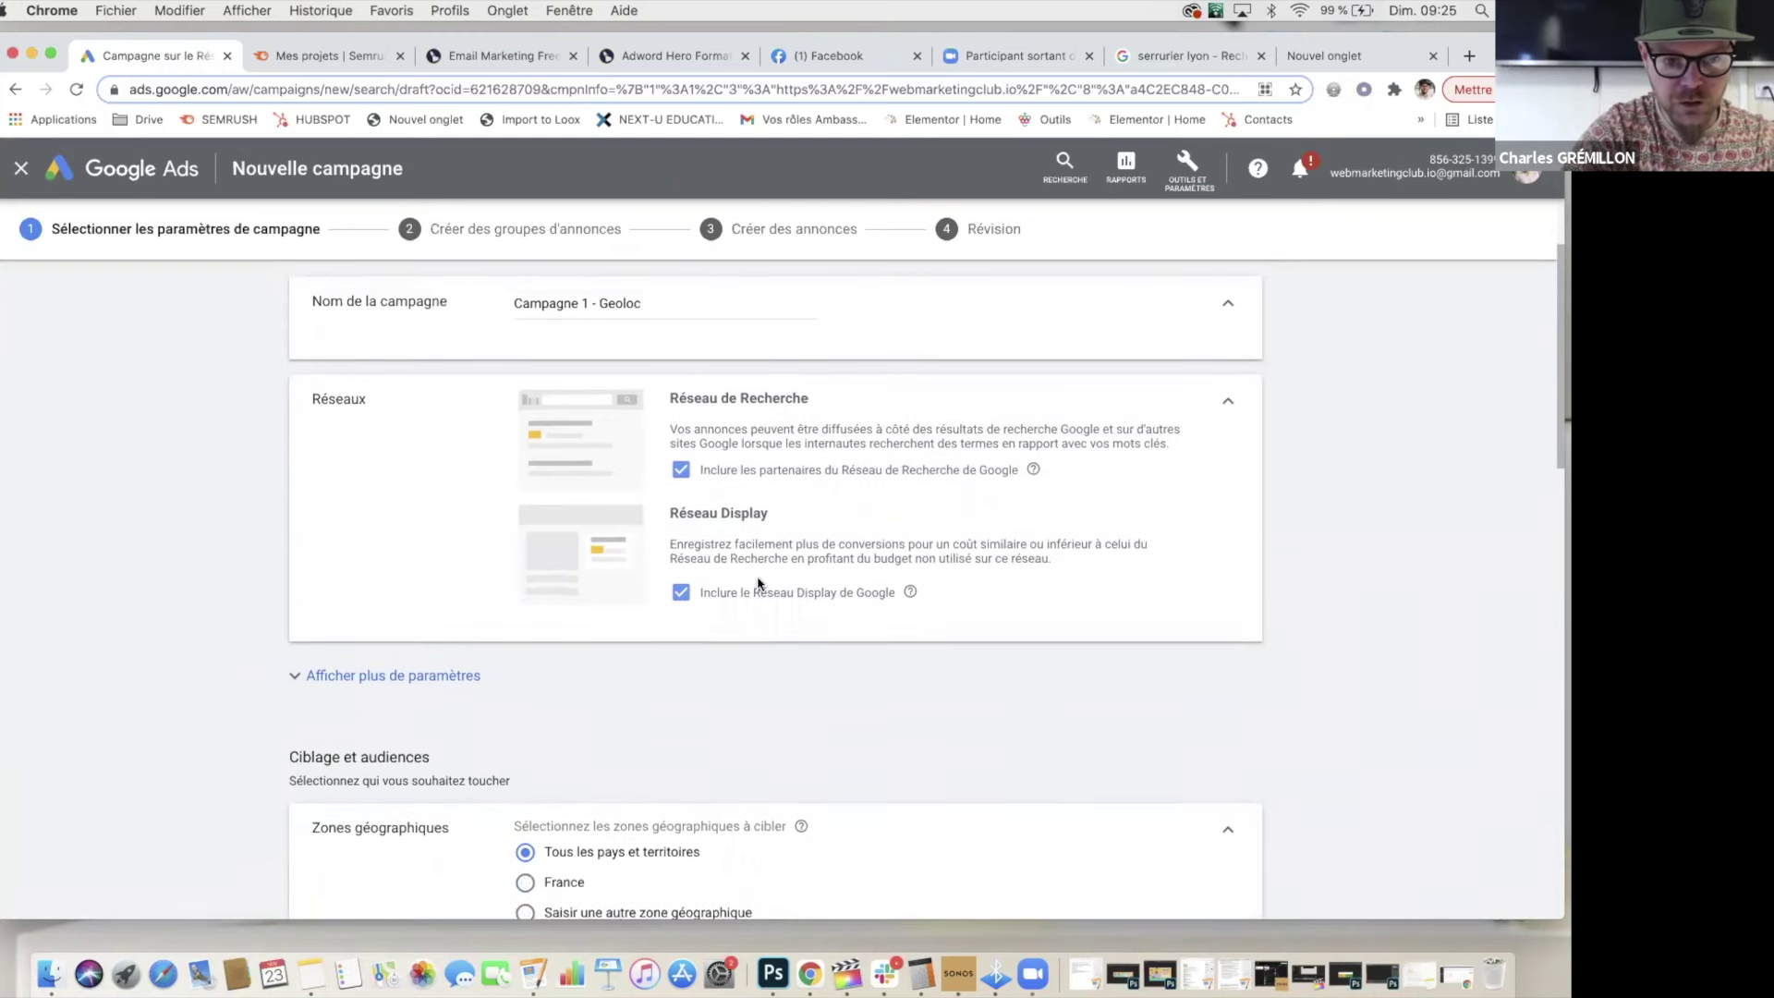
{"action": "left_click", "coordinate": [681, 593]}
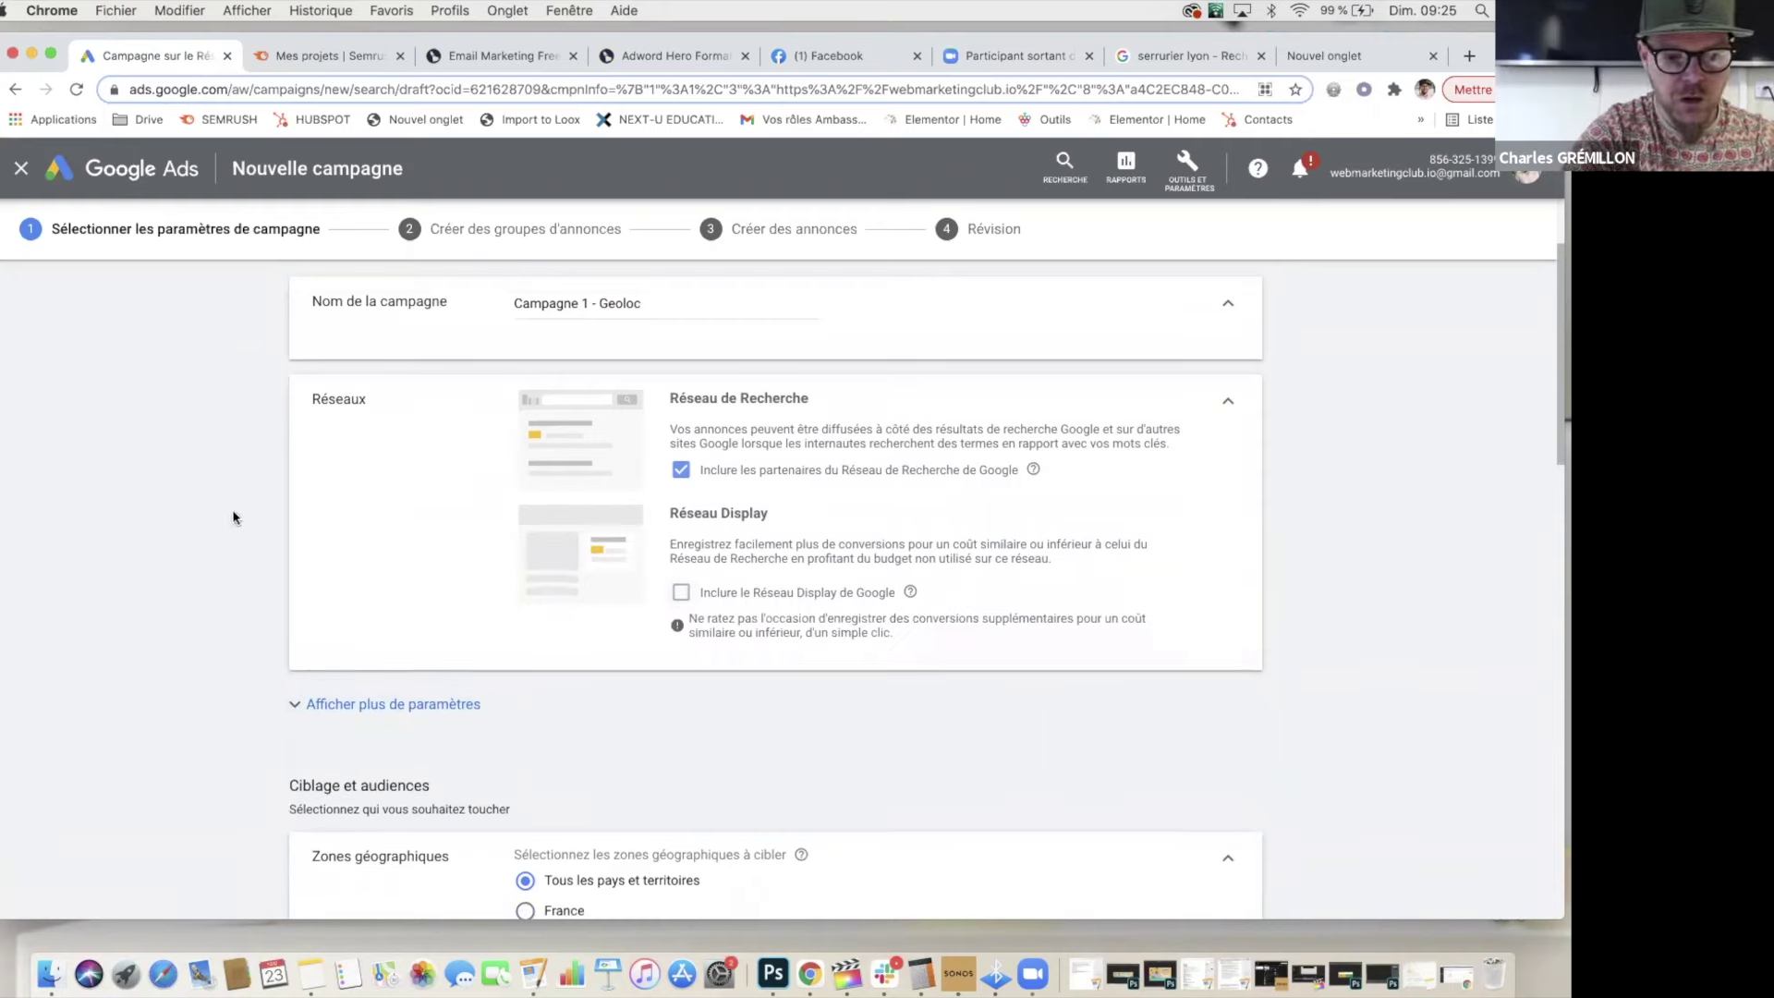
Step: Expand the additional campaign settings below the networks section
{"action": "scroll", "coordinate": [233, 517], "scroll_direction": "down", "scroll_amount": 1}
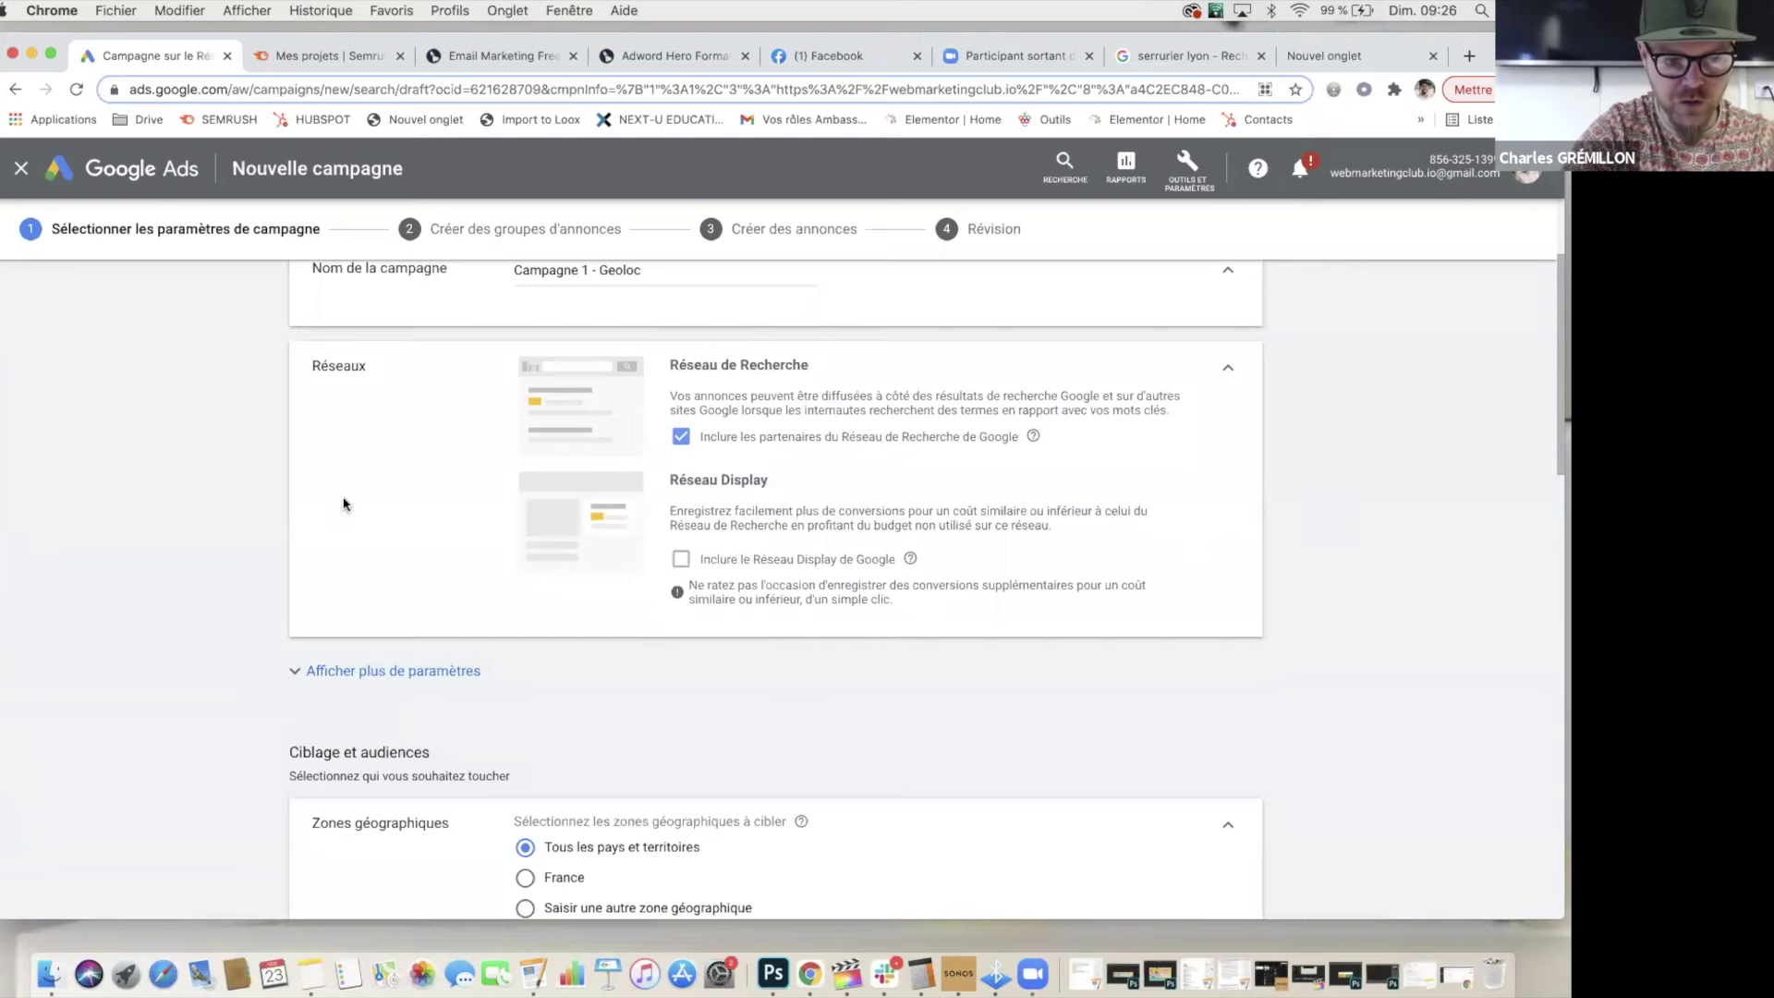
{"action": "scroll", "coordinate": [250, 568], "scroll_direction": "down", "scroll_amount": 3}
{"action": "scroll", "coordinate": [249, 568], "scroll_direction": "down", "scroll_amount": 1}
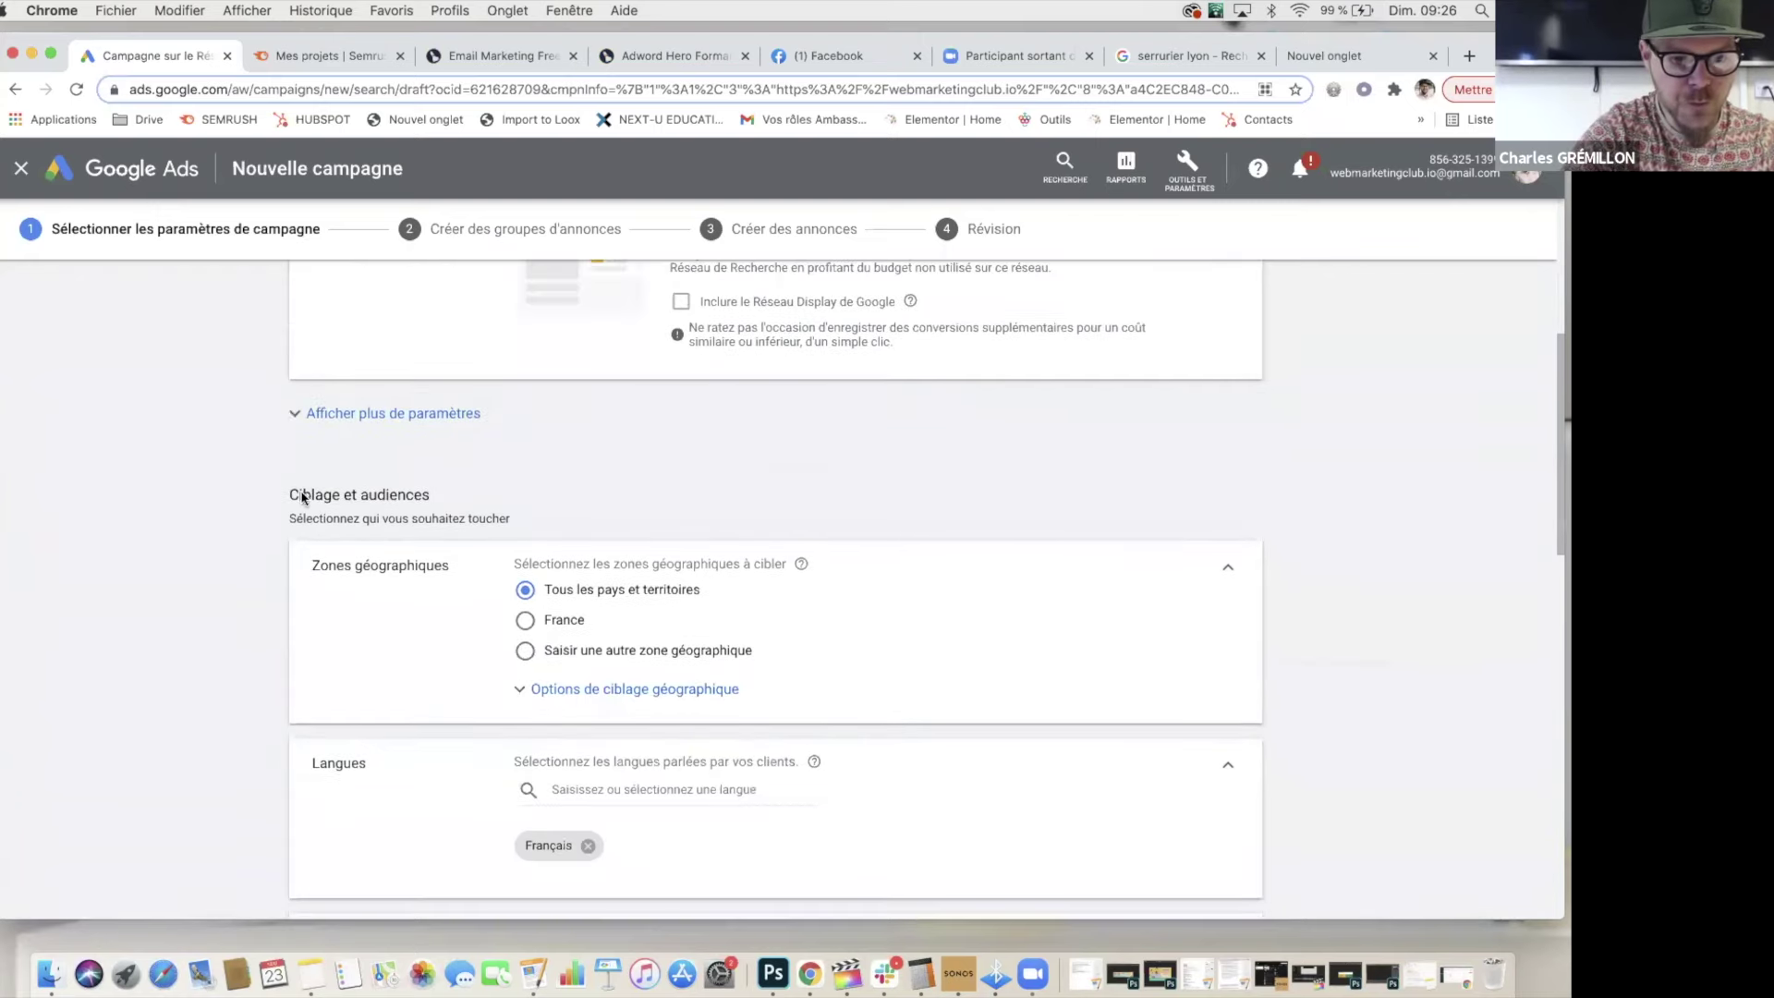
{"action": "left_click", "coordinate": [345, 408]}
{"action": "scroll", "coordinate": [185, 591], "scroll_direction": "down", "scroll_amount": 1}
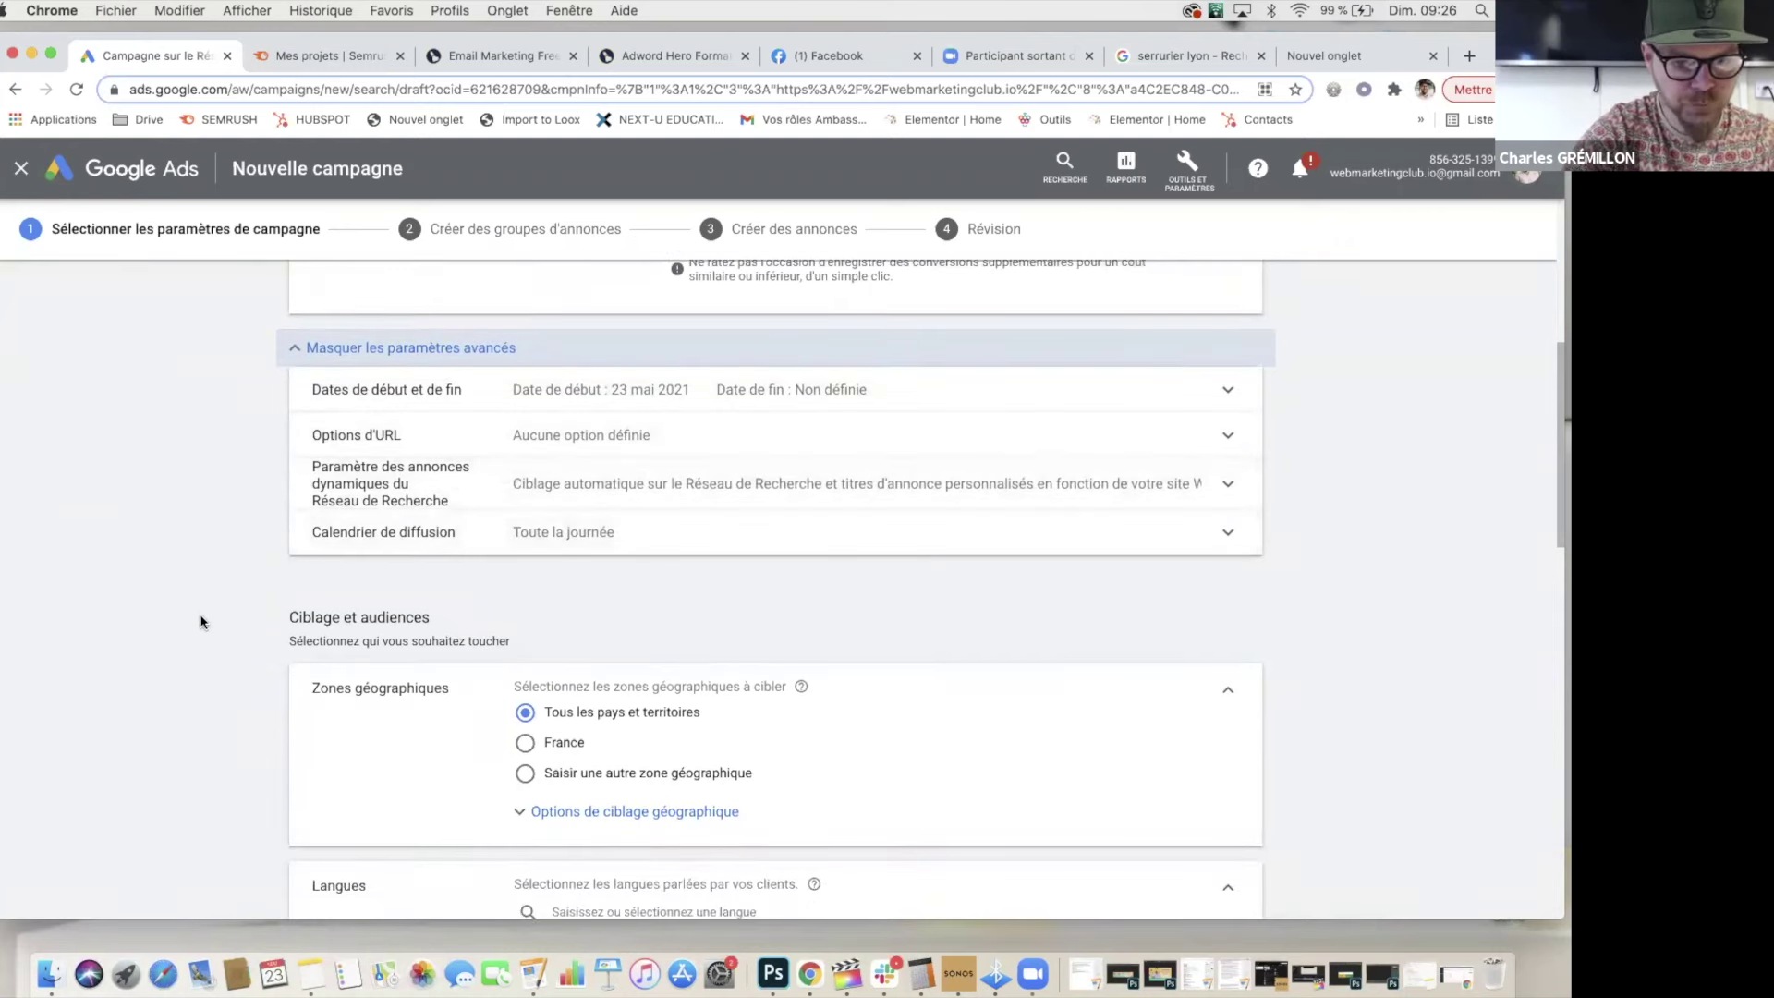
Step: Review the geographic zone, language, audience and budget sections, and expand the geographic targeting options
{"action": "scroll", "coordinate": [204, 609], "scroll_direction": "down", "scroll_amount": 4}
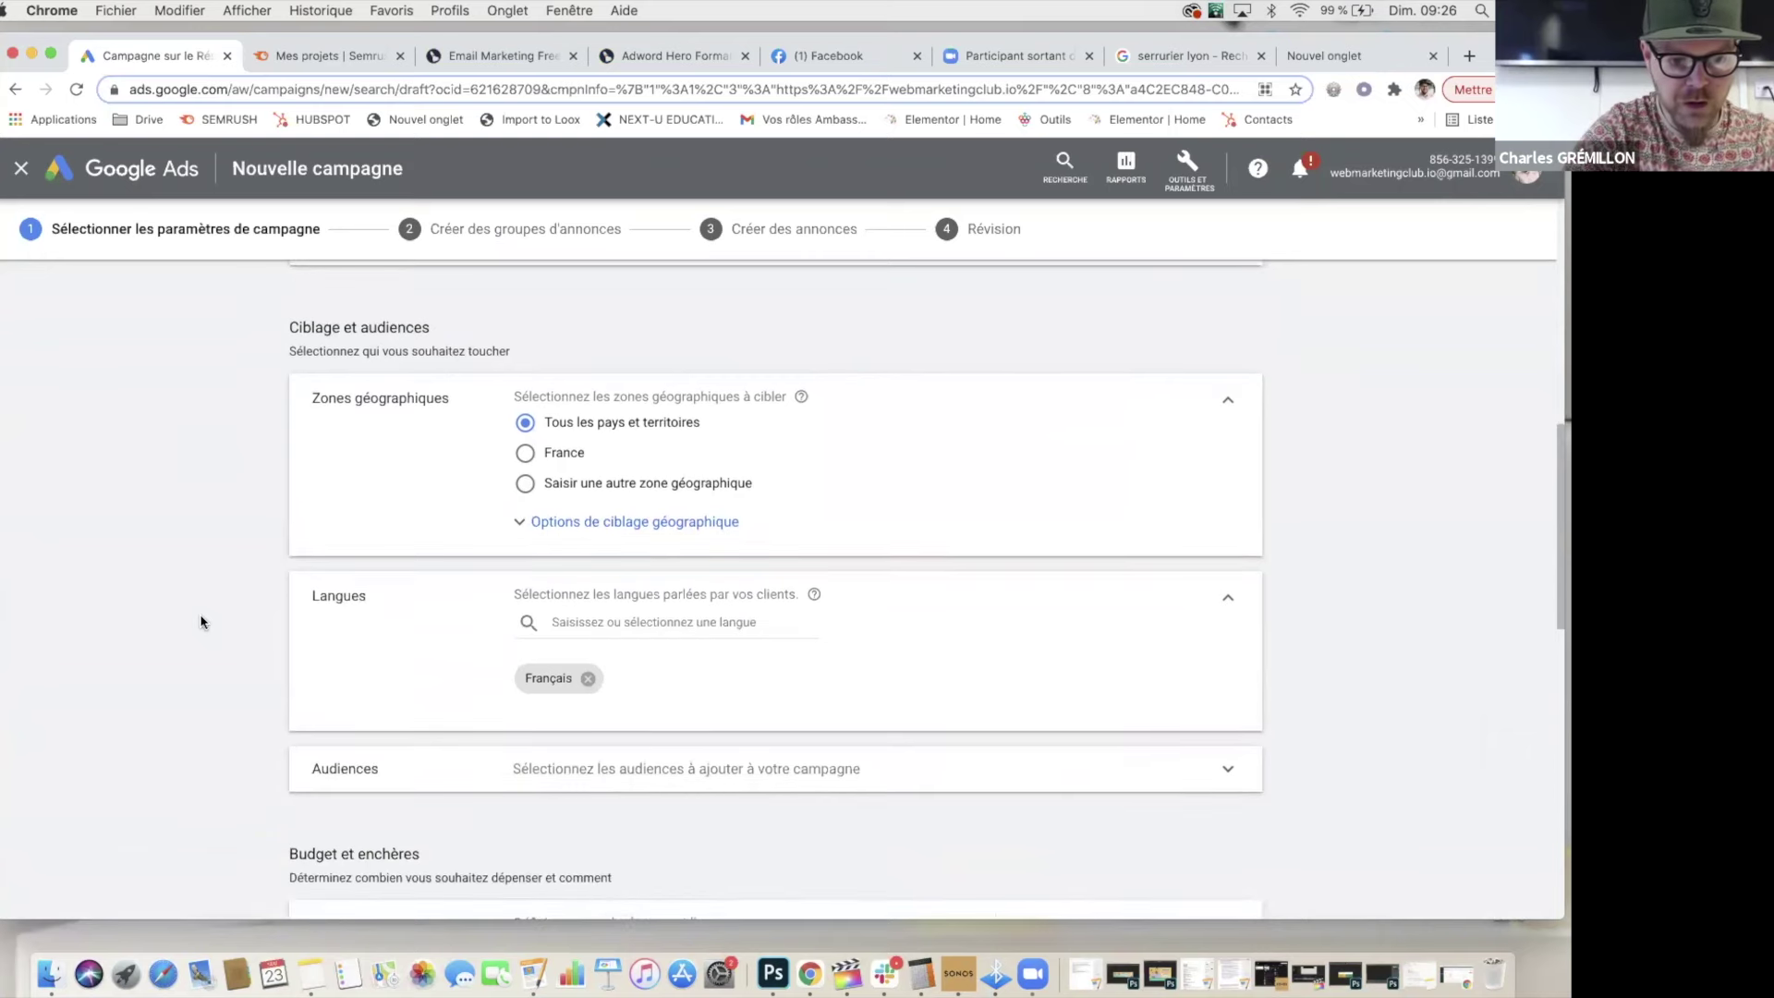
{"action": "scroll", "coordinate": [201, 622], "scroll_direction": "up", "scroll_amount": 10}
{"action": "scroll", "coordinate": [201, 621], "scroll_direction": "down", "scroll_amount": 9}
{"action": "scroll", "coordinate": [200, 622], "scroll_direction": "down", "scroll_amount": 3}
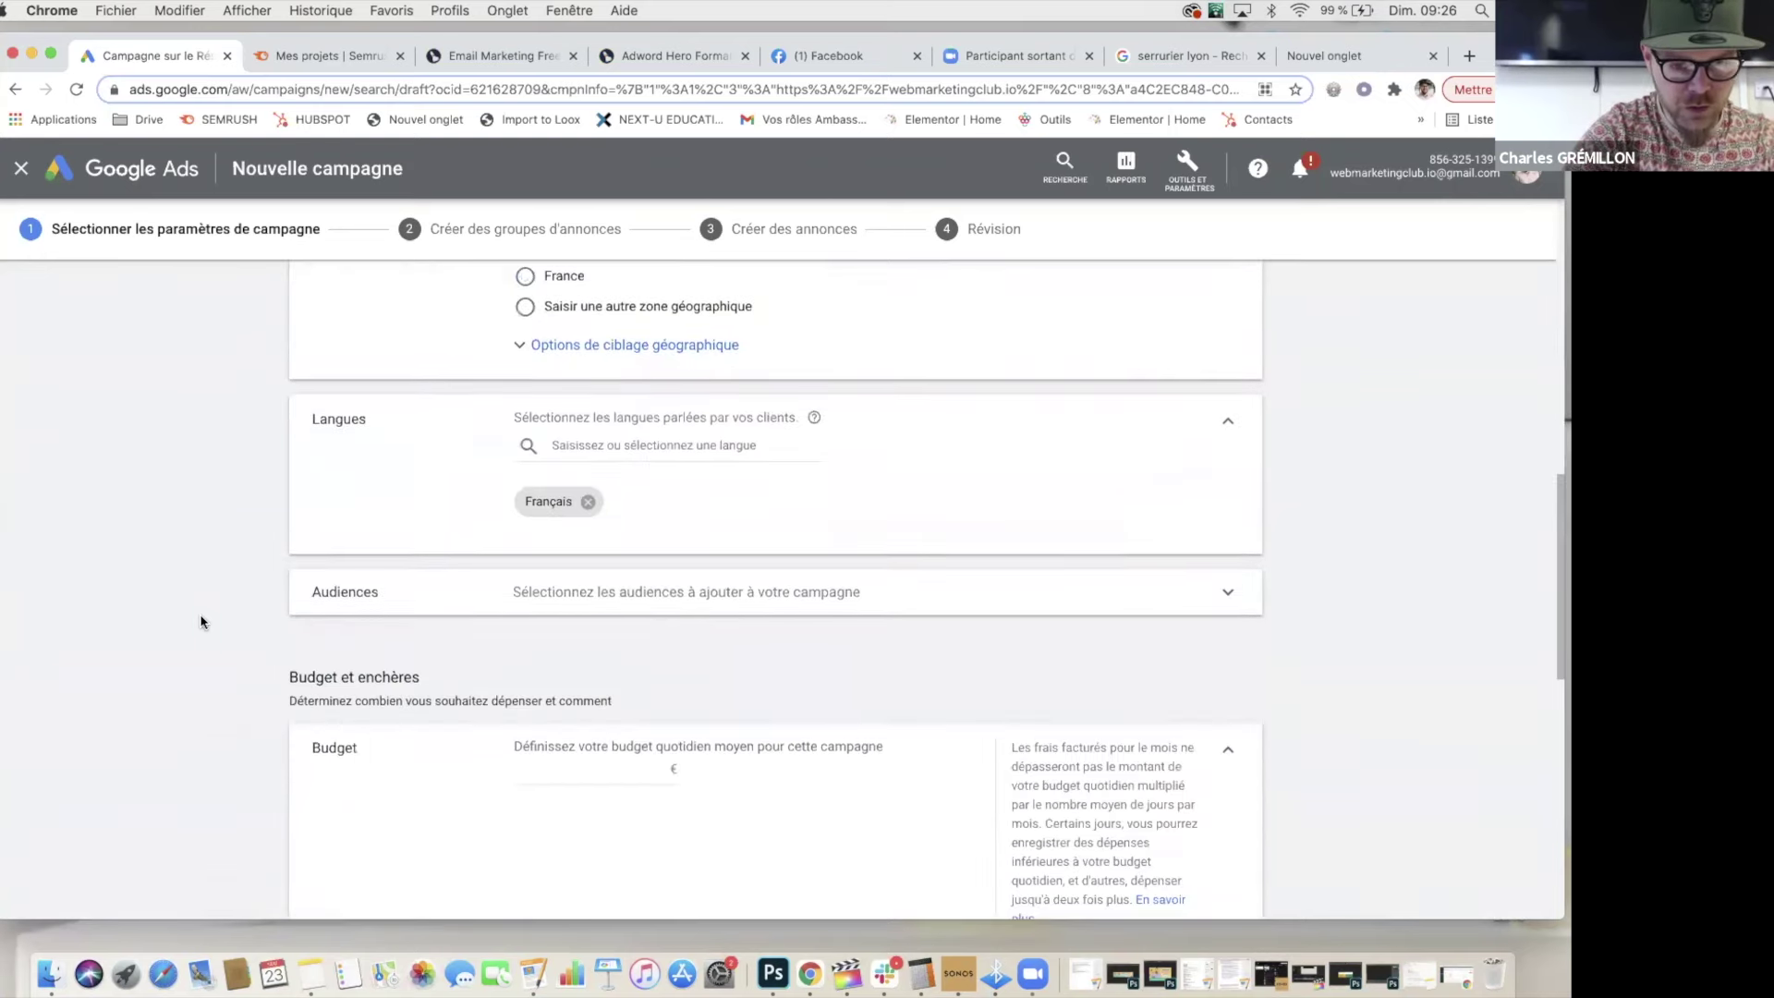
{"action": "scroll", "coordinate": [201, 622], "scroll_direction": "up", "scroll_amount": 2}
{"action": "scroll", "coordinate": [200, 621], "scroll_direction": "down", "scroll_amount": 1}
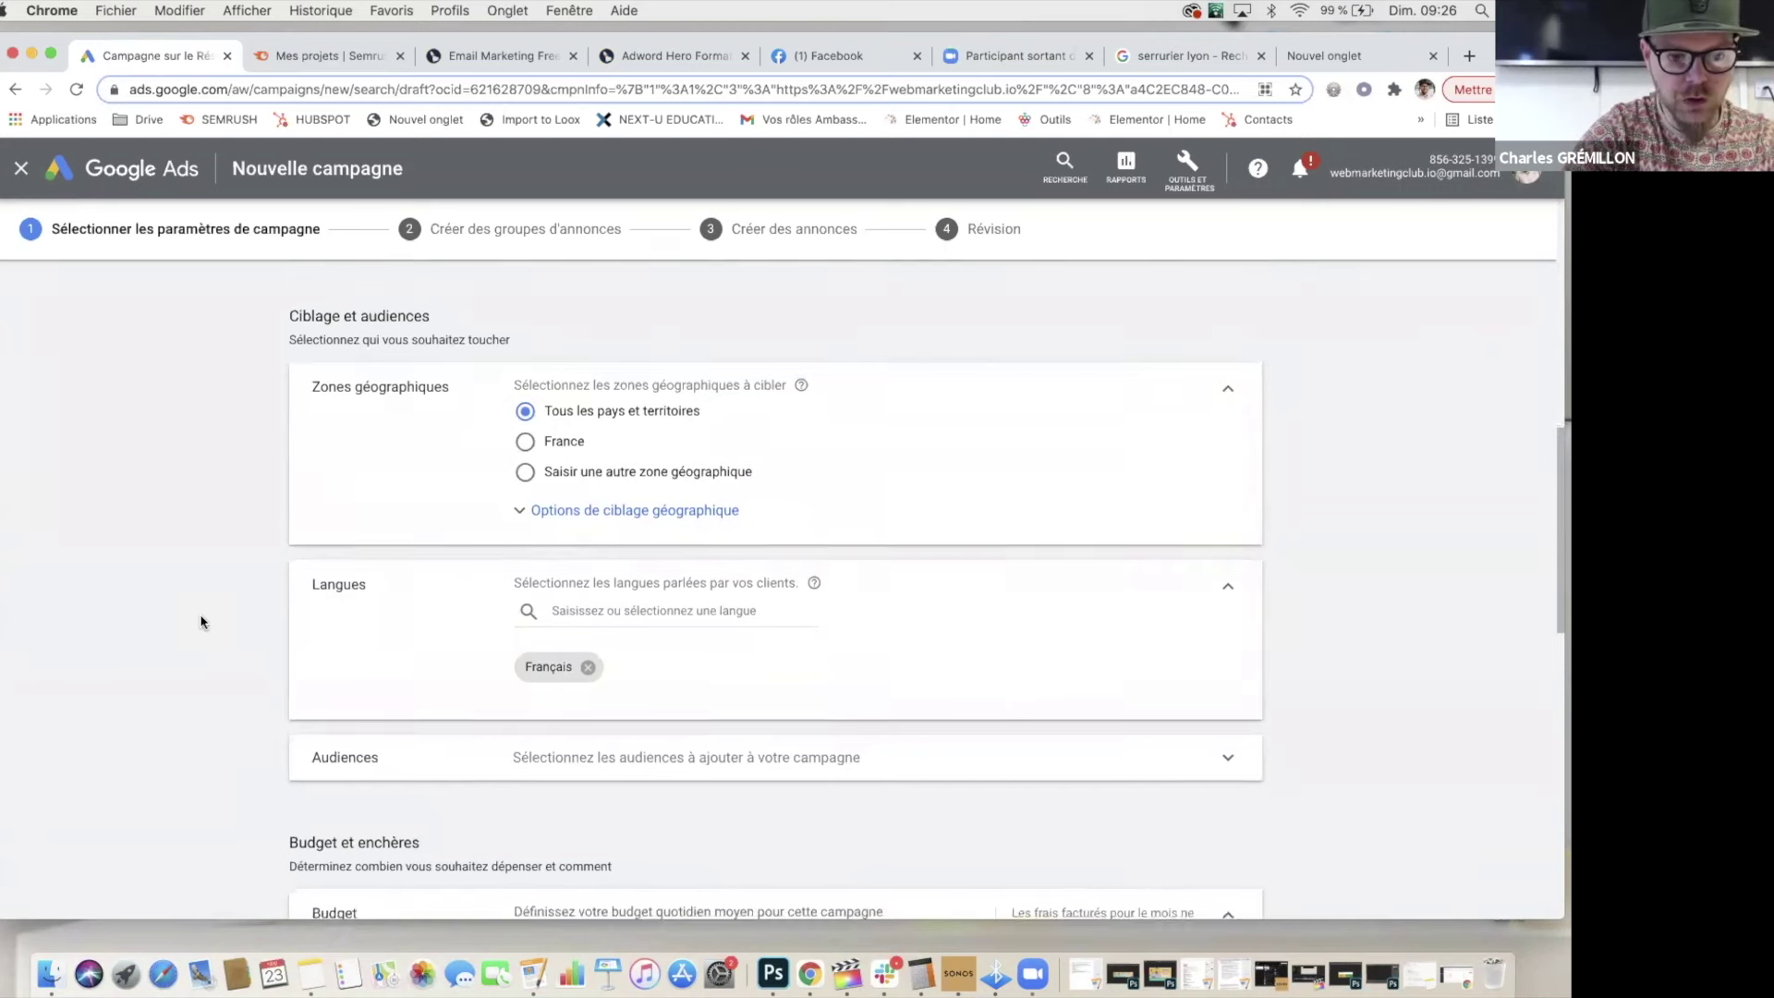
{"action": "scroll", "coordinate": [200, 621], "scroll_direction": "up", "scroll_amount": 8}
{"action": "scroll", "coordinate": [201, 622], "scroll_direction": "down", "scroll_amount": 7}
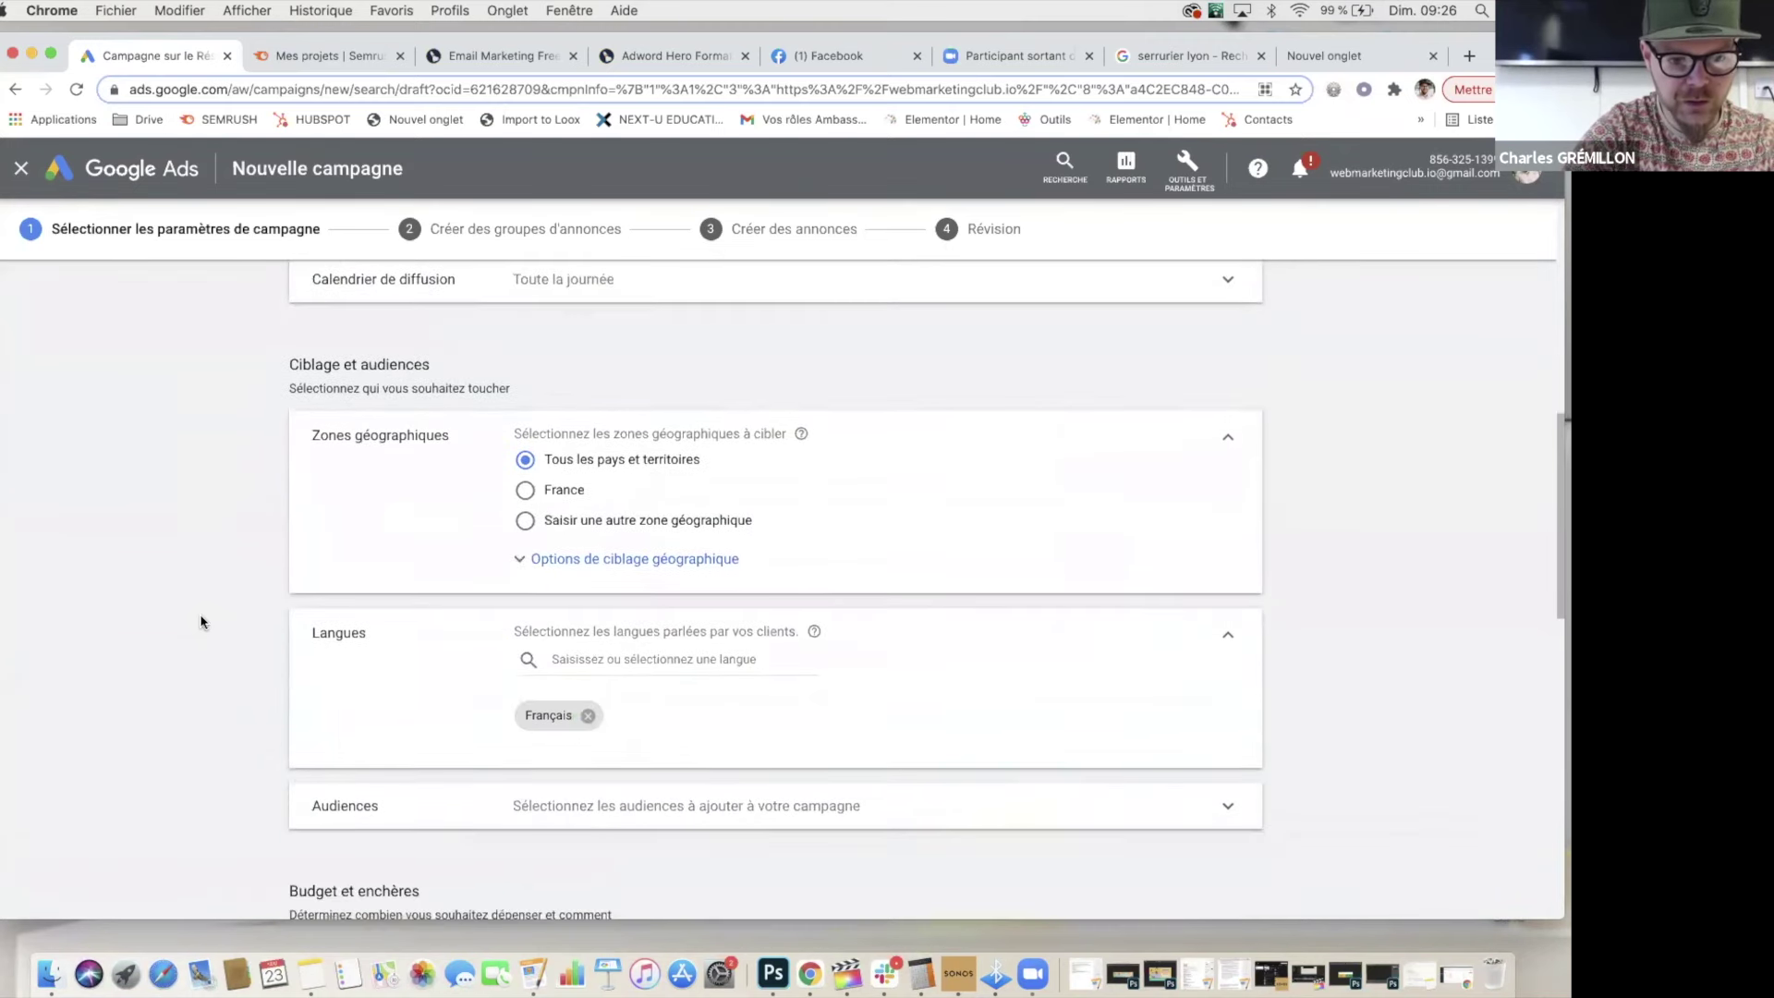
{"action": "left_click", "coordinate": [577, 565]}
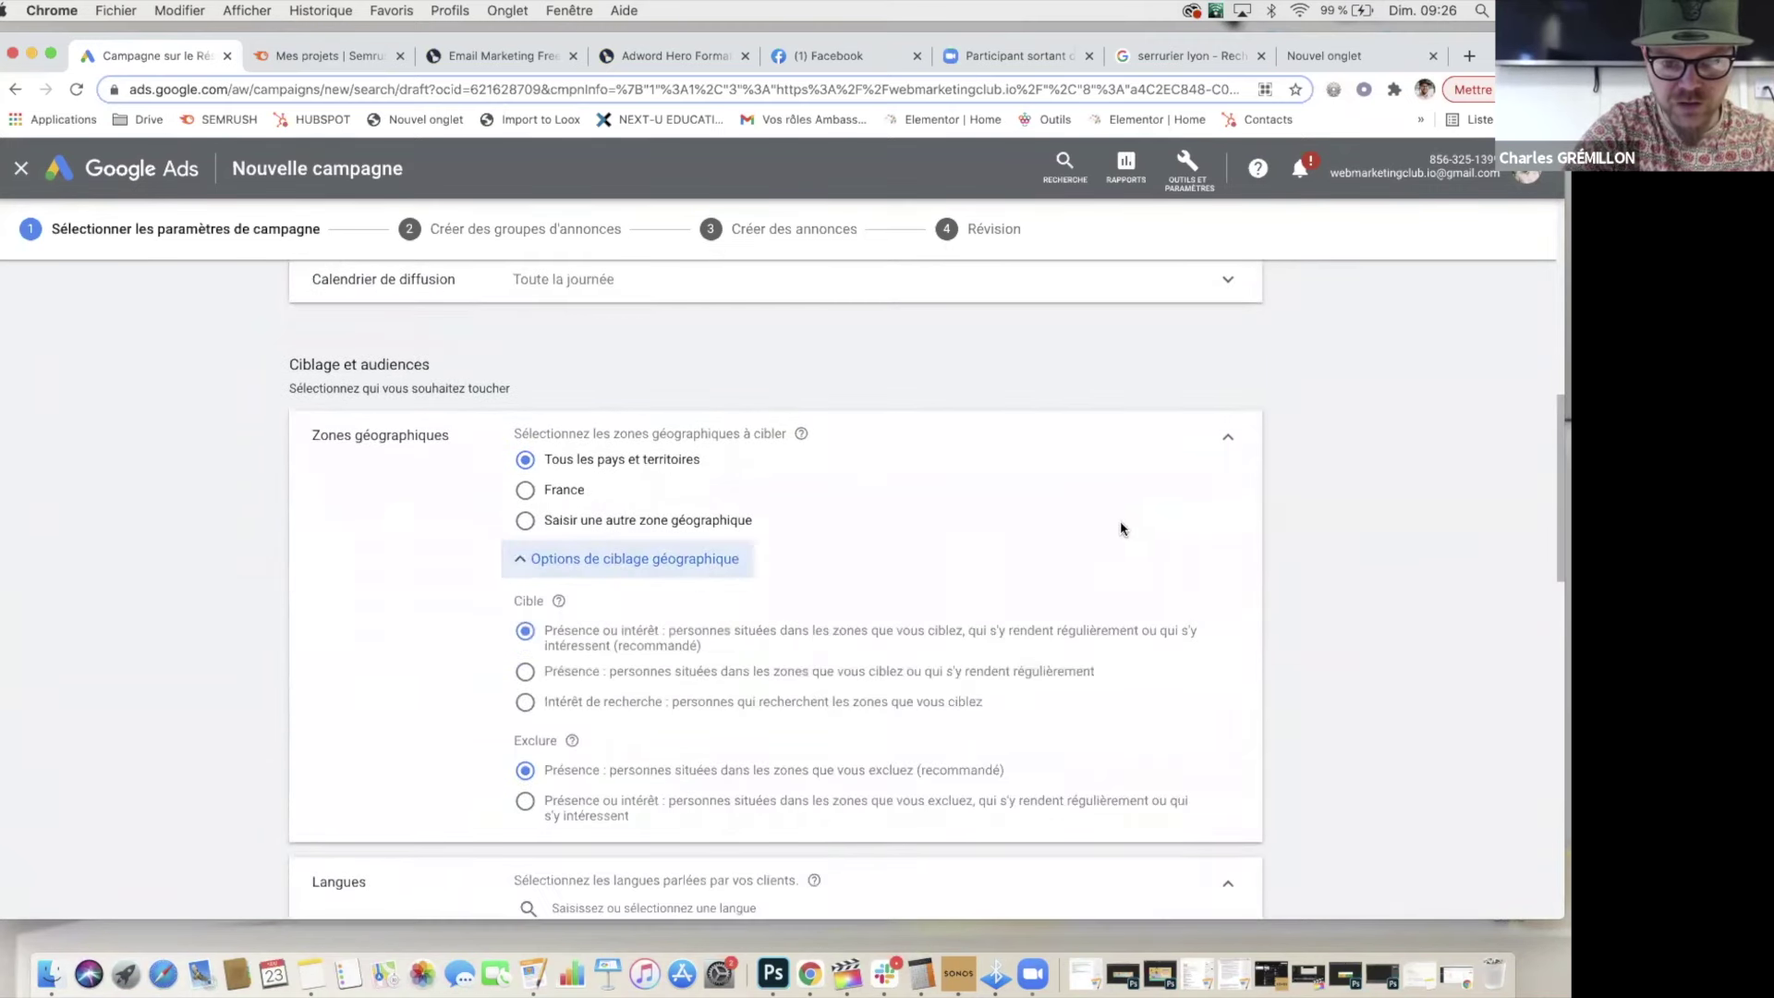
{"action": "scroll", "coordinate": [1122, 528], "scroll_direction": "down", "scroll_amount": 2}
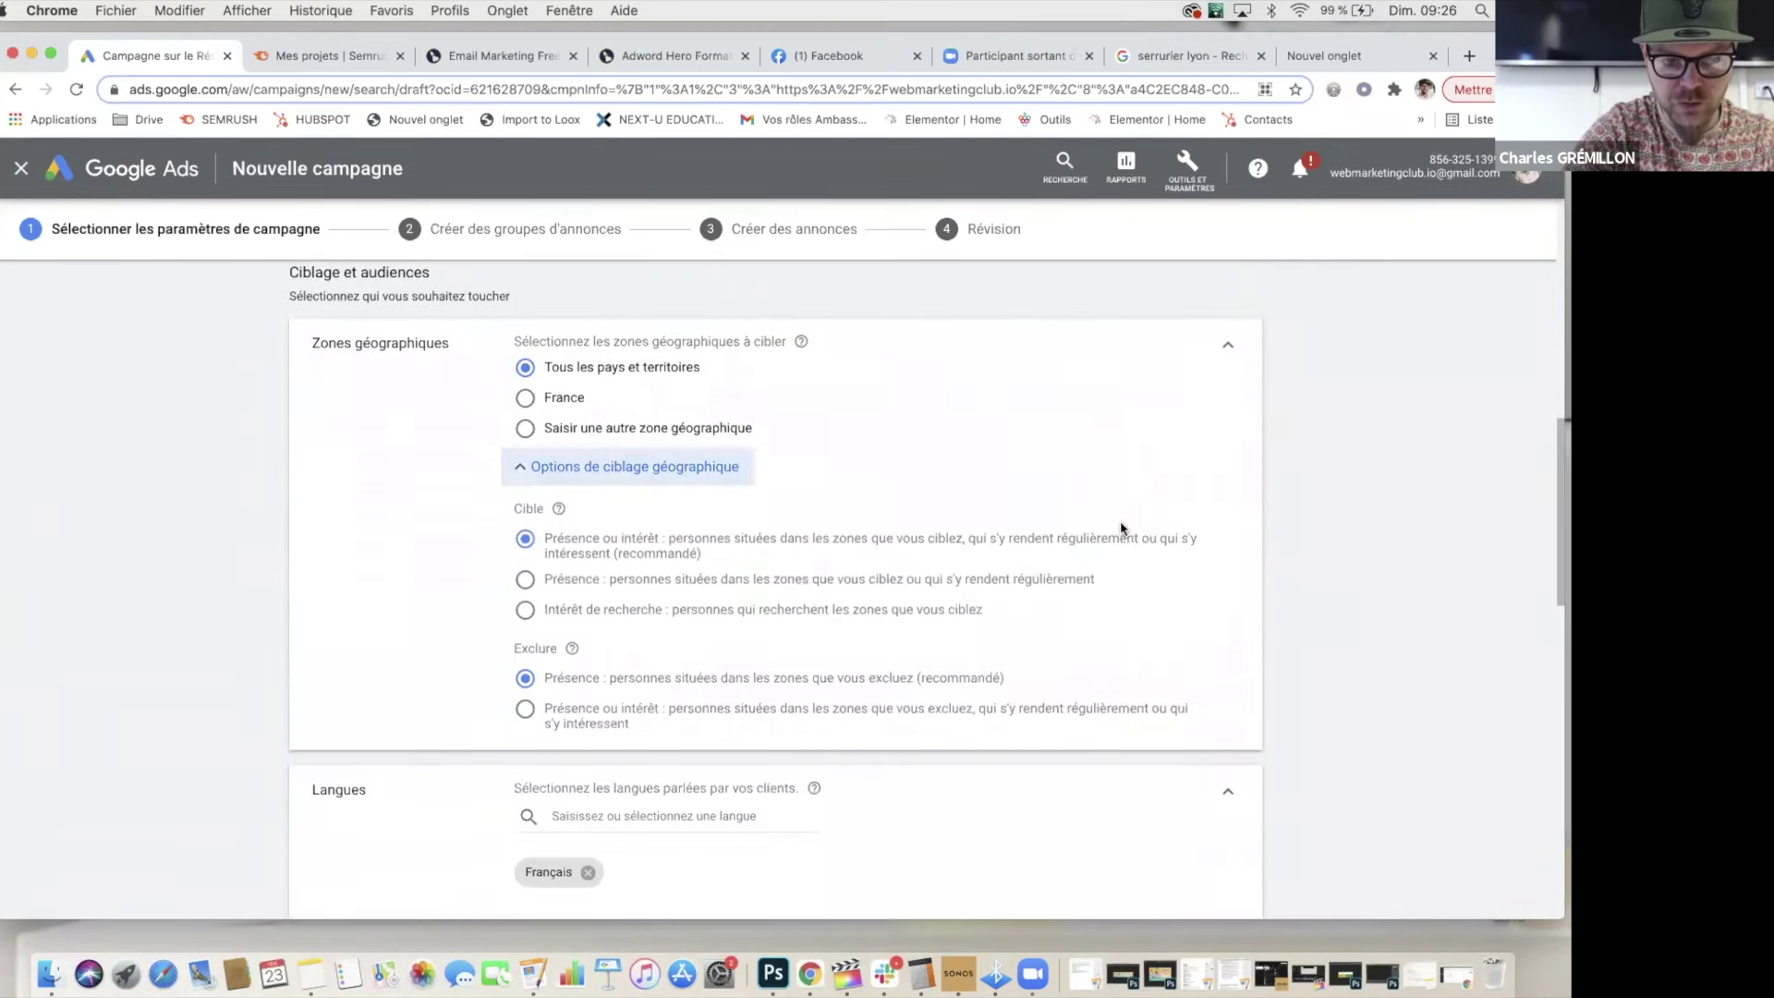
Step: Examine the wine landing page's headline, lead form and how-it-works section in the browser, and return to the campaign draft
{"action": "left_click", "coordinate": [480, 57]}
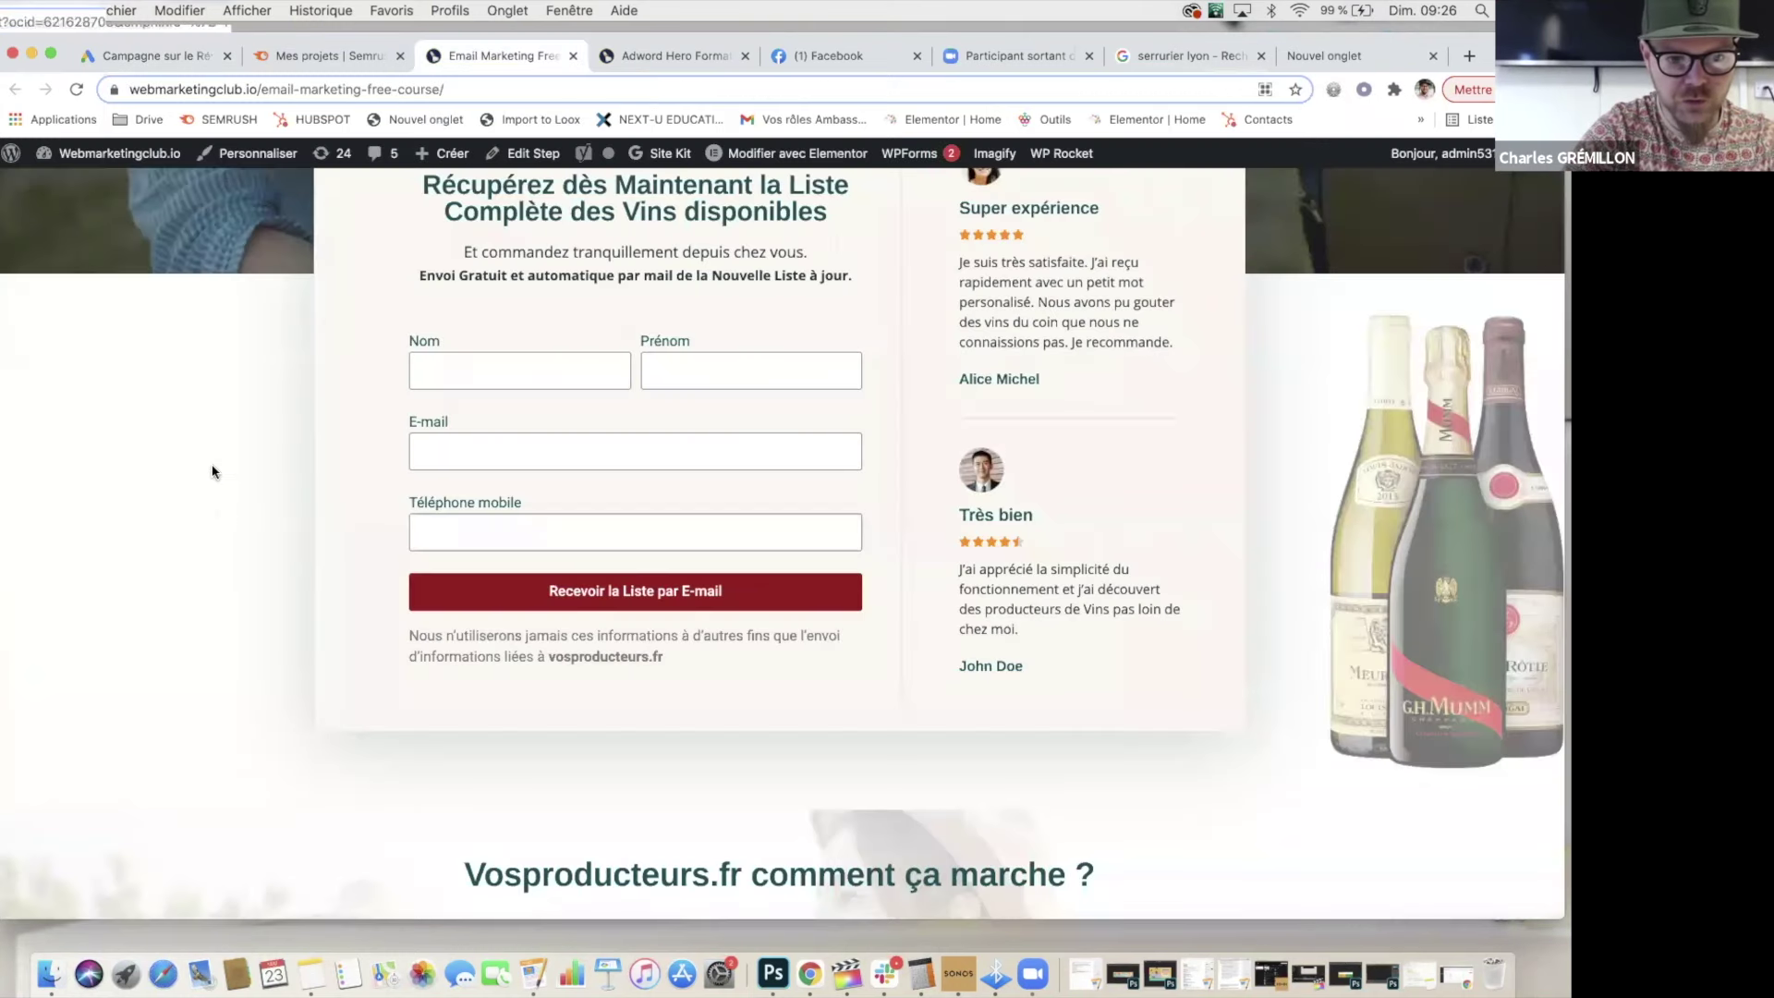
{"action": "scroll", "coordinate": [214, 469], "scroll_direction": "up", "scroll_amount": 10}
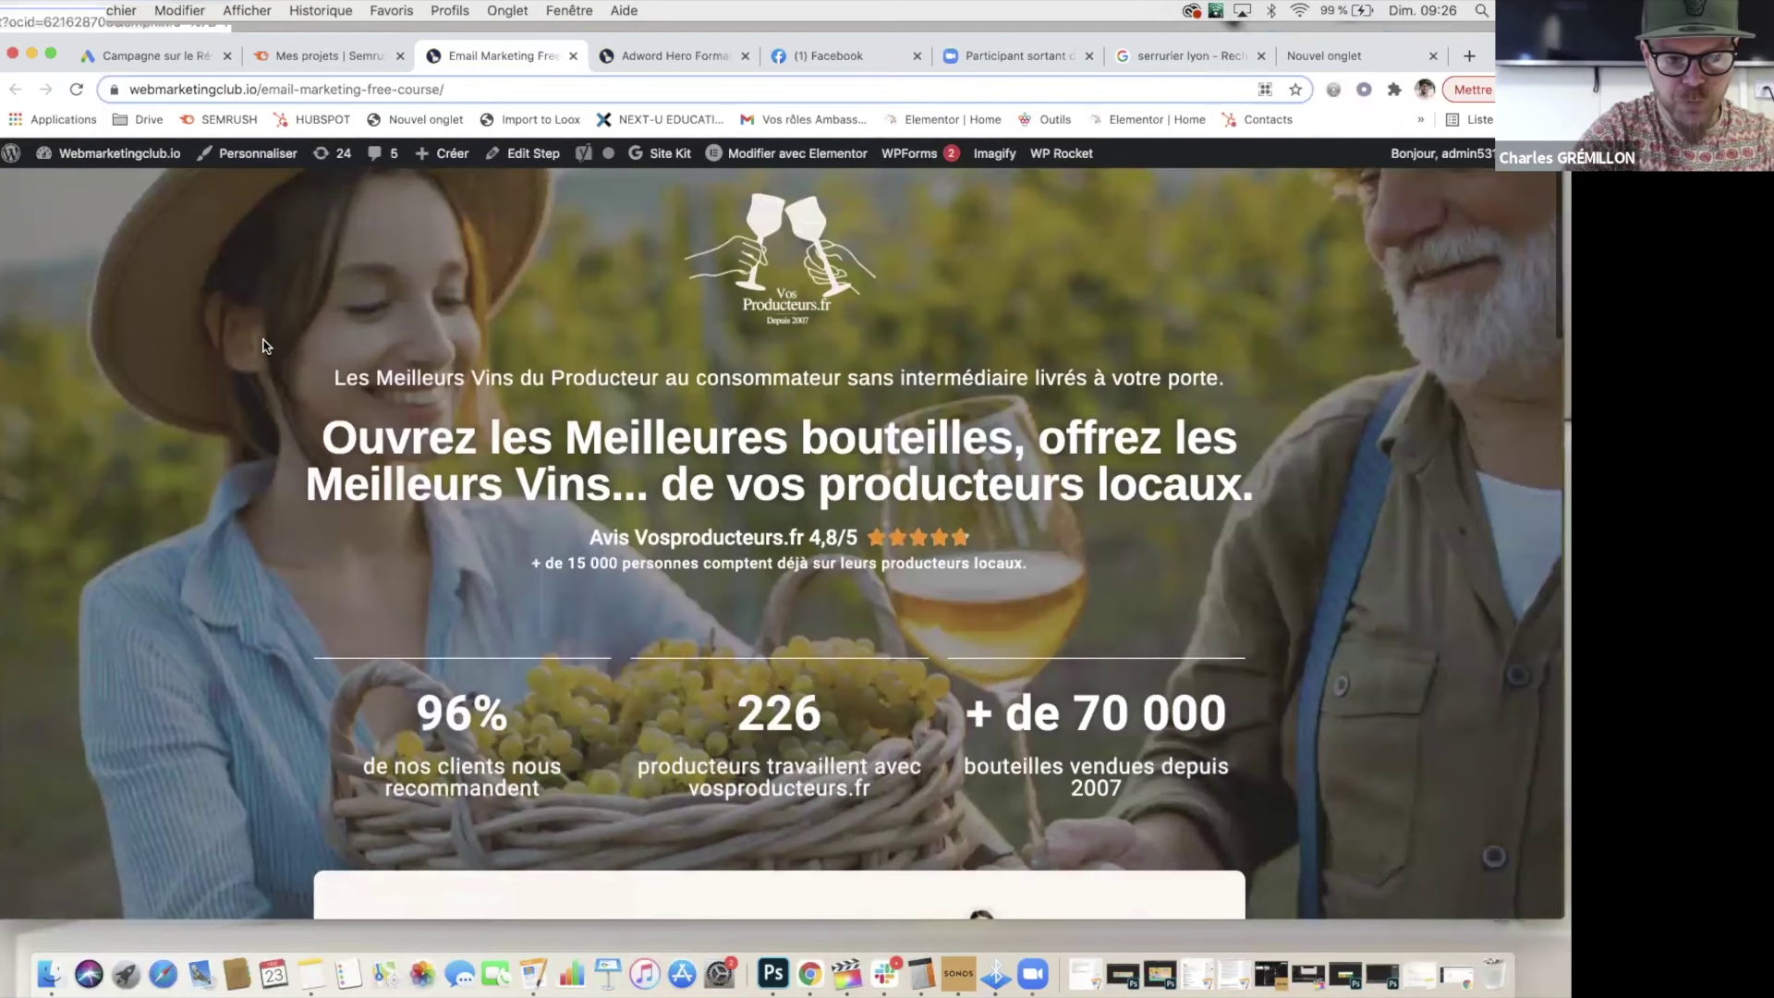
{"action": "scroll", "coordinate": [1335, 636], "scroll_direction": "down", "scroll_amount": 2}
{"action": "scroll", "coordinate": [1294, 614], "scroll_direction": "down", "scroll_amount": 10}
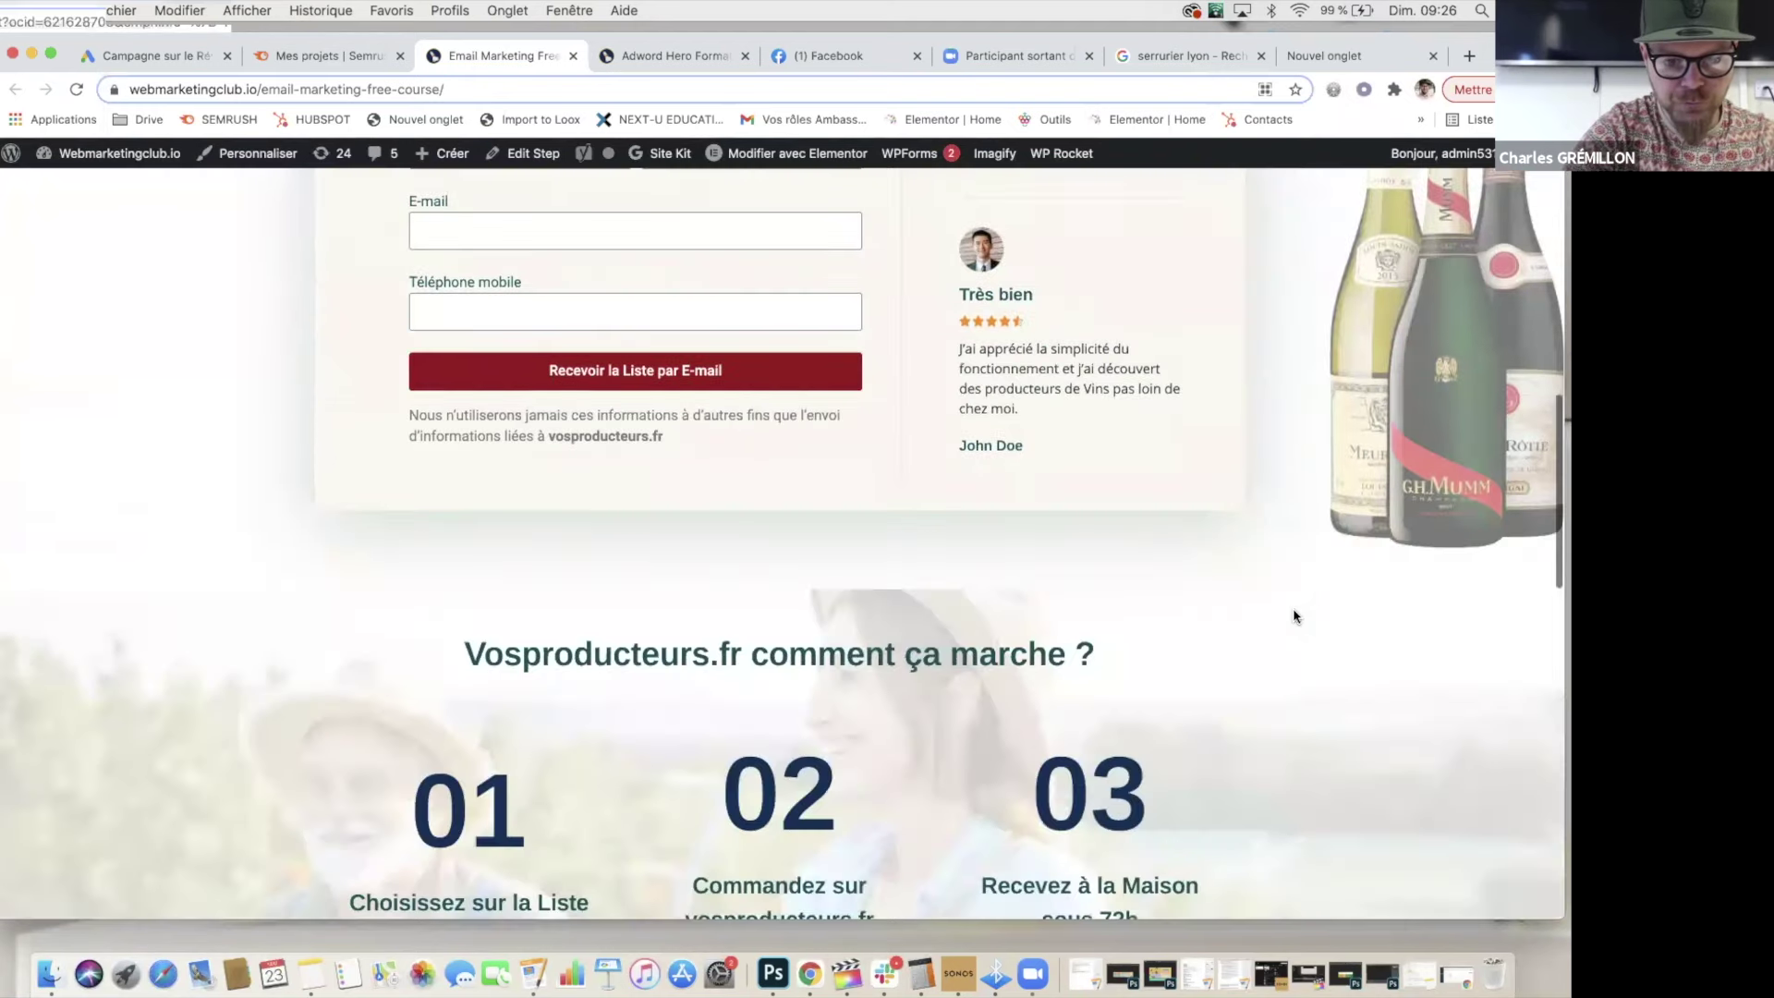
{"action": "scroll", "coordinate": [1293, 612], "scroll_direction": "down", "scroll_amount": 2}
{"action": "scroll", "coordinate": [1293, 608], "scroll_direction": "up", "scroll_amount": 10}
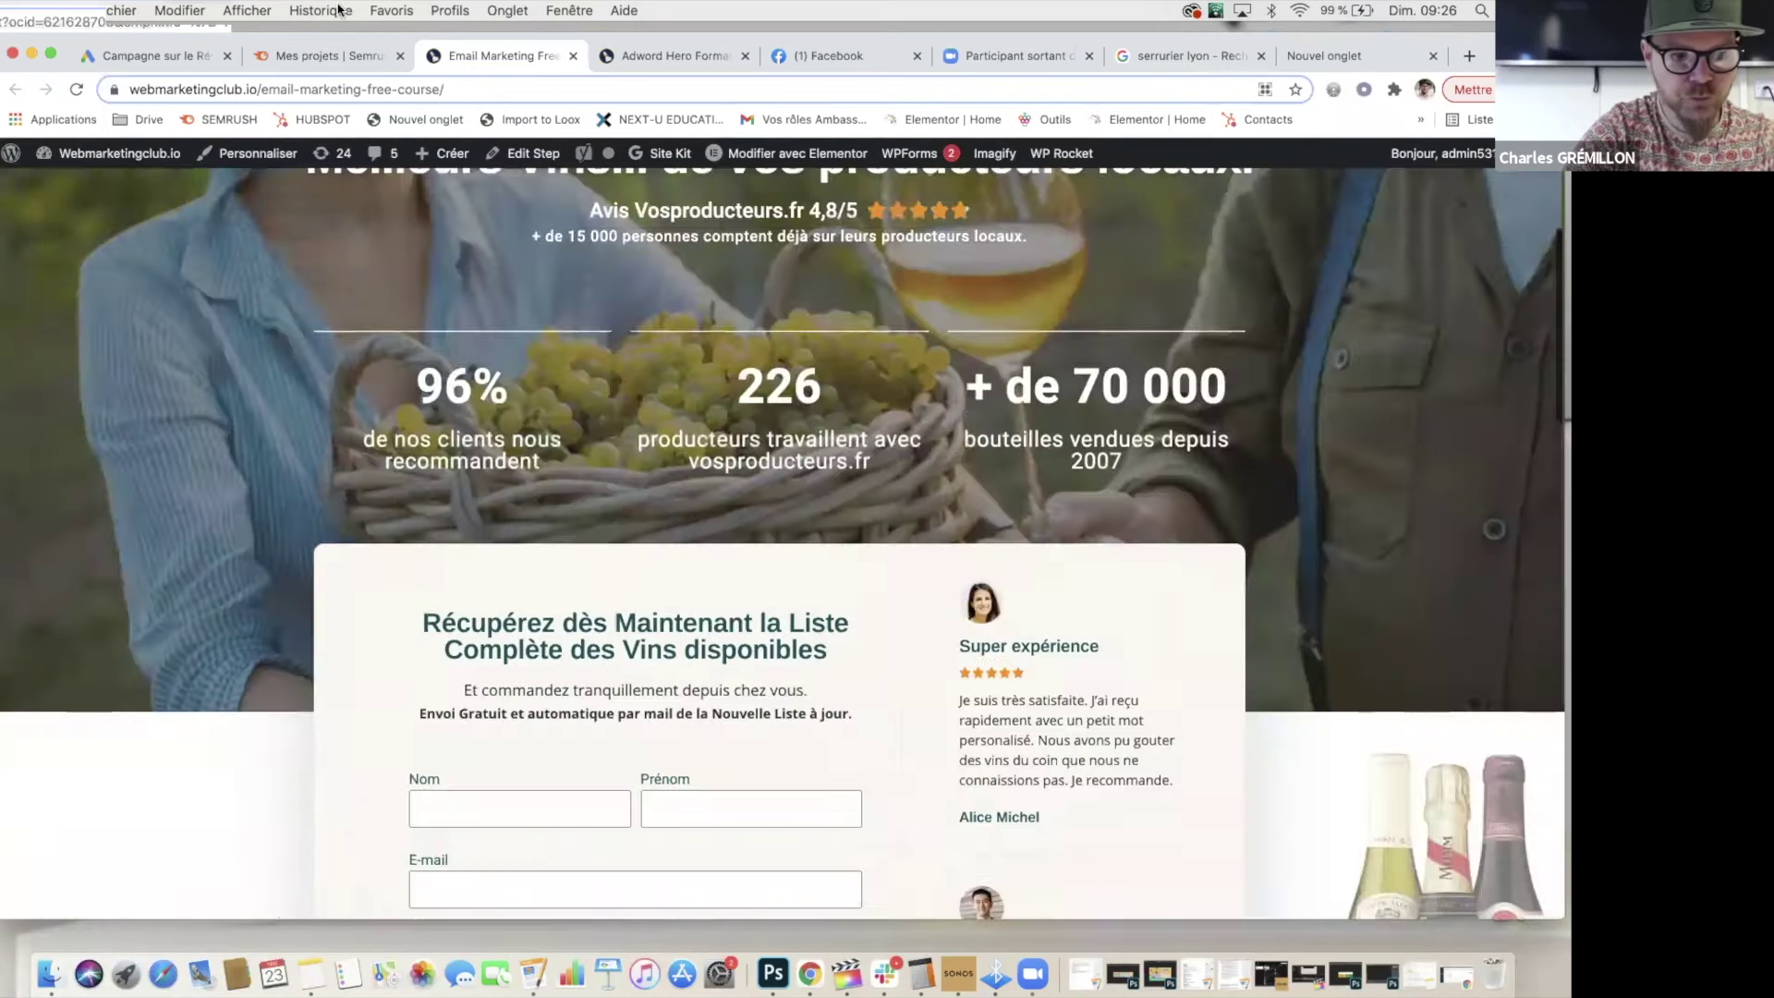
{"action": "left_click", "coordinate": [286, 56]}
{"action": "left_click", "coordinate": [125, 58]}
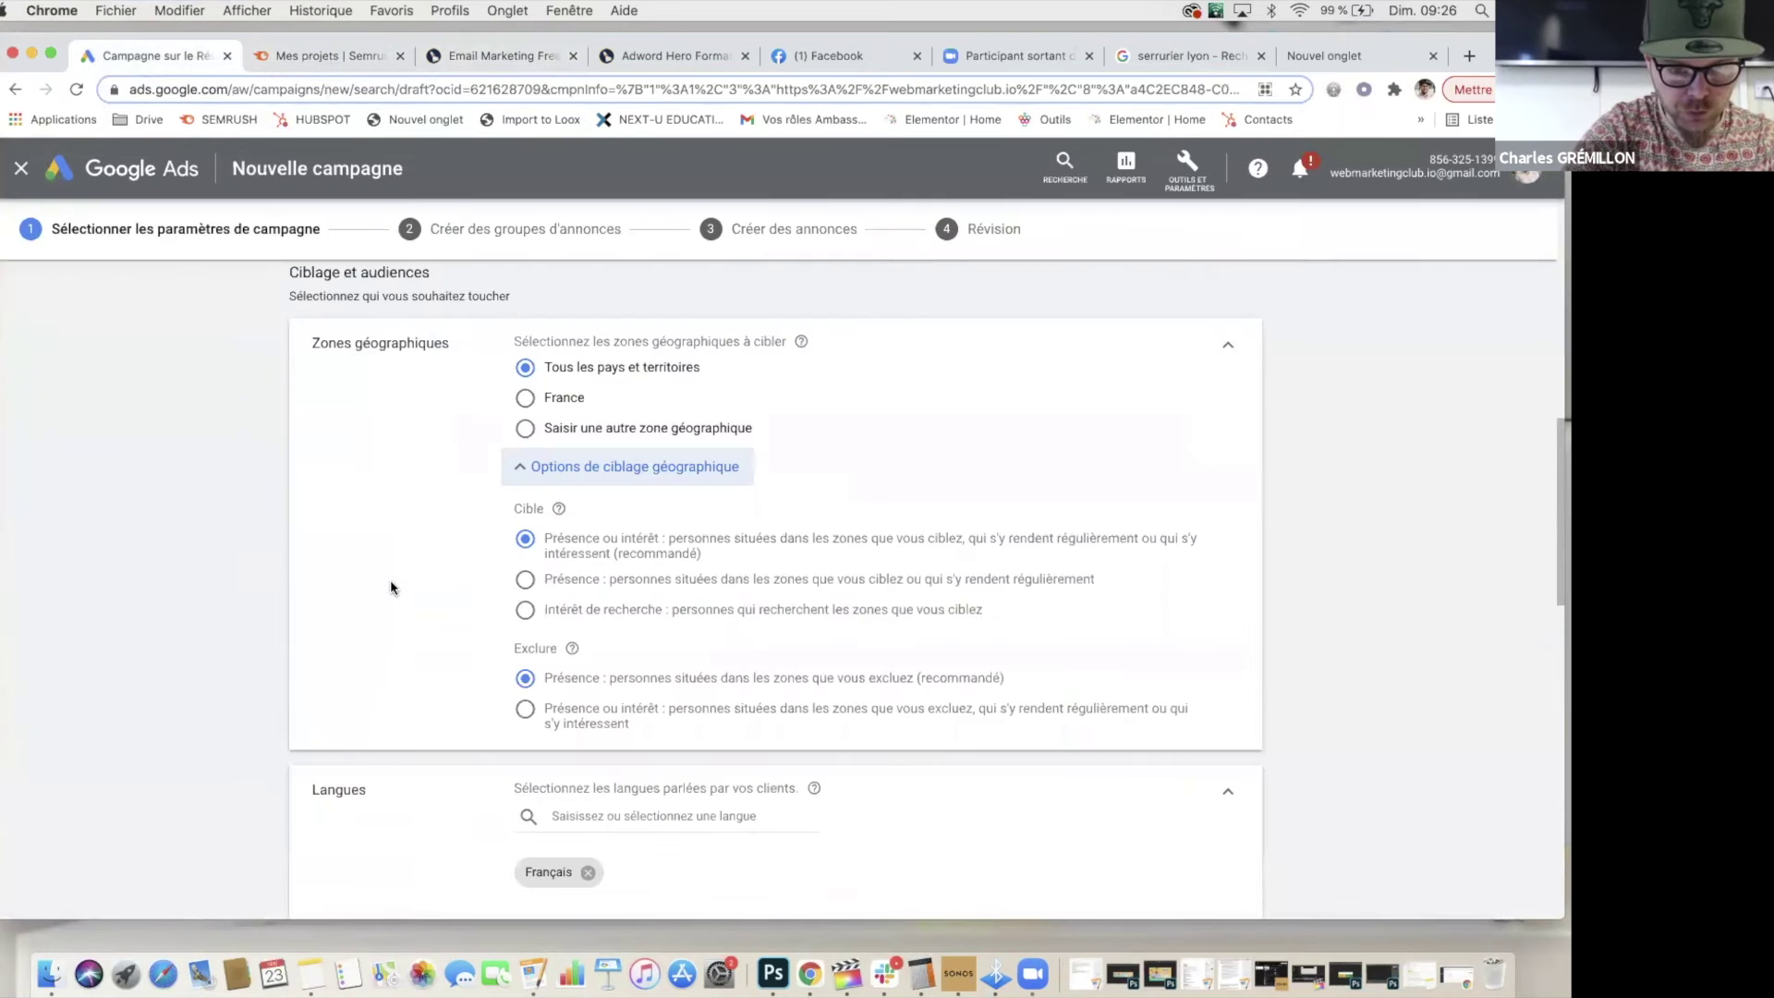
Step: Choose to enter another geographic zone and set its advanced search to radius targeting in kilometres
{"action": "scroll", "coordinate": [390, 586], "scroll_direction": "down", "scroll_amount": 1}
{"action": "scroll", "coordinate": [447, 606], "scroll_direction": "down", "scroll_amount": 3}
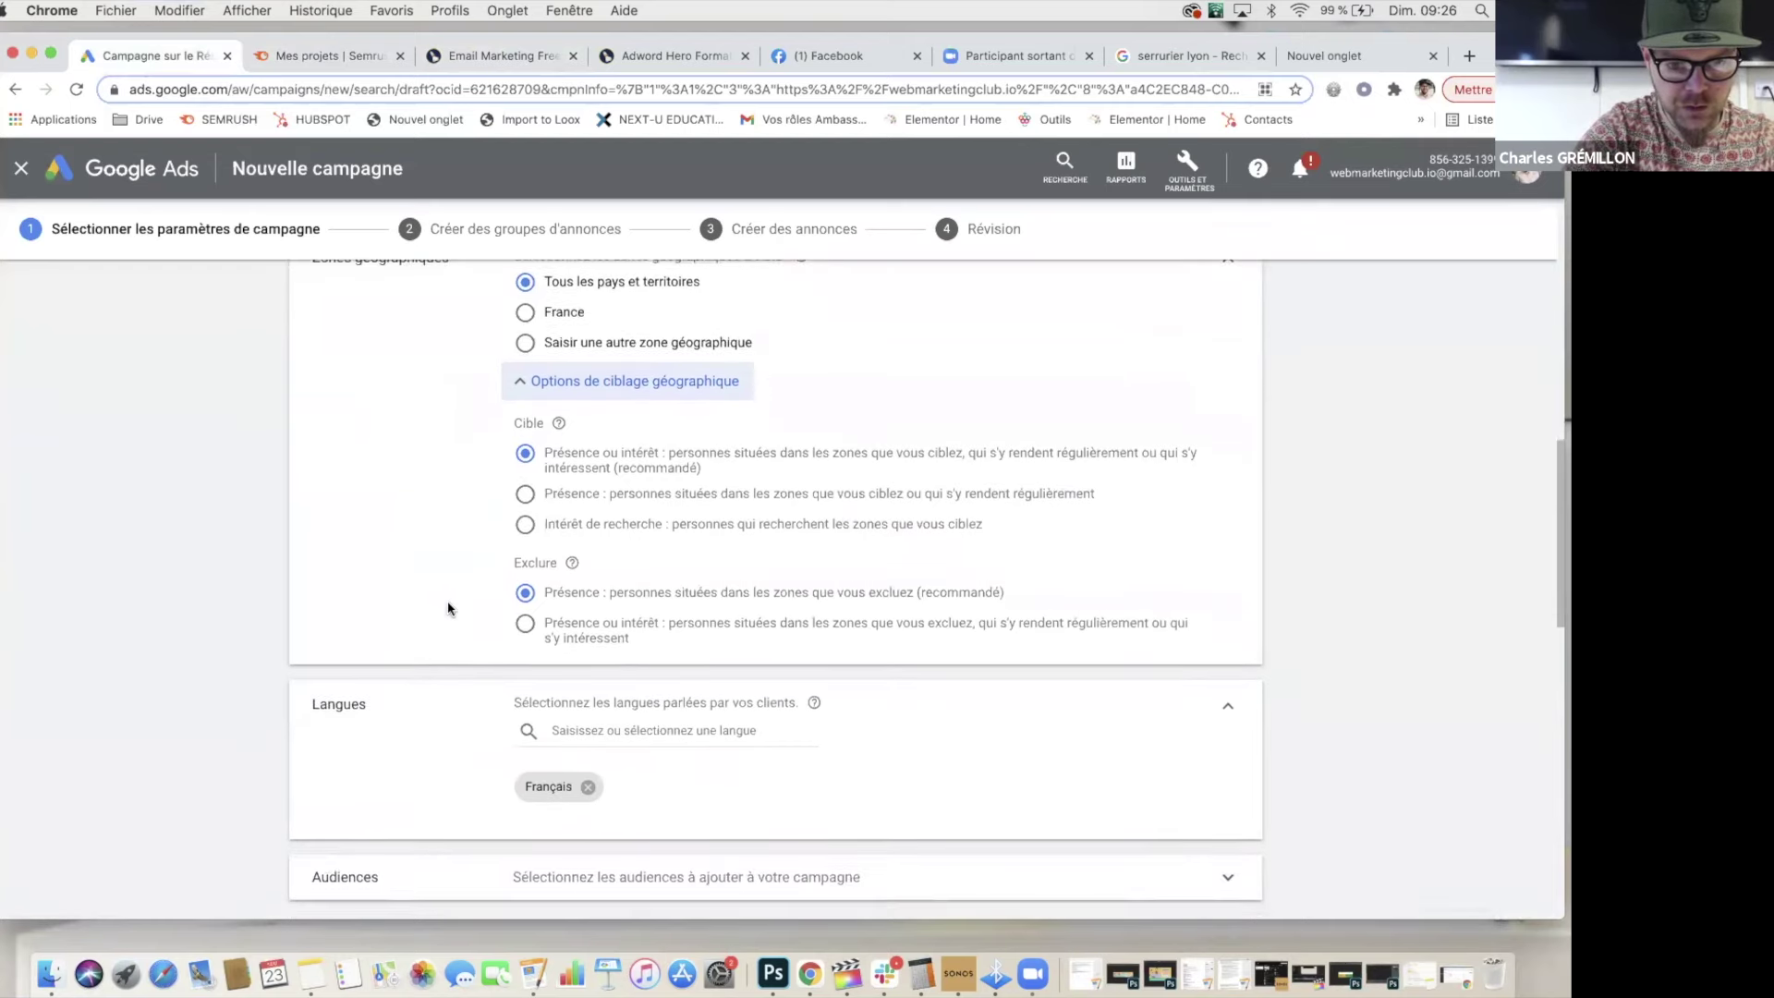
{"action": "scroll", "coordinate": [450, 557], "scroll_direction": "up", "scroll_amount": 2}
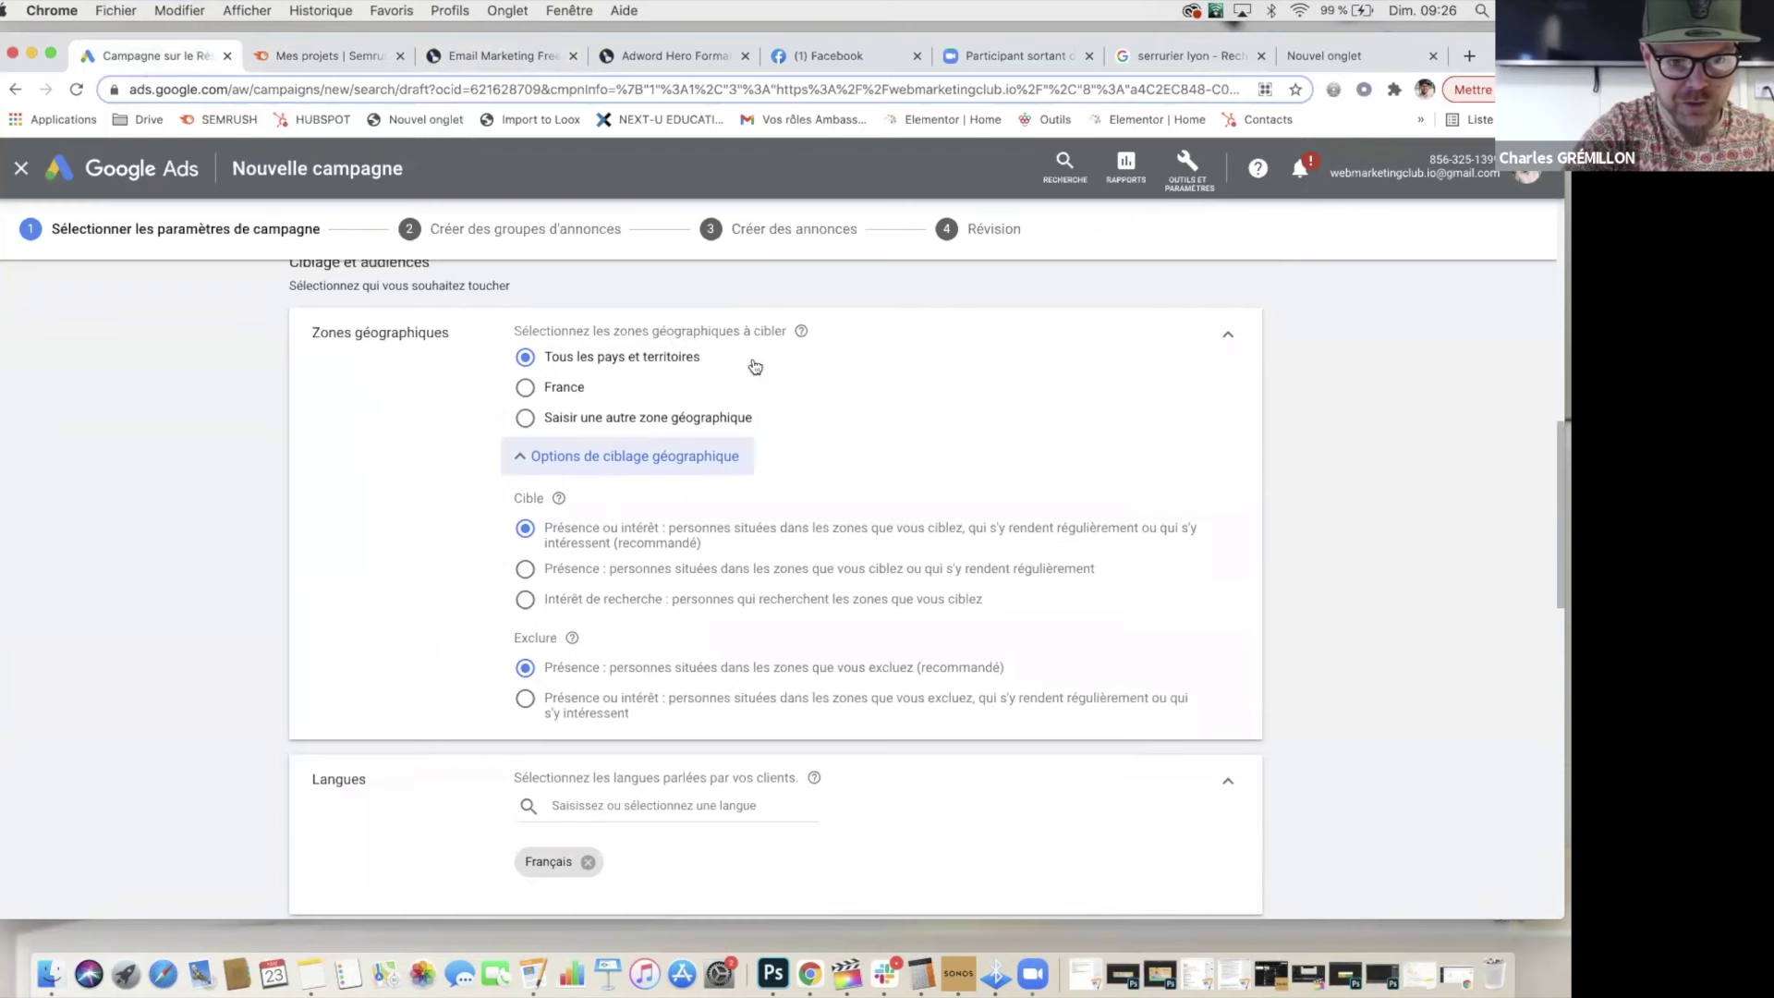
{"action": "left_click", "coordinate": [653, 417]}
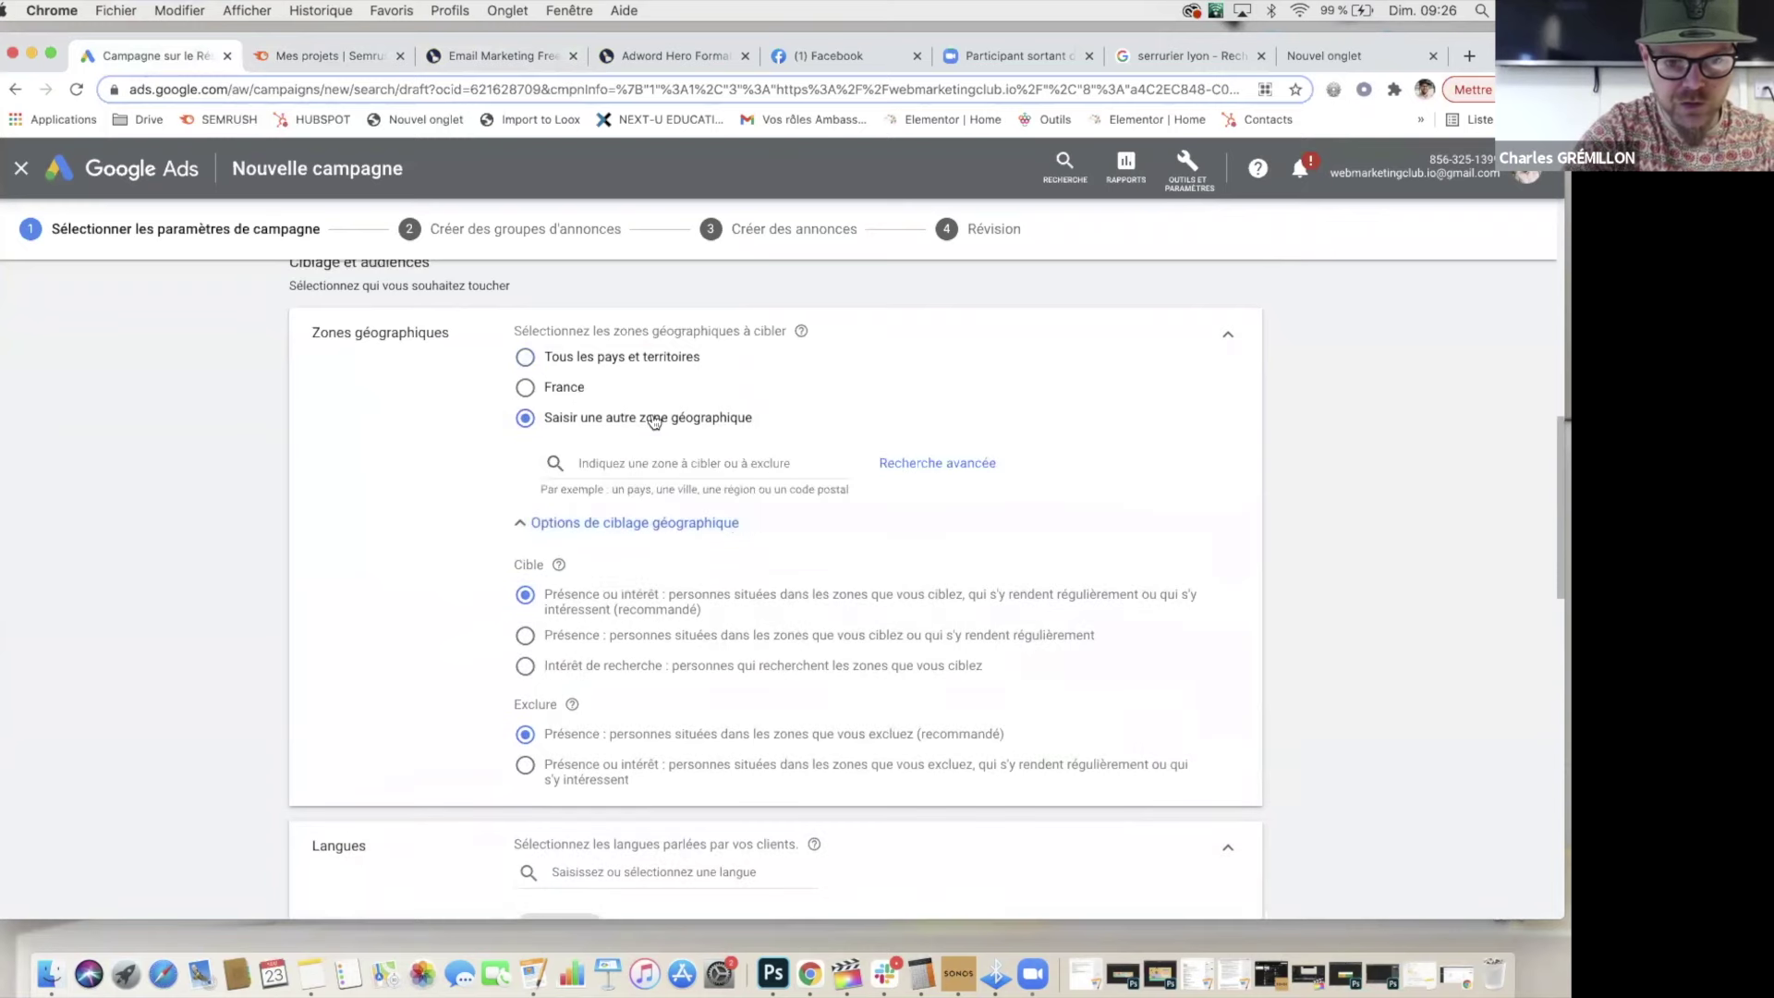
{"action": "left_click", "coordinate": [970, 465]}
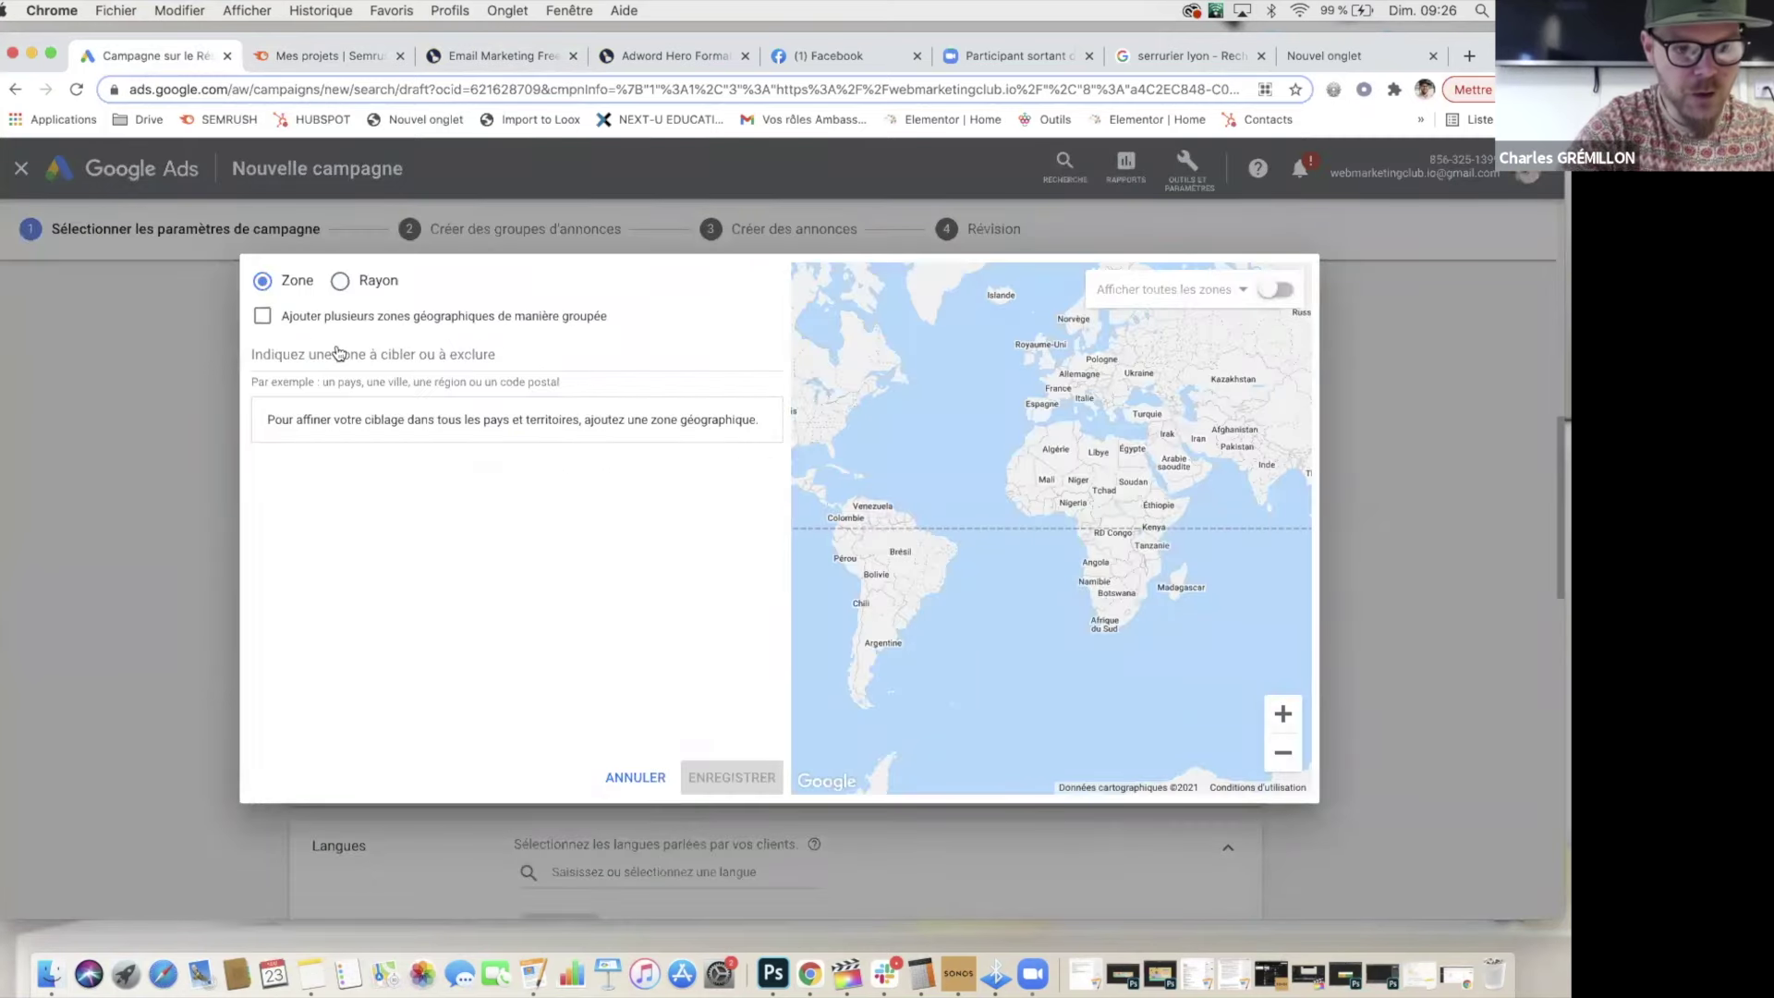
{"action": "left_click", "coordinate": [340, 283]}
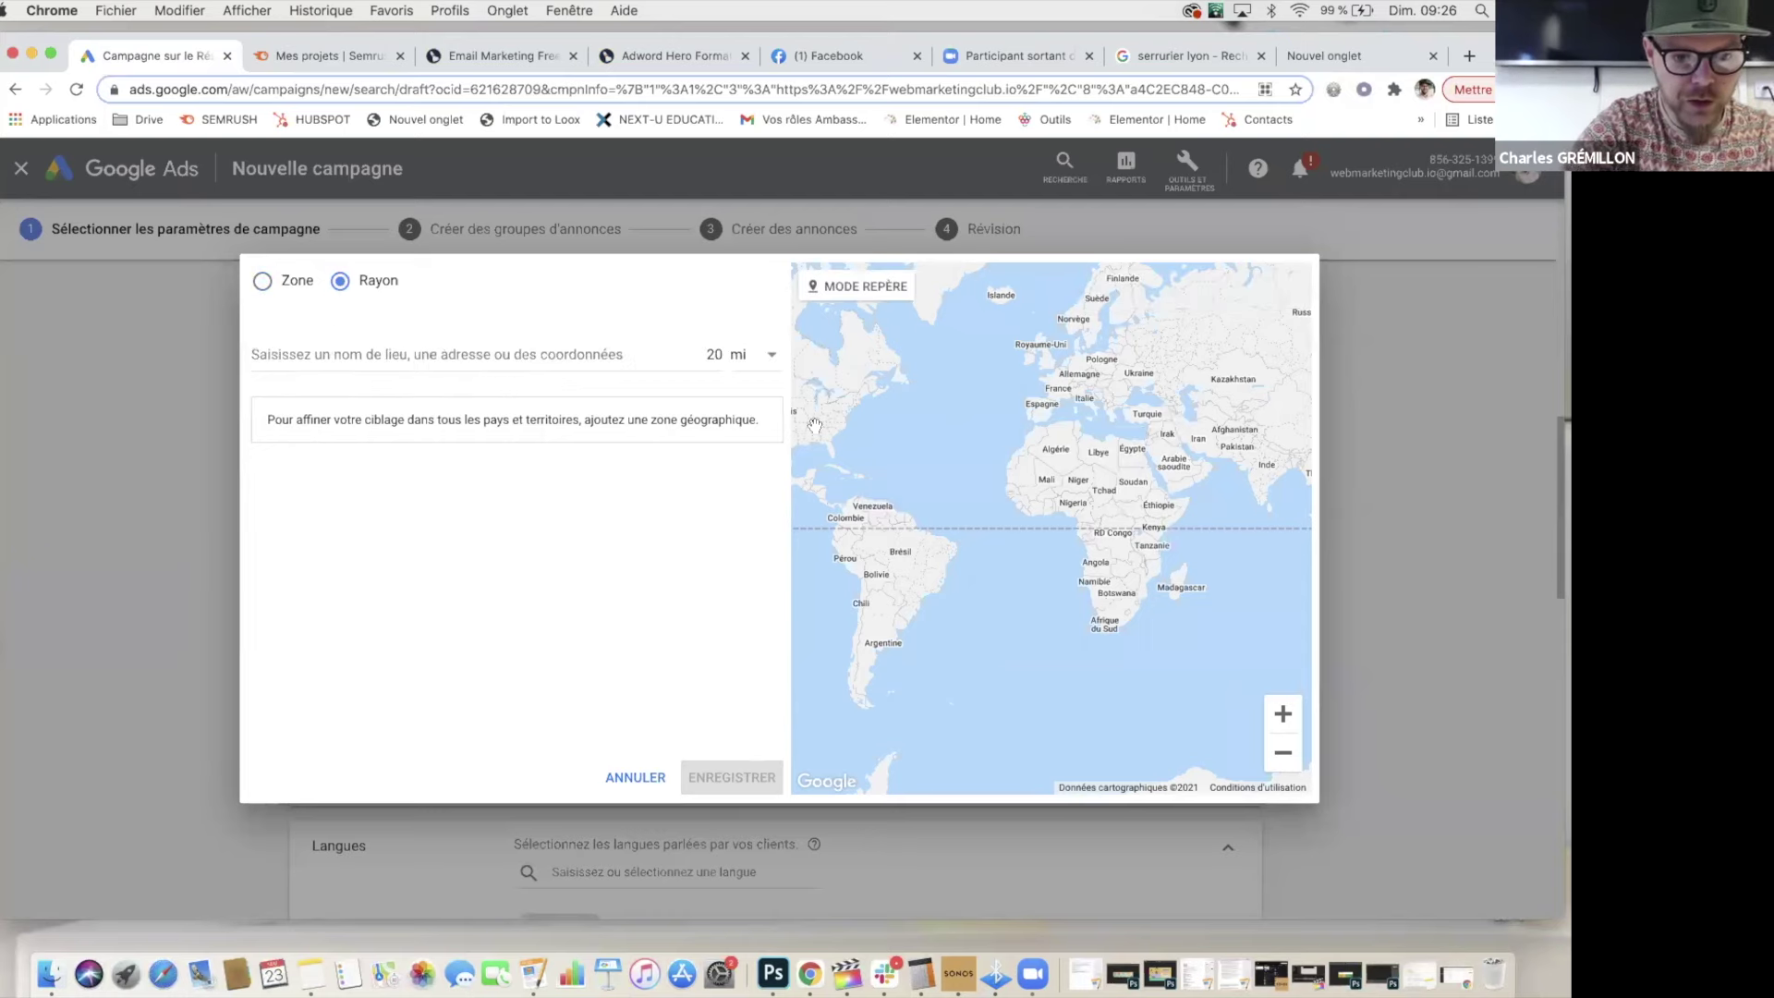
{"action": "left_click", "coordinate": [765, 368]}
{"action": "left_click", "coordinate": [755, 405]}
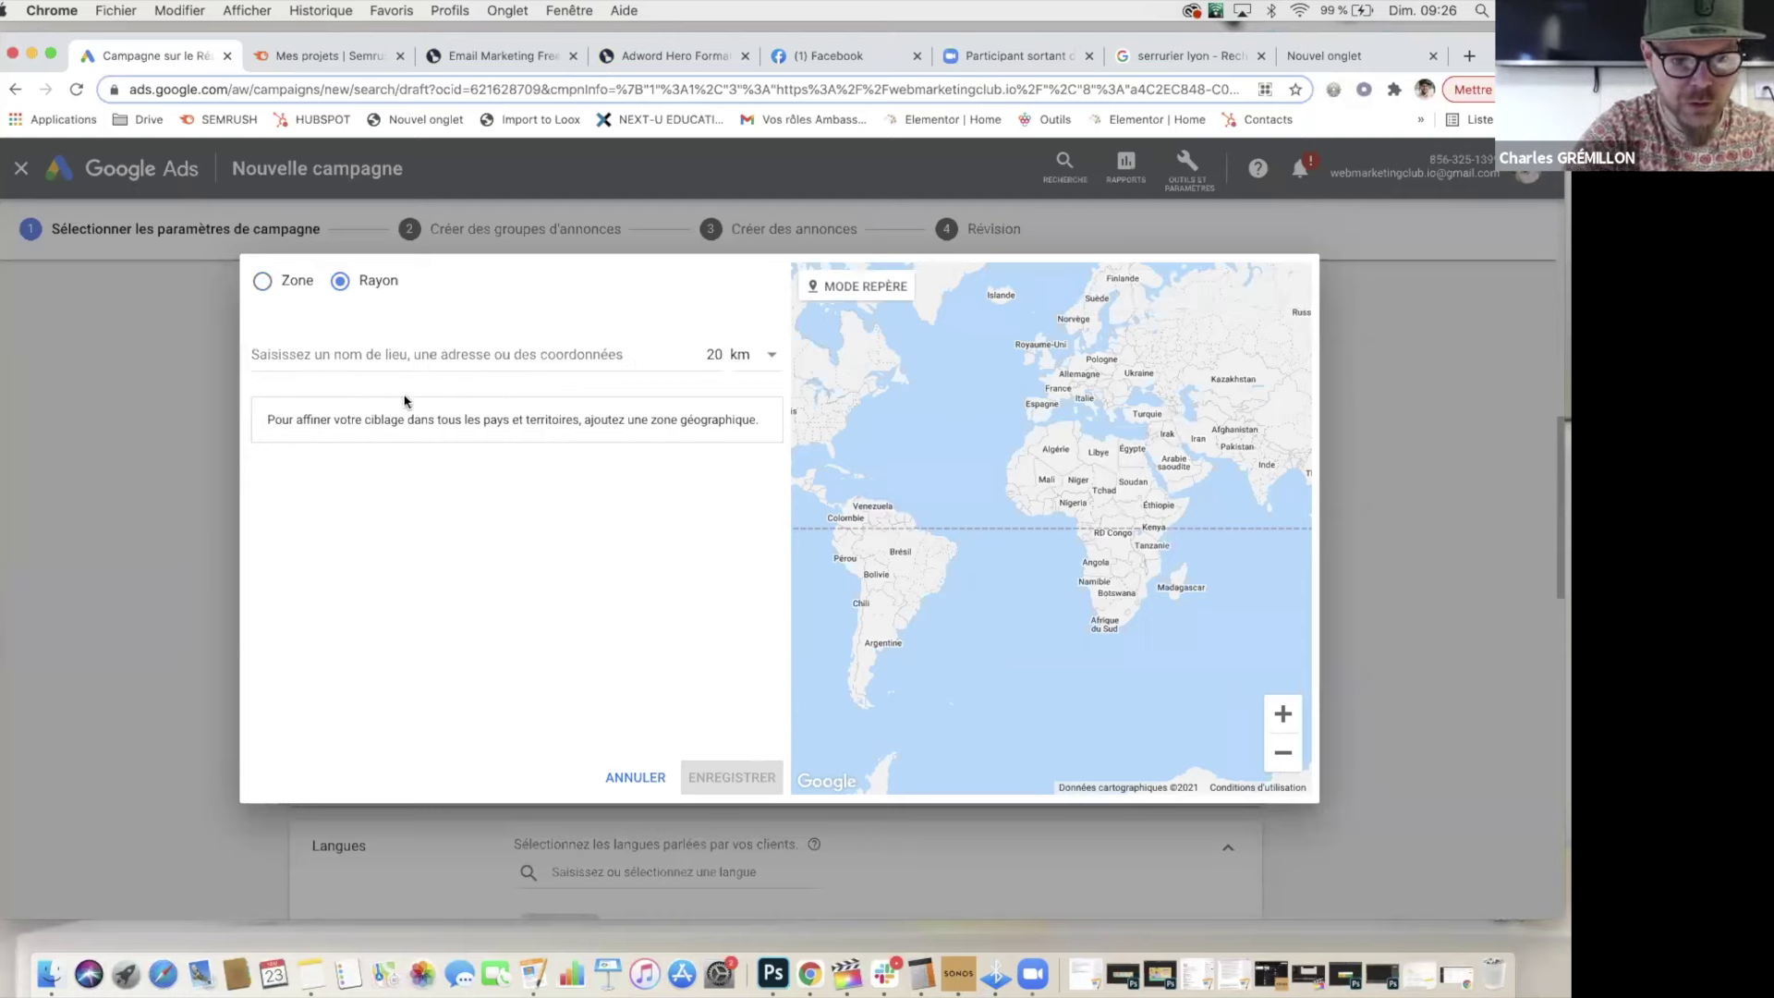
Step: Target a 20 km radius around Lyon
{"action": "left_click", "coordinate": [384, 348]}
{"action": "type", "text": "Lyon"}
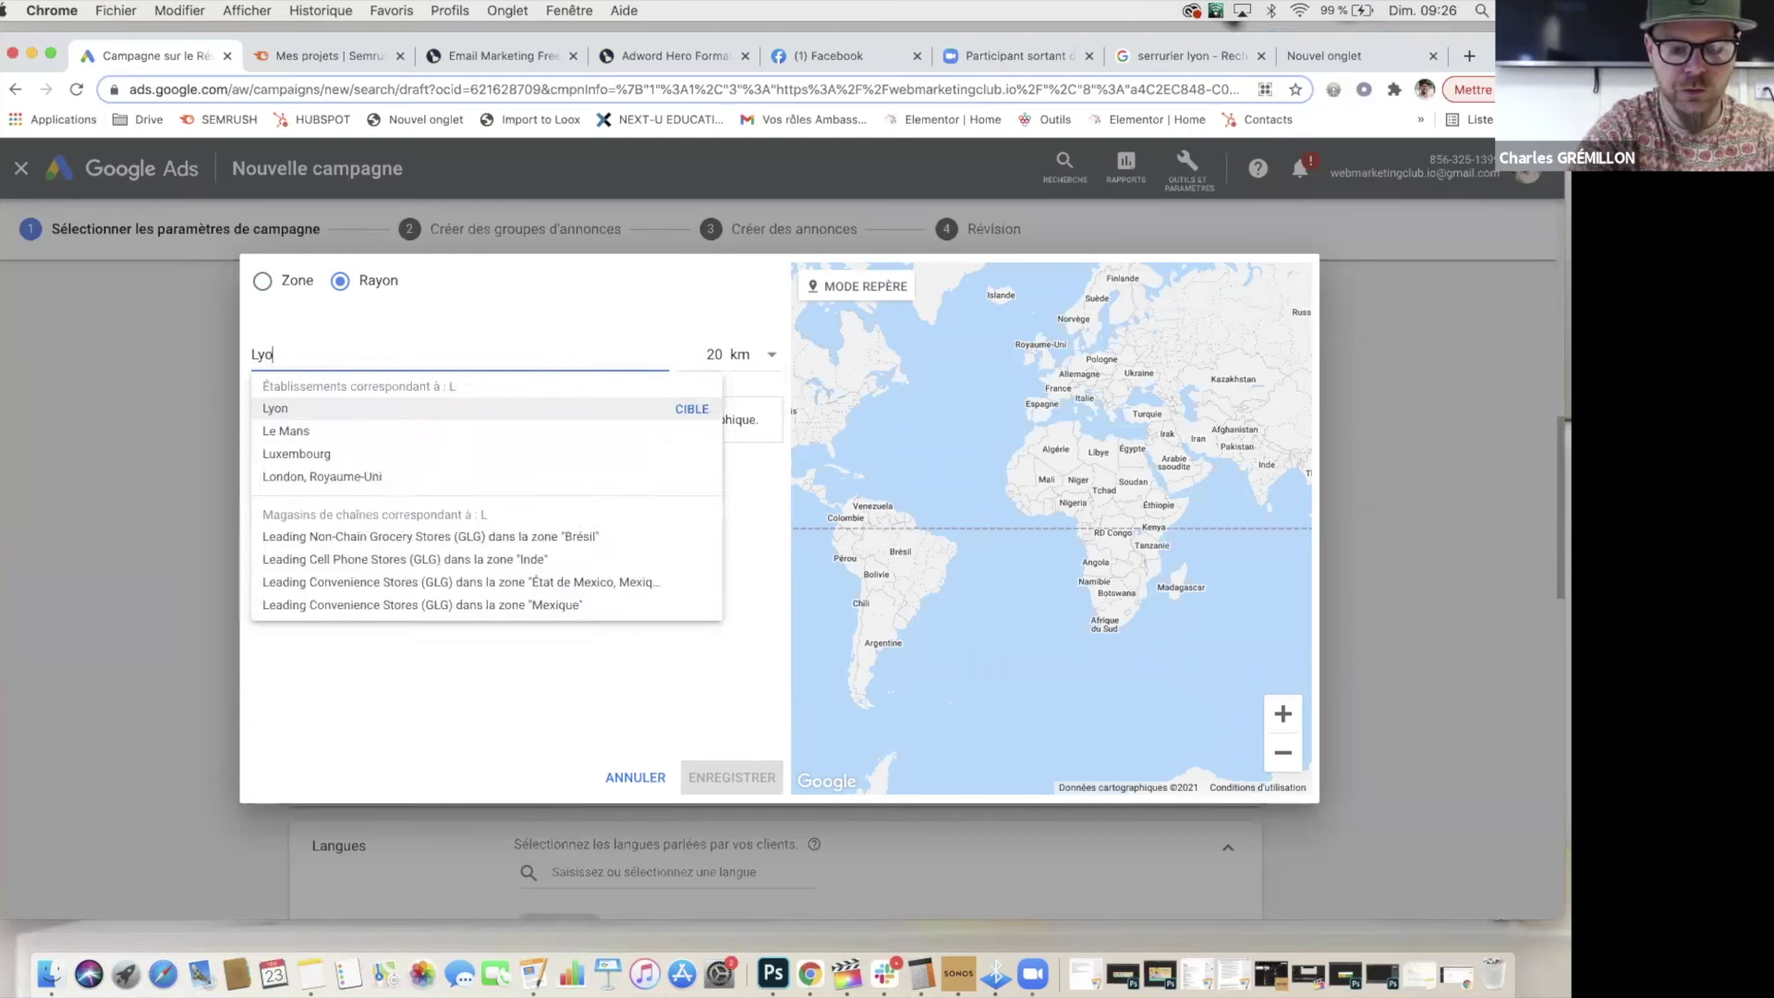
{"action": "left_click", "coordinate": [275, 412]}
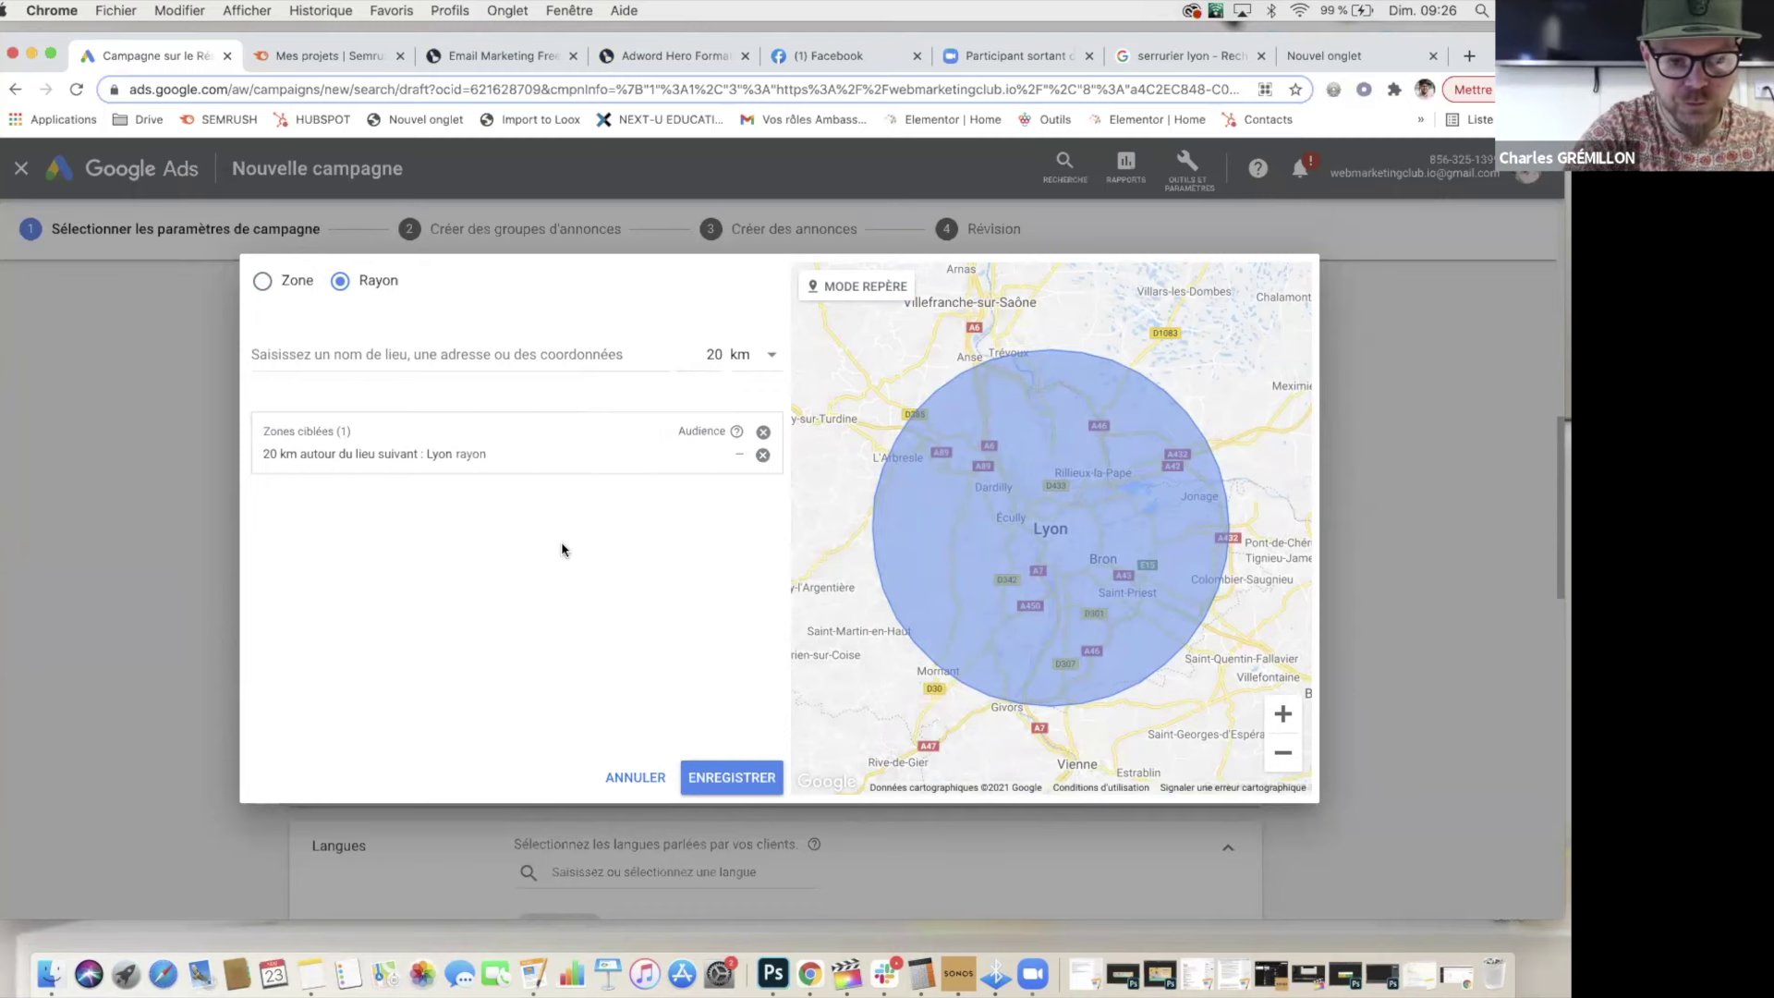
Step: Replace the targeted zone with a 10 km radius around Lyon
{"action": "left_click", "coordinate": [714, 355]}
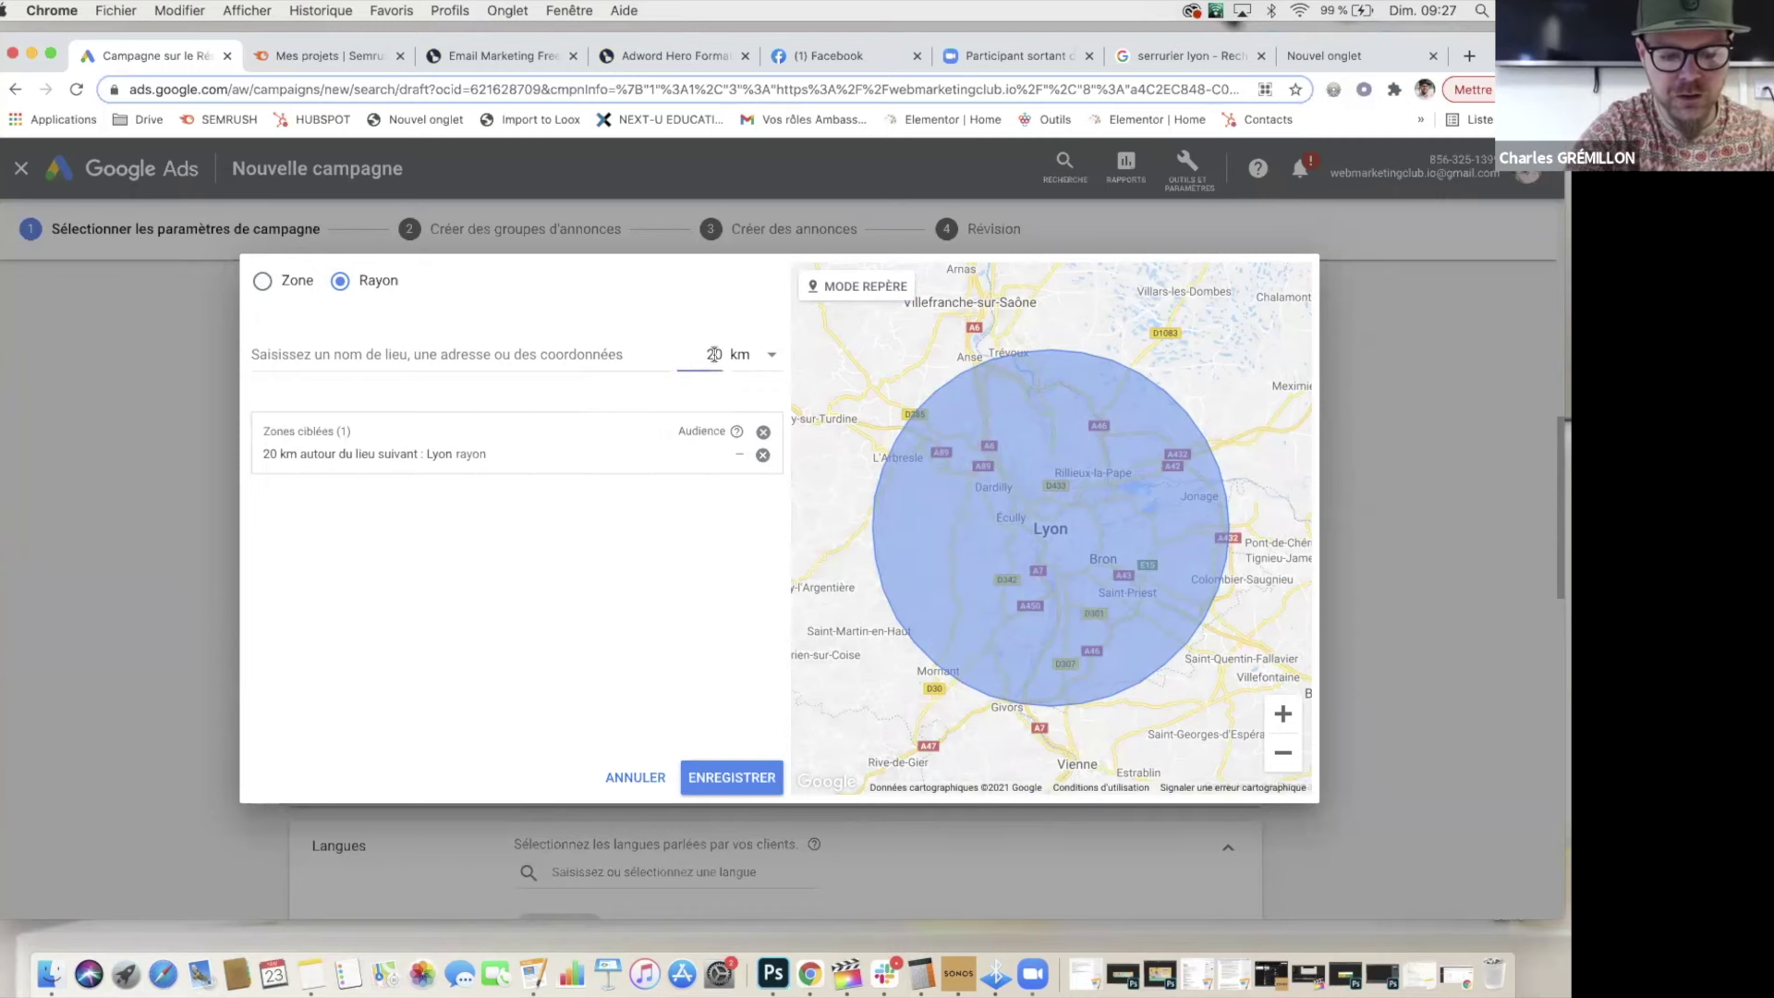
{"action": "left_click", "coordinate": [429, 351]}
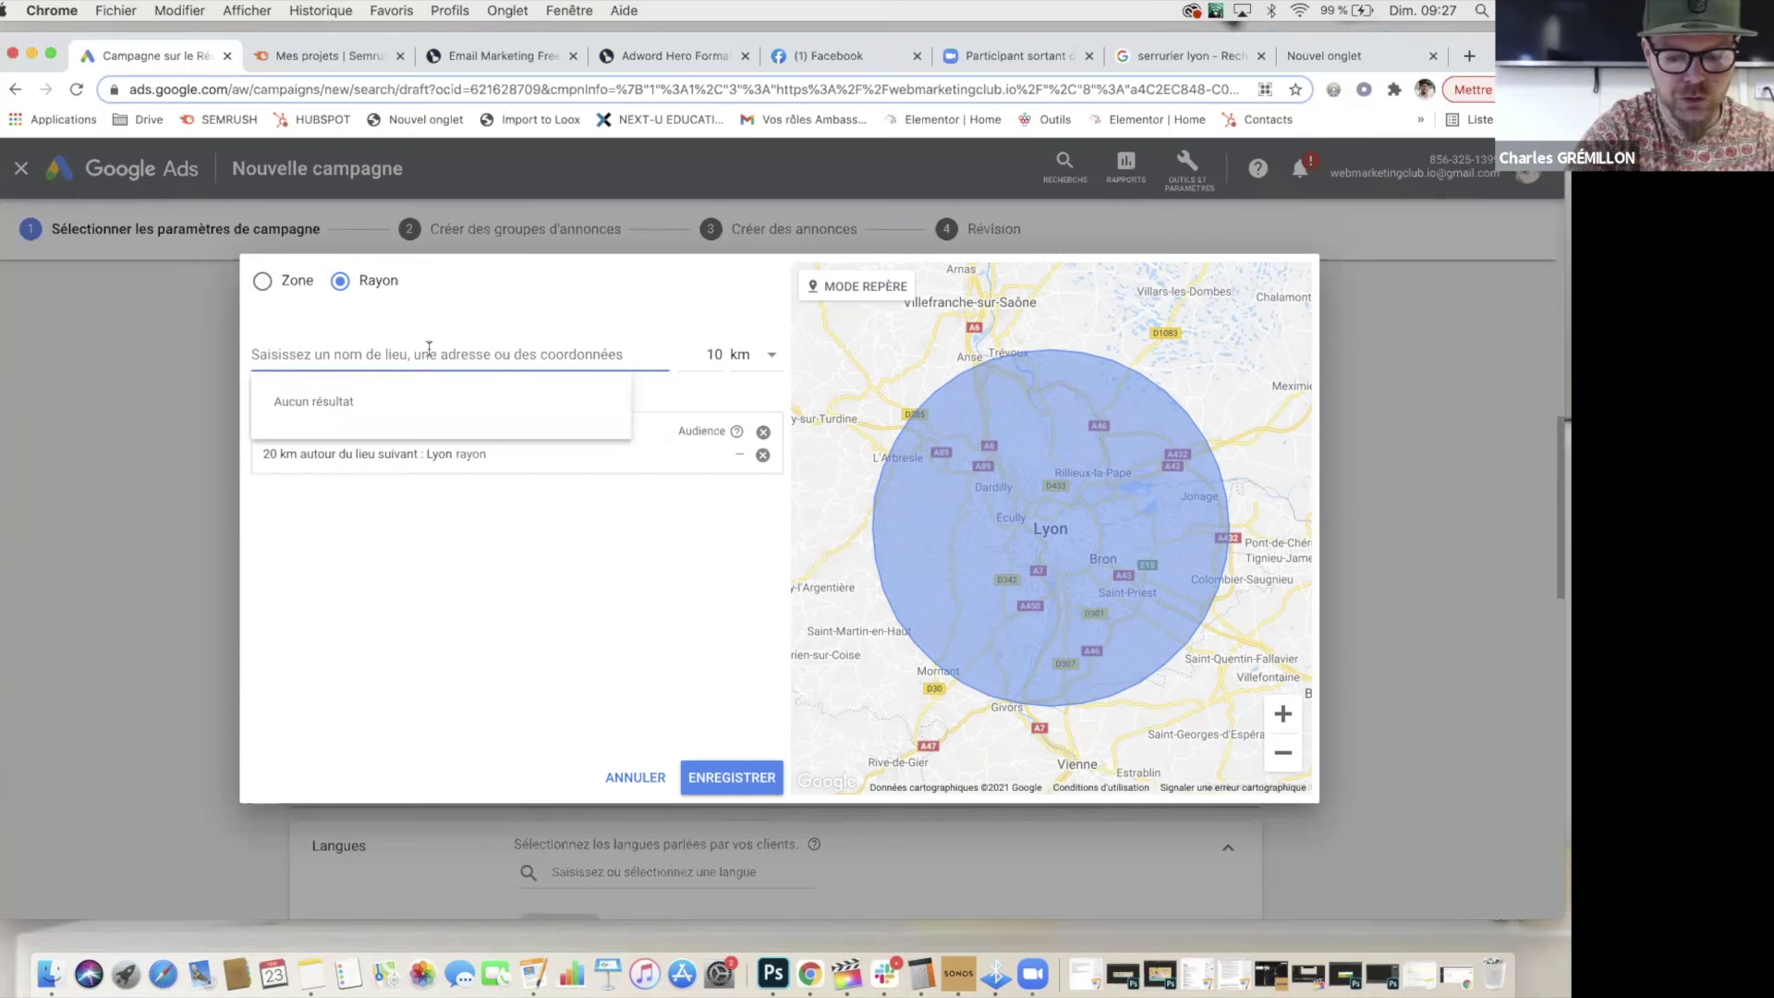
{"action": "left_click", "coordinate": [503, 549]}
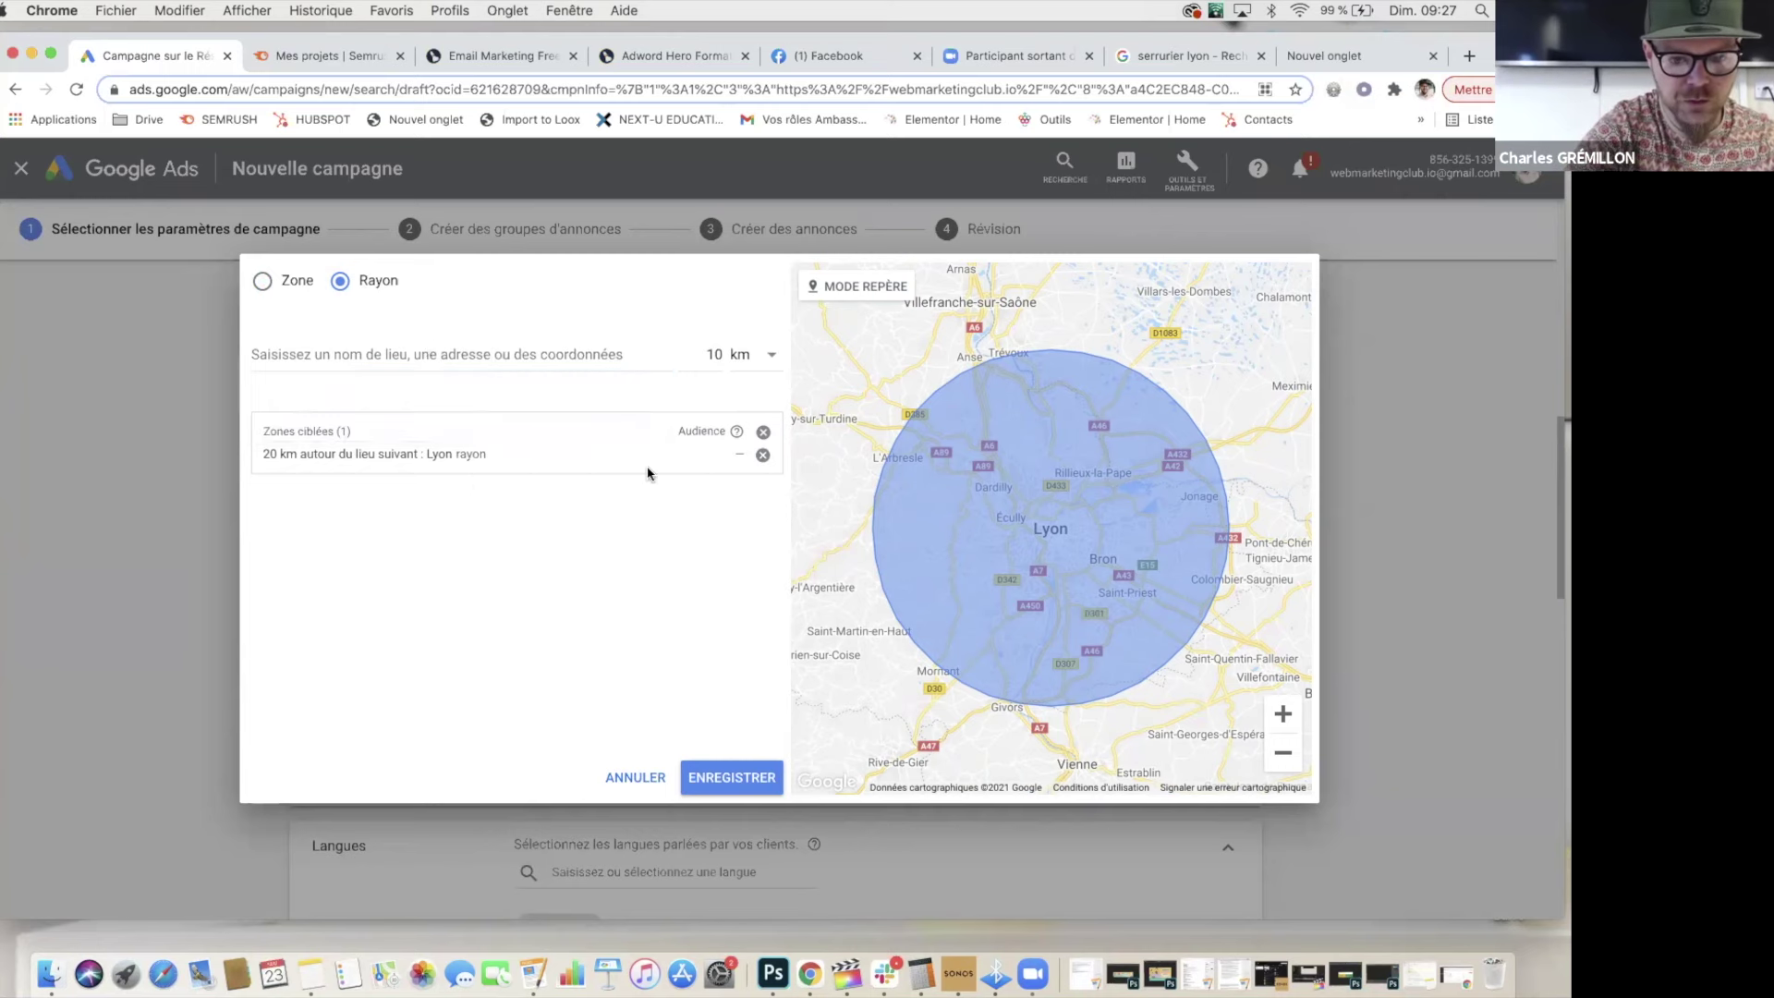
{"action": "left_click", "coordinate": [762, 433]}
{"action": "left_click", "coordinate": [351, 352]}
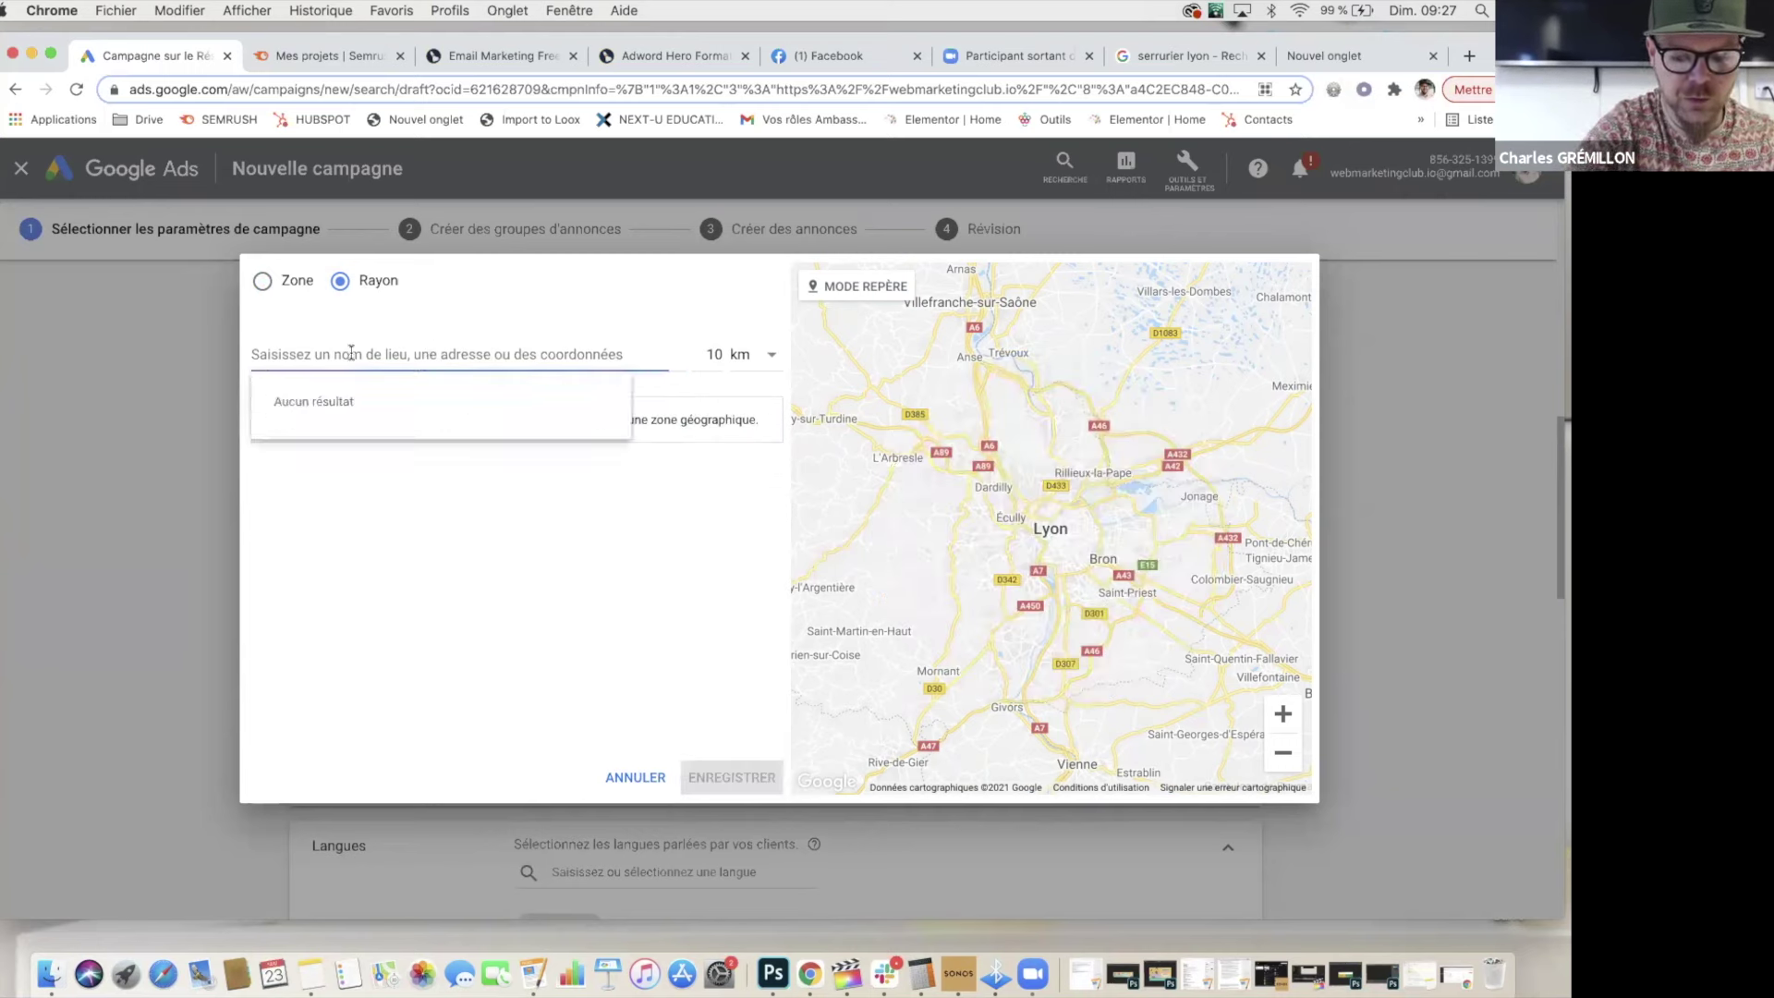
{"action": "type", "text": "Lyon"}
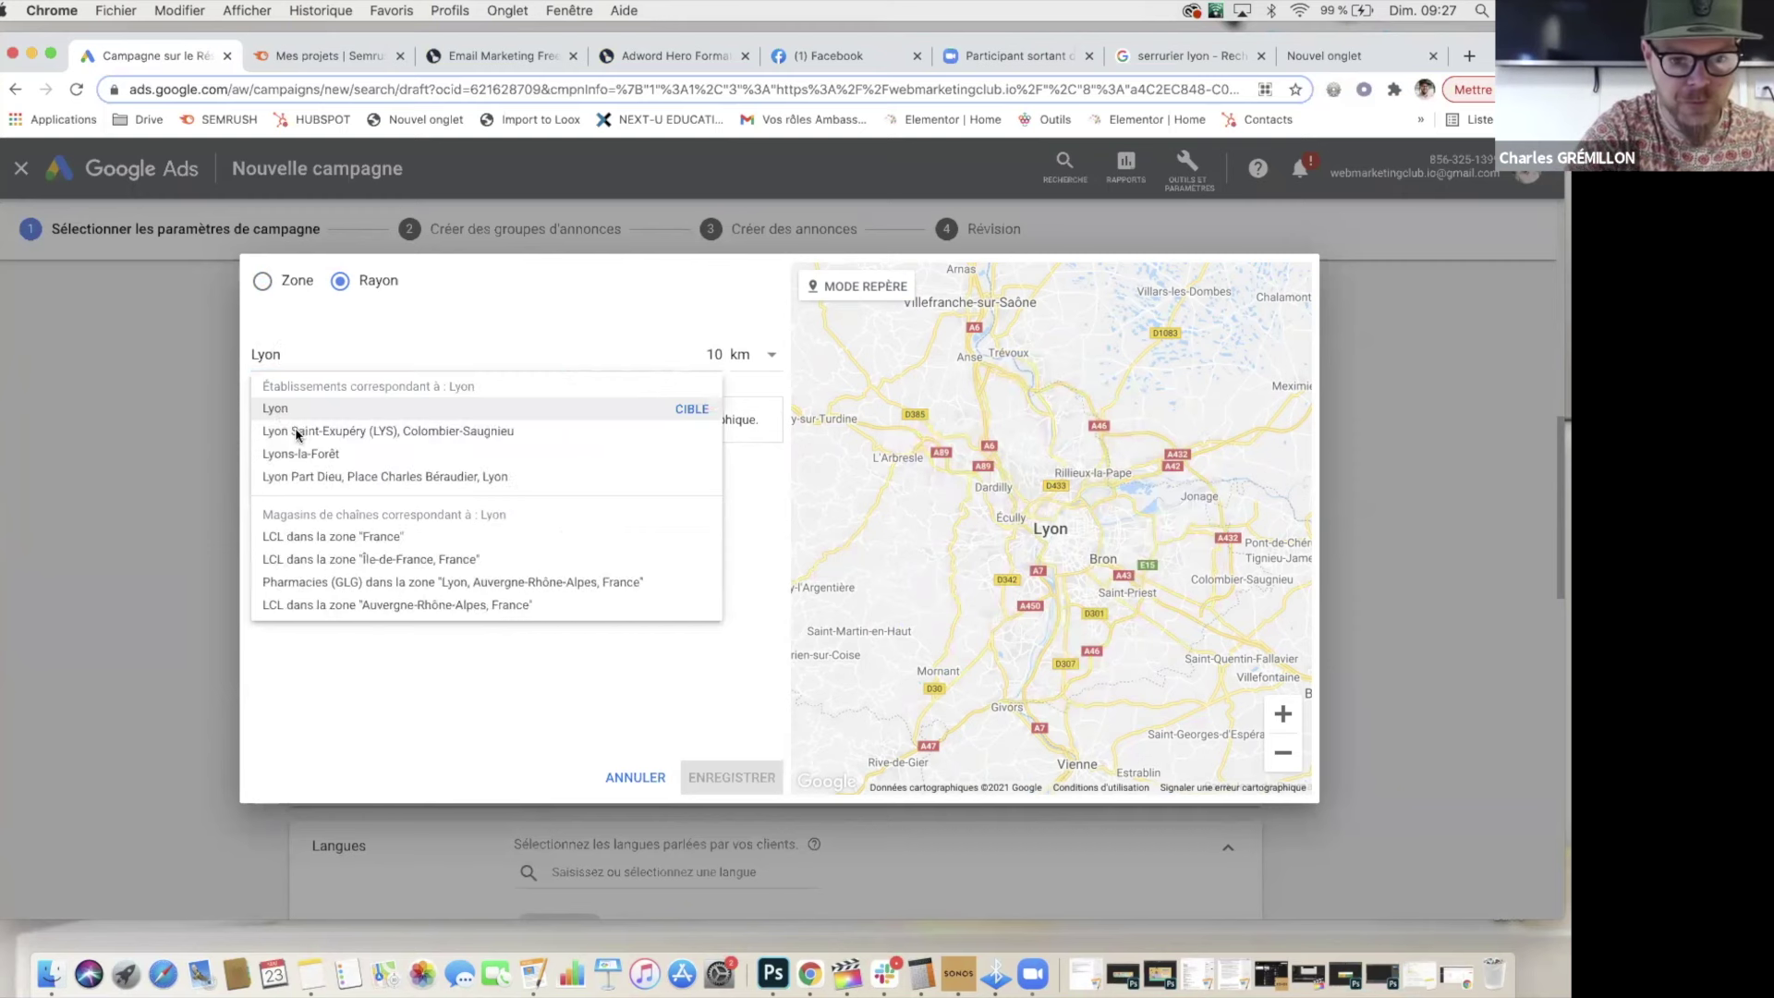
{"action": "key", "text": "Return"}
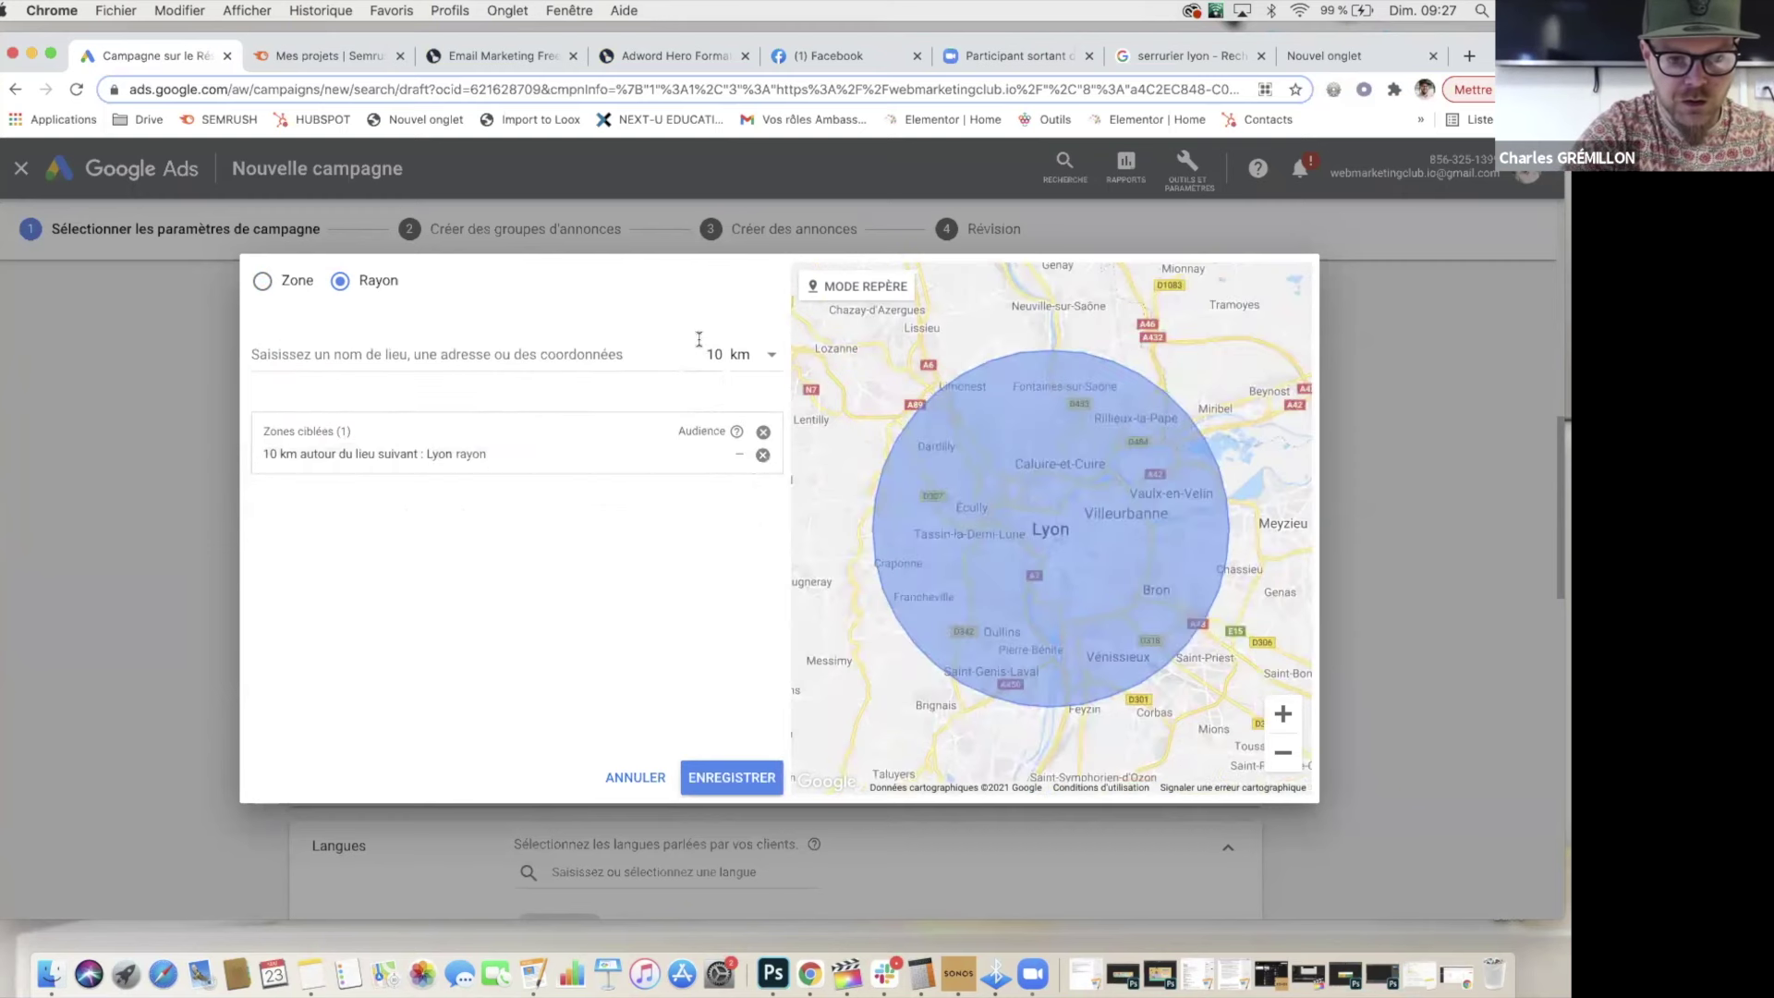
Step: Add a 20 km radius around Lyon to the targeted zones
{"action": "left_click_drag", "start_coordinate": [724, 355], "coordinate": [610, 346]}
{"action": "type", "text": "20"}
{"action": "left_click", "coordinate": [595, 351]}
{"action": "type", "text": "Ly"}
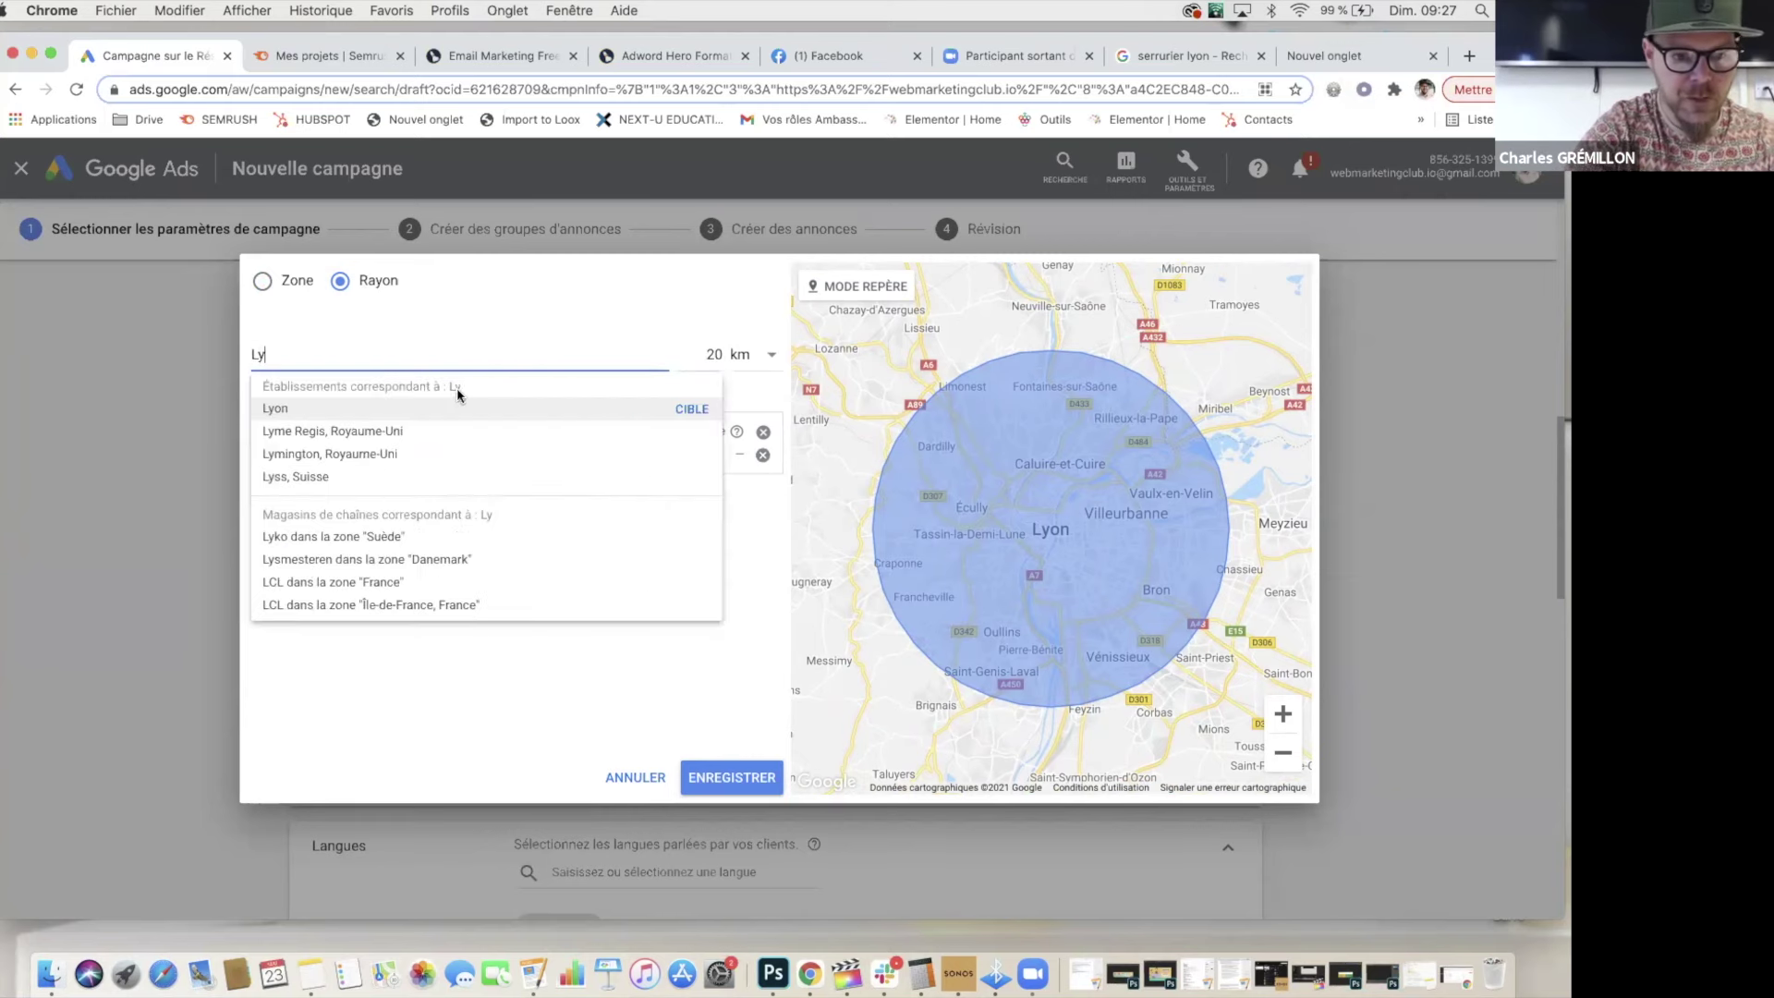
{"action": "left_click", "coordinate": [298, 409]}
Step: Add a 30 km radius around Lyon to the targeted zones
{"action": "double_click", "coordinate": [713, 354]}
{"action": "type", "text": "30"}
{"action": "left_click", "coordinate": [582, 351]}
{"action": "type", "text": "L"}
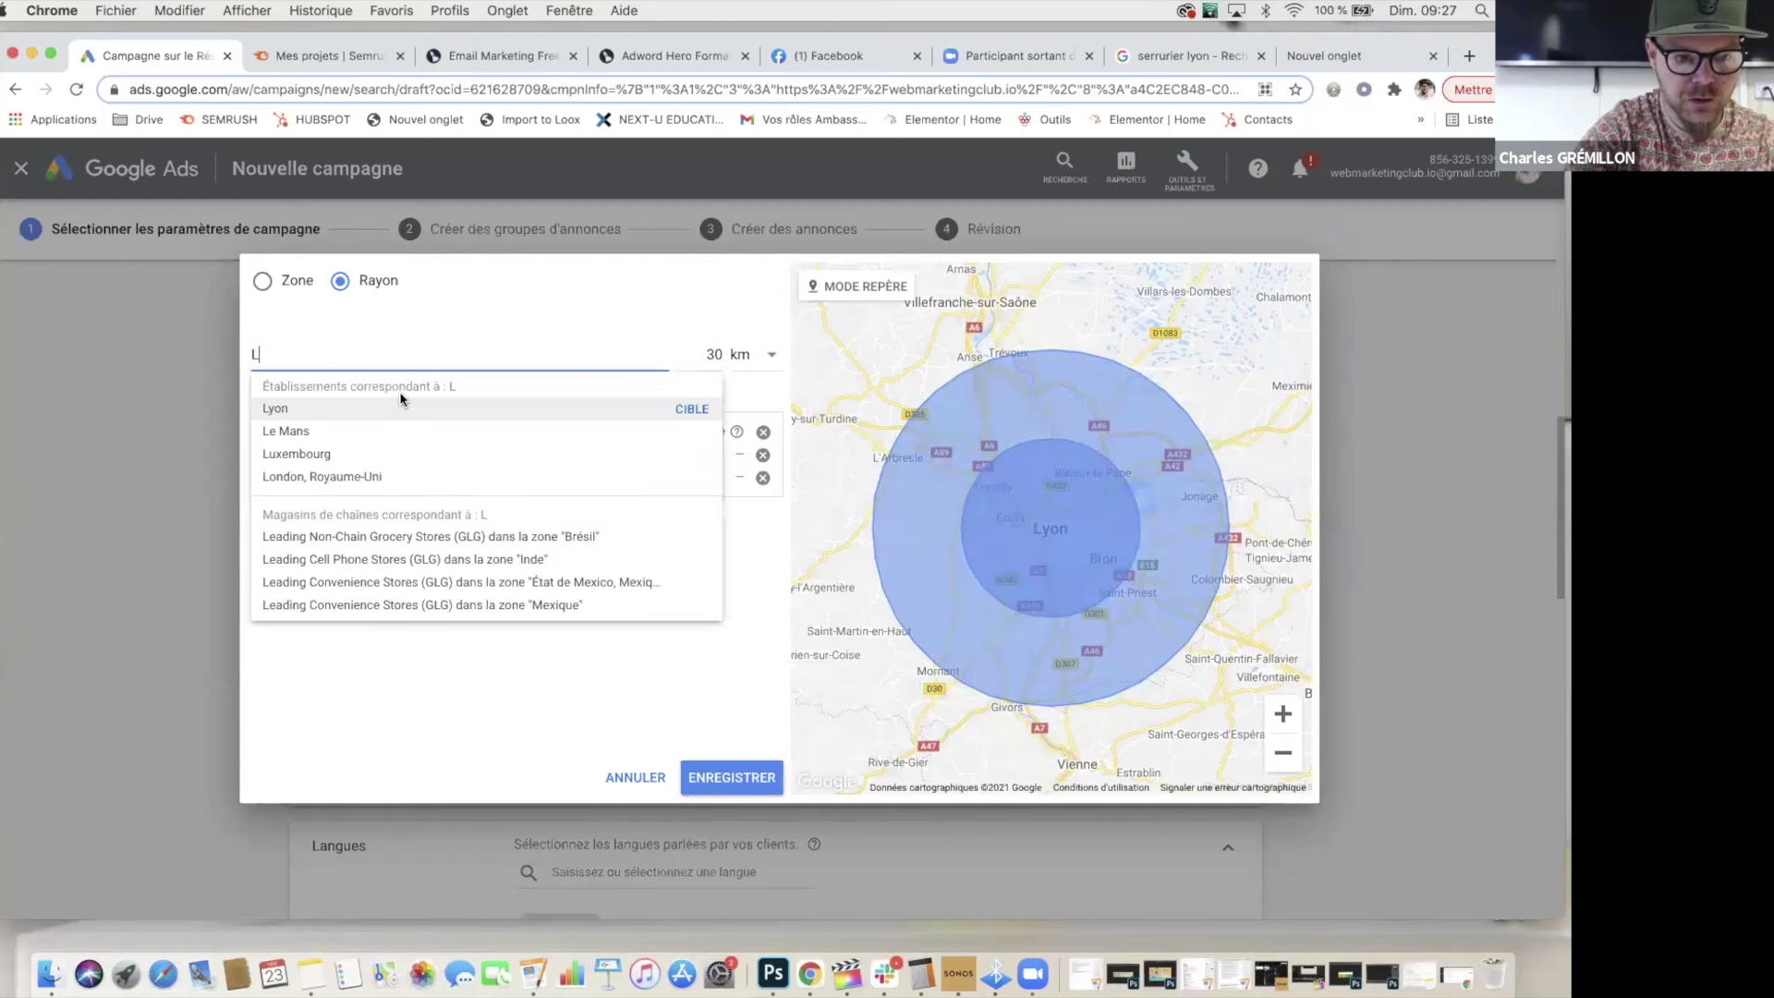
{"action": "left_click", "coordinate": [277, 409]}
Step: Add a 40 km radius around Lyon to the targeted zones
{"action": "double_click", "coordinate": [714, 354]}
{"action": "type", "text": "40"}
{"action": "left_click", "coordinate": [518, 349]}
{"action": "type", "text": "L"}
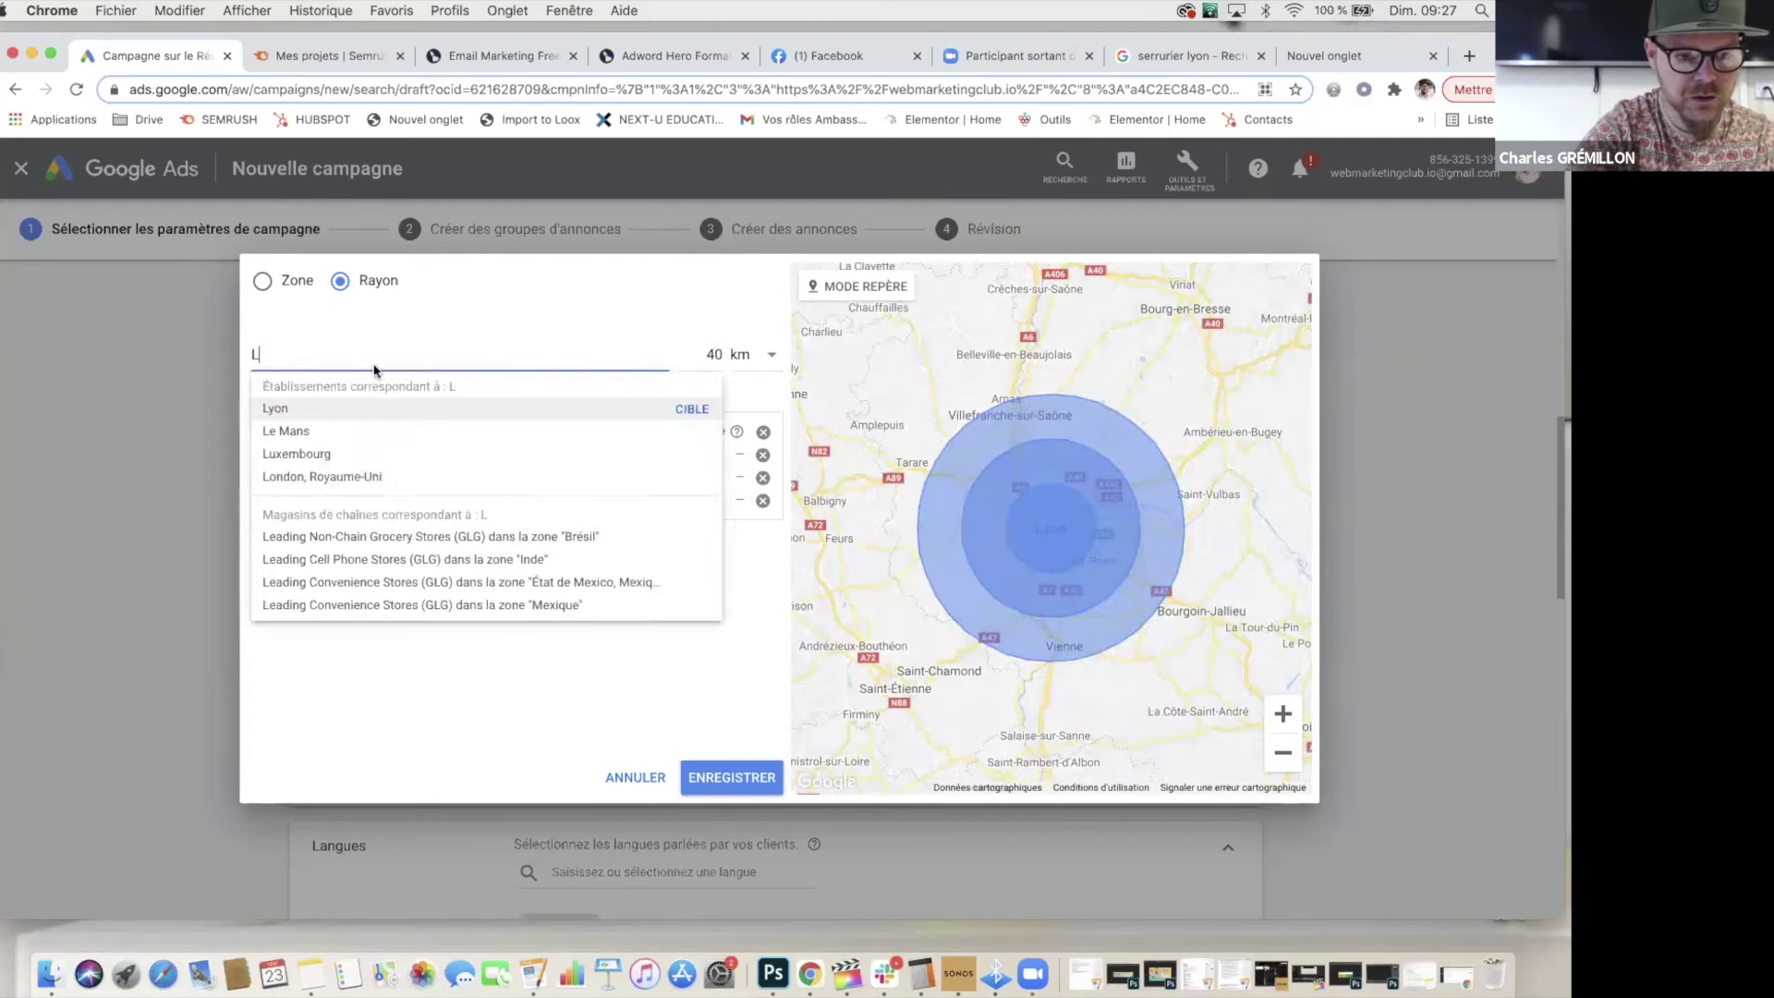
{"action": "left_click", "coordinate": [272, 408]}
Step: Add a 50 km radius around Lyon and save the list of targeted zones
{"action": "double_click", "coordinate": [715, 354]}
{"action": "type", "text": "50"}
{"action": "left_click", "coordinate": [472, 360]}
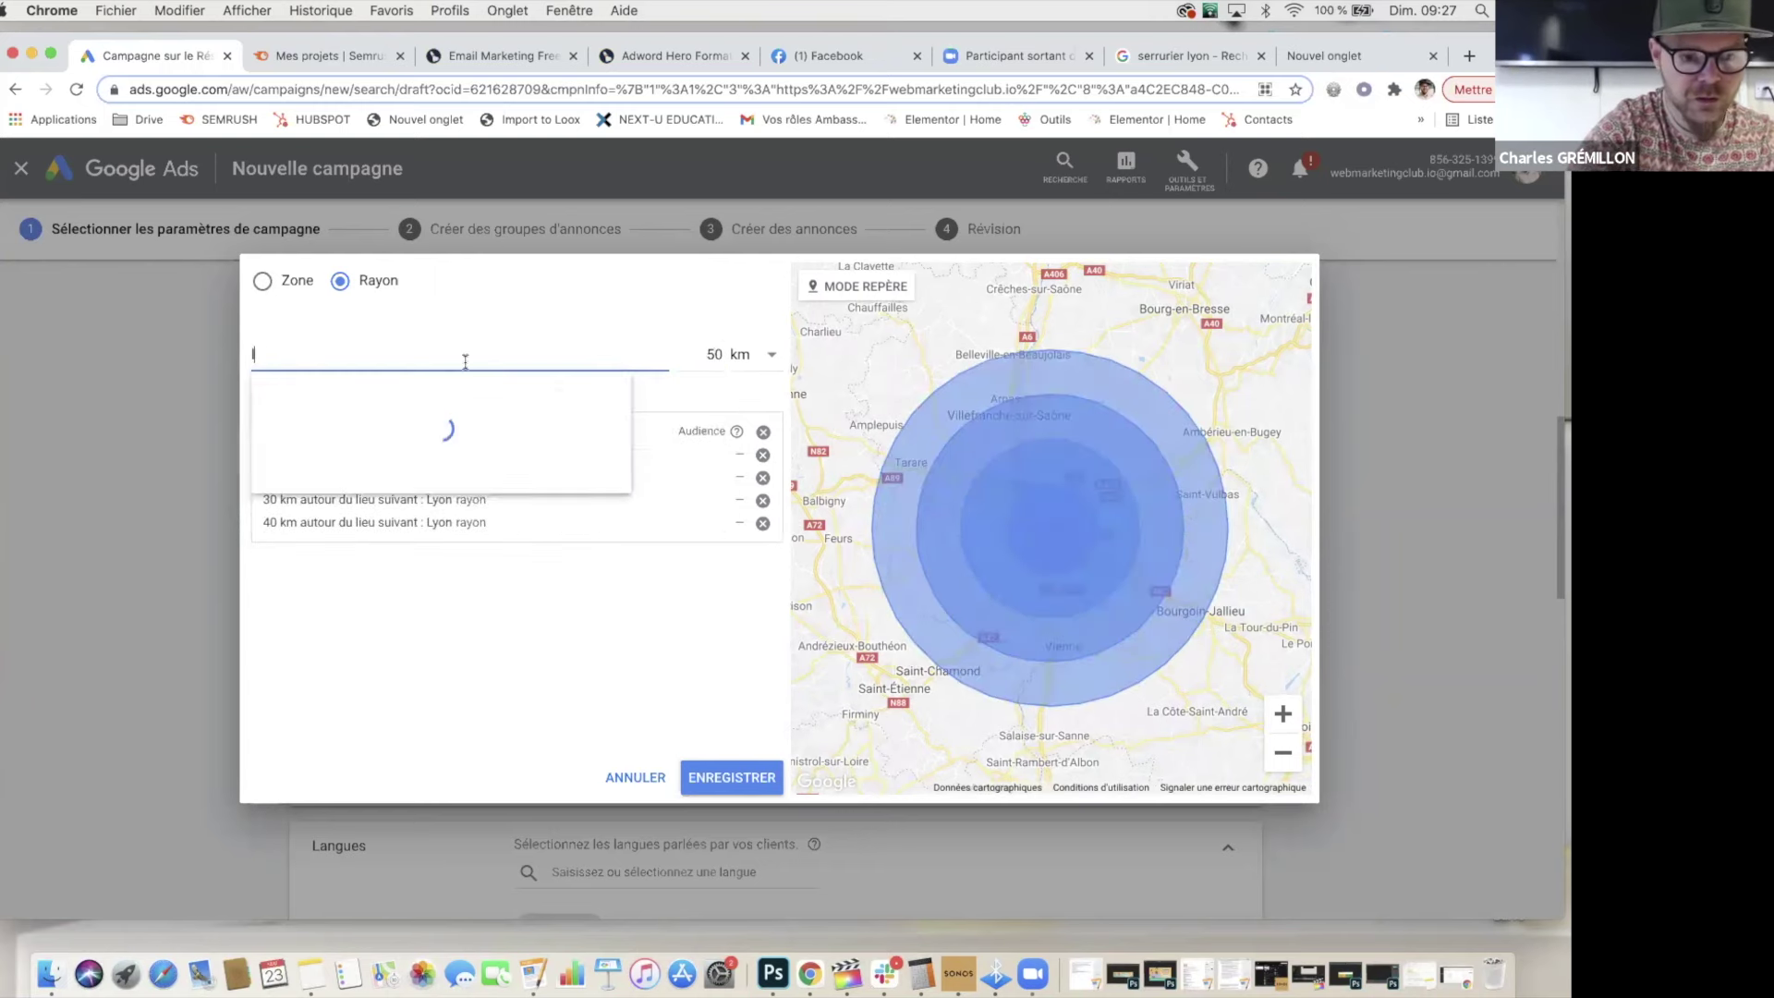
{"action": "type", "text": "L"}
{"action": "left_click", "coordinate": [285, 410]}
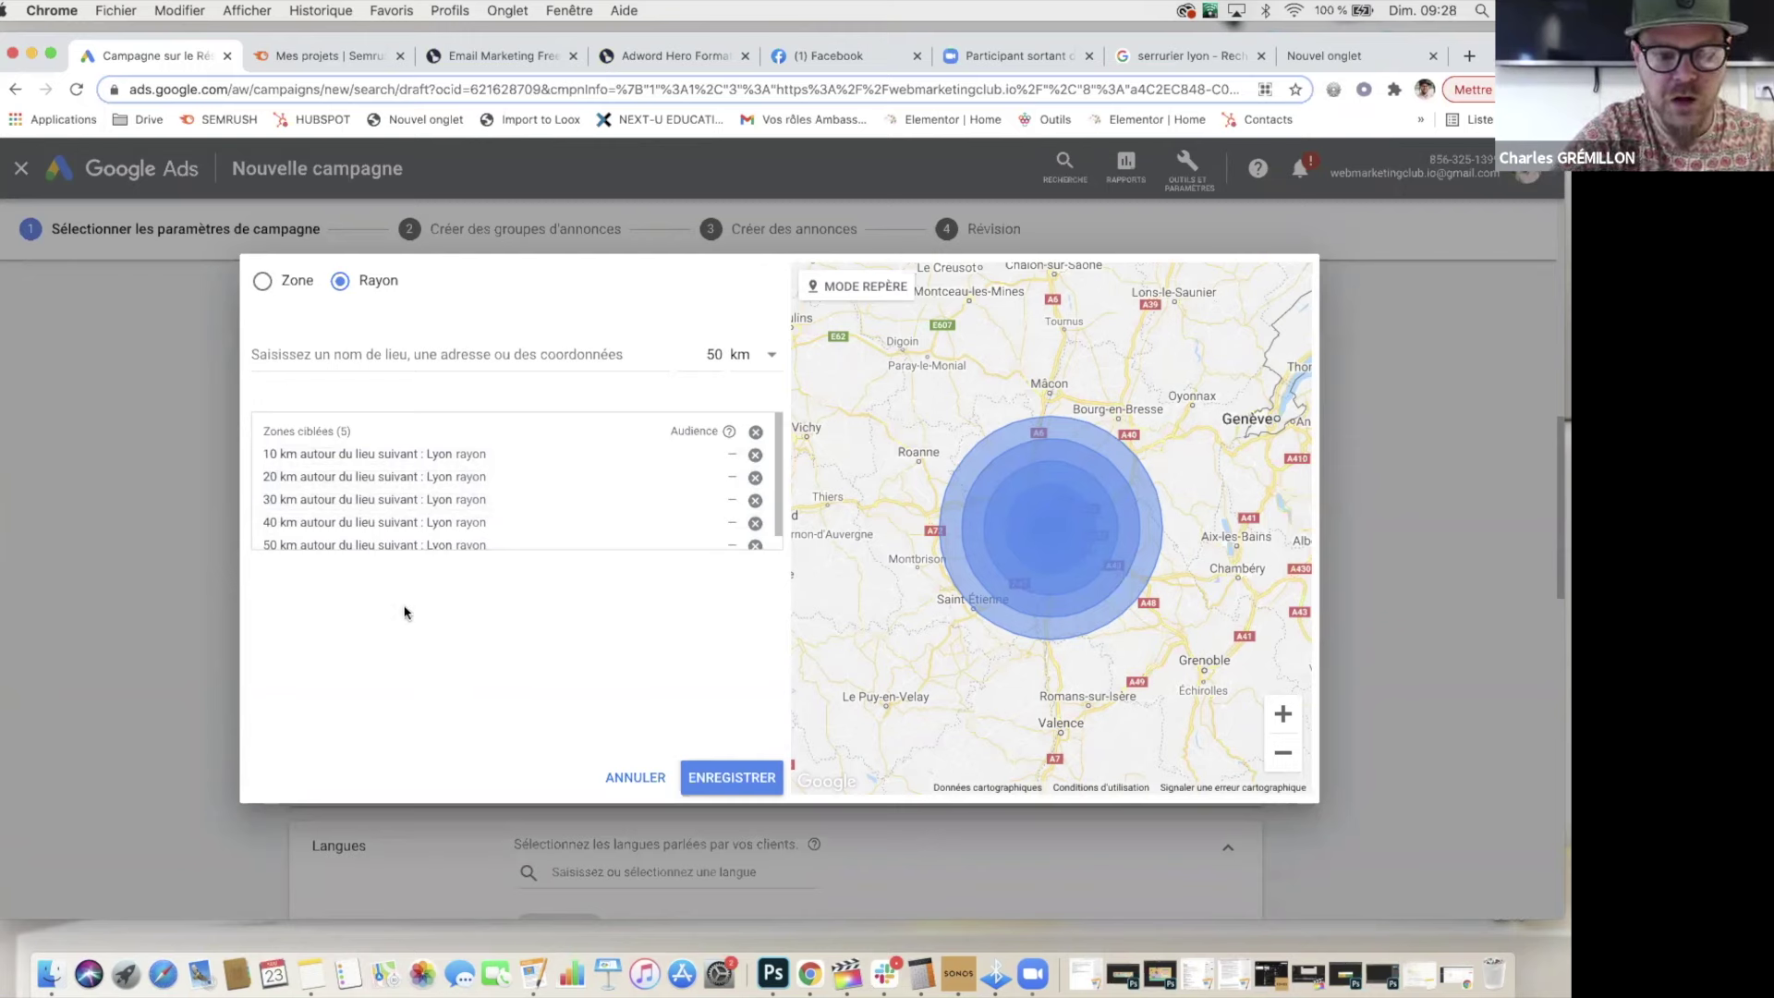
{"action": "scroll", "coordinate": [352, 555], "scroll_direction": "down", "scroll_amount": 1}
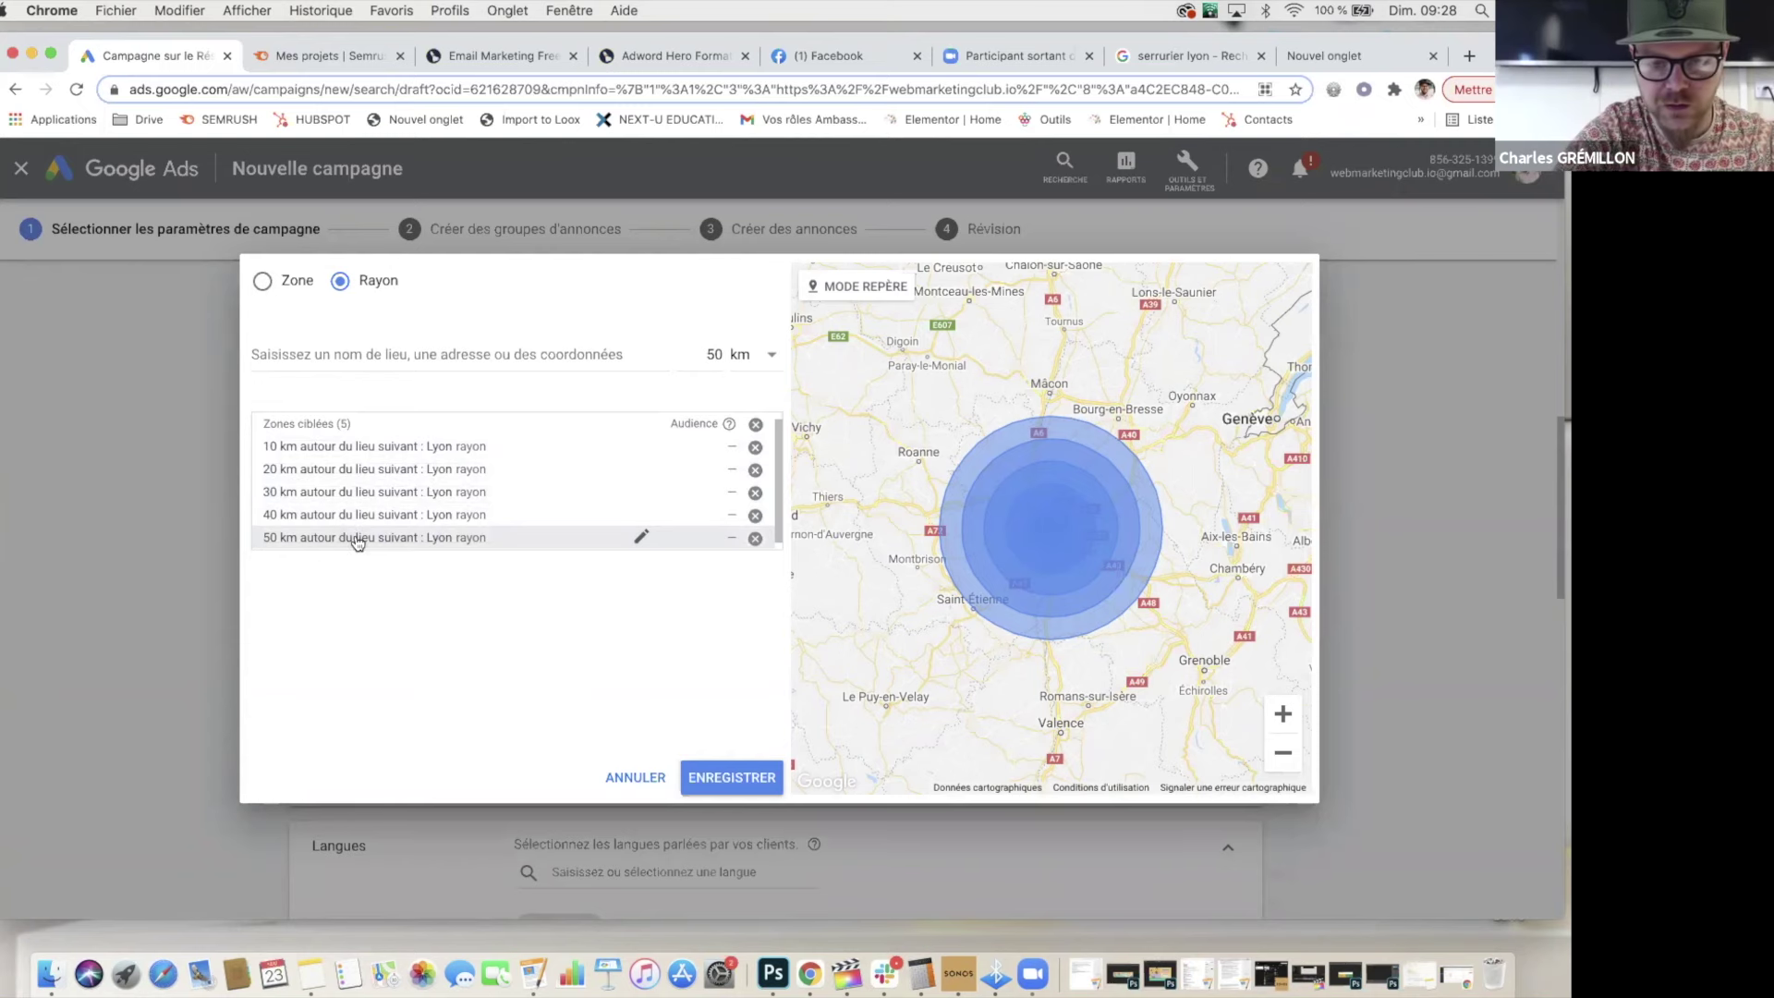
{"action": "left_click", "coordinate": [729, 777]}
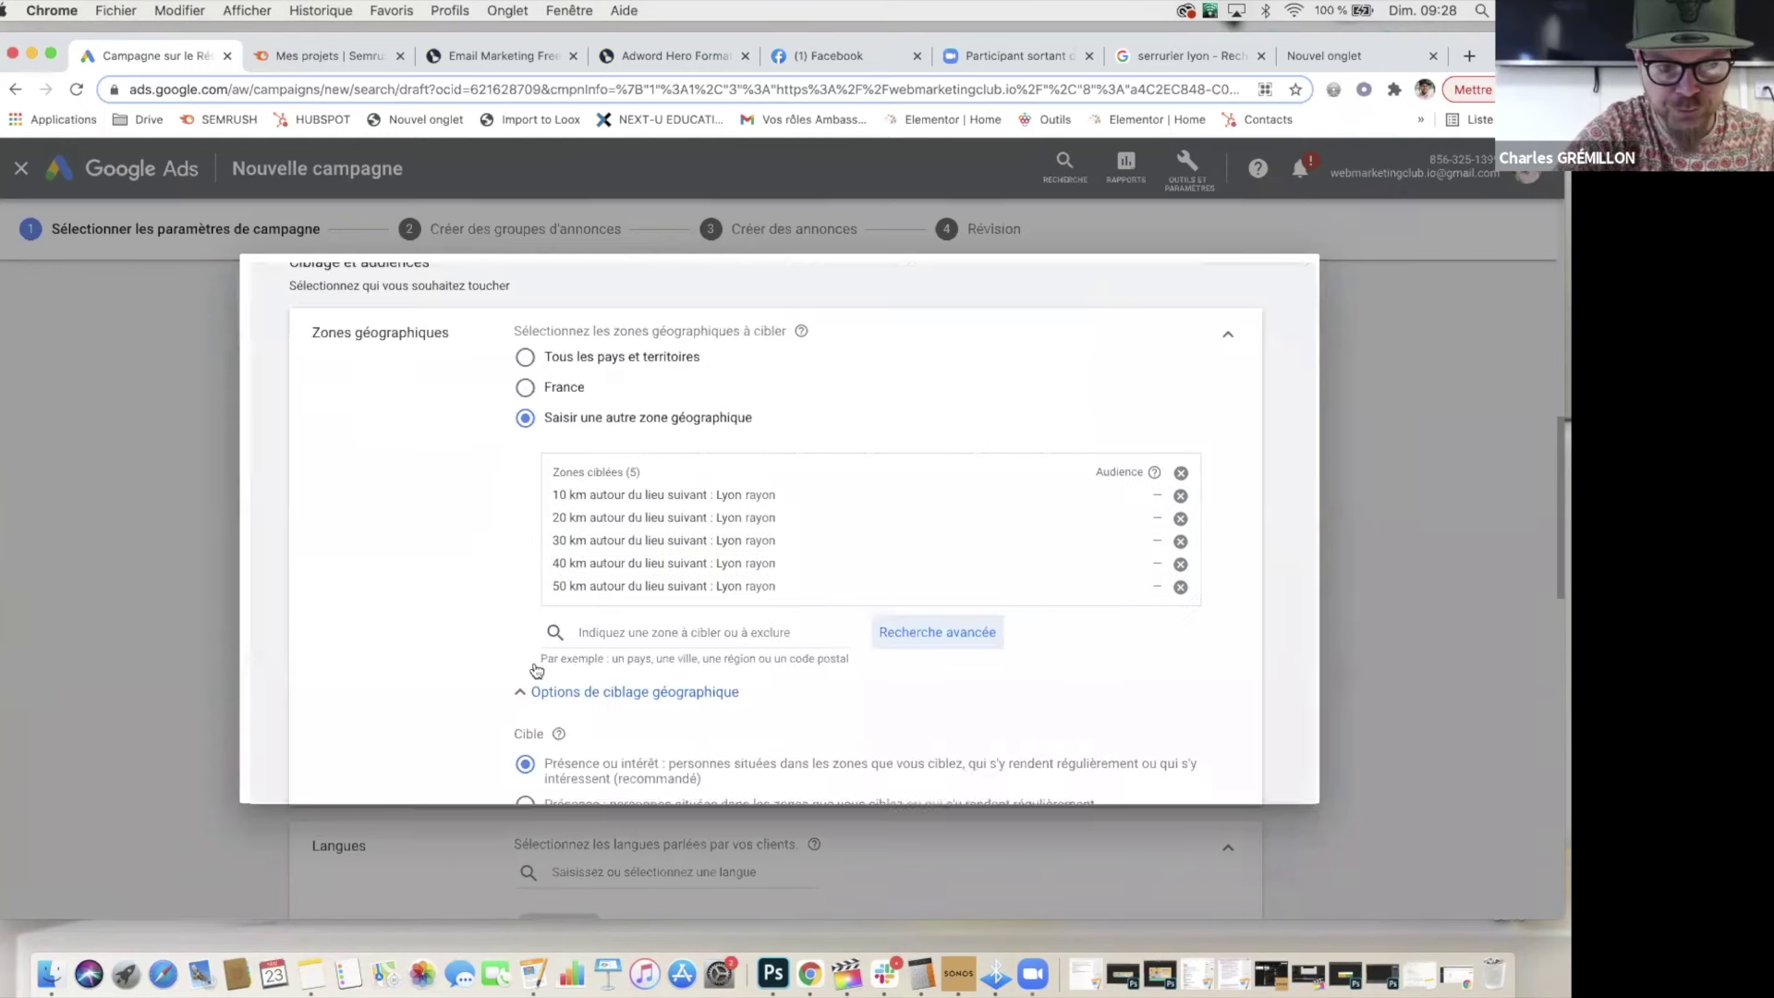
Step: Set the geographic target option to "Intérêt de recherche", for people searching for the targeted zones
{"action": "scroll", "coordinate": [258, 668], "scroll_direction": "down", "scroll_amount": 5}
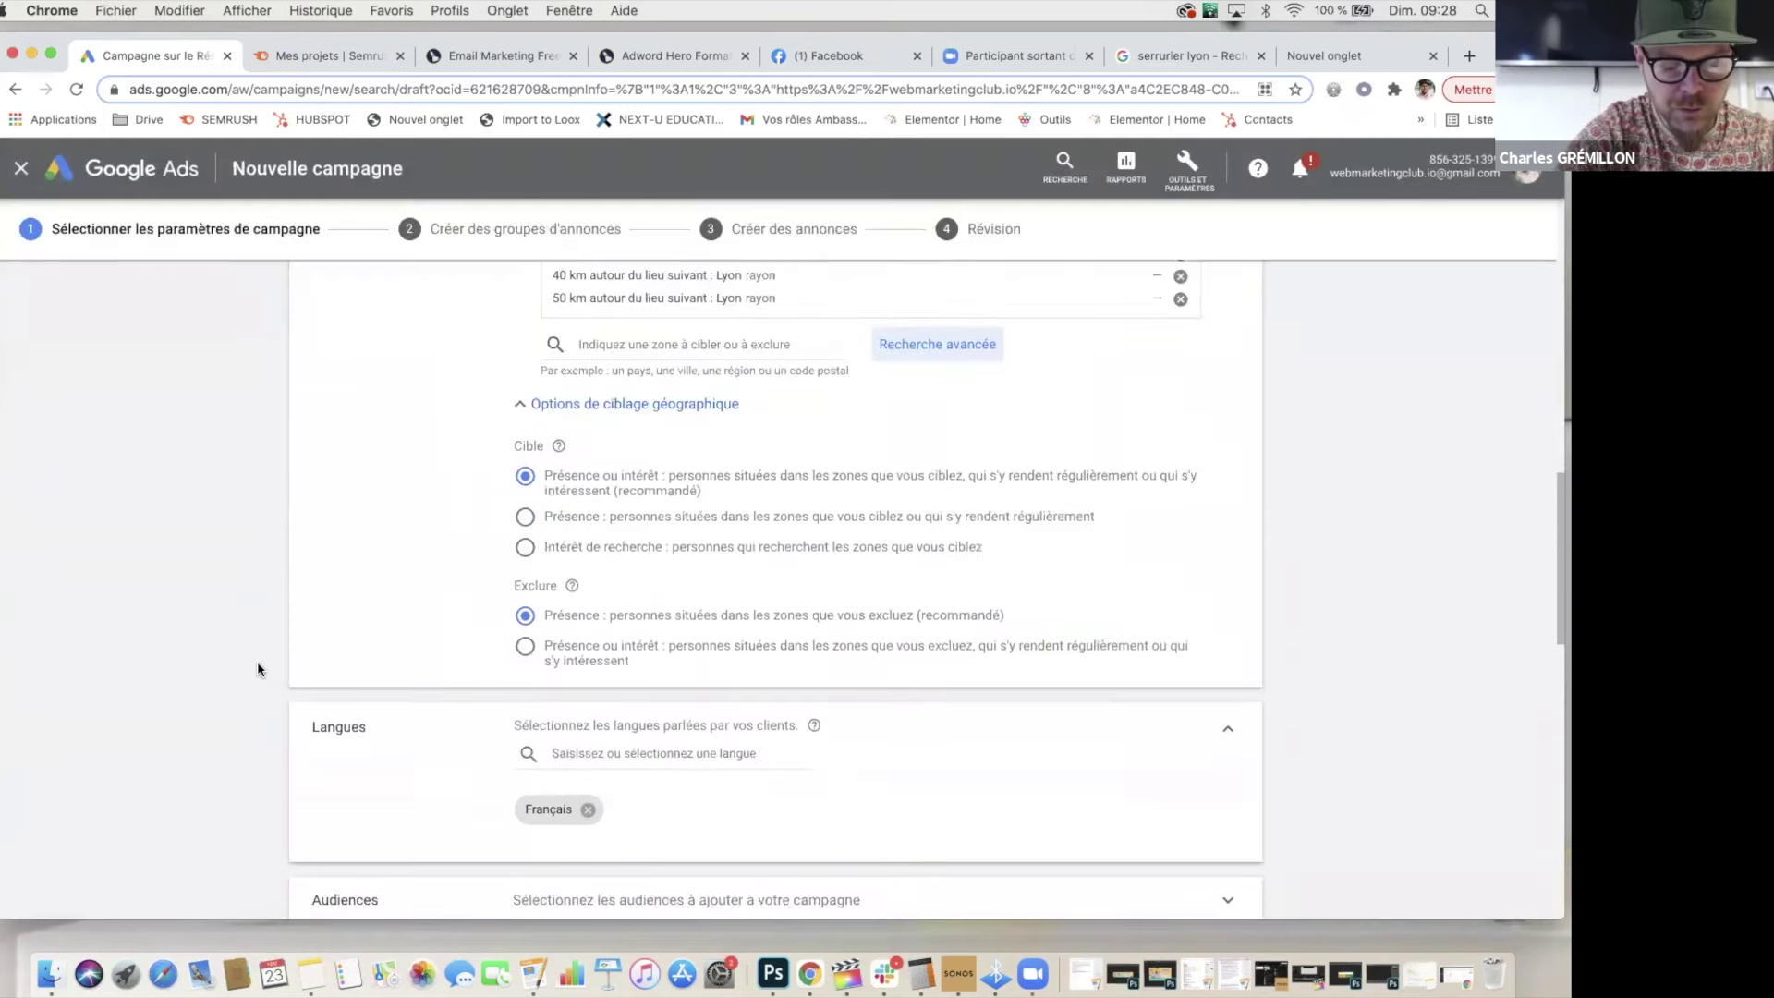
{"action": "scroll", "coordinate": [408, 499], "scroll_direction": "up", "scroll_amount": 1}
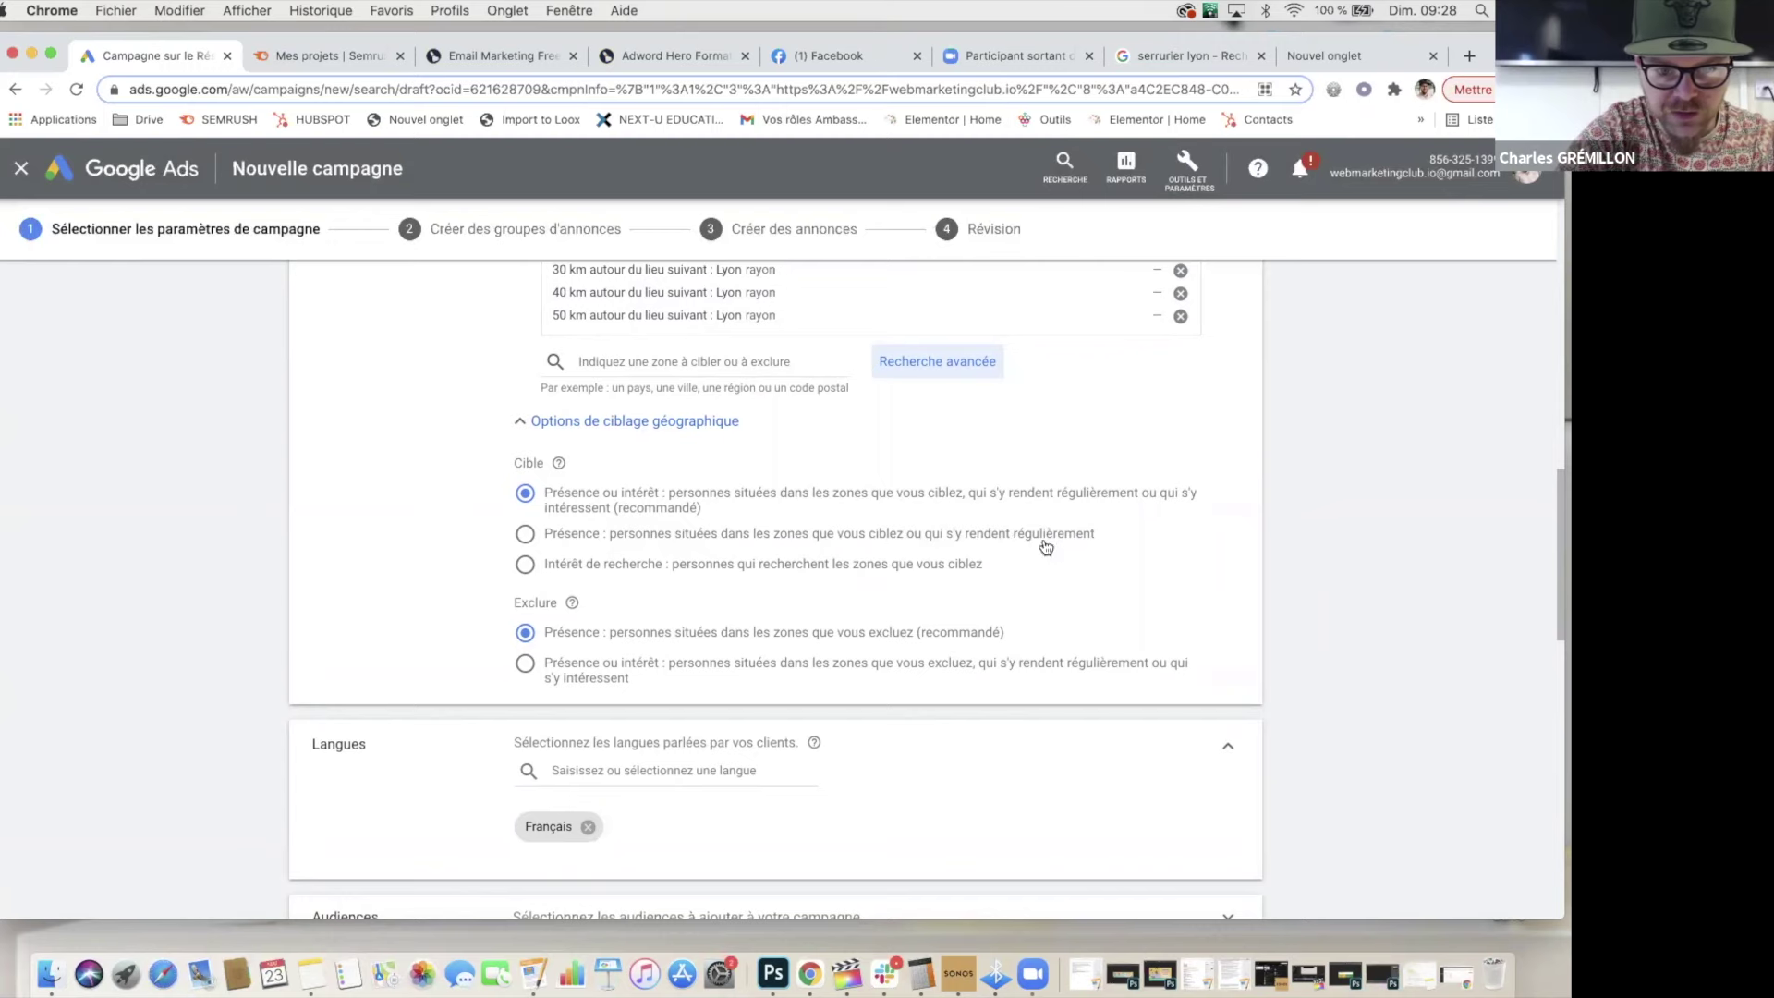
{"action": "scroll", "coordinate": [449, 580], "scroll_direction": "down", "scroll_amount": 1}
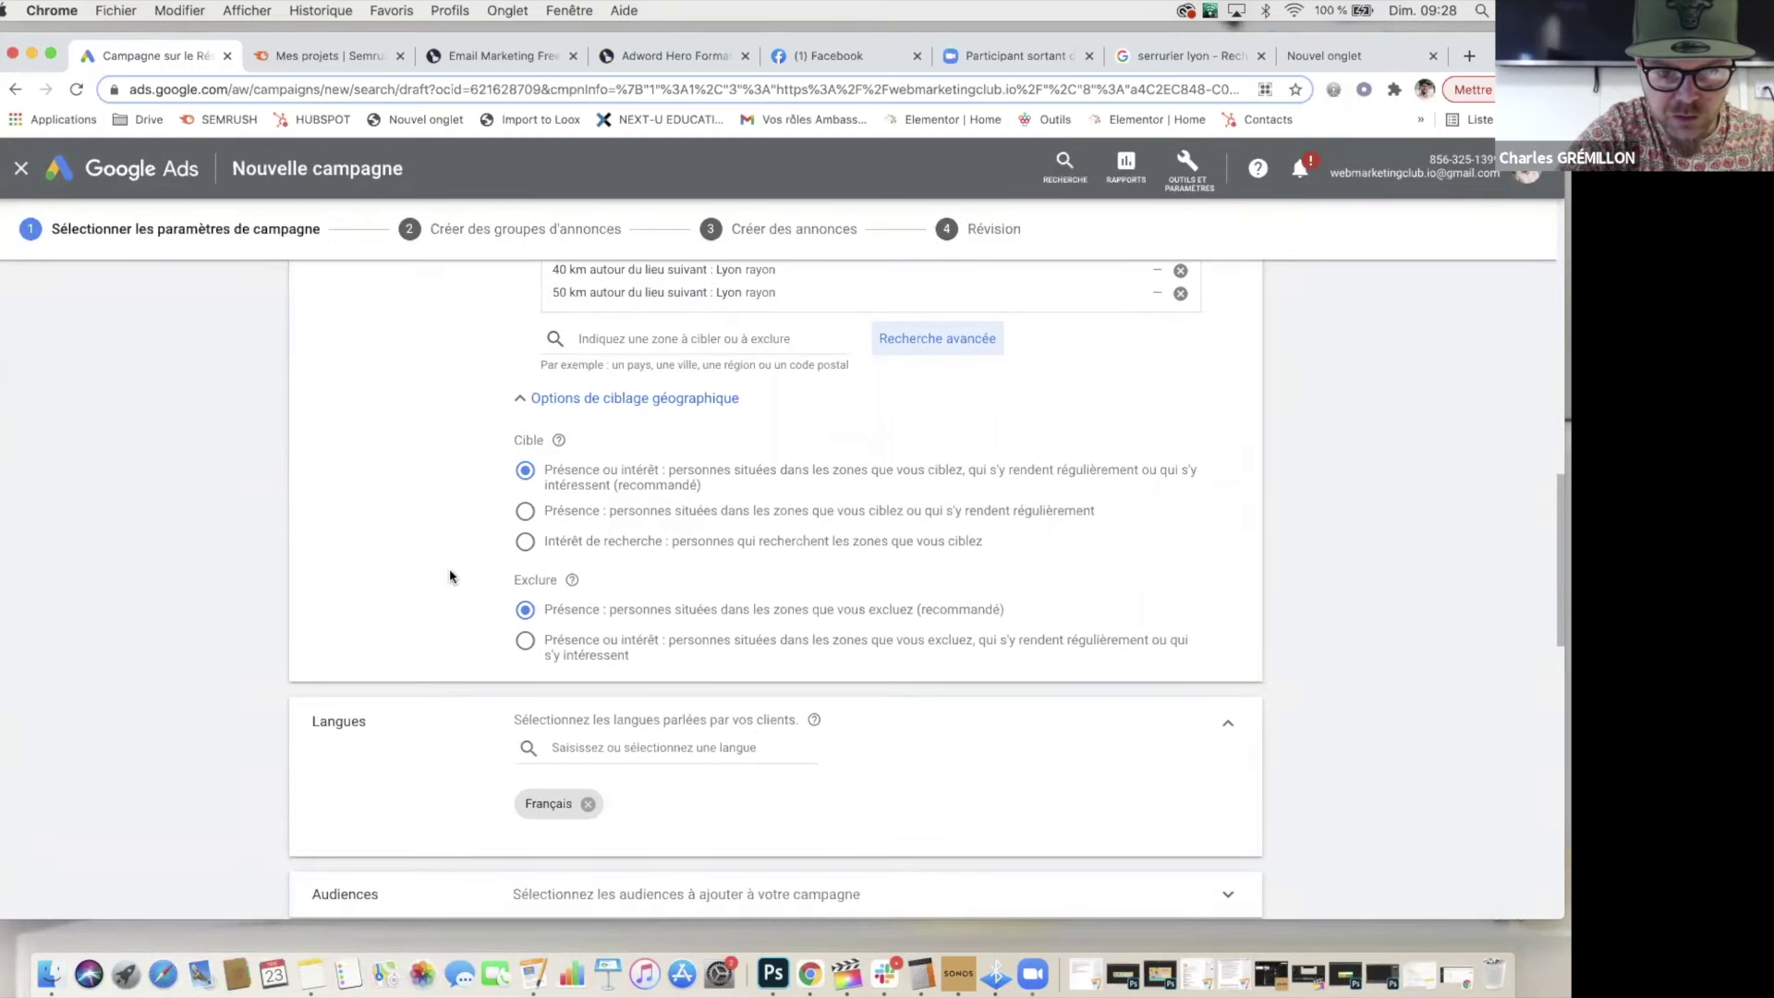
{"action": "left_click", "coordinate": [525, 542]}
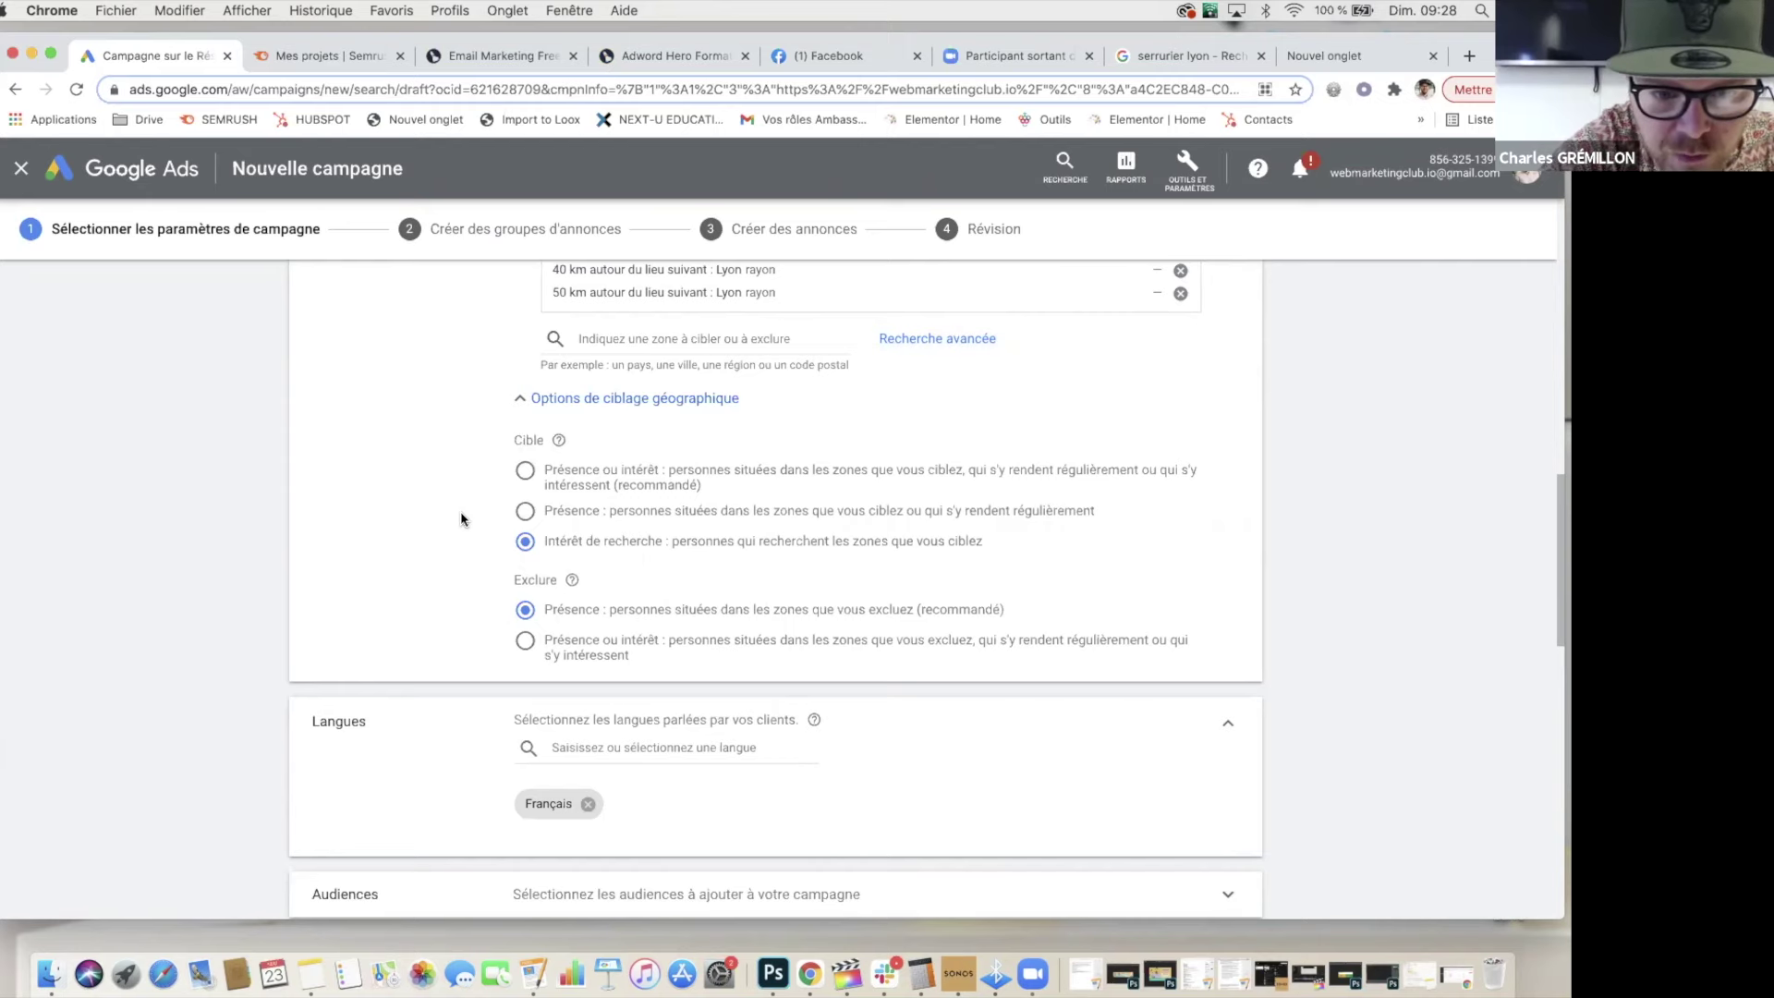
{"action": "scroll", "coordinate": [461, 514], "scroll_direction": "up", "scroll_amount": 1}
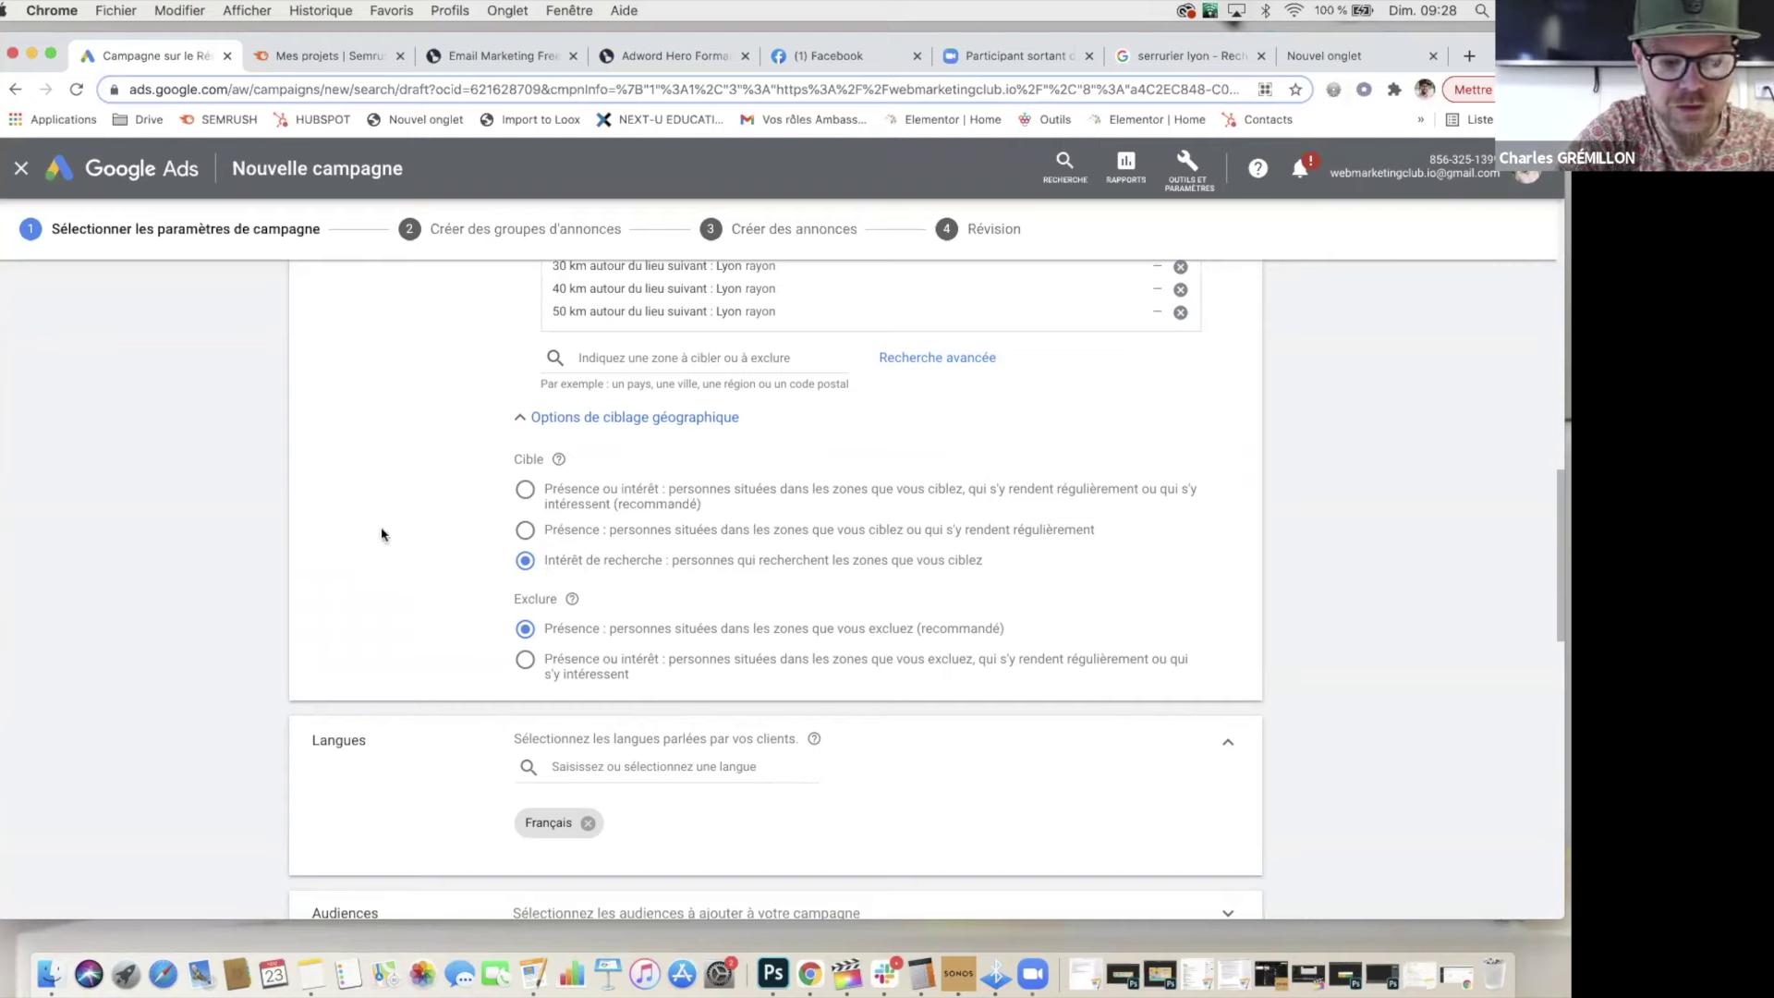
{"action": "scroll", "coordinate": [400, 540], "scroll_direction": "up", "scroll_amount": 1}
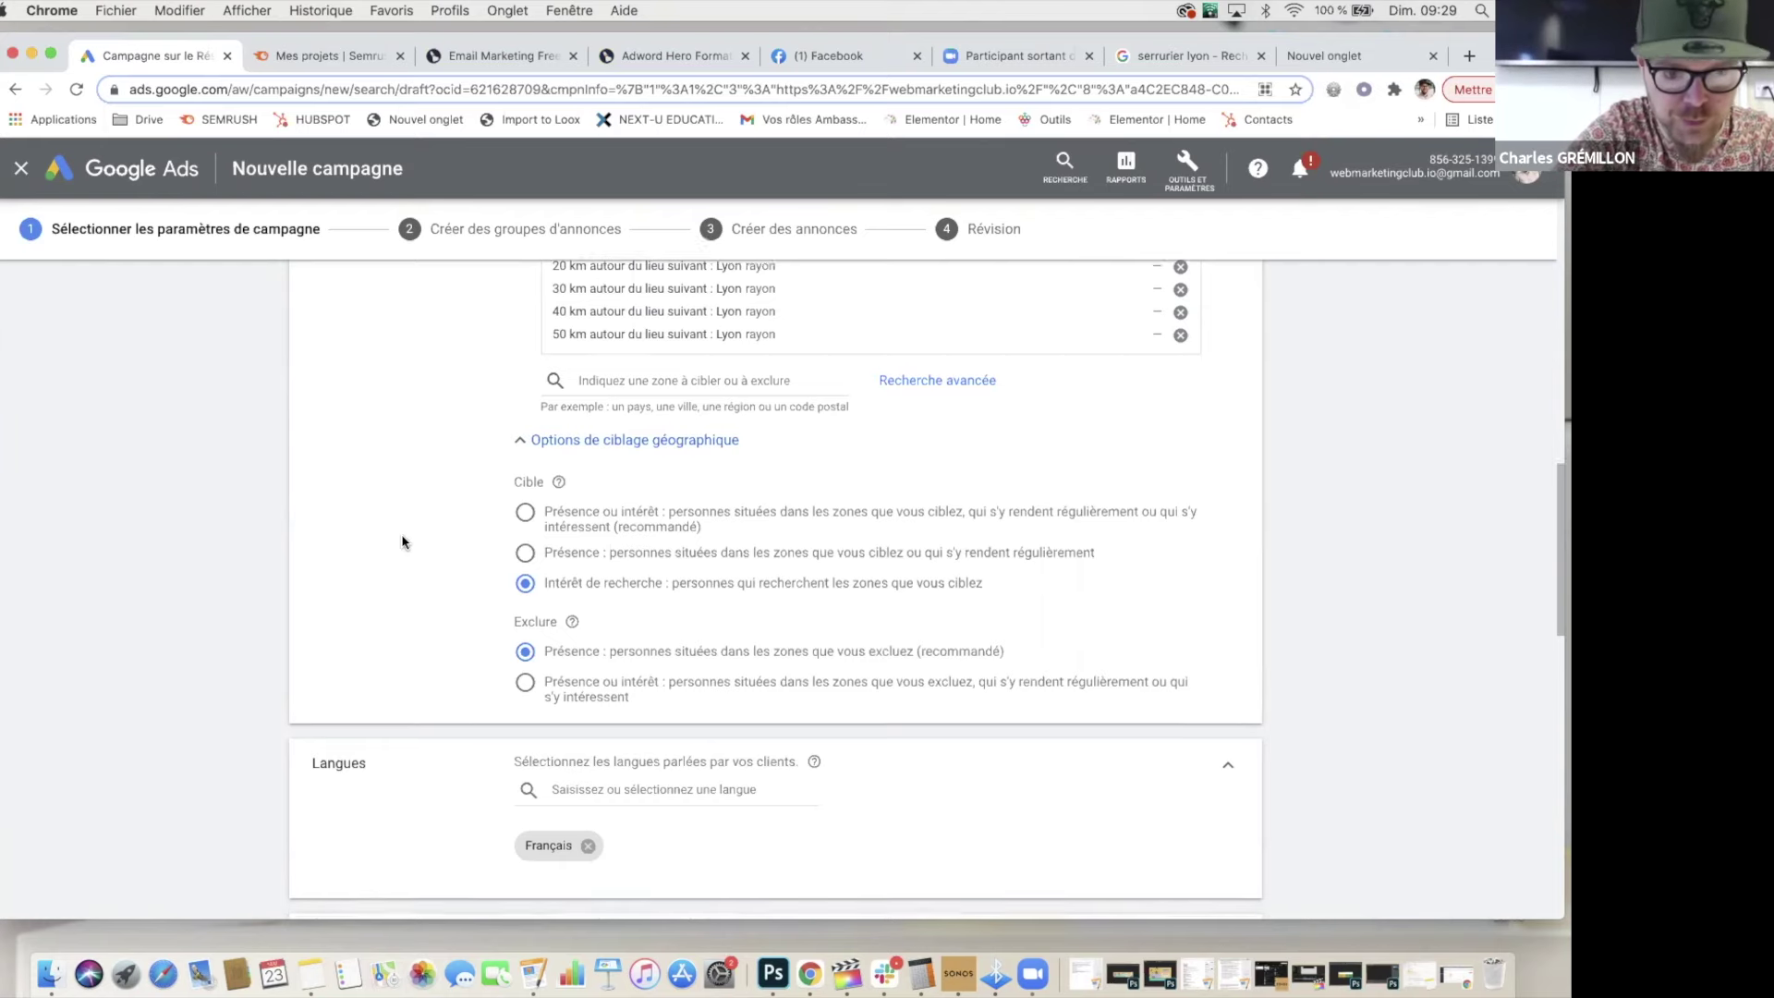
{"action": "scroll", "coordinate": [402, 541], "scroll_direction": "up", "scroll_amount": 2}
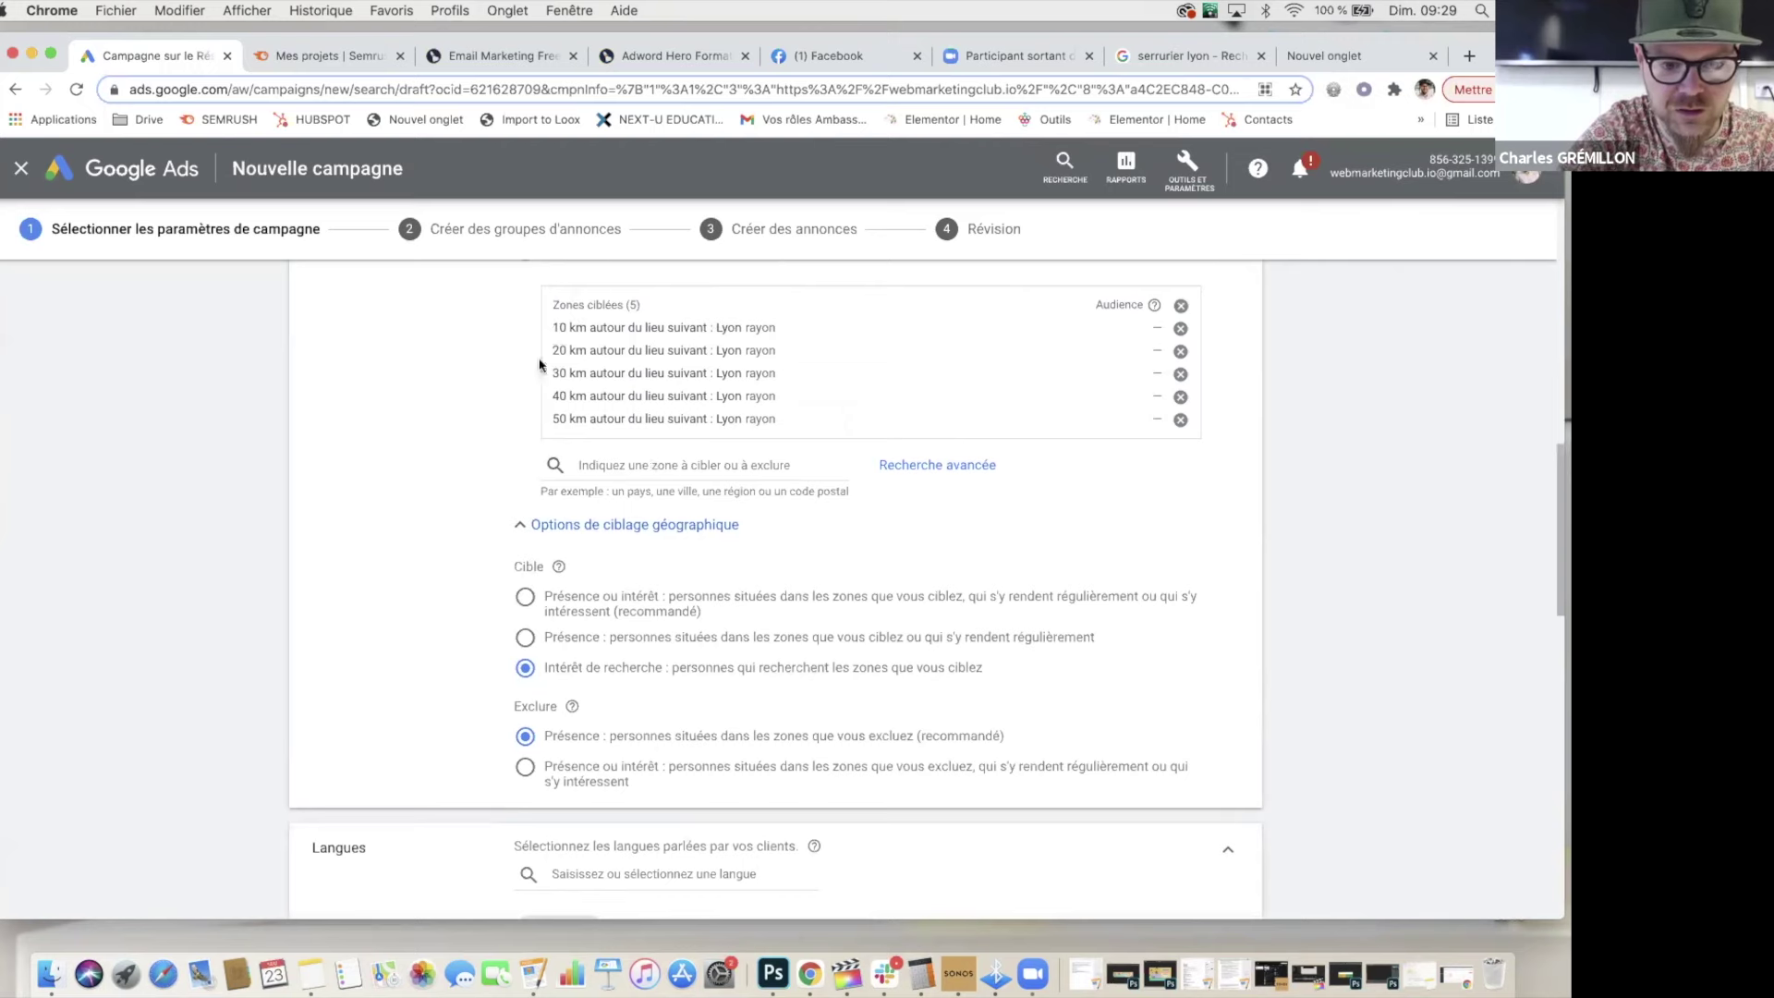
Step: Search the campaign's language list for "fra" and close the list
{"action": "scroll", "coordinate": [517, 647], "scroll_direction": "down", "scroll_amount": 2}
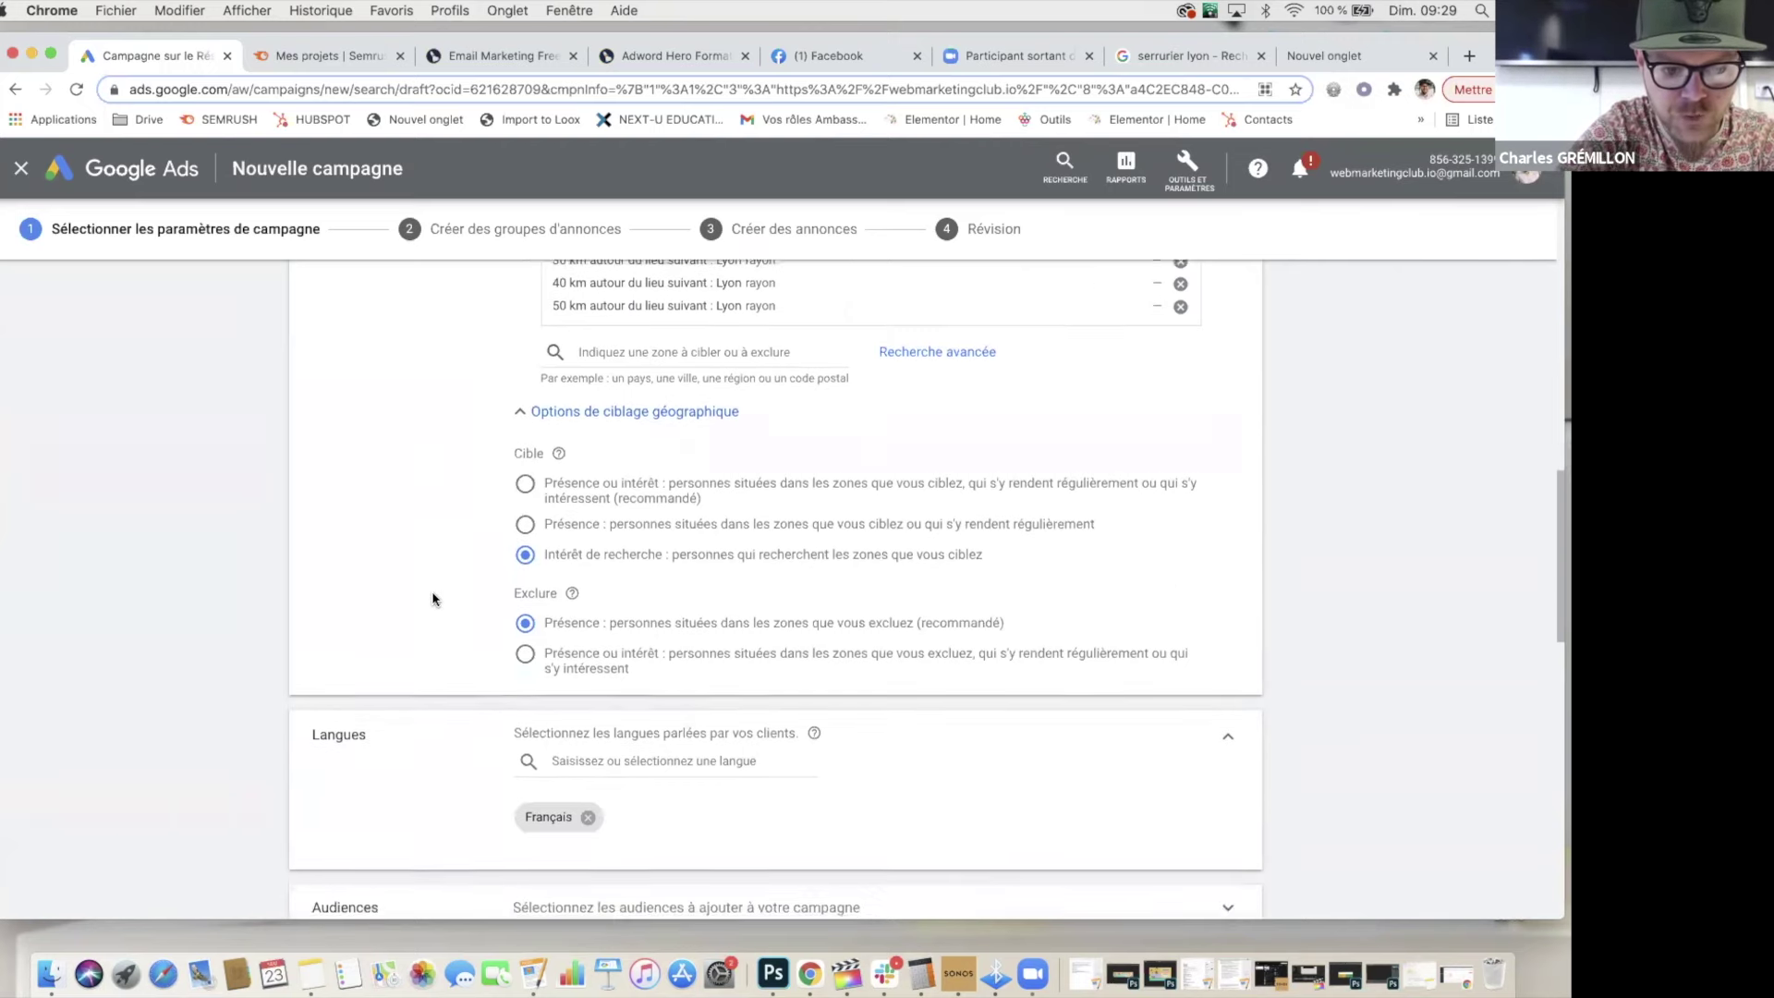
{"action": "scroll", "coordinate": [431, 594], "scroll_direction": "down", "scroll_amount": 3}
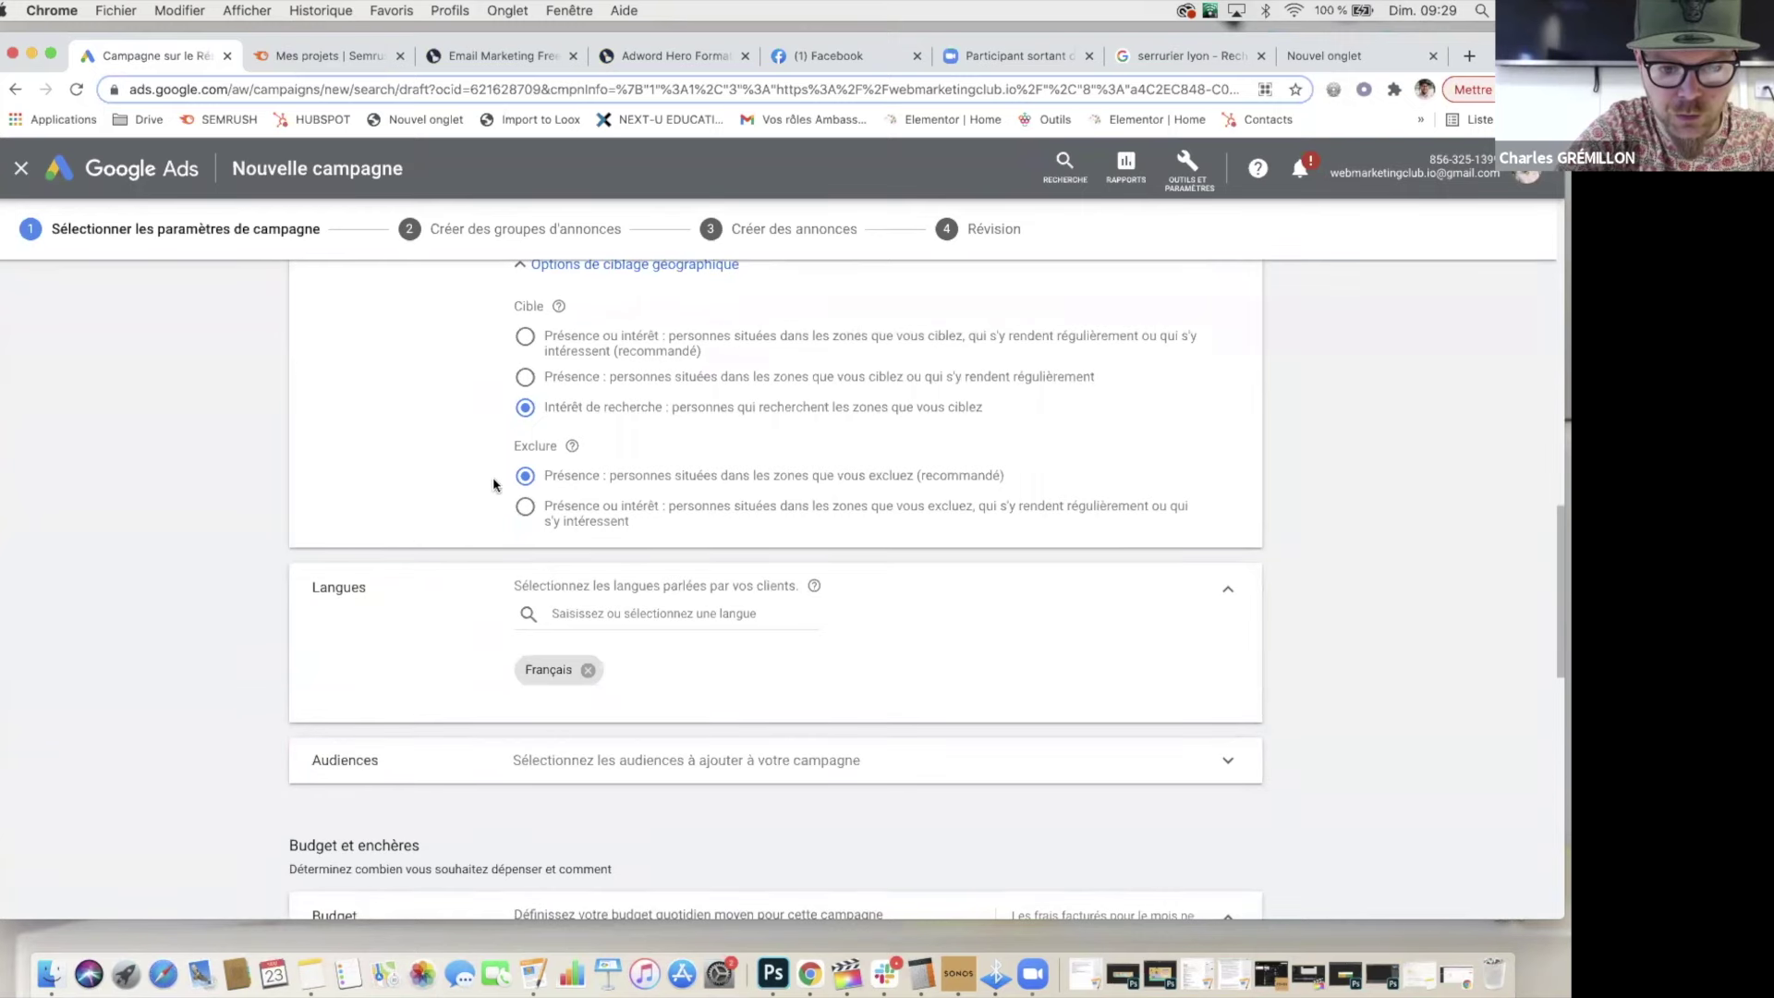
{"action": "scroll", "coordinate": [260, 597], "scroll_direction": "down", "scroll_amount": 2}
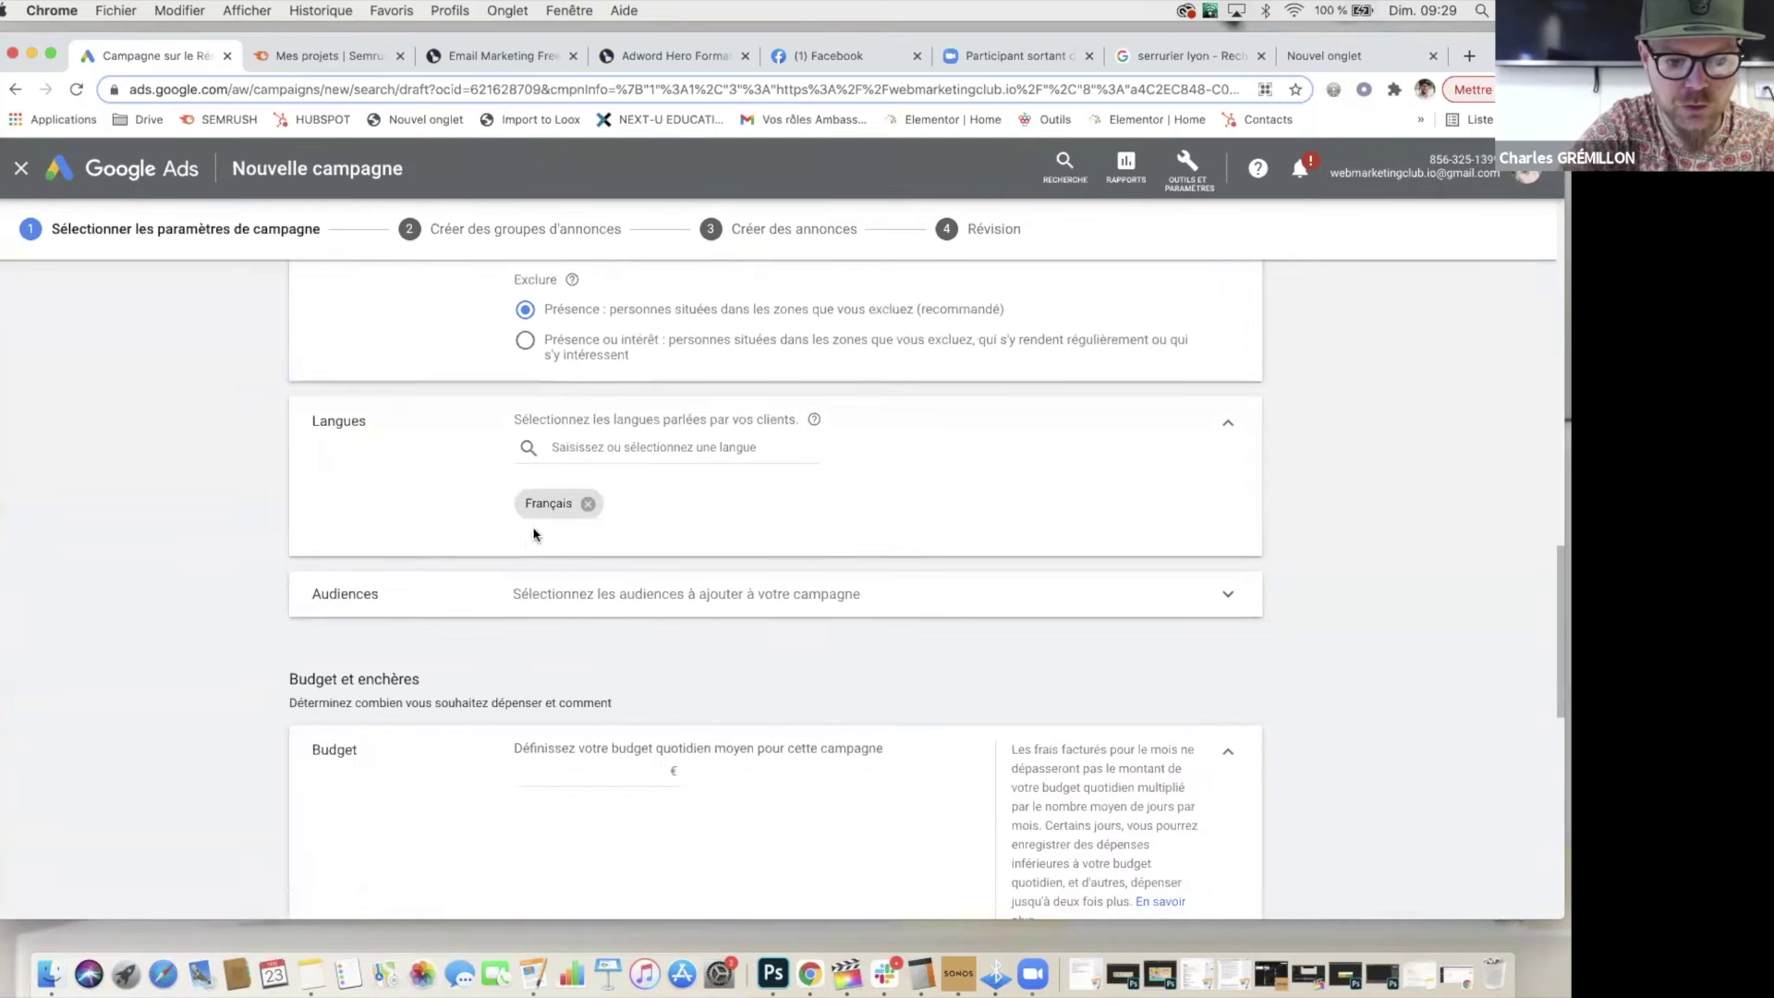
{"action": "left_click", "coordinate": [600, 444]}
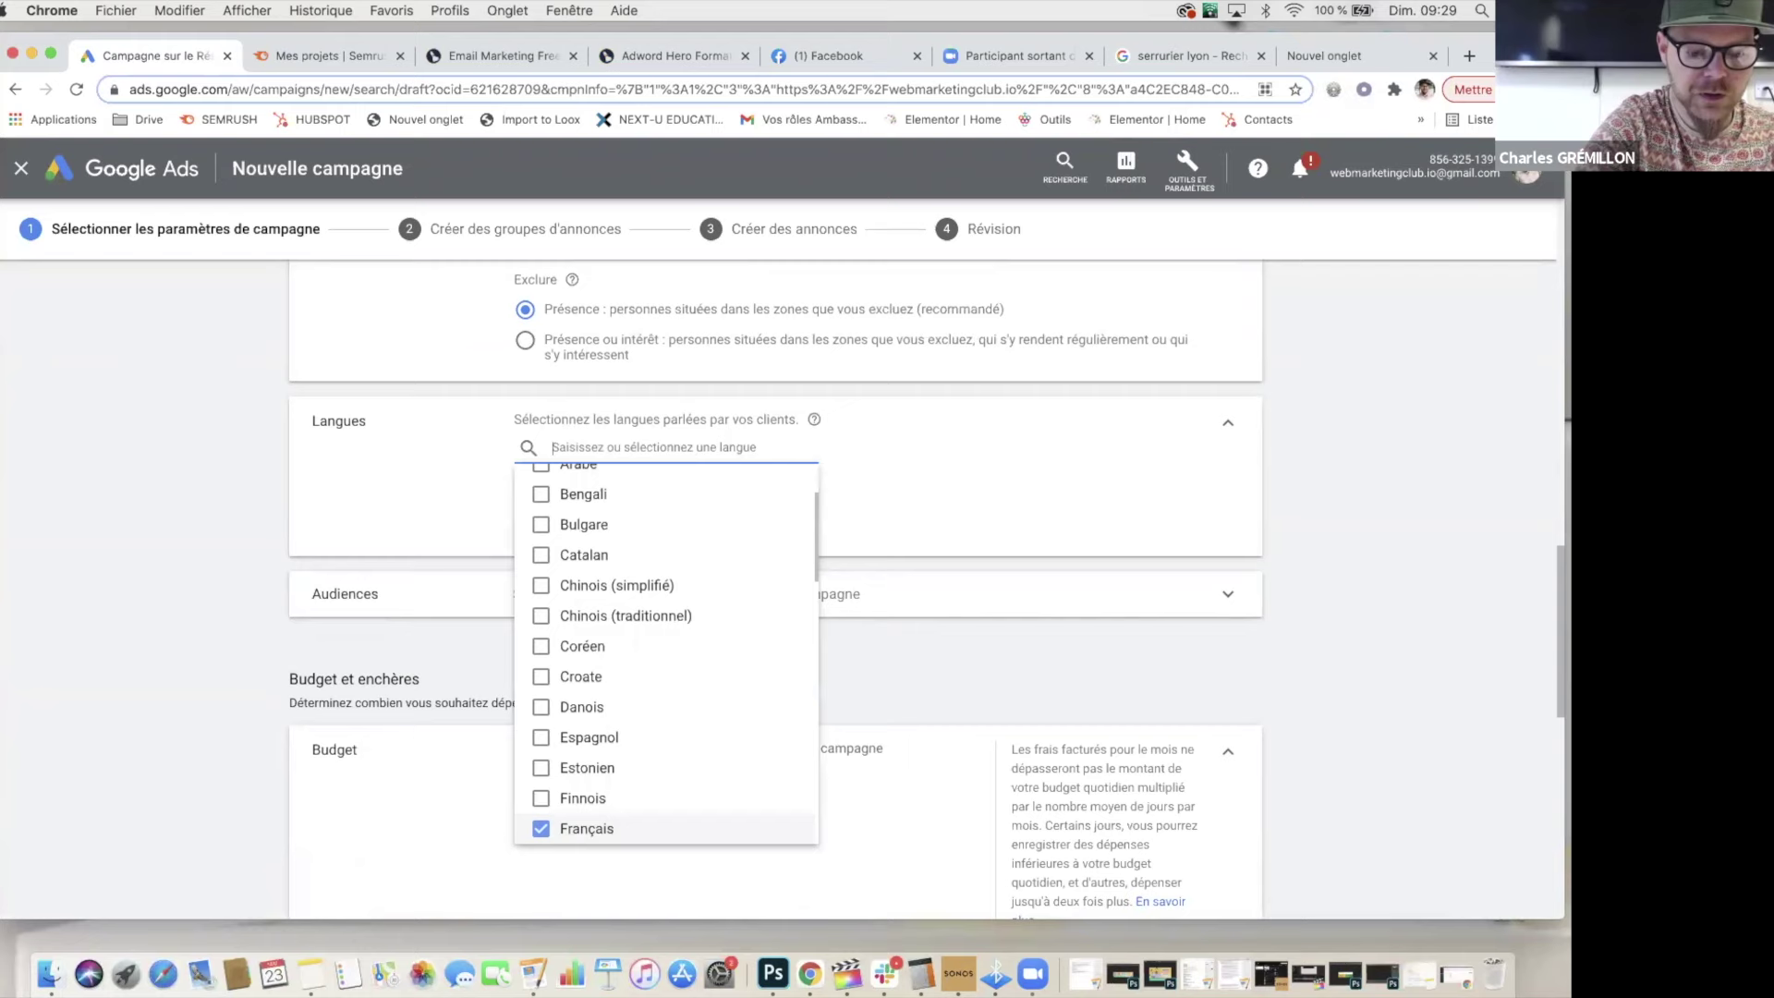
{"action": "type", "text": "fra"}
{"action": "left_click", "coordinate": [349, 495]}
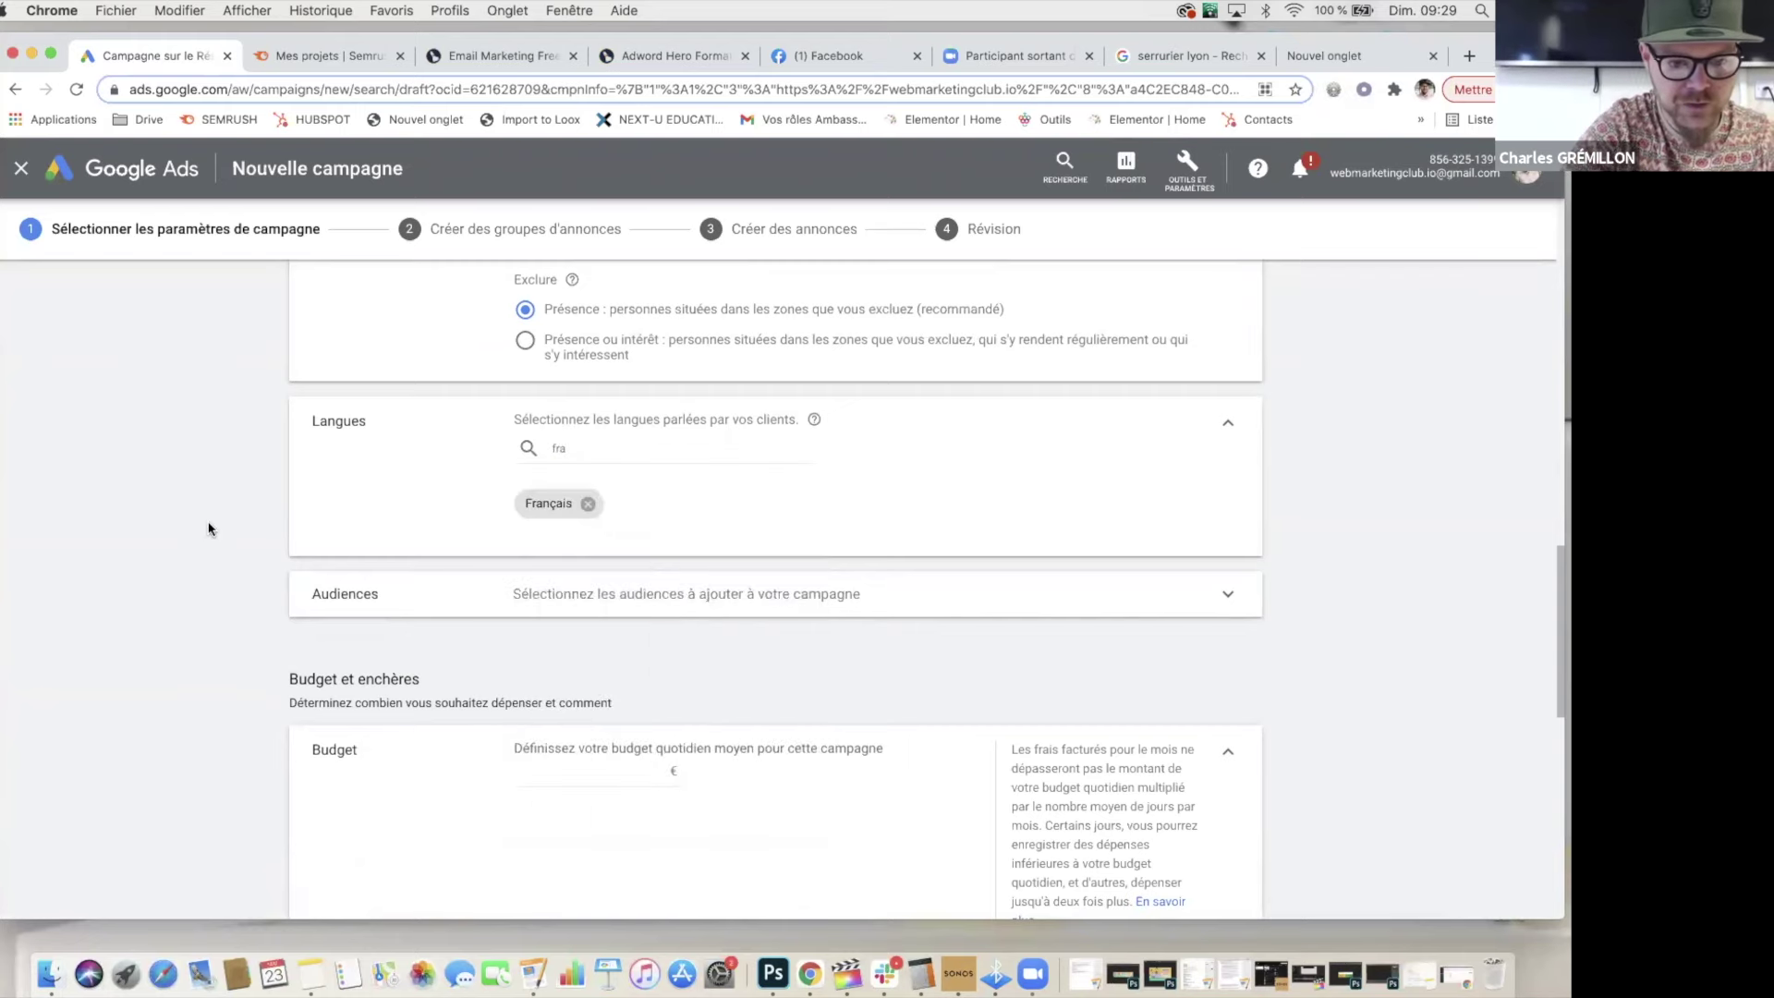
Step: Expand the campaign's Audiences section and view the audience ideas and the targeting or observation setting
{"action": "scroll", "coordinate": [222, 532], "scroll_direction": "down", "scroll_amount": 2}
{"action": "left_click", "coordinate": [1225, 492]}
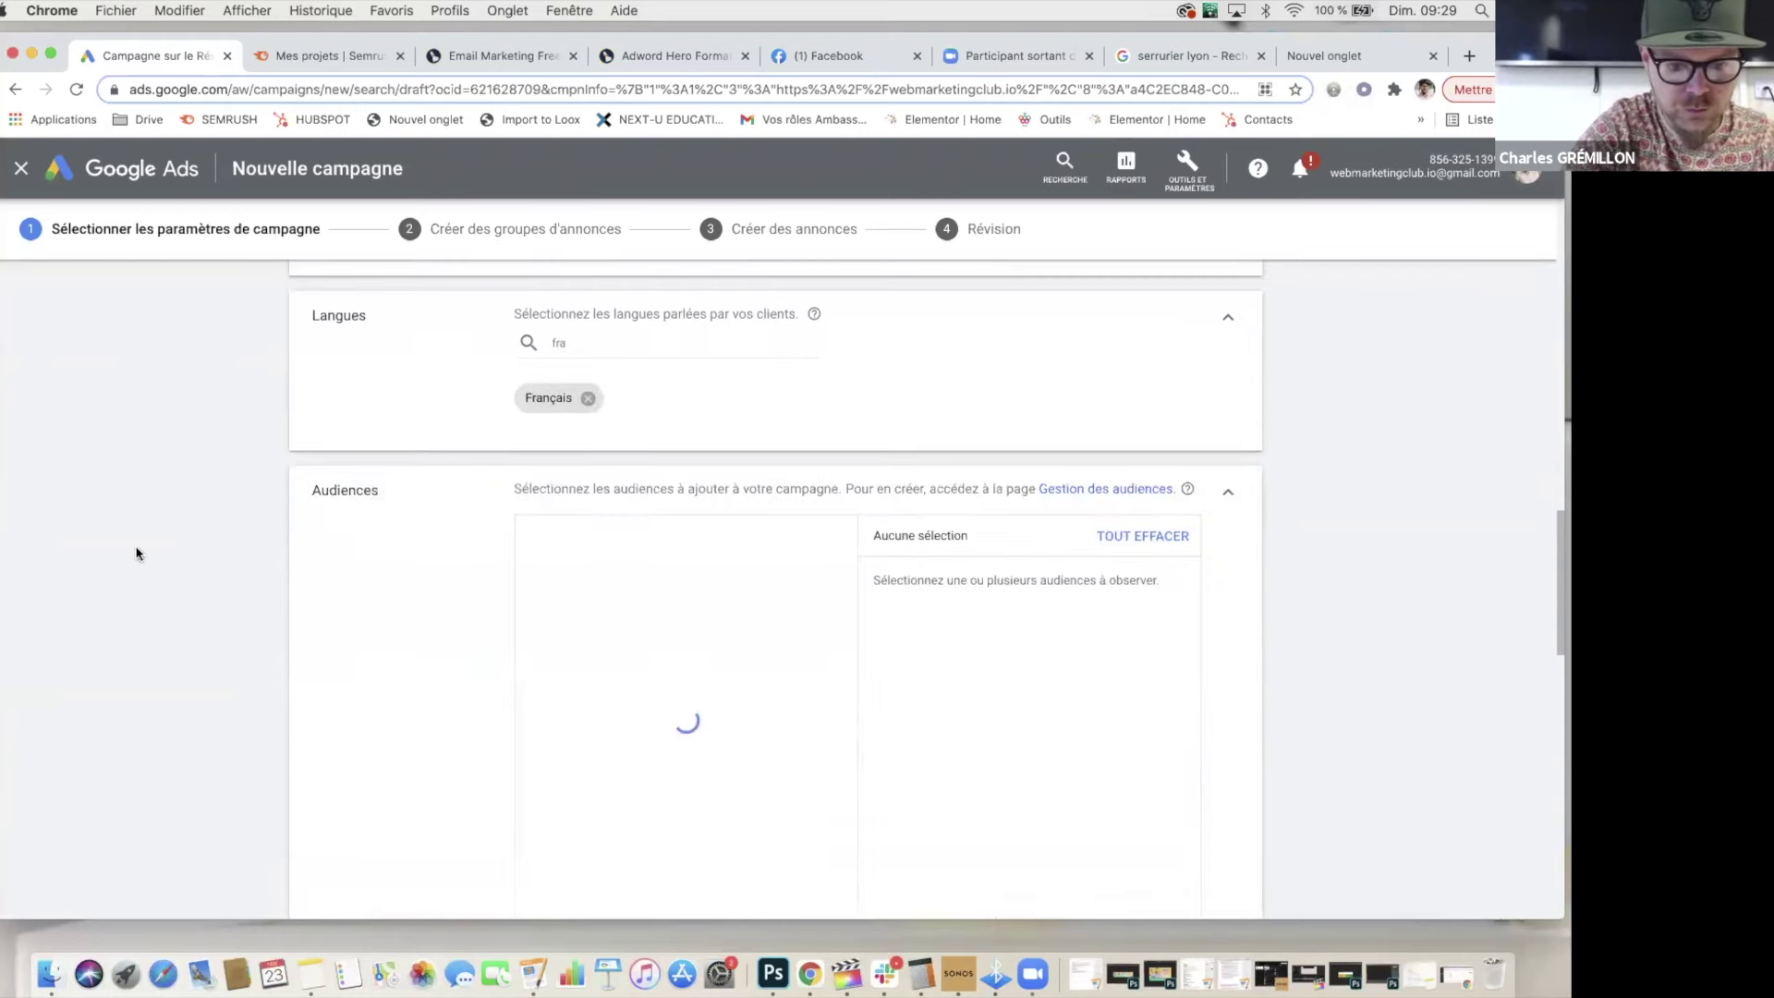
{"action": "scroll", "coordinate": [232, 690], "scroll_direction": "down", "scroll_amount": 3}
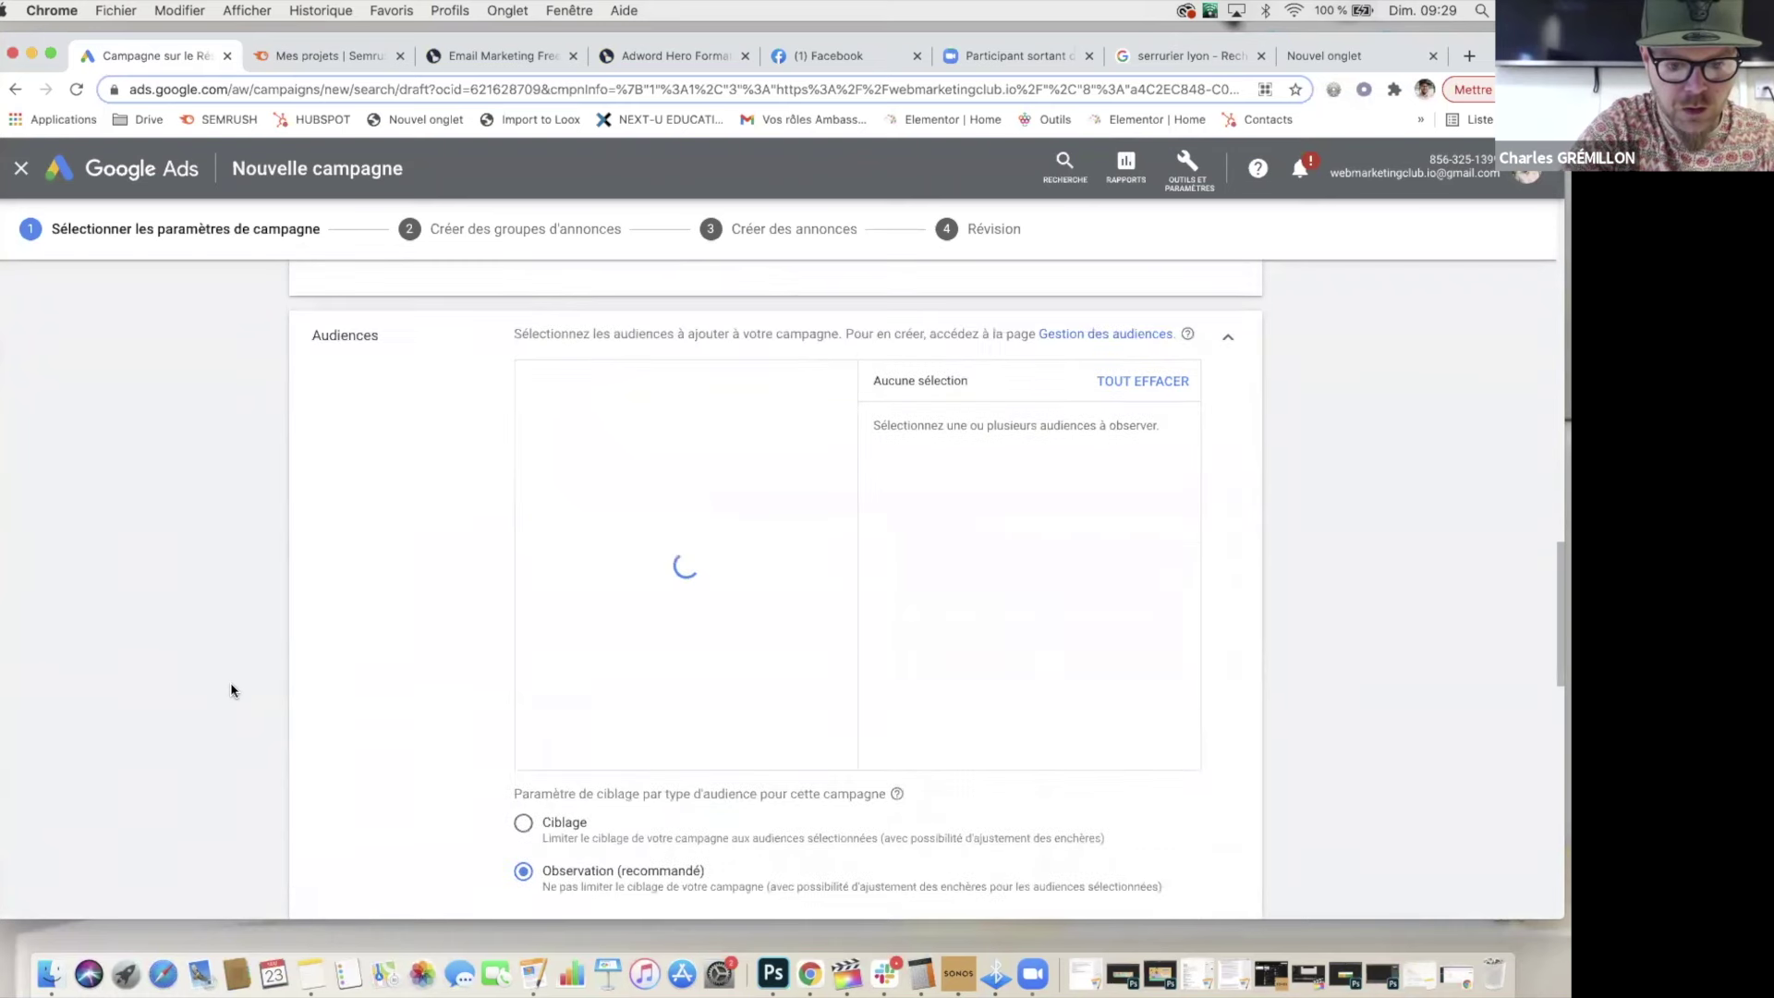
{"action": "scroll", "coordinate": [233, 690], "scroll_direction": "down", "scroll_amount": 1}
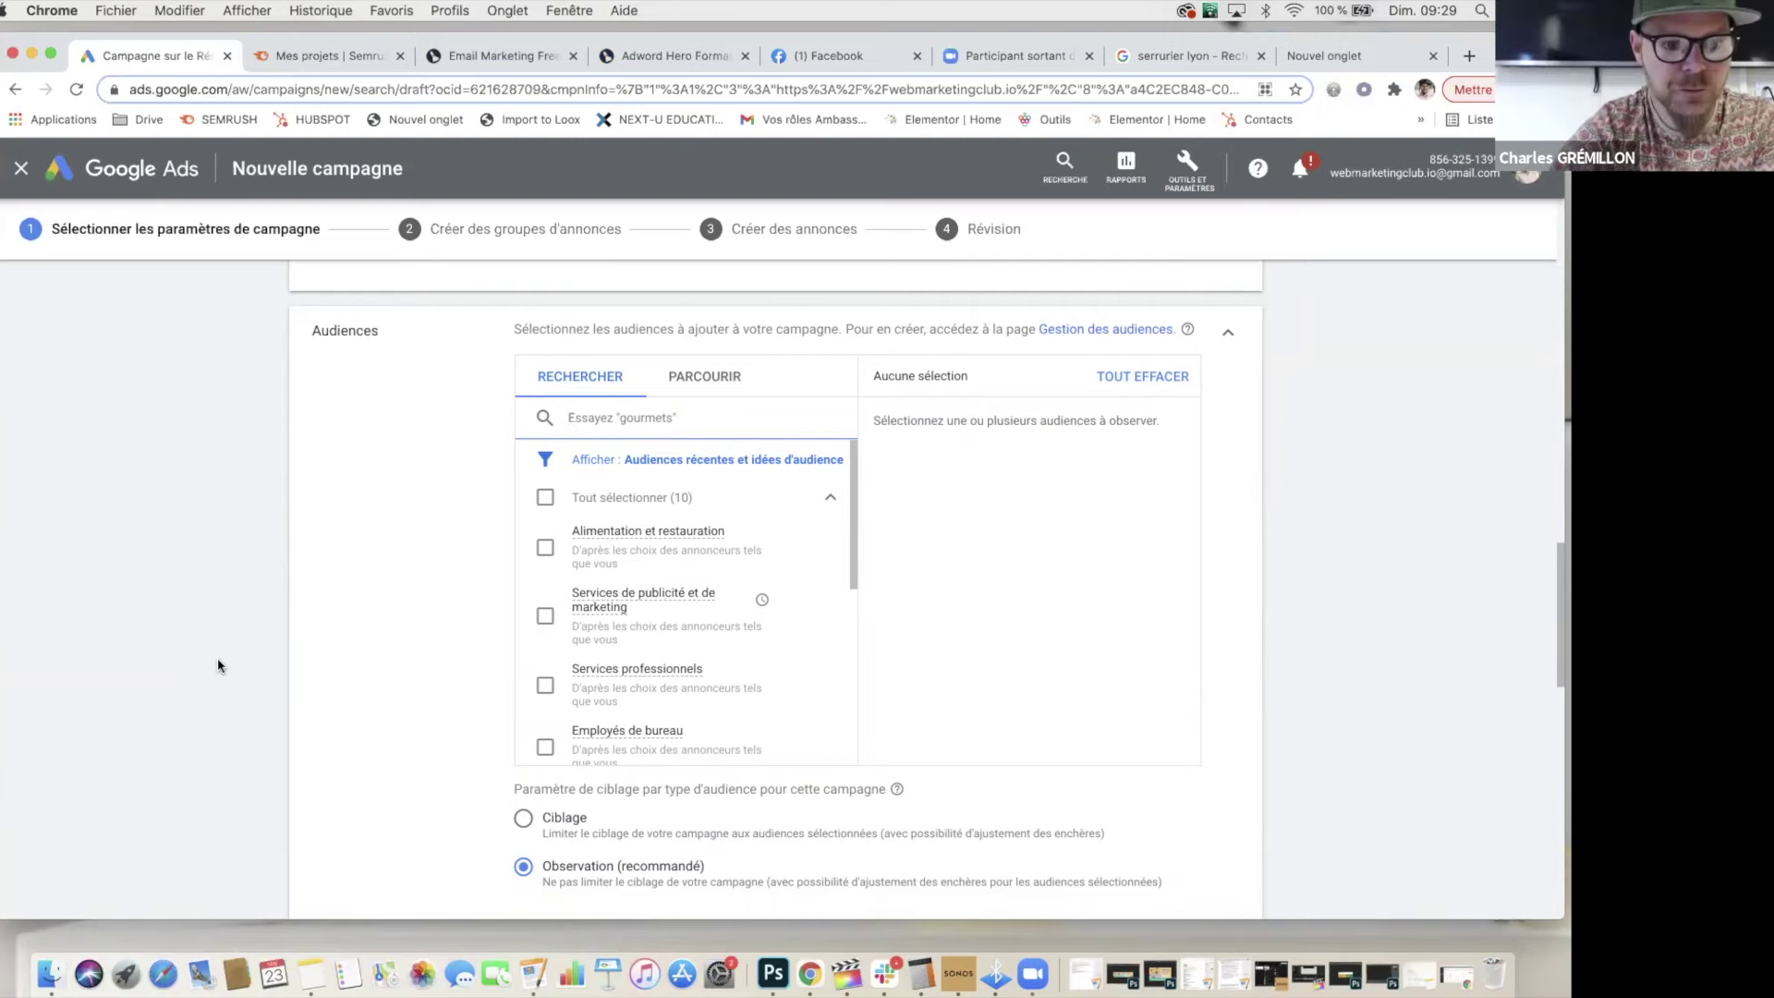
Step: Switch to the wine landing page and examine its headline, key figures, lead form and customer reviews
{"action": "left_click", "coordinate": [471, 59]}
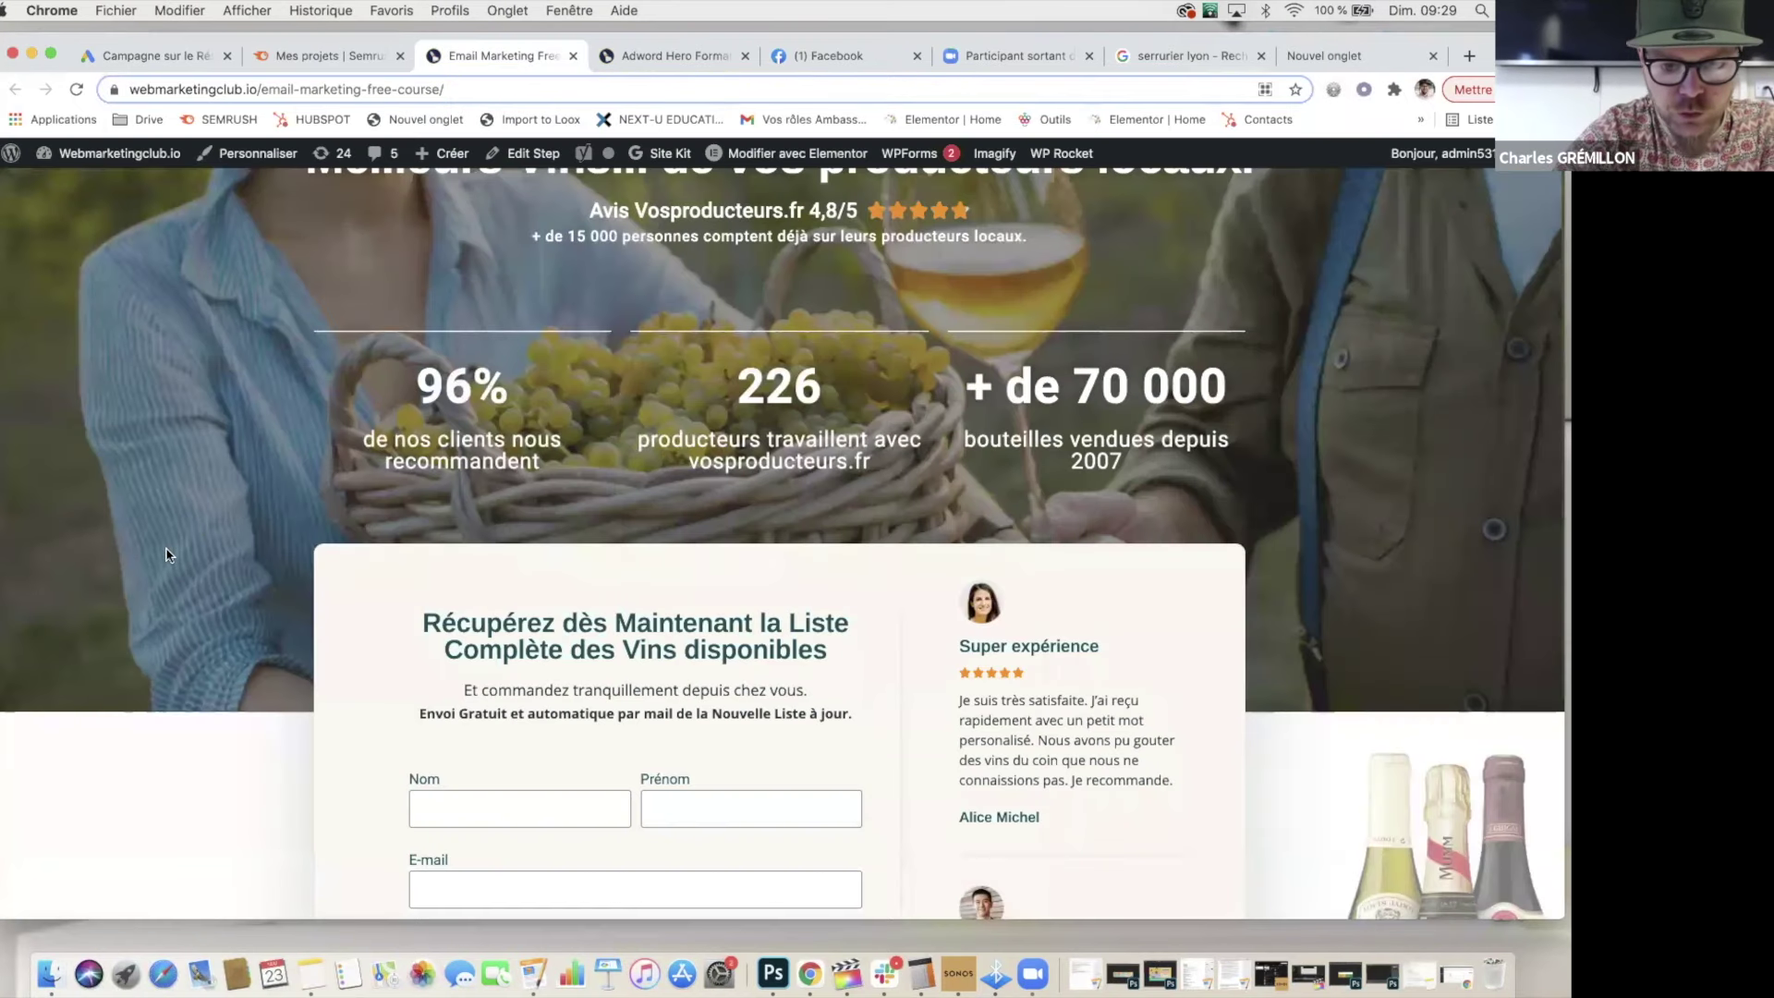
{"action": "scroll", "coordinate": [167, 555], "scroll_direction": "up", "scroll_amount": 4}
{"action": "scroll", "coordinate": [166, 554], "scroll_direction": "down", "scroll_amount": 5}
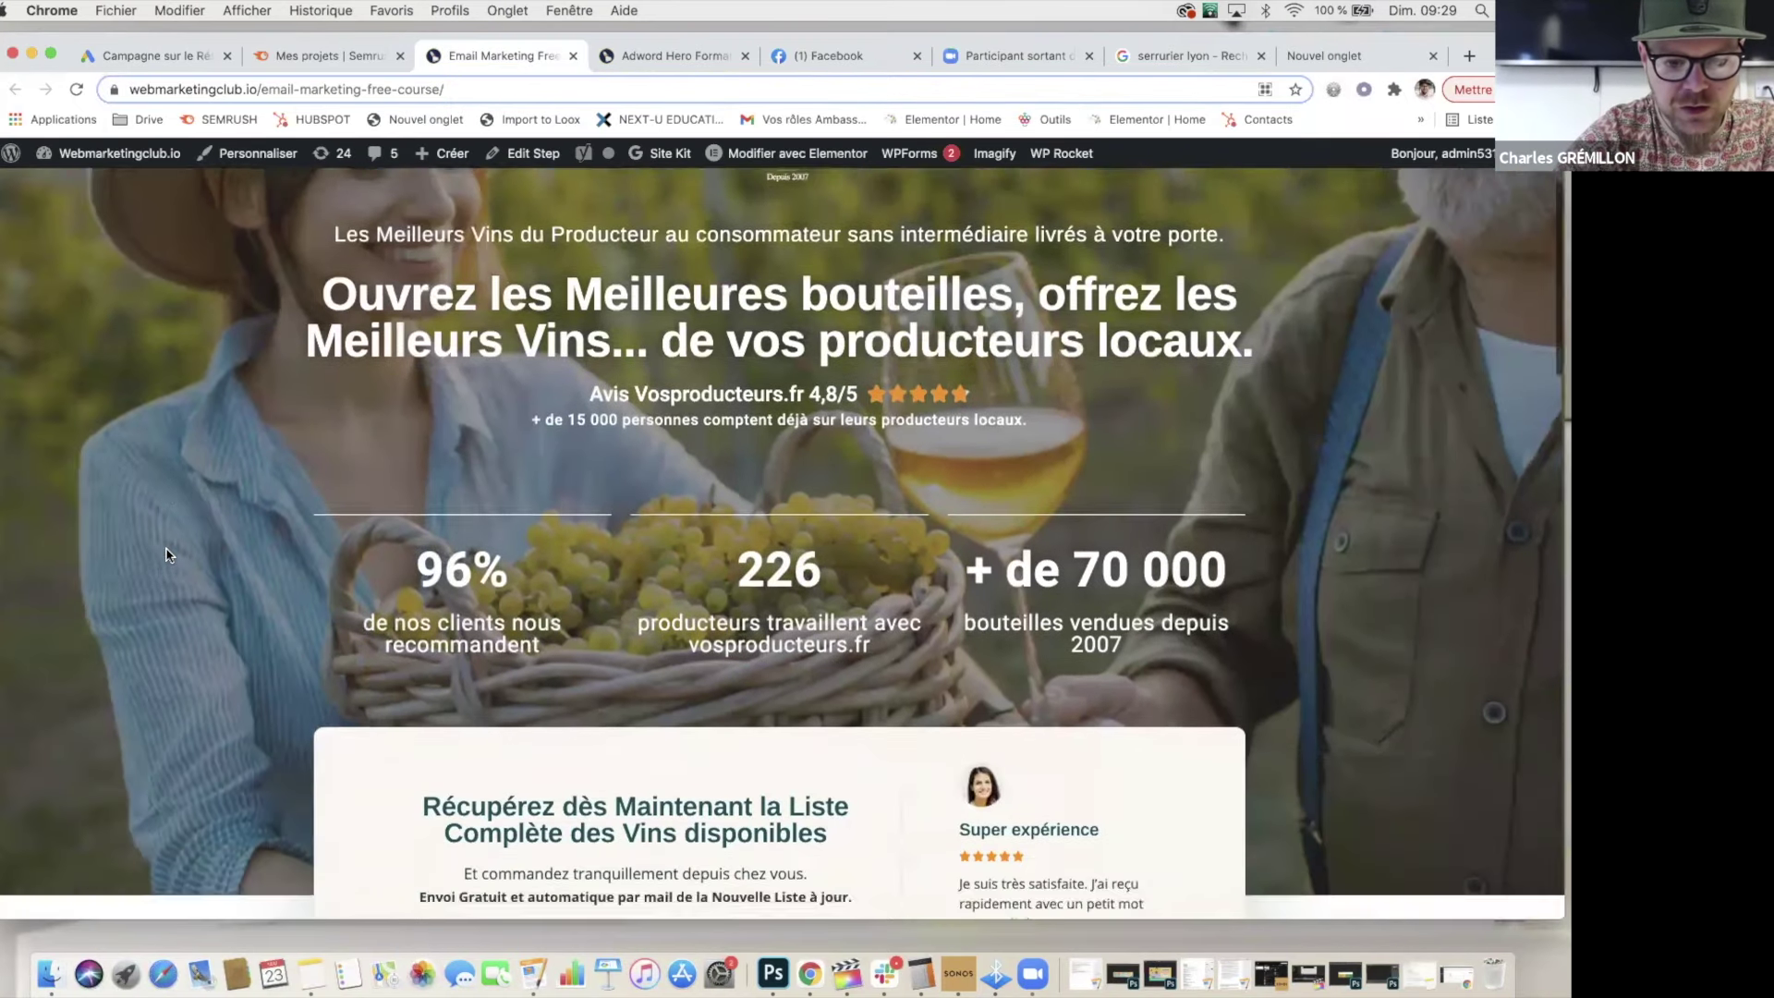
{"action": "scroll", "coordinate": [166, 554], "scroll_direction": "down", "scroll_amount": 6}
{"action": "scroll", "coordinate": [167, 554], "scroll_direction": "up", "scroll_amount": 8}
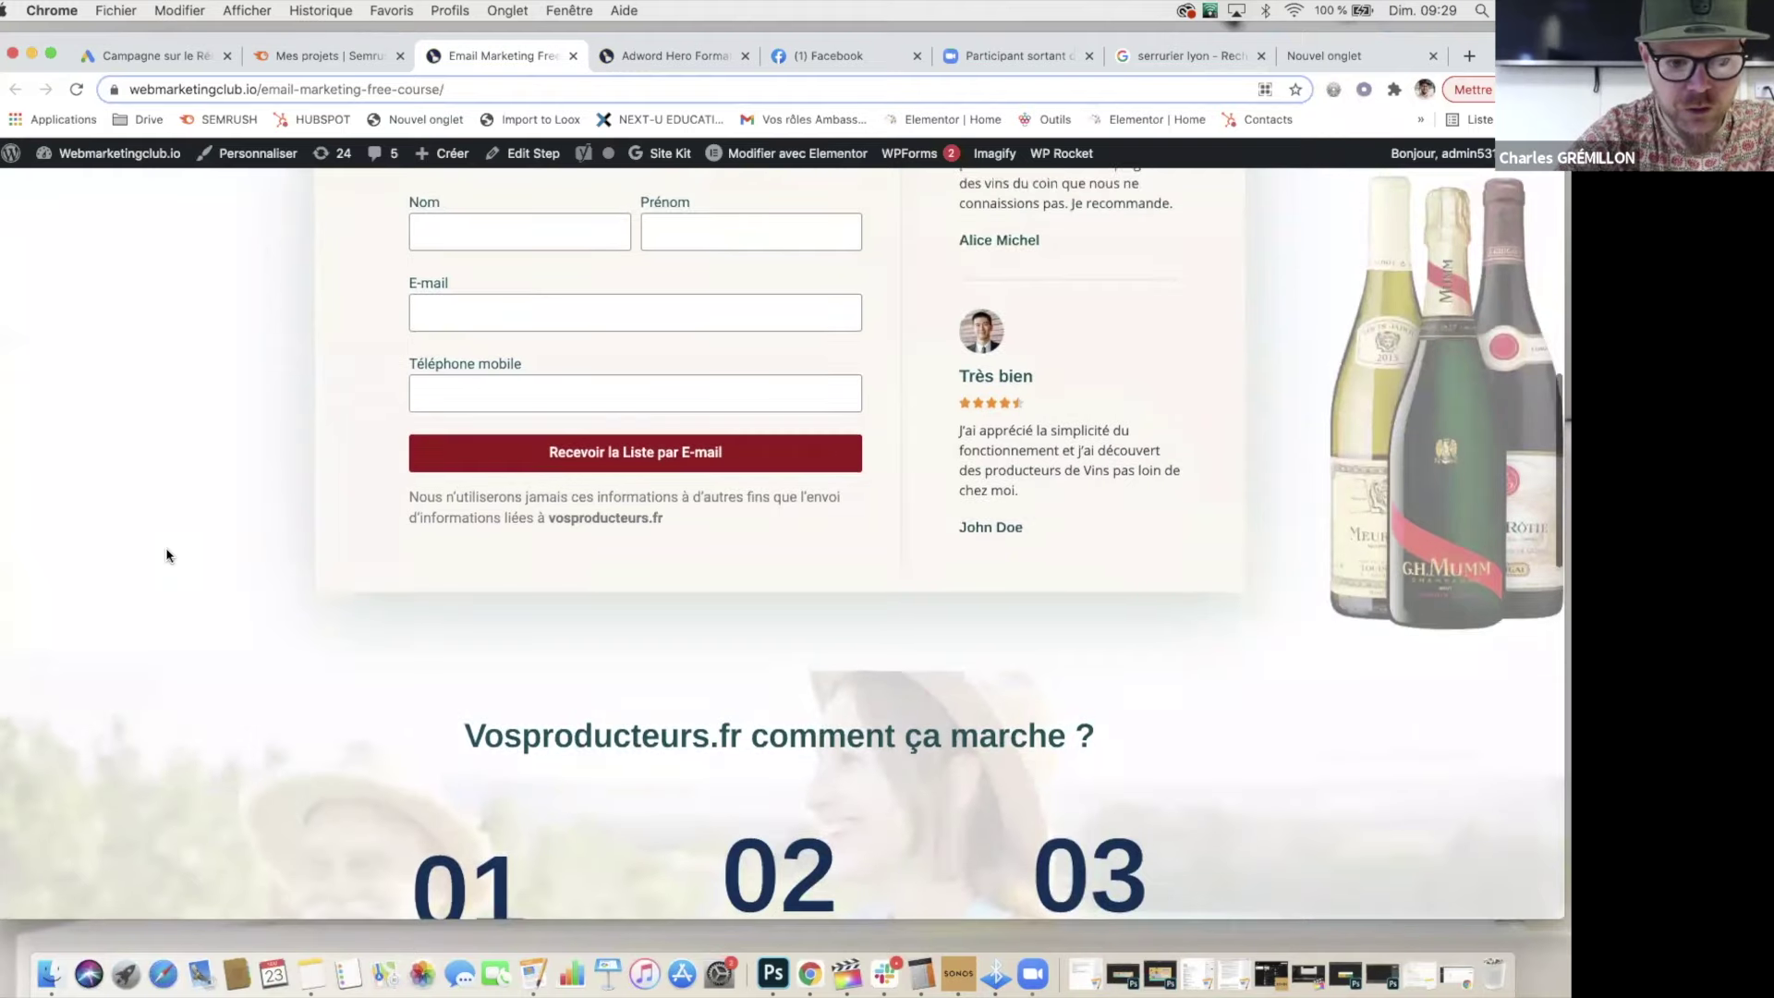
{"action": "scroll", "coordinate": [167, 554], "scroll_direction": "up", "scroll_amount": 3}
{"action": "scroll", "coordinate": [164, 582], "scroll_direction": "down", "scroll_amount": 4}
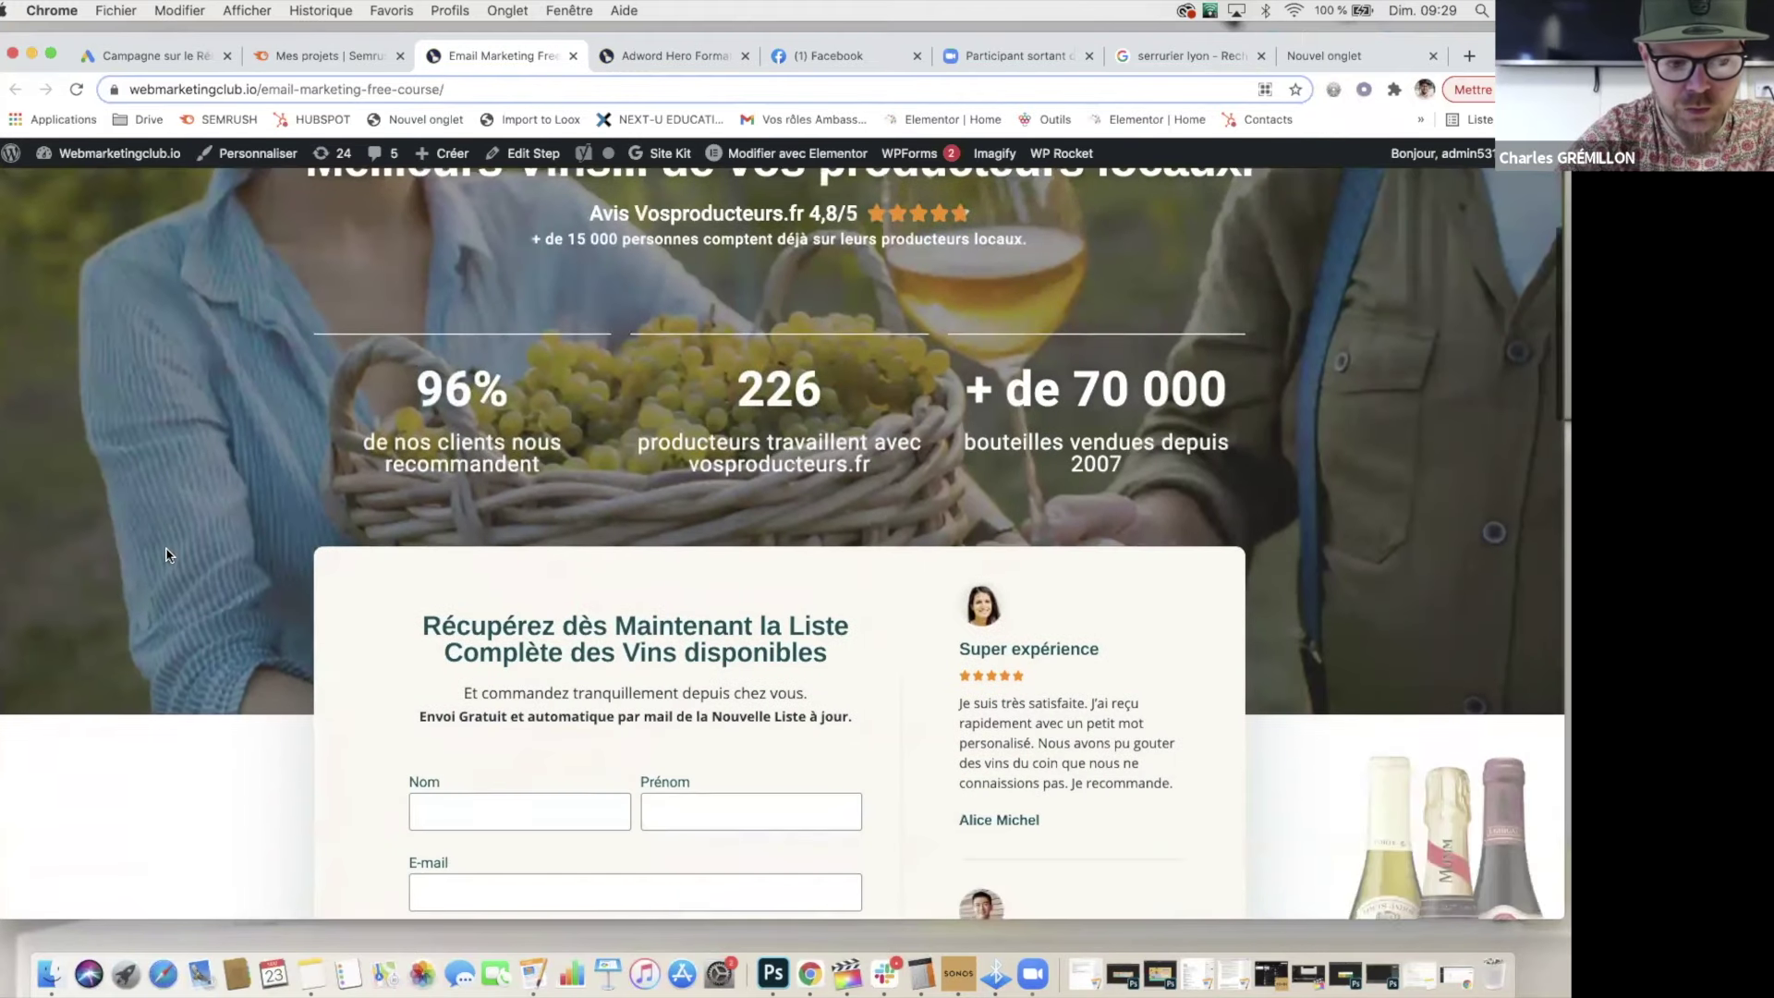
{"action": "scroll", "coordinate": [163, 609], "scroll_direction": "down", "scroll_amount": 5}
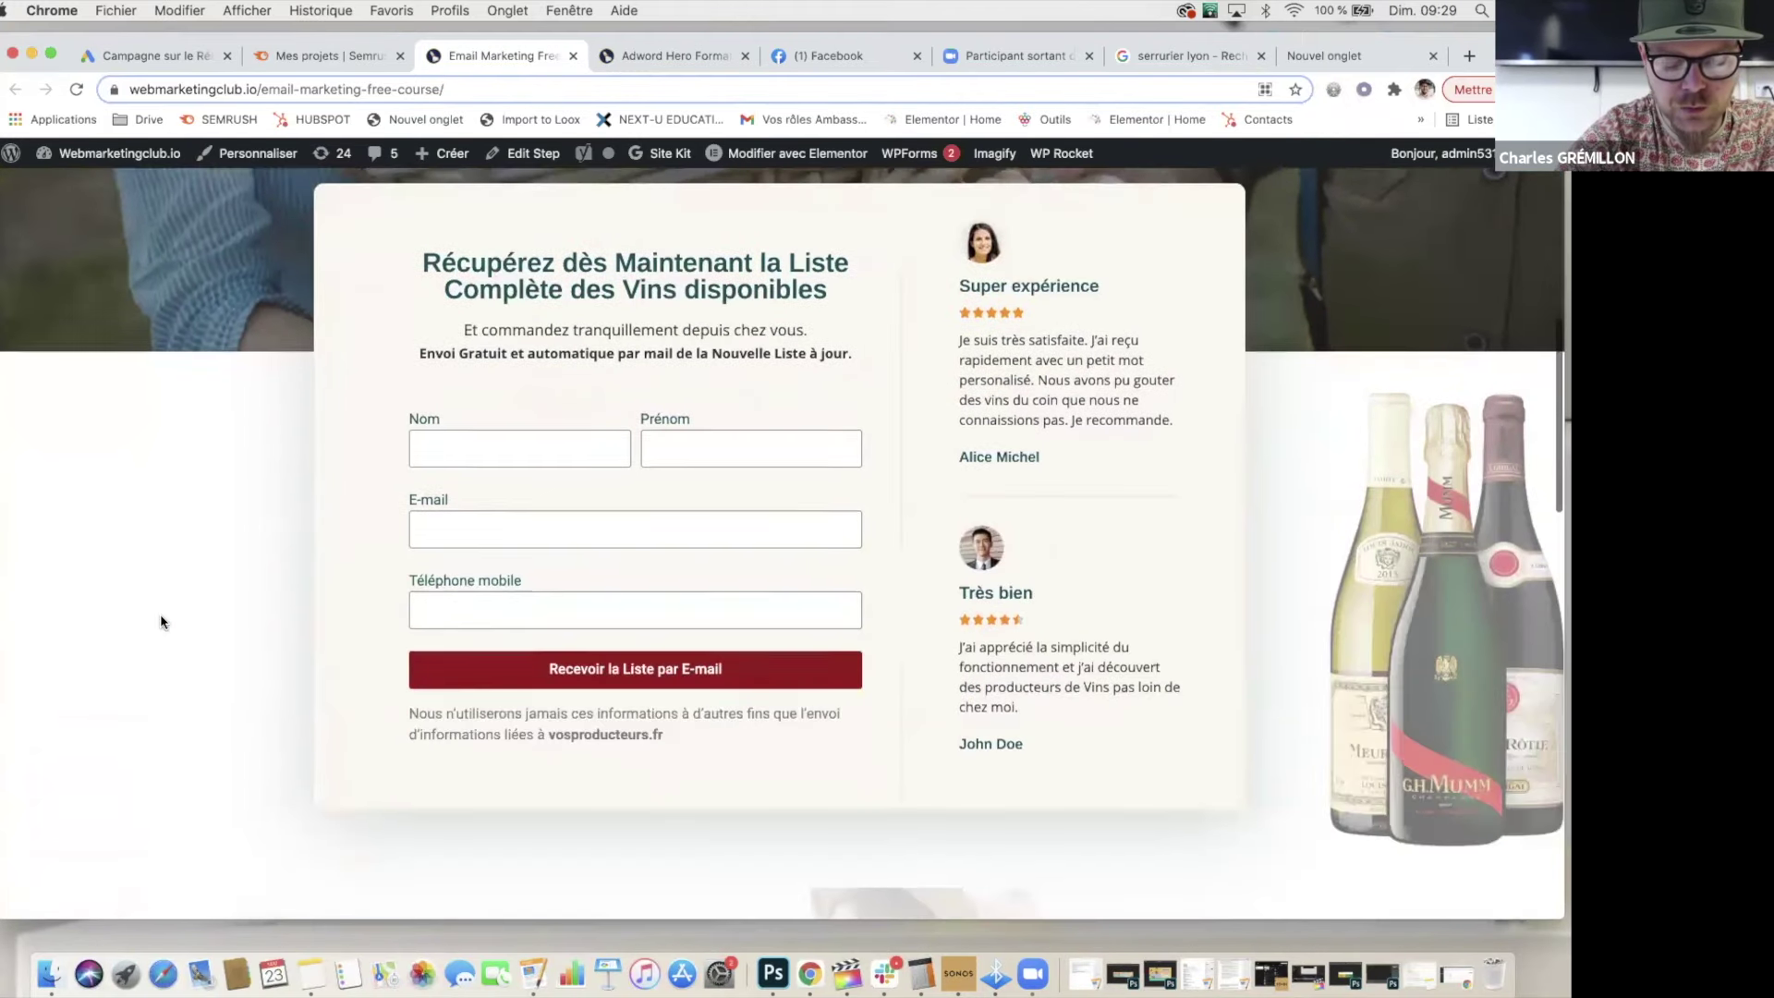
{"action": "scroll", "coordinate": [161, 617], "scroll_direction": "up", "scroll_amount": 8}
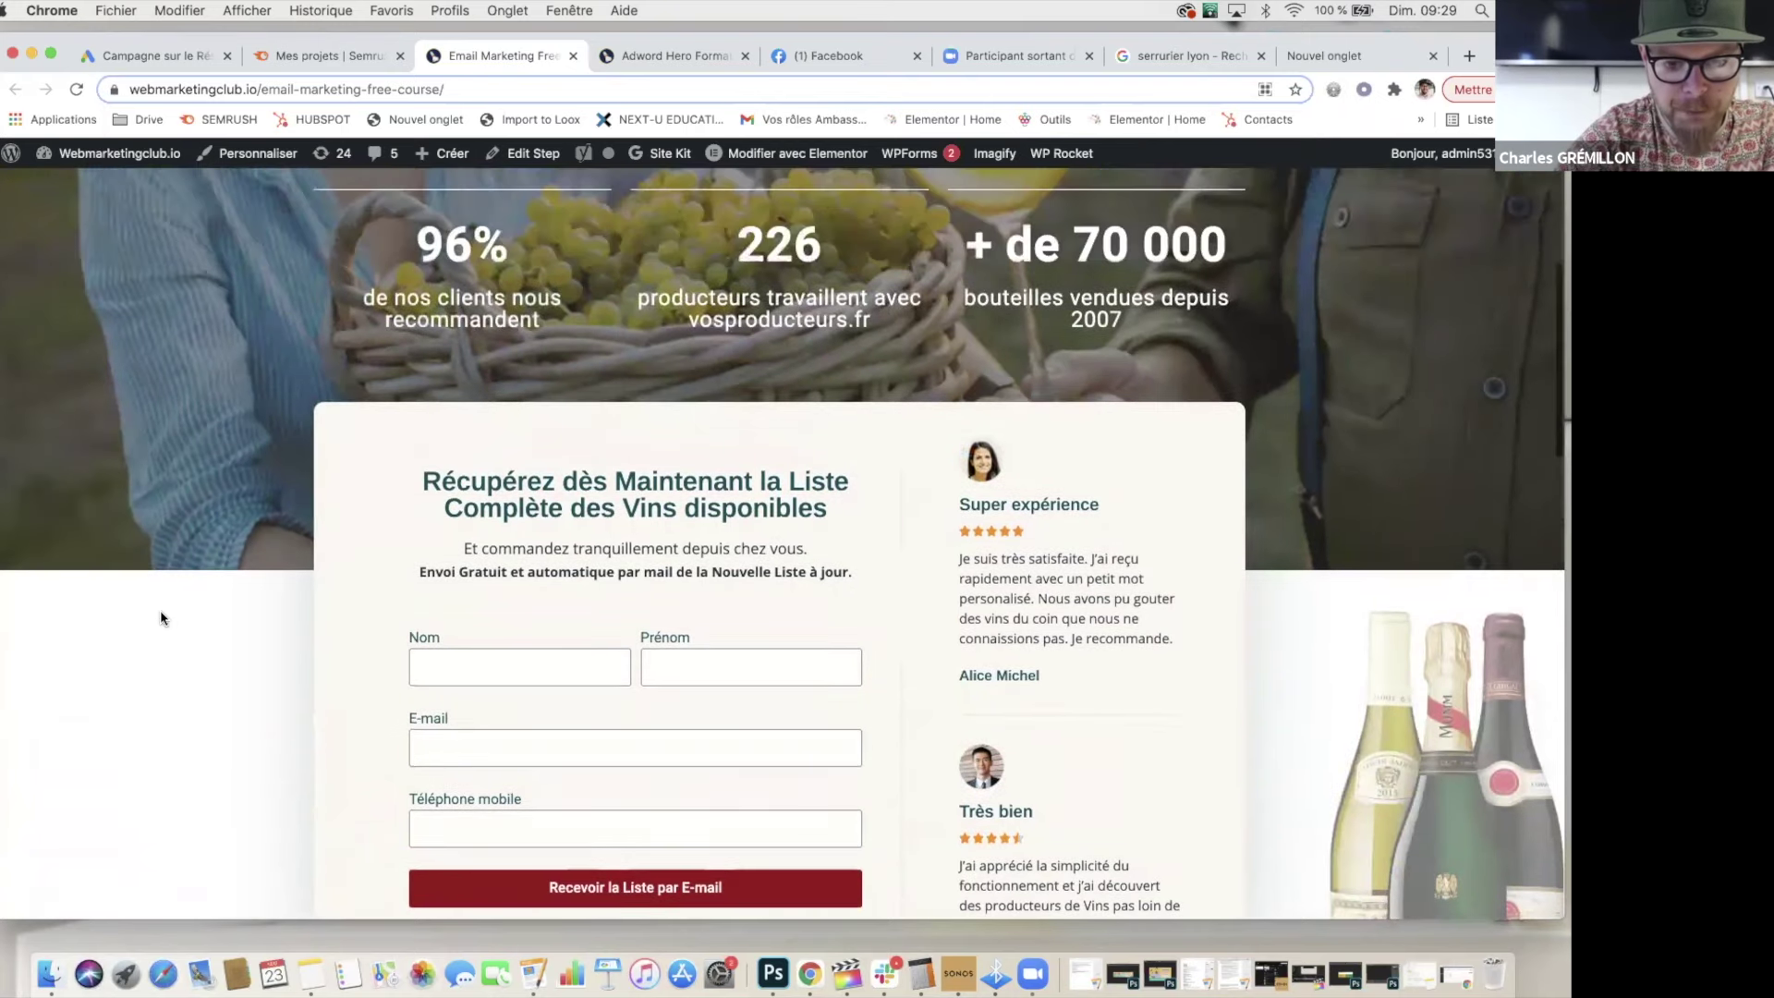
{"action": "scroll", "coordinate": [155, 613], "scroll_direction": "up", "scroll_amount": 1}
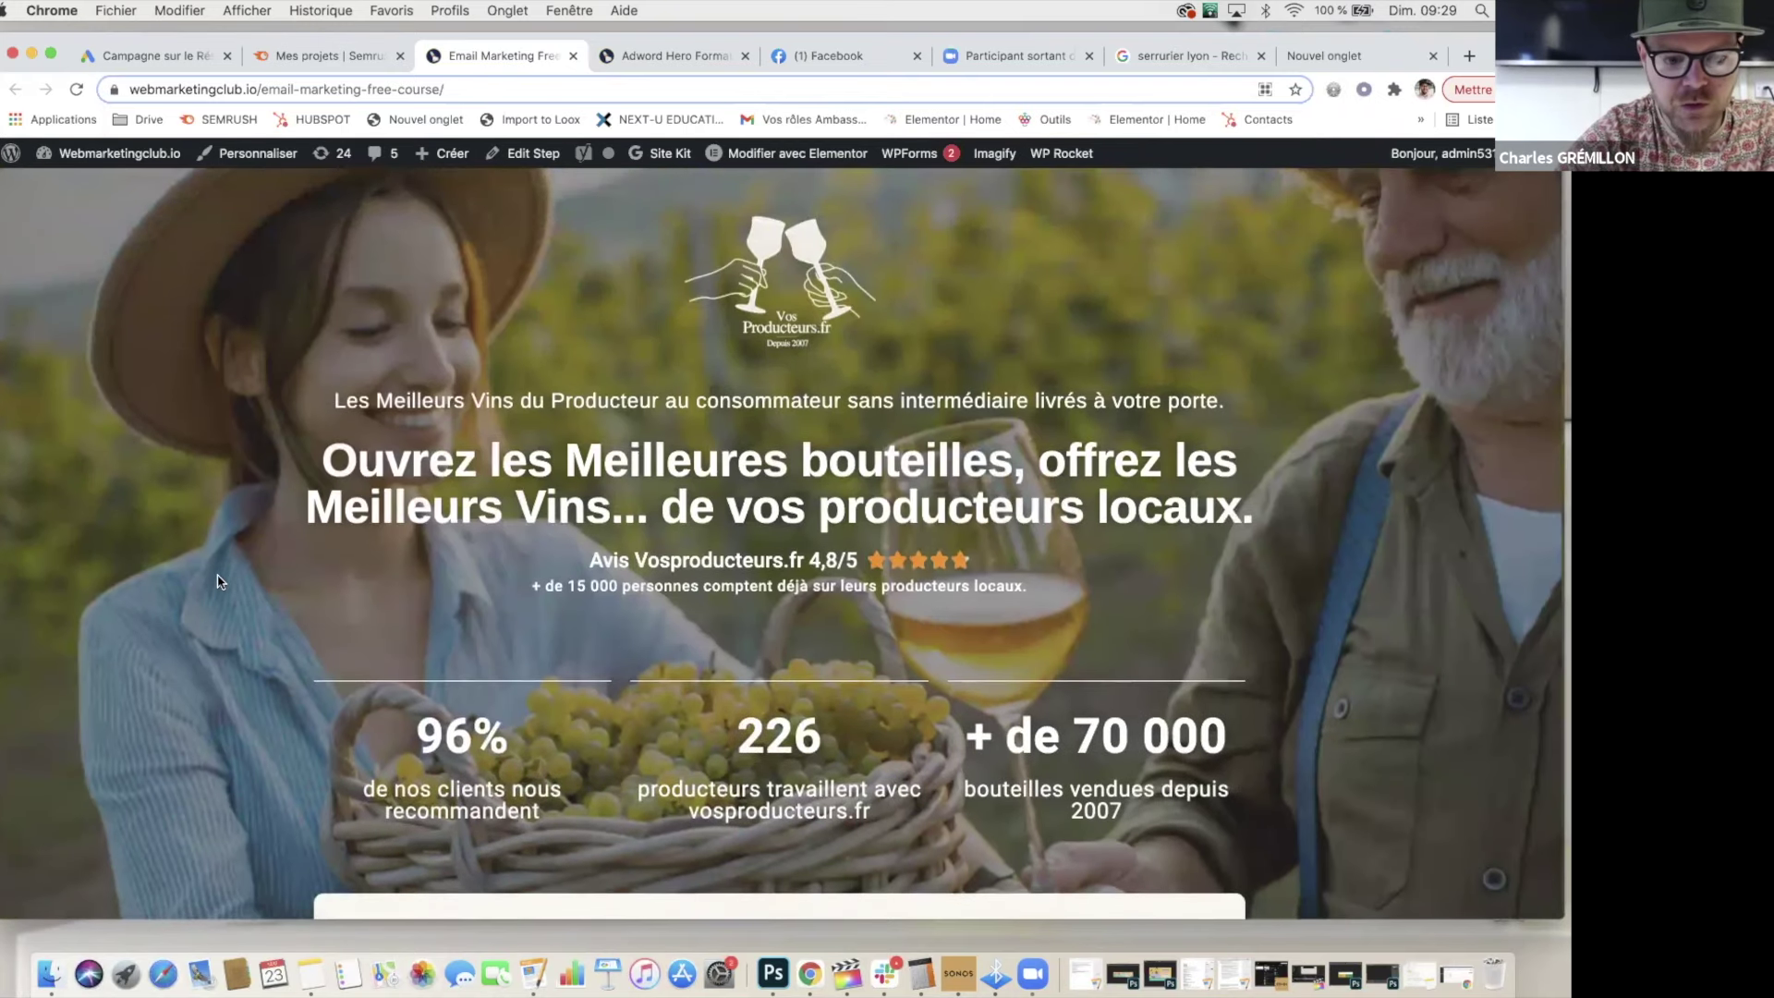
{"action": "scroll", "coordinate": [168, 643], "scroll_direction": "down", "scroll_amount": 6}
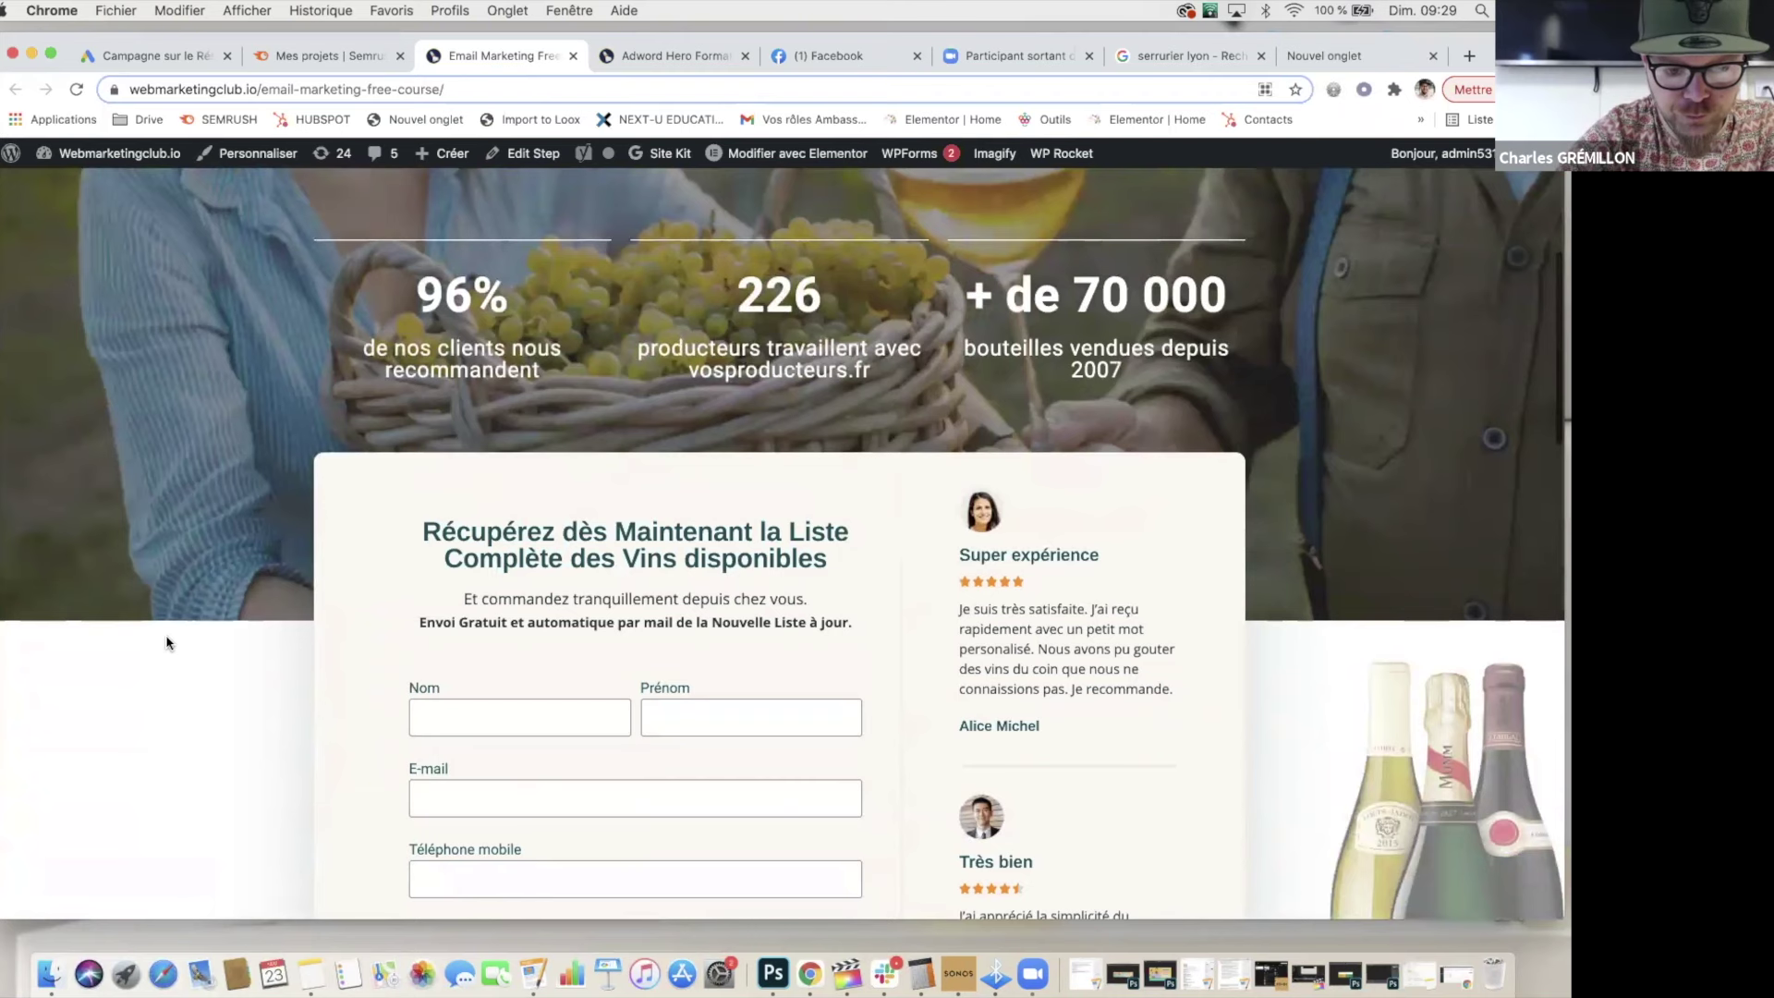
{"action": "scroll", "coordinate": [167, 642], "scroll_direction": "down", "scroll_amount": 1}
{"action": "left_click", "coordinate": [148, 59]}
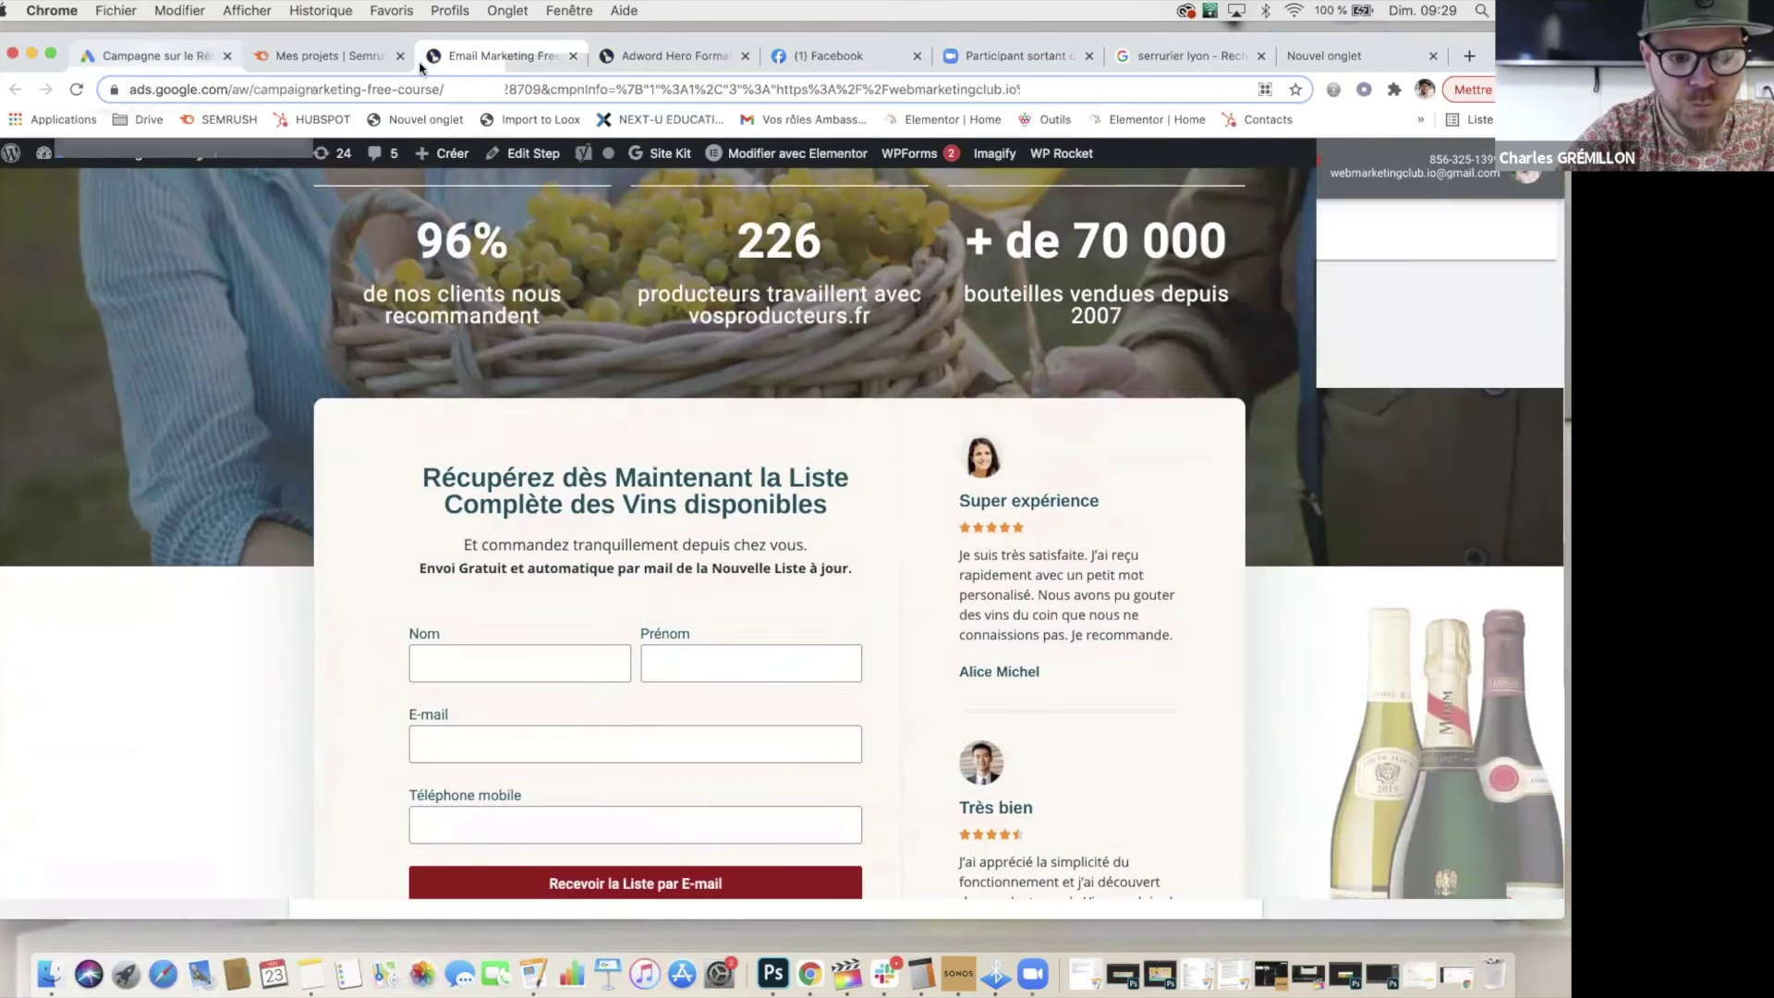
{"action": "left_click", "coordinate": [489, 59]}
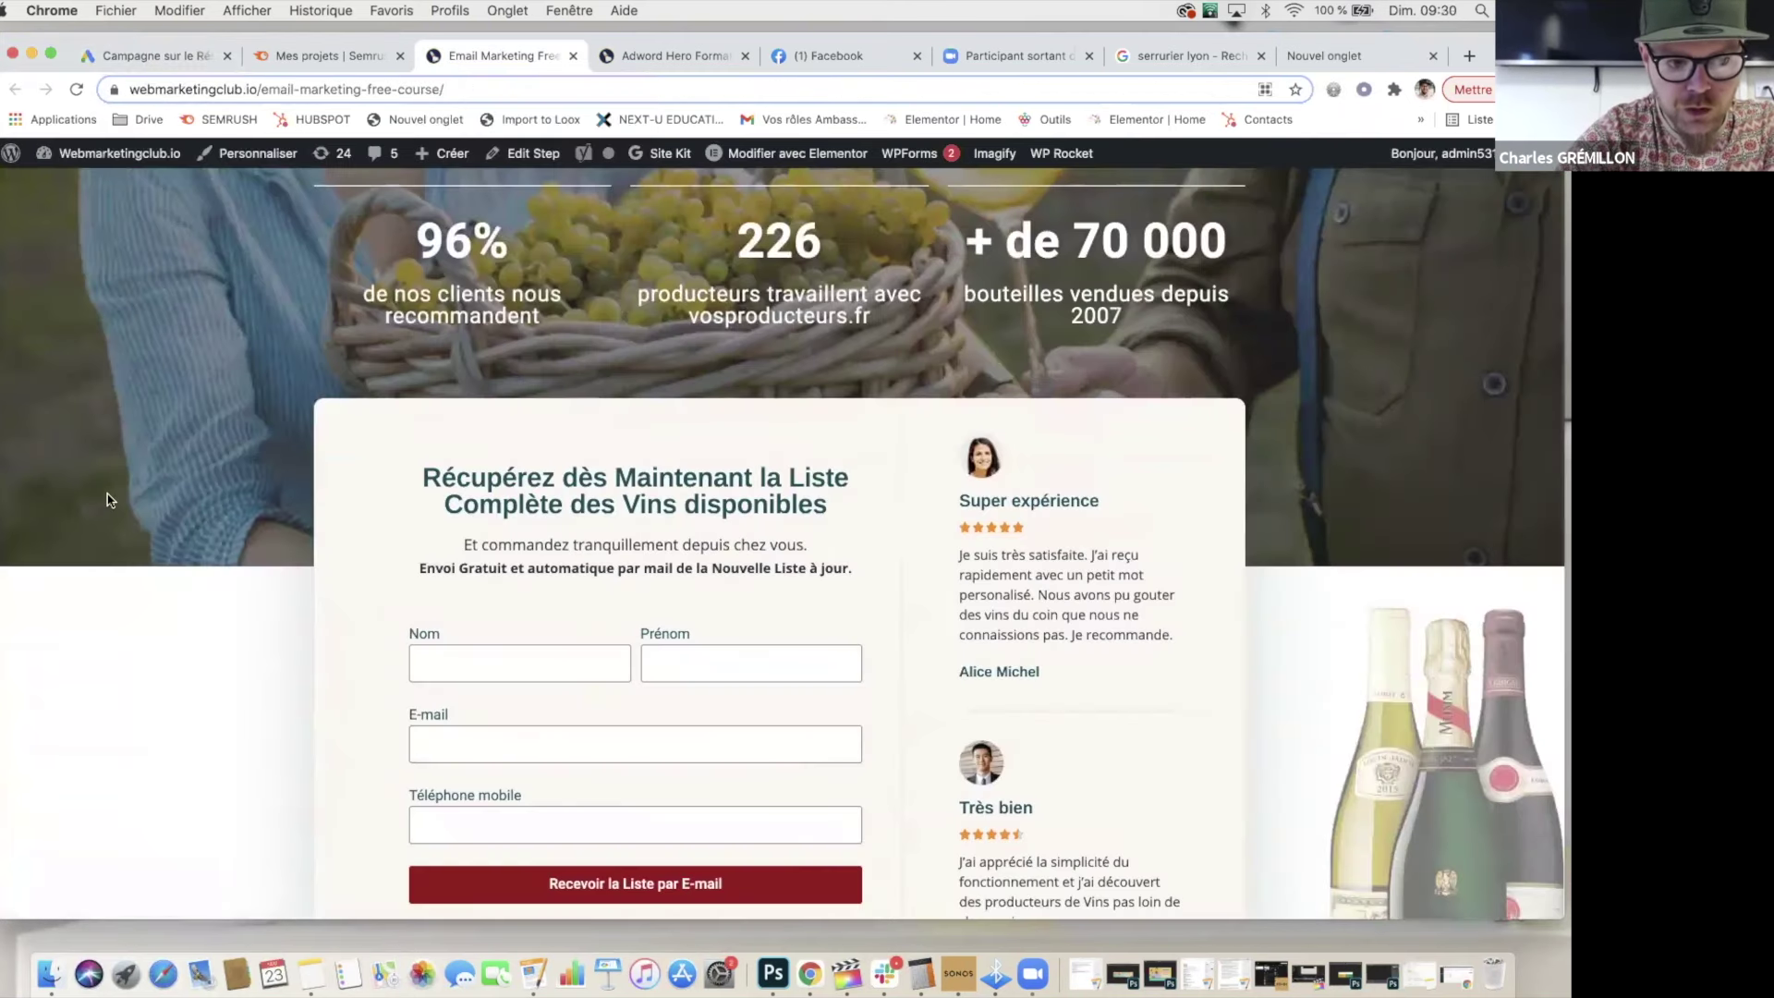
{"action": "scroll", "coordinate": [119, 496], "scroll_direction": "up", "scroll_amount": 7}
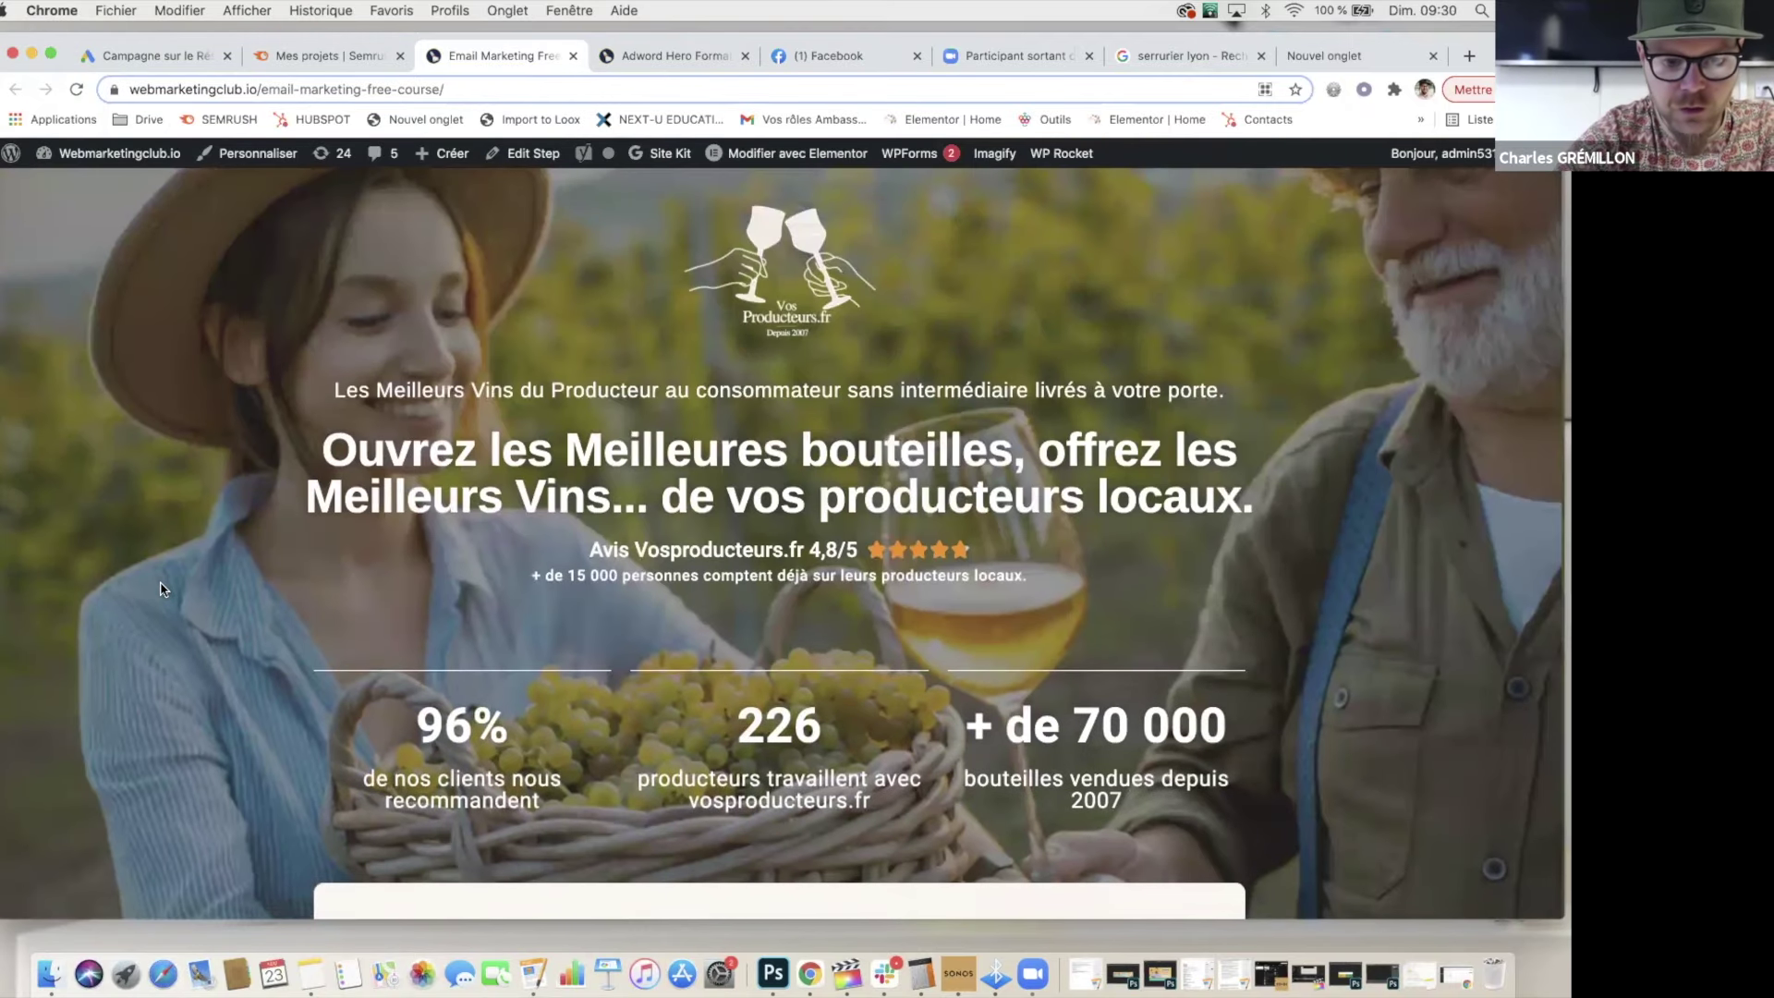
{"action": "scroll", "coordinate": [162, 589], "scroll_direction": "up", "scroll_amount": 1}
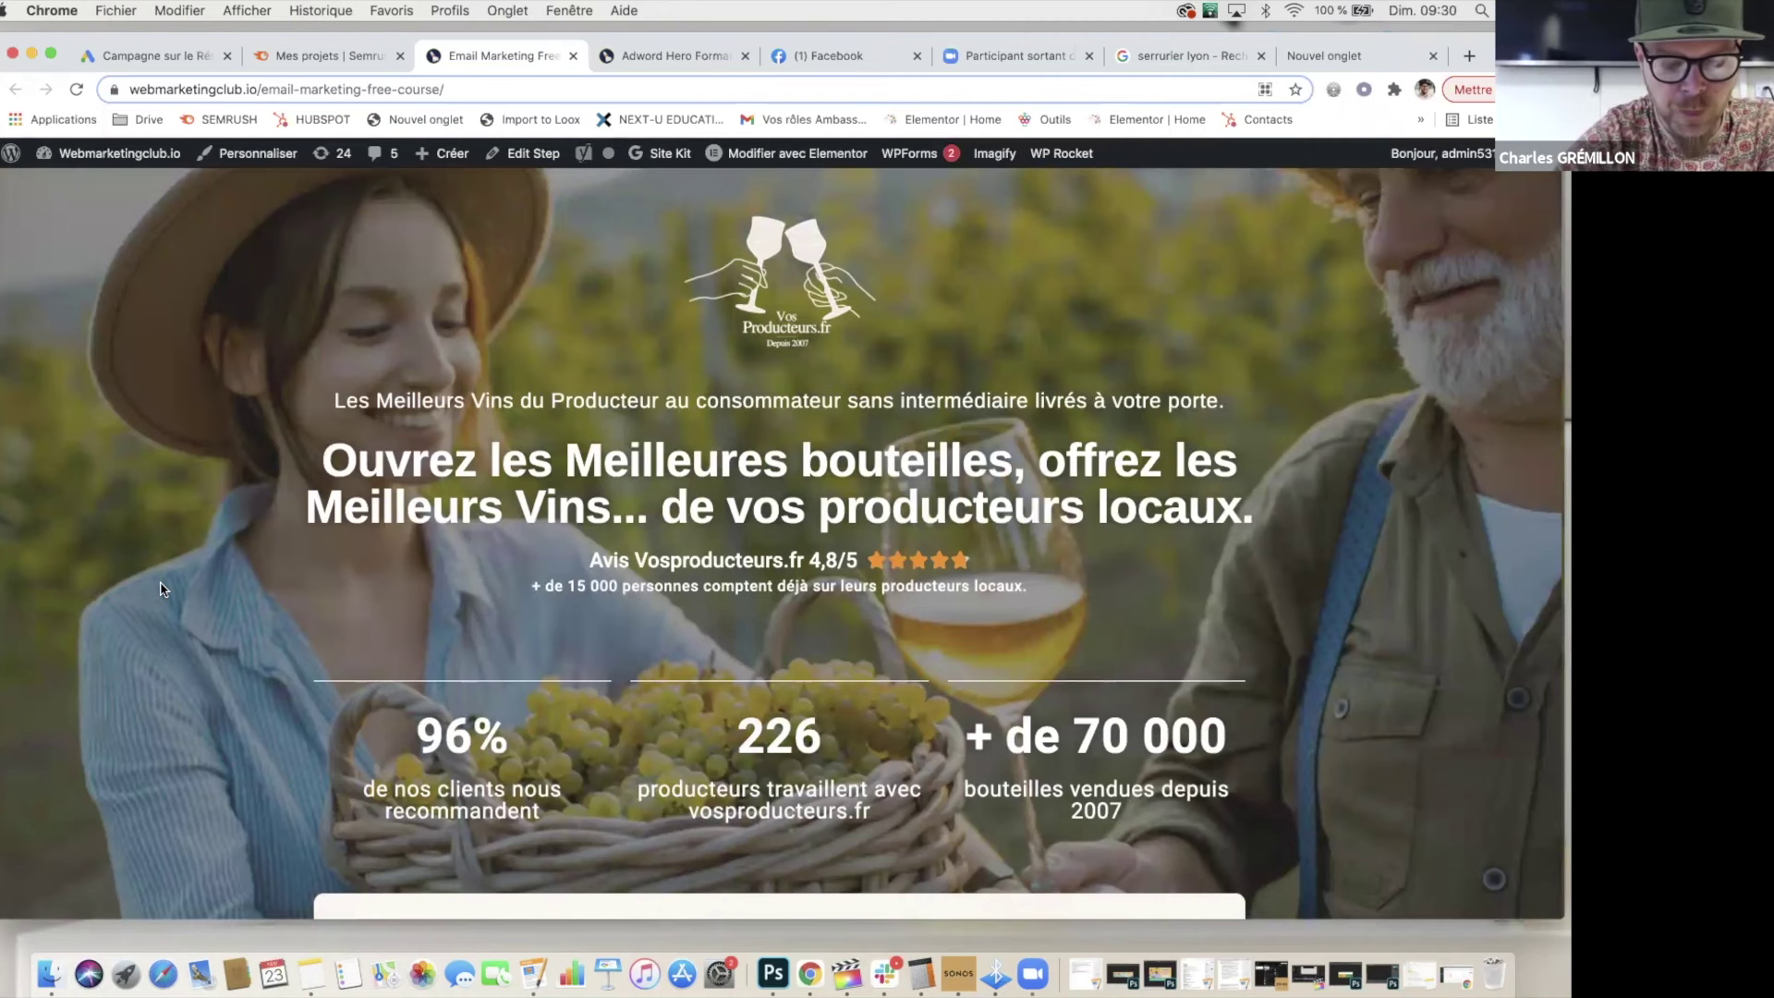
{"action": "scroll", "coordinate": [161, 588], "scroll_direction": "down", "scroll_amount": 10}
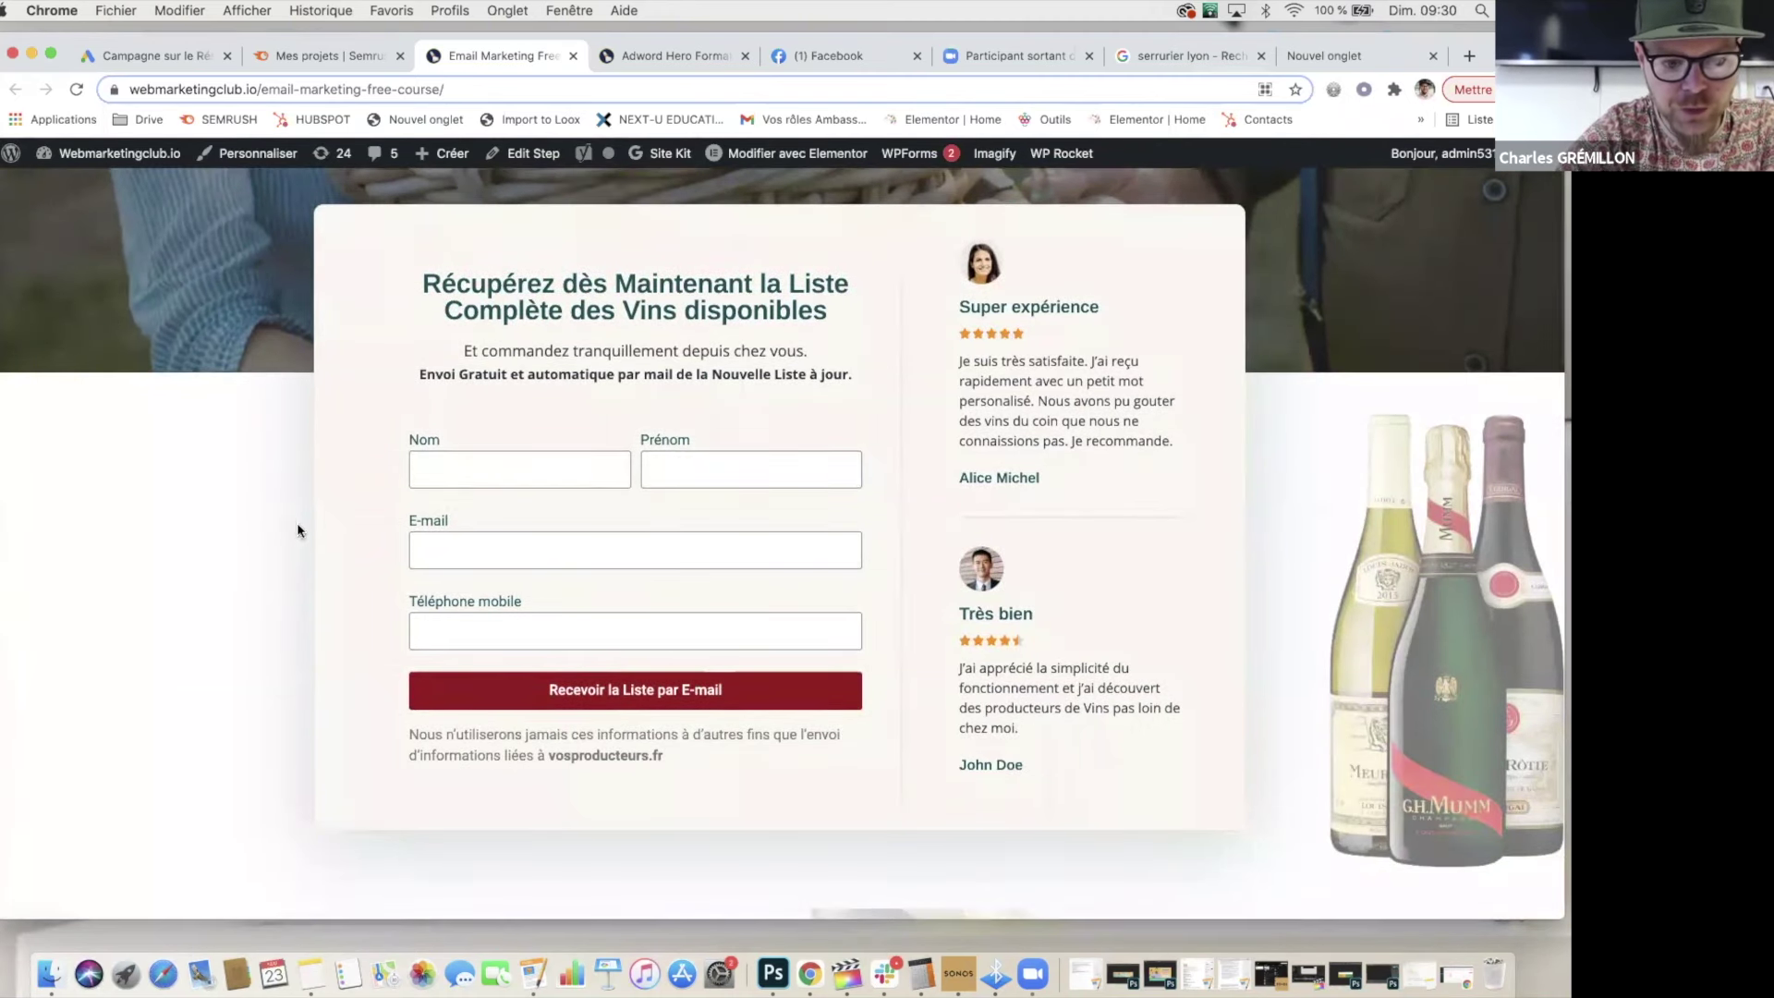
Step: Examine the wine landing page's lead form, customer reviews, headline and "Vosproducteurs.fr comment ça marche ?" section
{"action": "scroll", "coordinate": [245, 578], "scroll_direction": "down", "scroll_amount": 8}
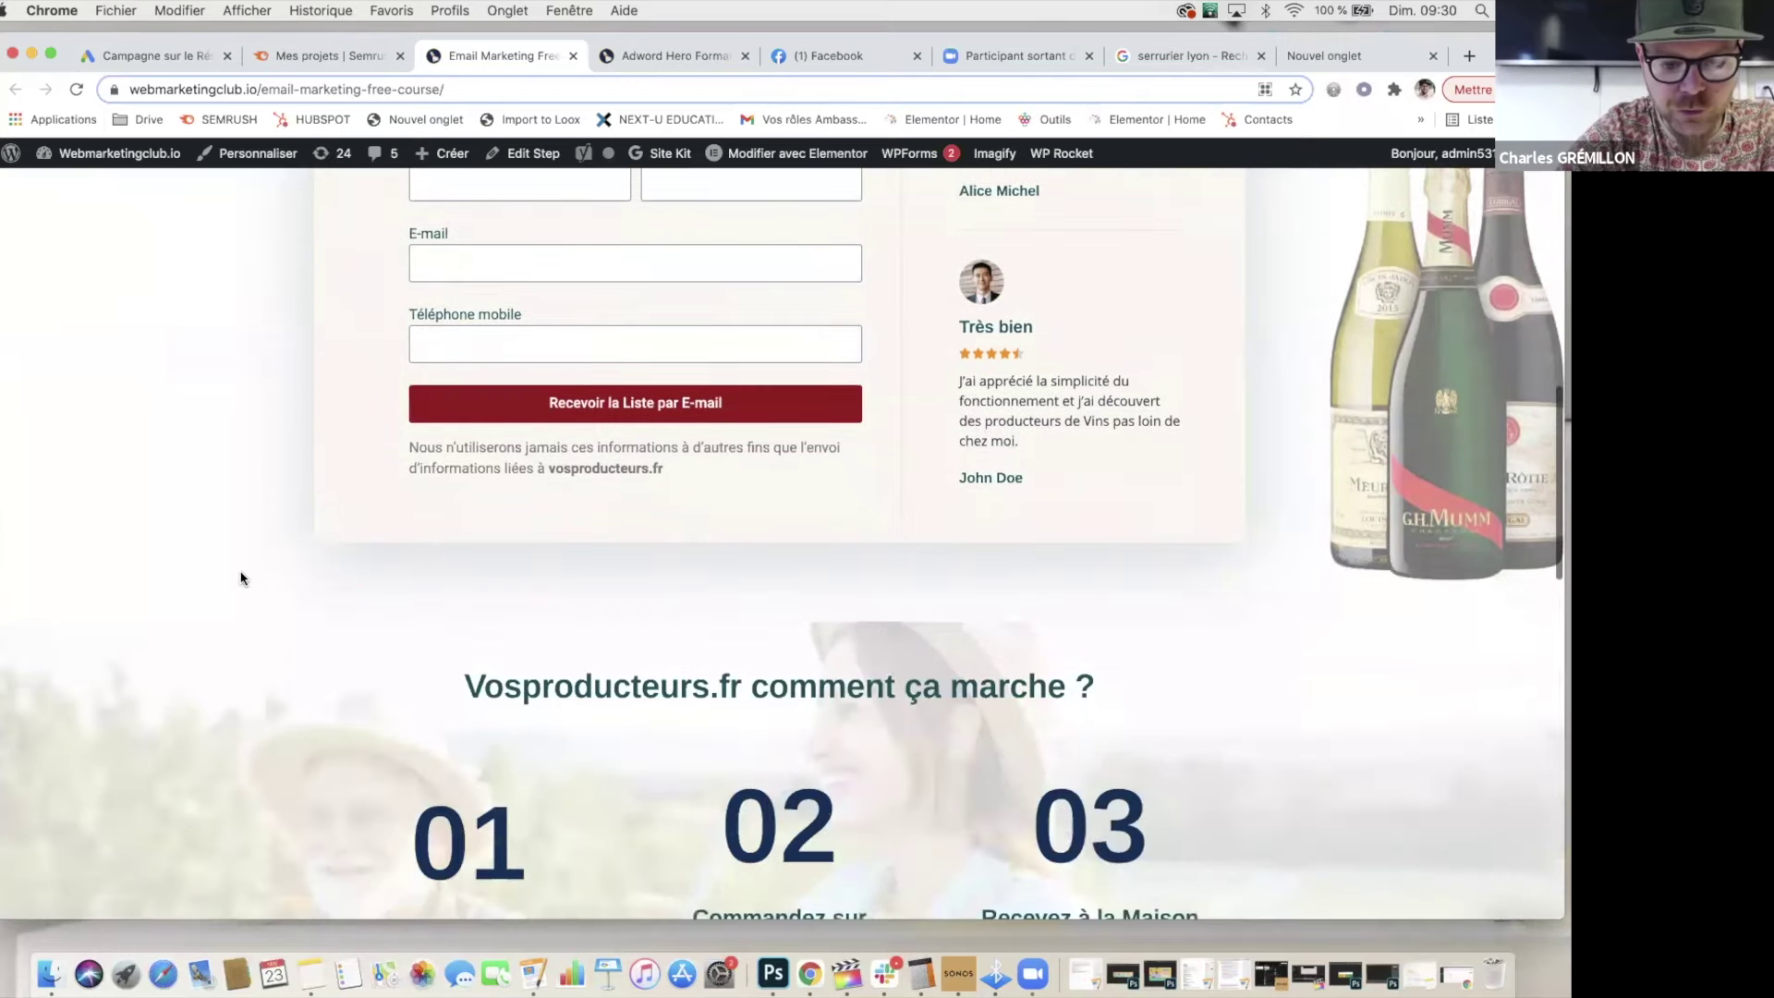
{"action": "scroll", "coordinate": [190, 508], "scroll_direction": "up", "scroll_amount": 8}
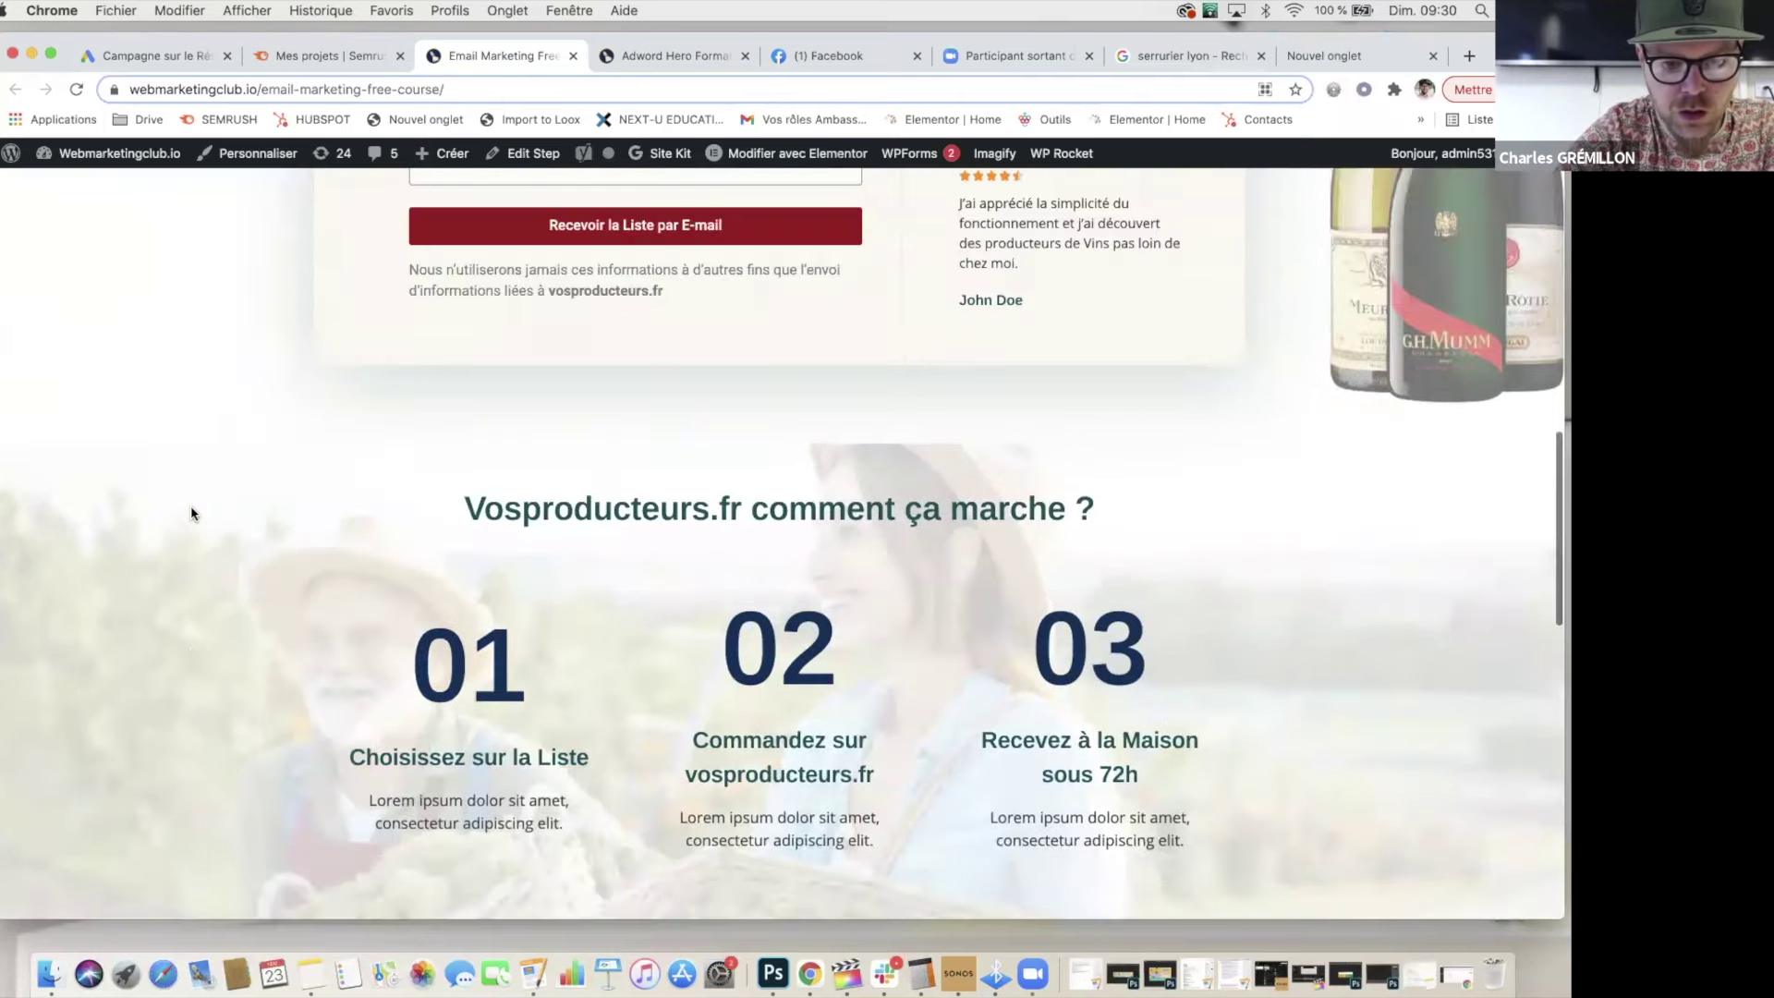
{"action": "scroll", "coordinate": [190, 506], "scroll_direction": "up", "scroll_amount": 3}
{"action": "scroll", "coordinate": [190, 507], "scroll_direction": "down", "scroll_amount": 2}
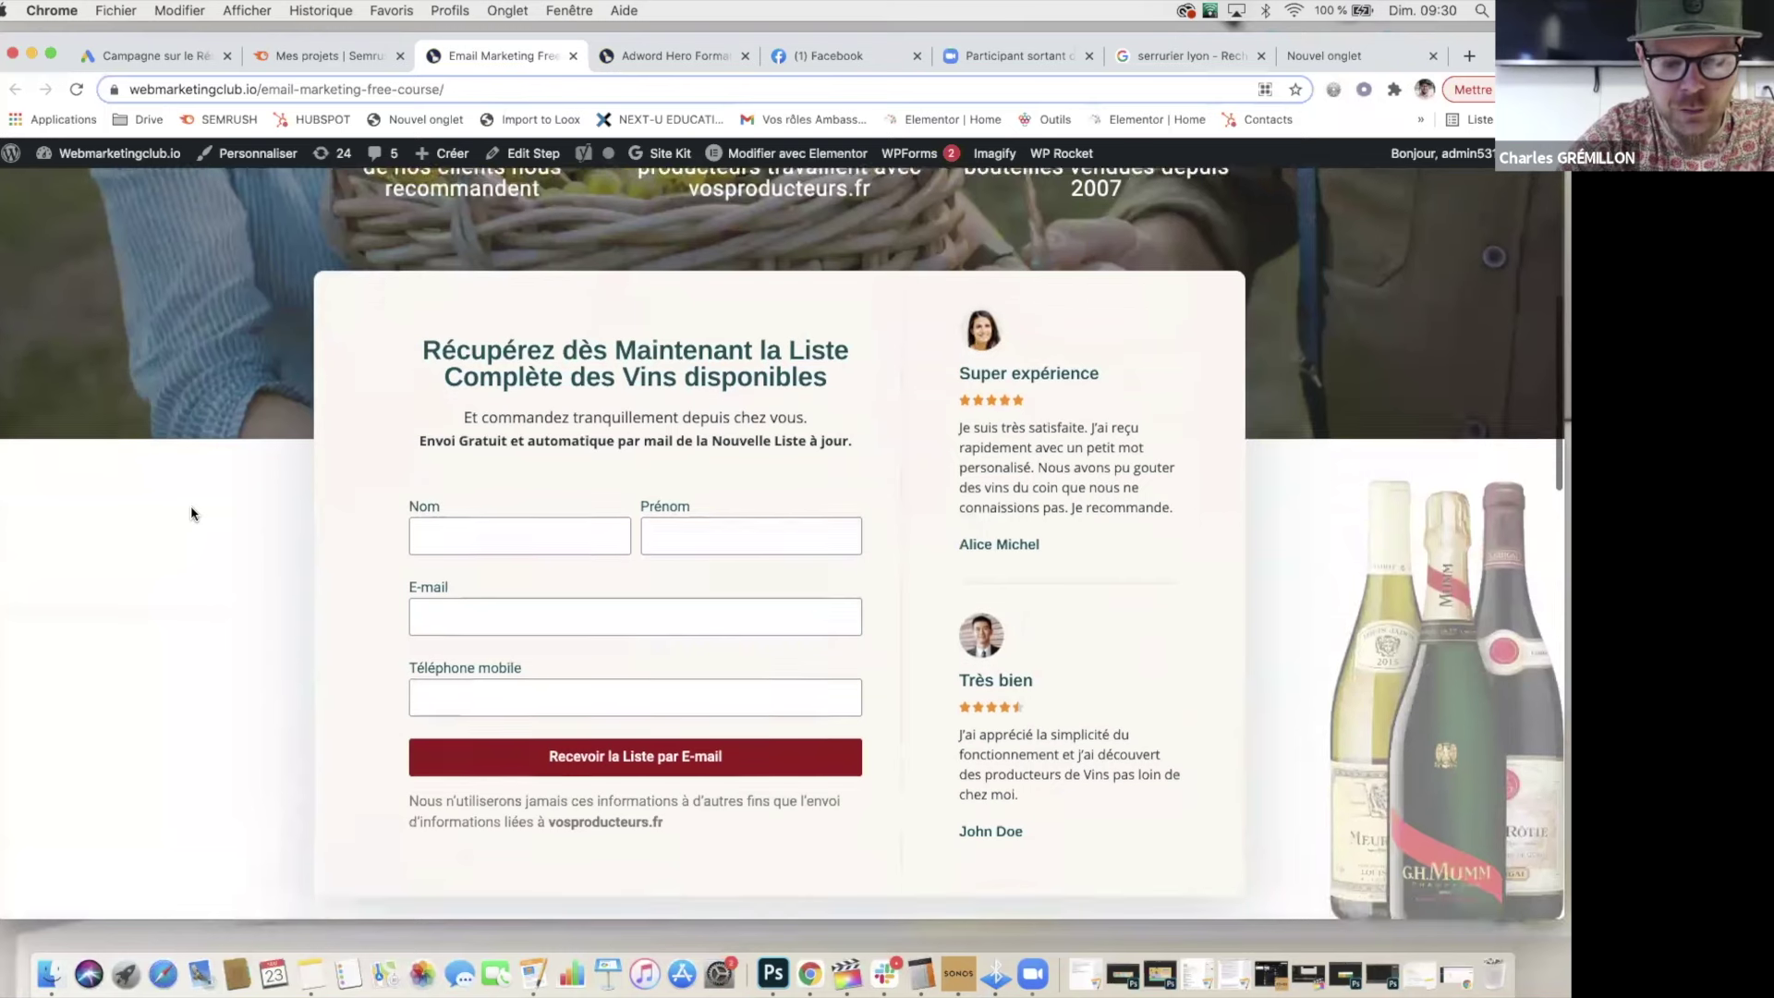
{"action": "scroll", "coordinate": [190, 506], "scroll_direction": "down", "scroll_amount": 1}
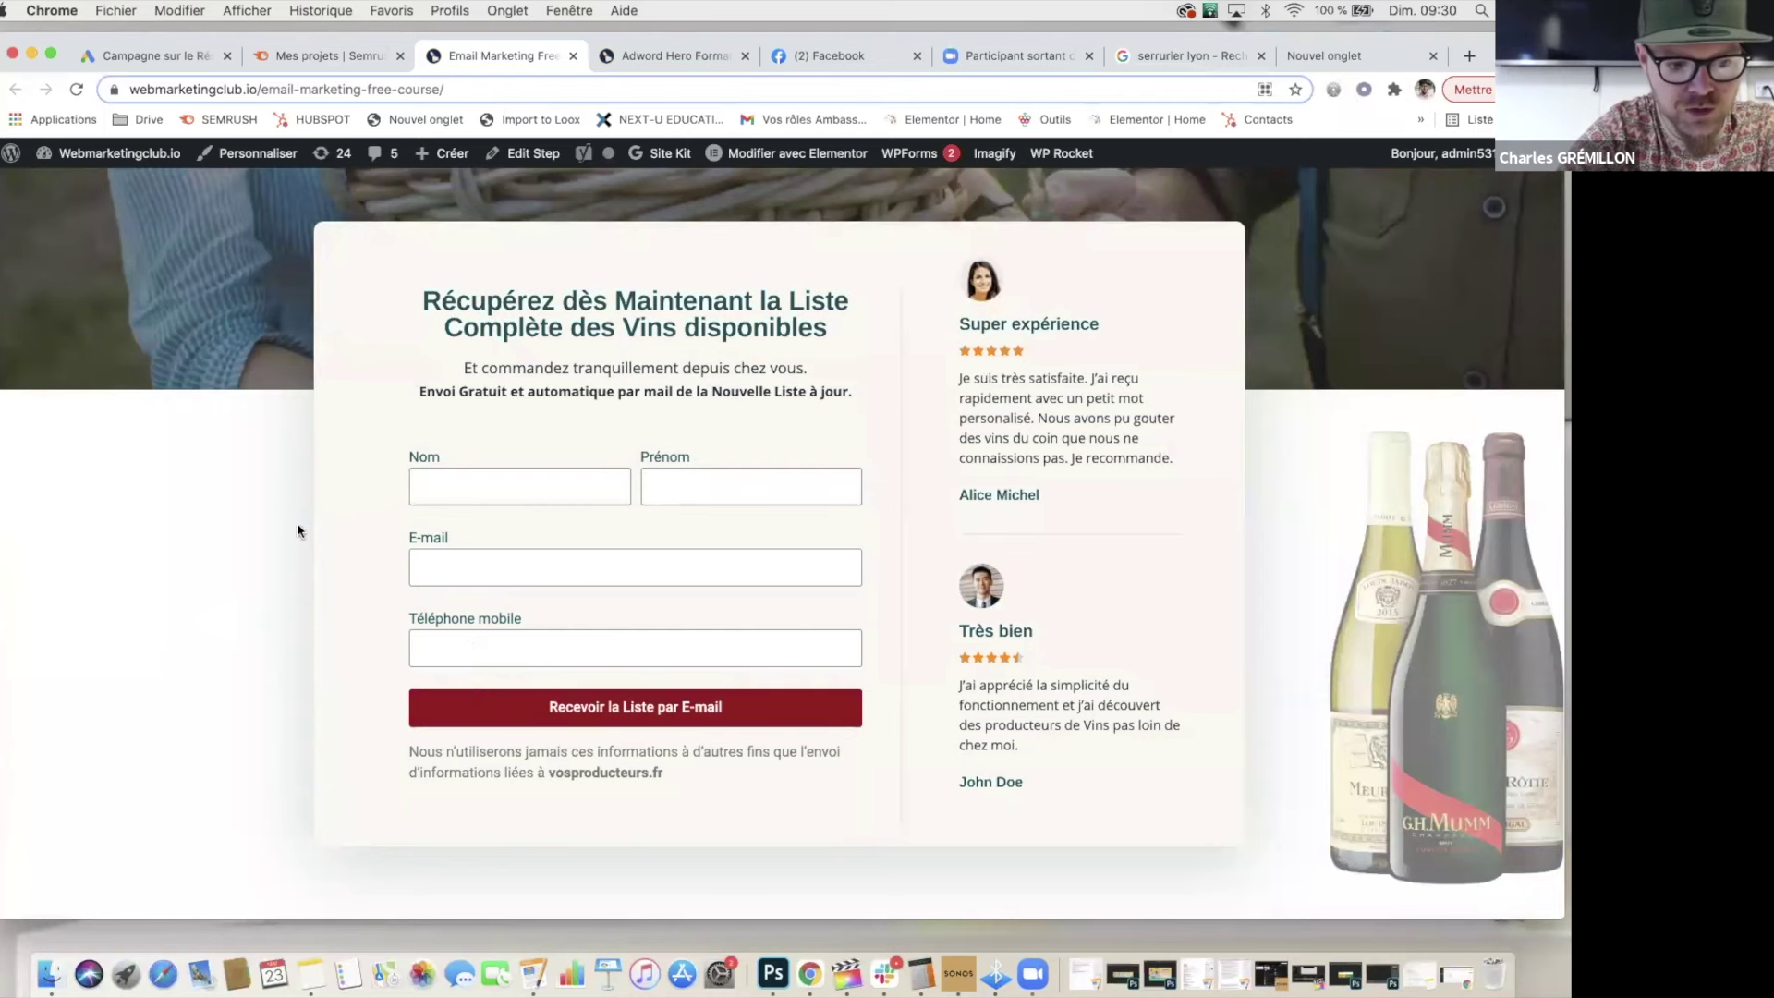
{"action": "scroll", "coordinate": [327, 534], "scroll_direction": "up", "scroll_amount": 1}
{"action": "scroll", "coordinate": [327, 534], "scroll_direction": "up", "scroll_amount": 5}
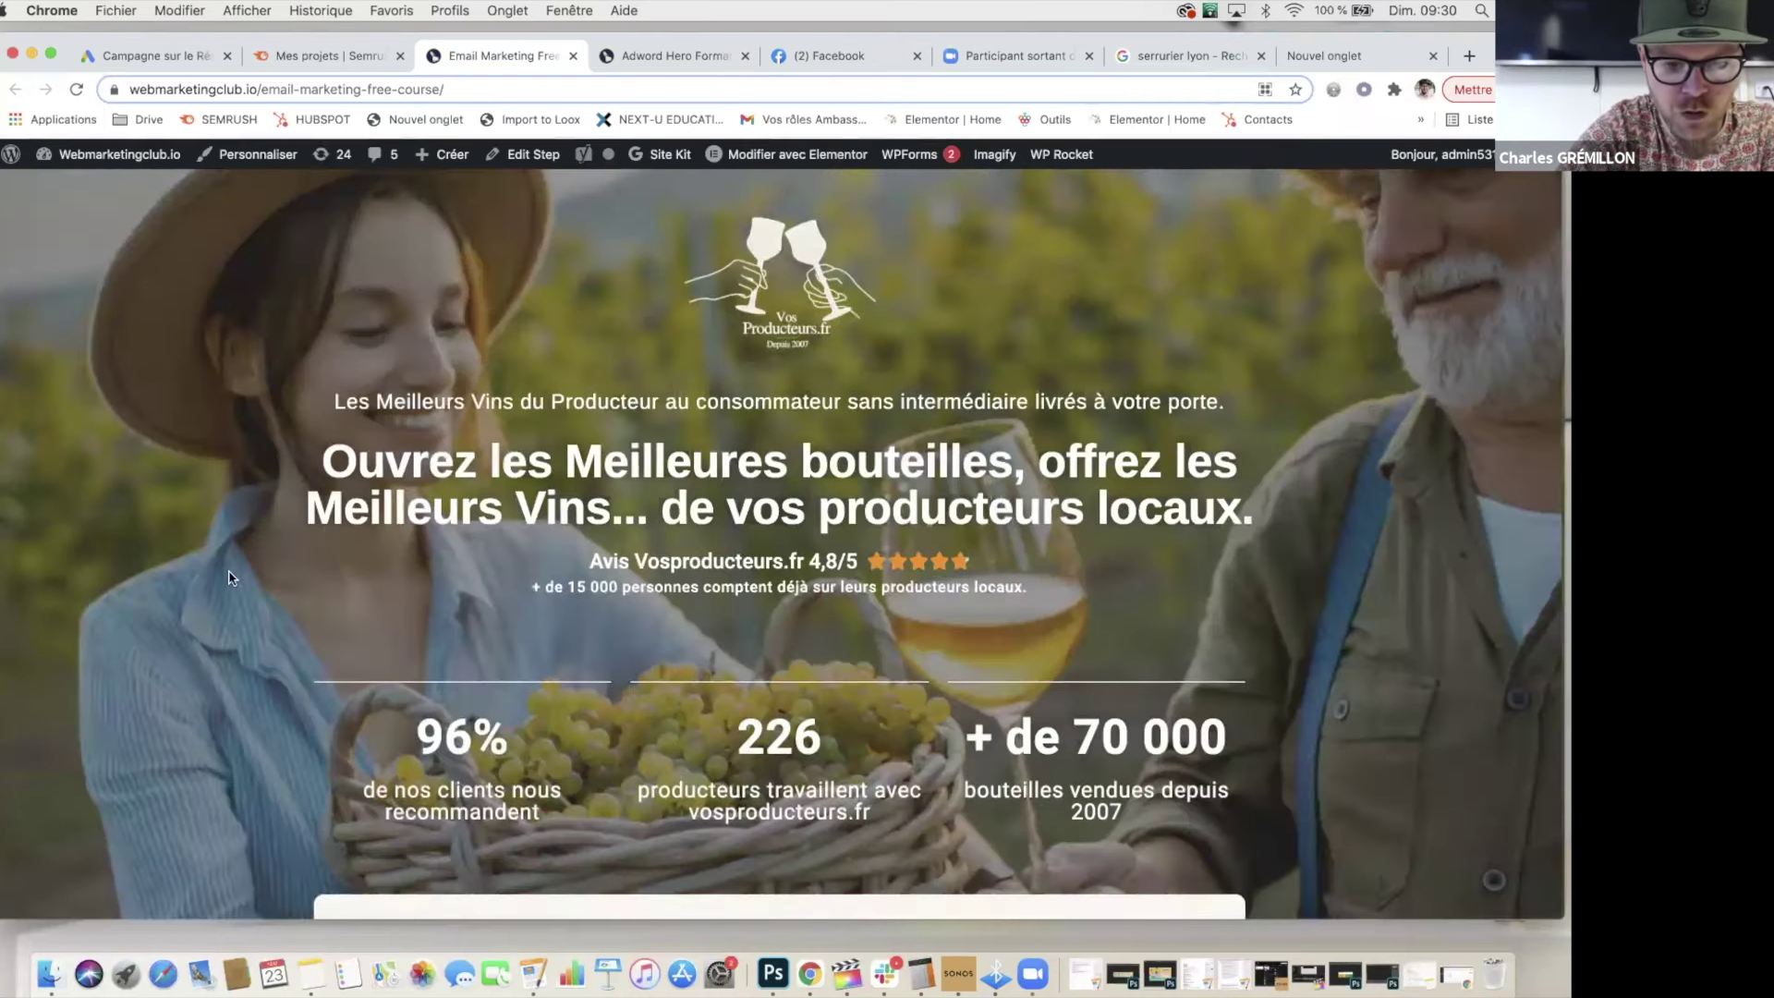
{"action": "scroll", "coordinate": [229, 578], "scroll_direction": "down", "scroll_amount": 12}
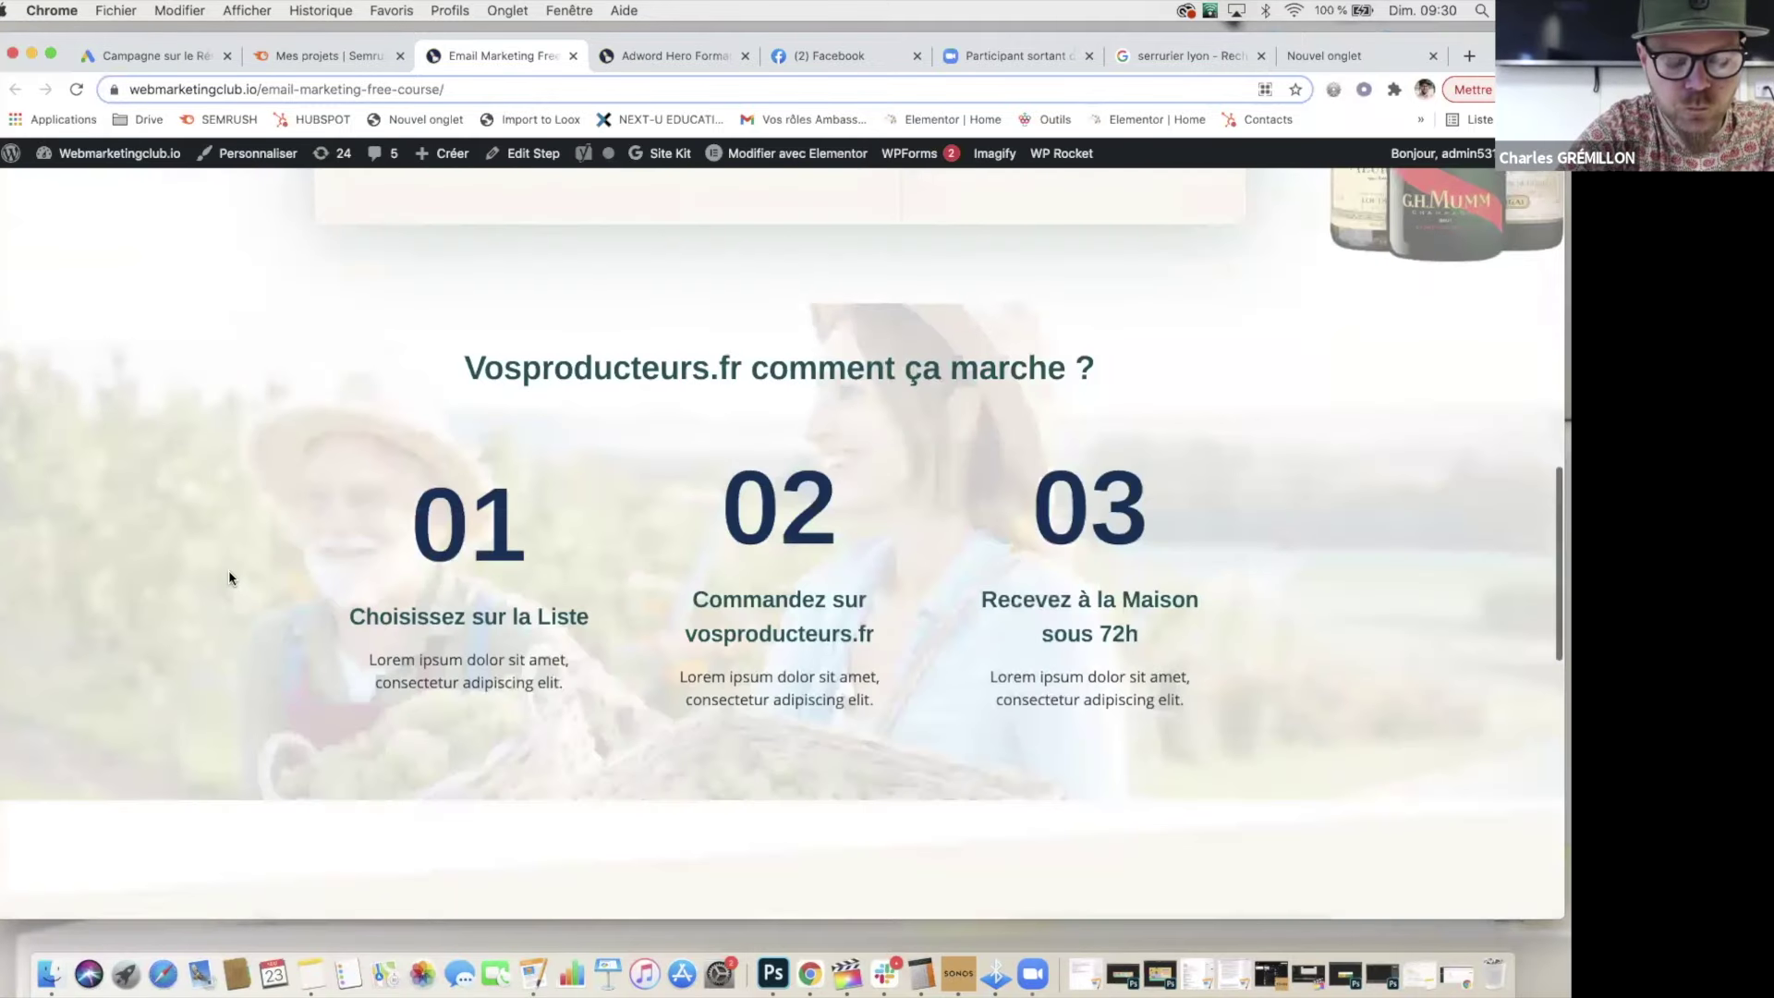
{"action": "scroll", "coordinate": [206, 392], "scroll_direction": "up", "scroll_amount": 6}
Step: Return to the Google Ads campaign draft and search its audiences for "vin"
{"action": "left_click", "coordinate": [158, 57]}
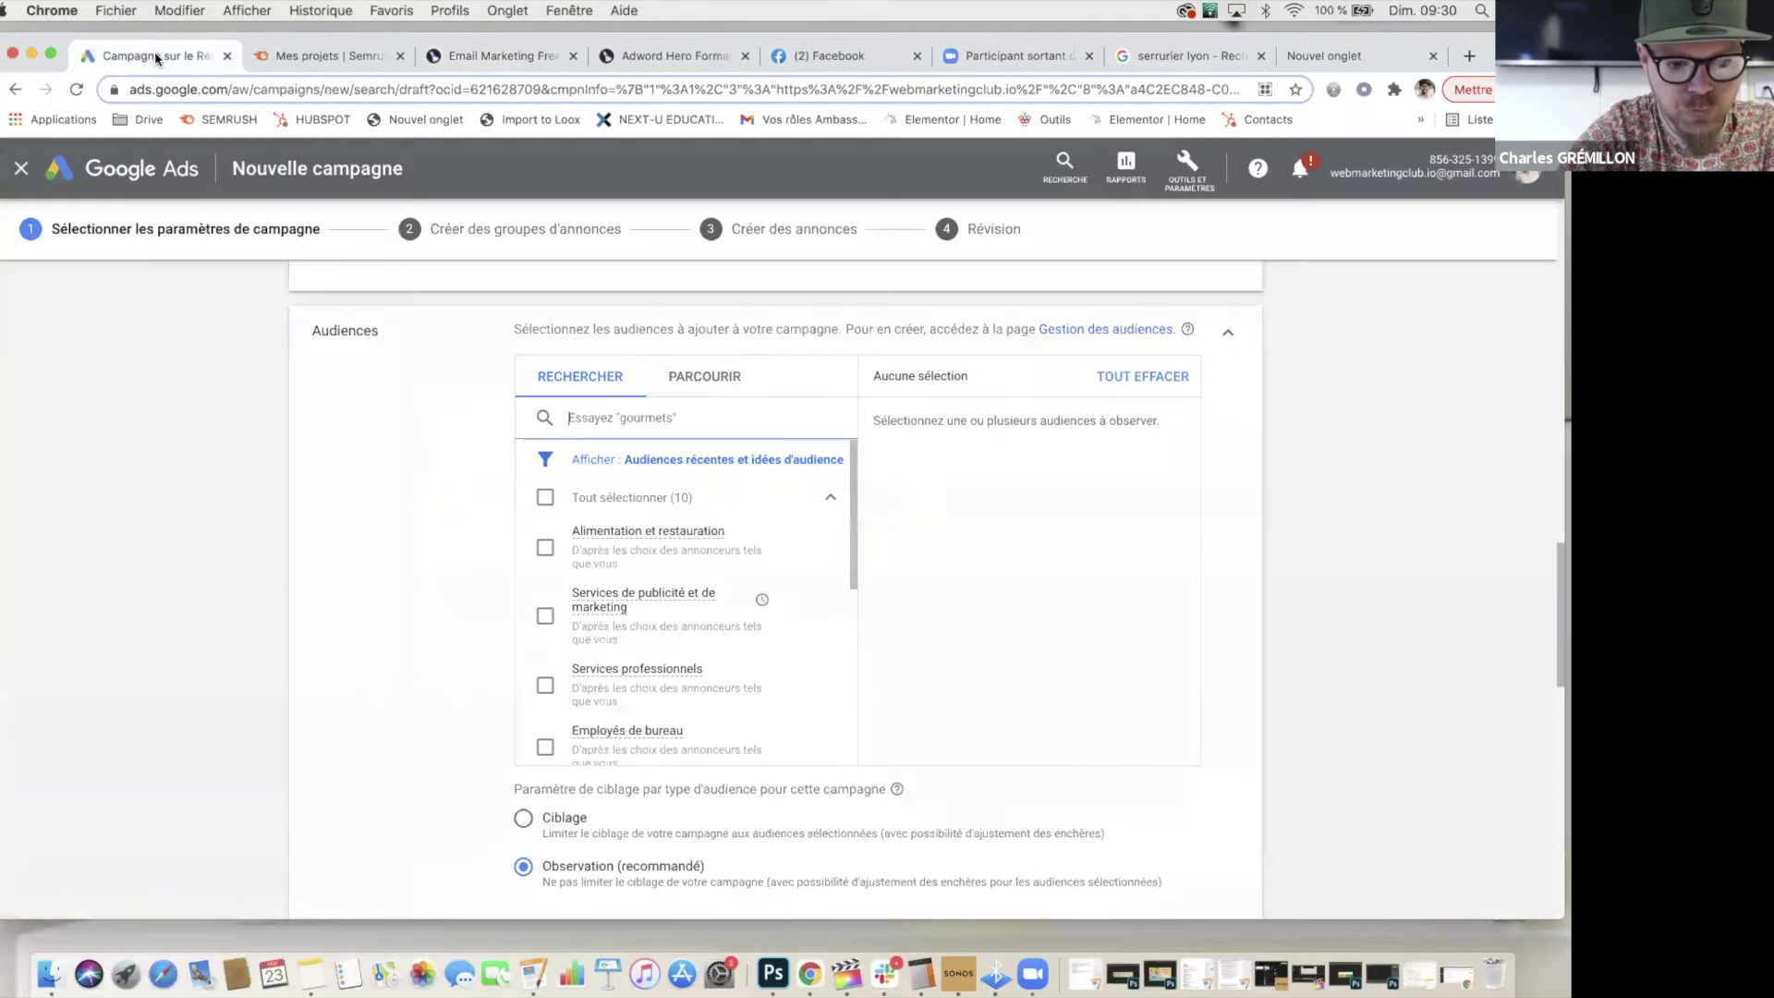
{"action": "scroll", "coordinate": [346, 509], "scroll_direction": "up", "scroll_amount": 4}
{"action": "scroll", "coordinate": [345, 507], "scroll_direction": "down", "scroll_amount": 4}
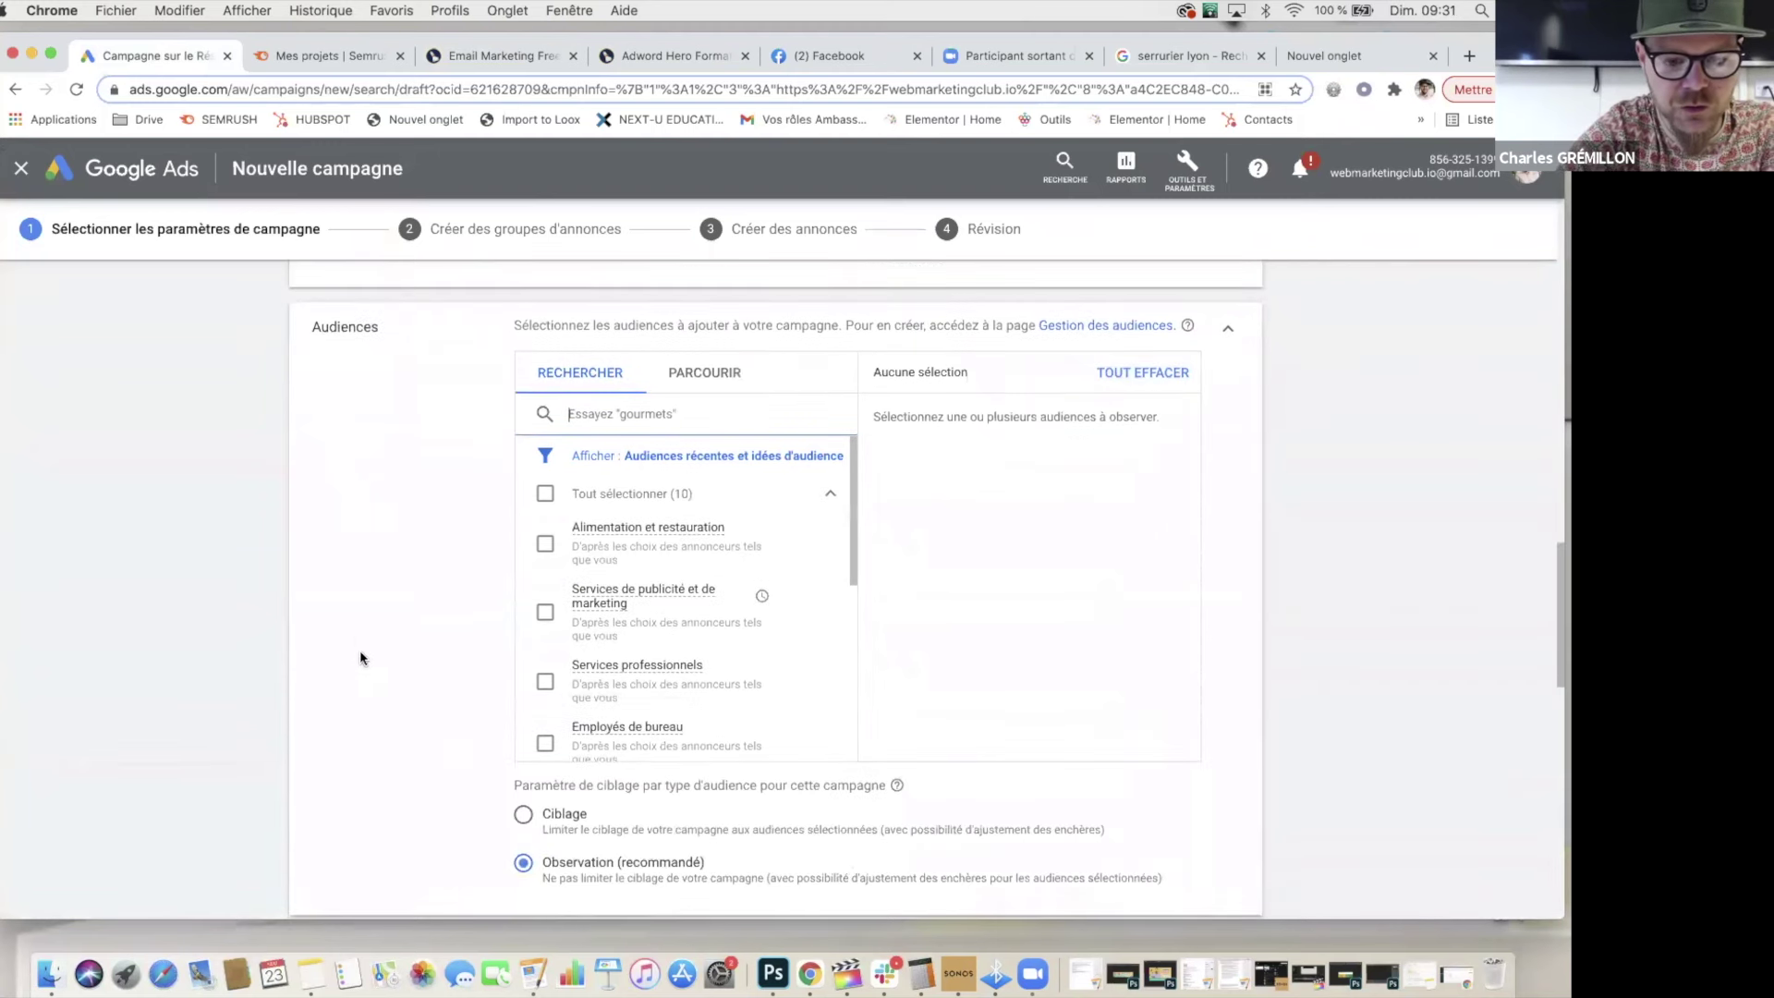
{"action": "scroll", "coordinate": [357, 638], "scroll_direction": "down", "scroll_amount": 1}
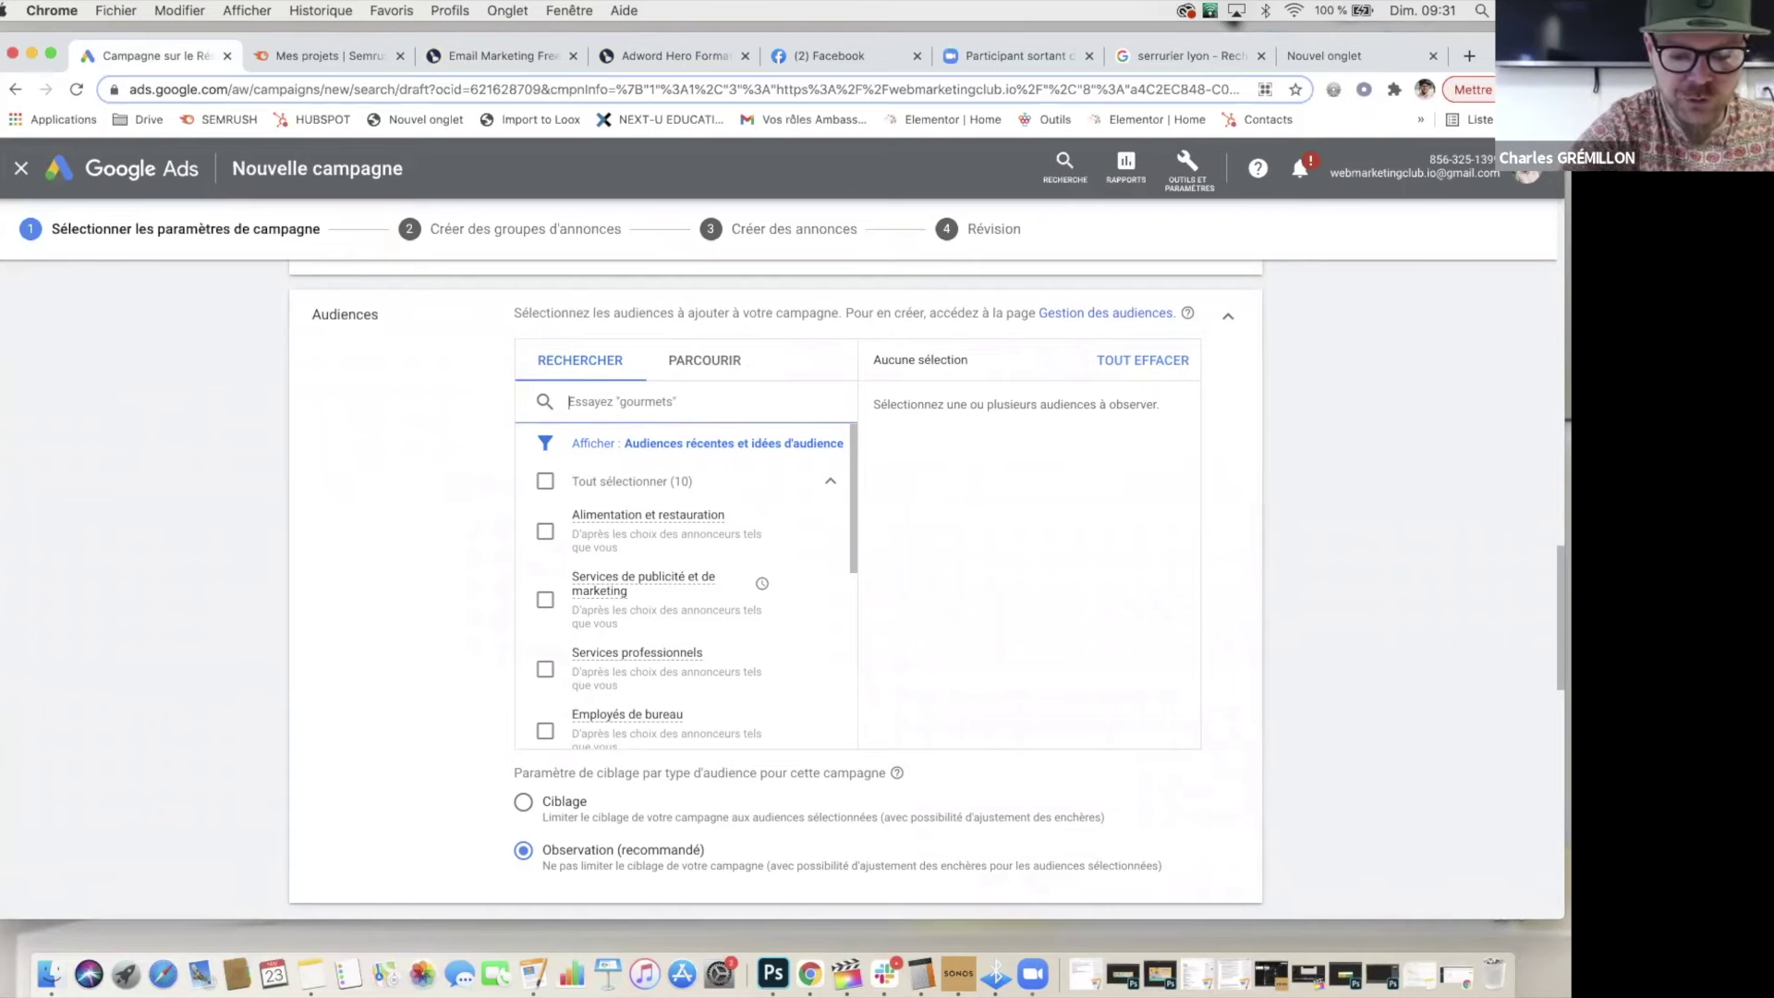
{"action": "type", "text": "vin"}
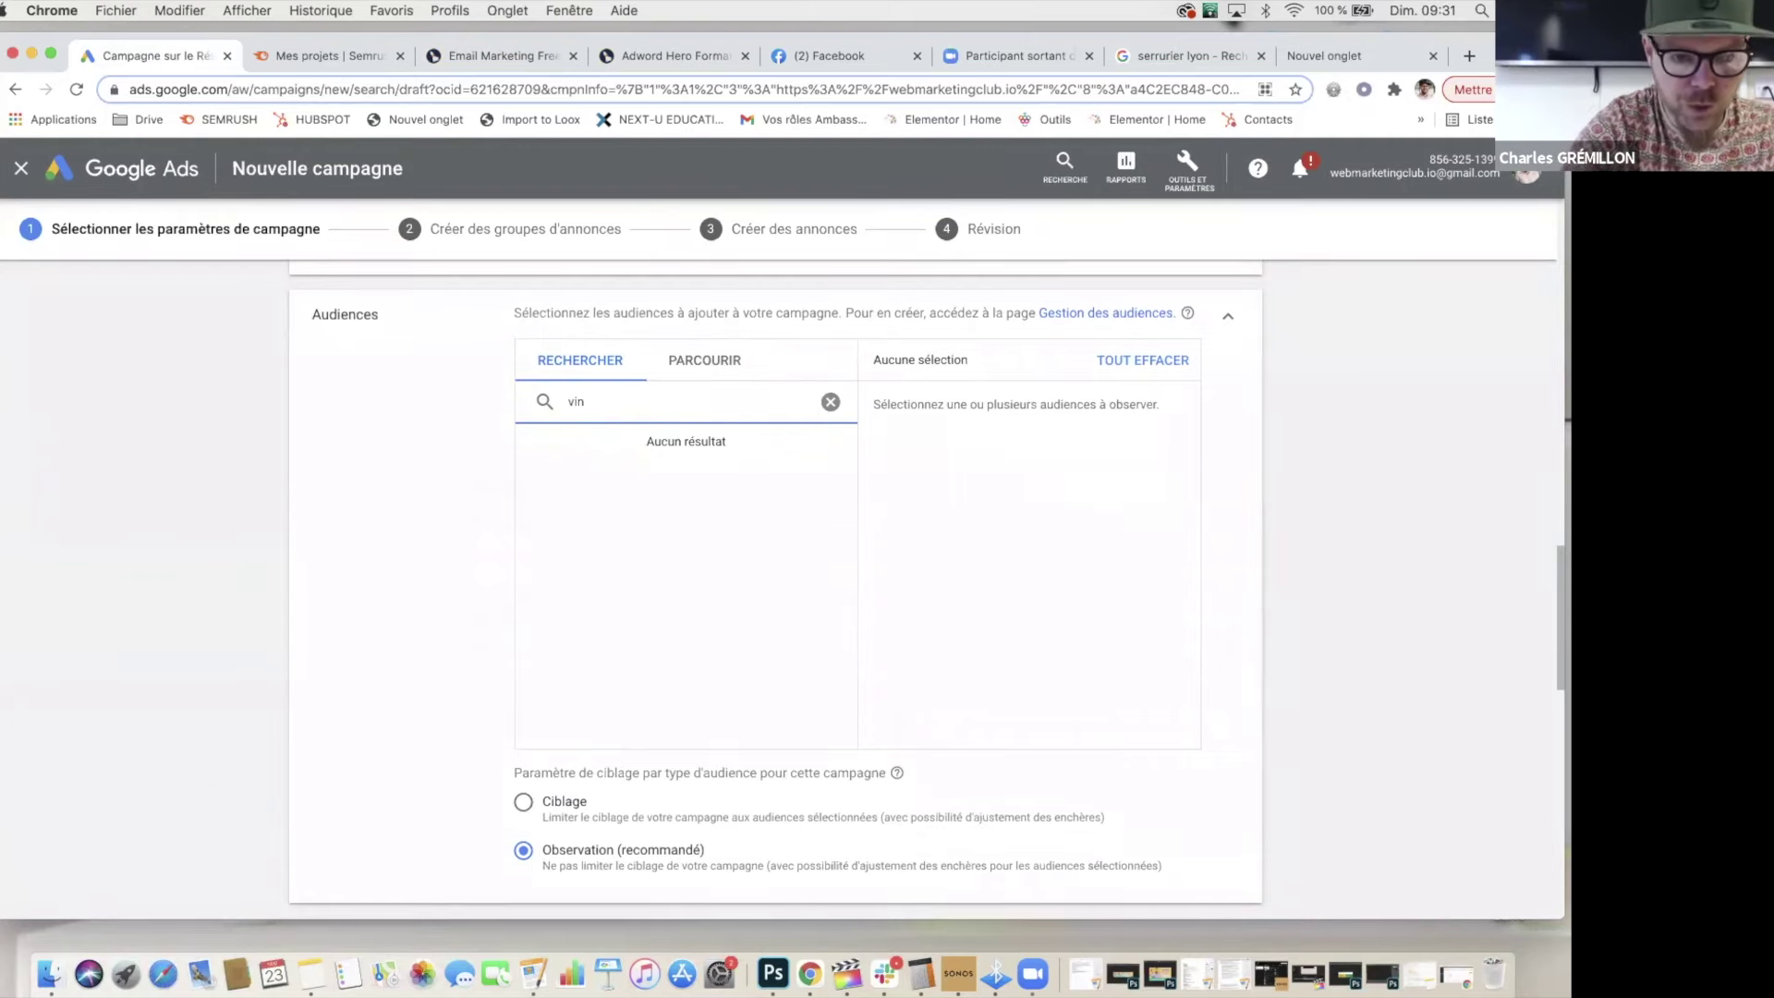
Step: Search the campaign's audiences for "wine" and again for "vin", and clear the search
{"action": "key", "text": "BackSpace"}
{"action": "key", "text": "BackSpace"}
{"action": "key", "text": "BackSpace"}
{"action": "type", "text": "wine"}
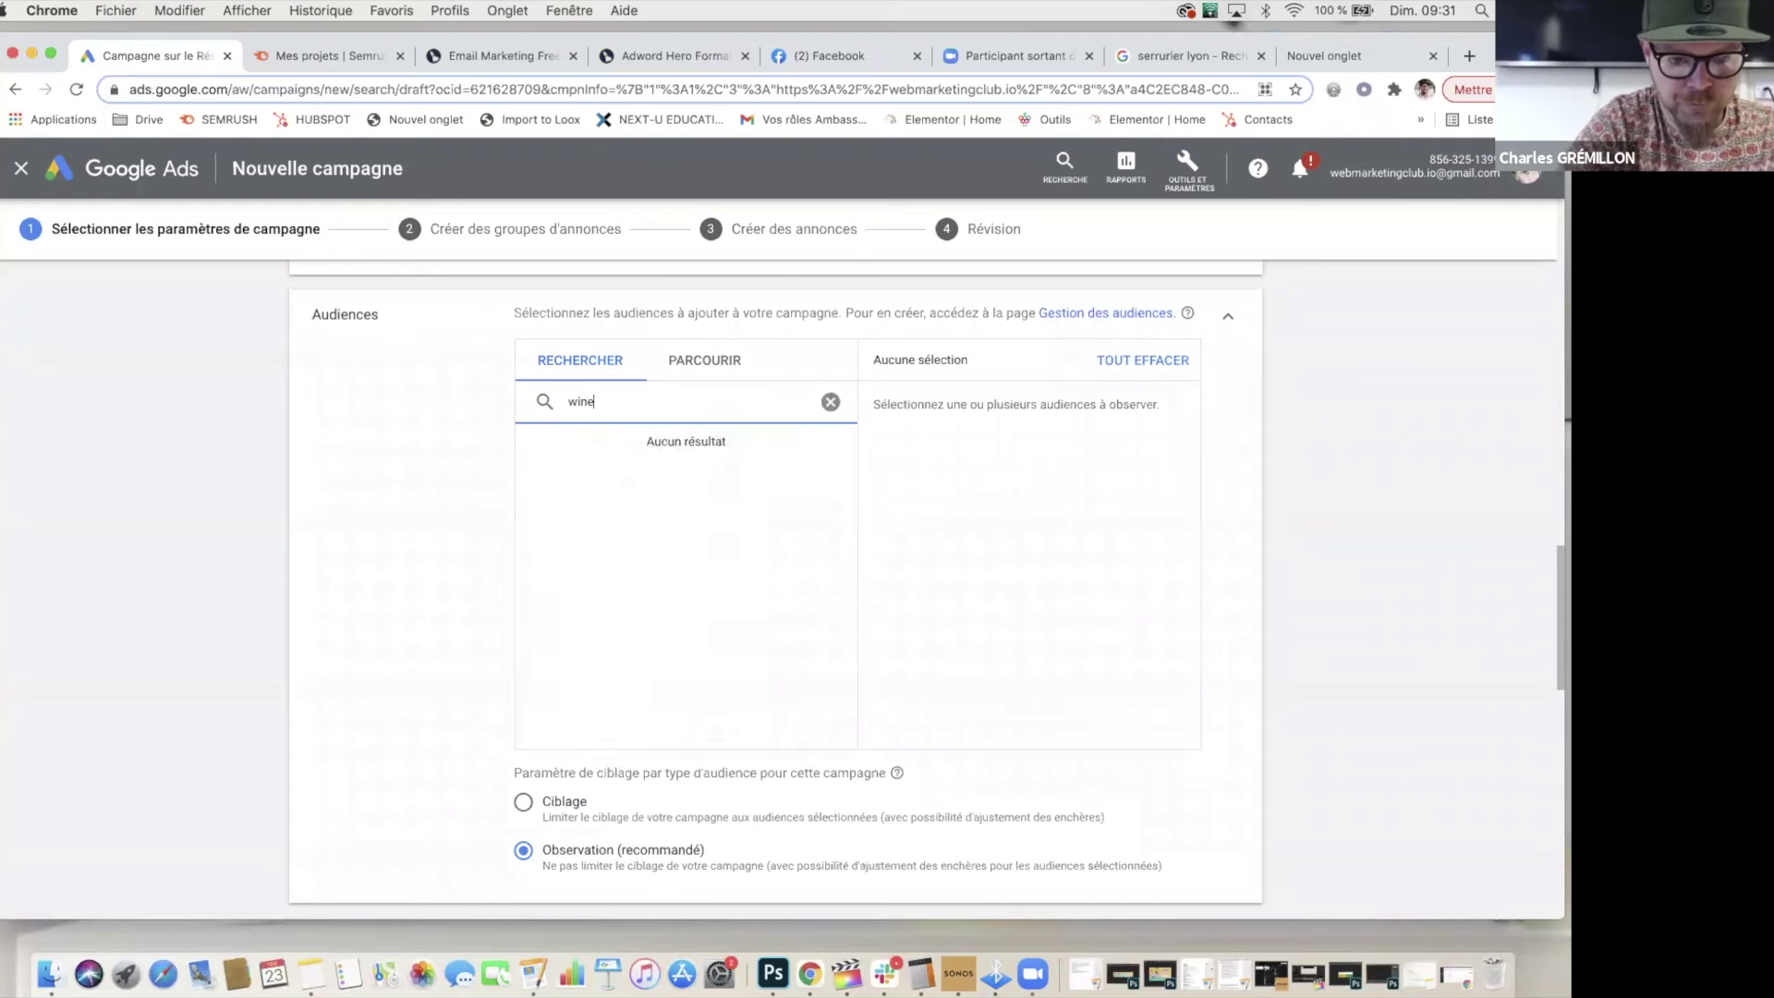
{"action": "double_click", "coordinate": [586, 400]}
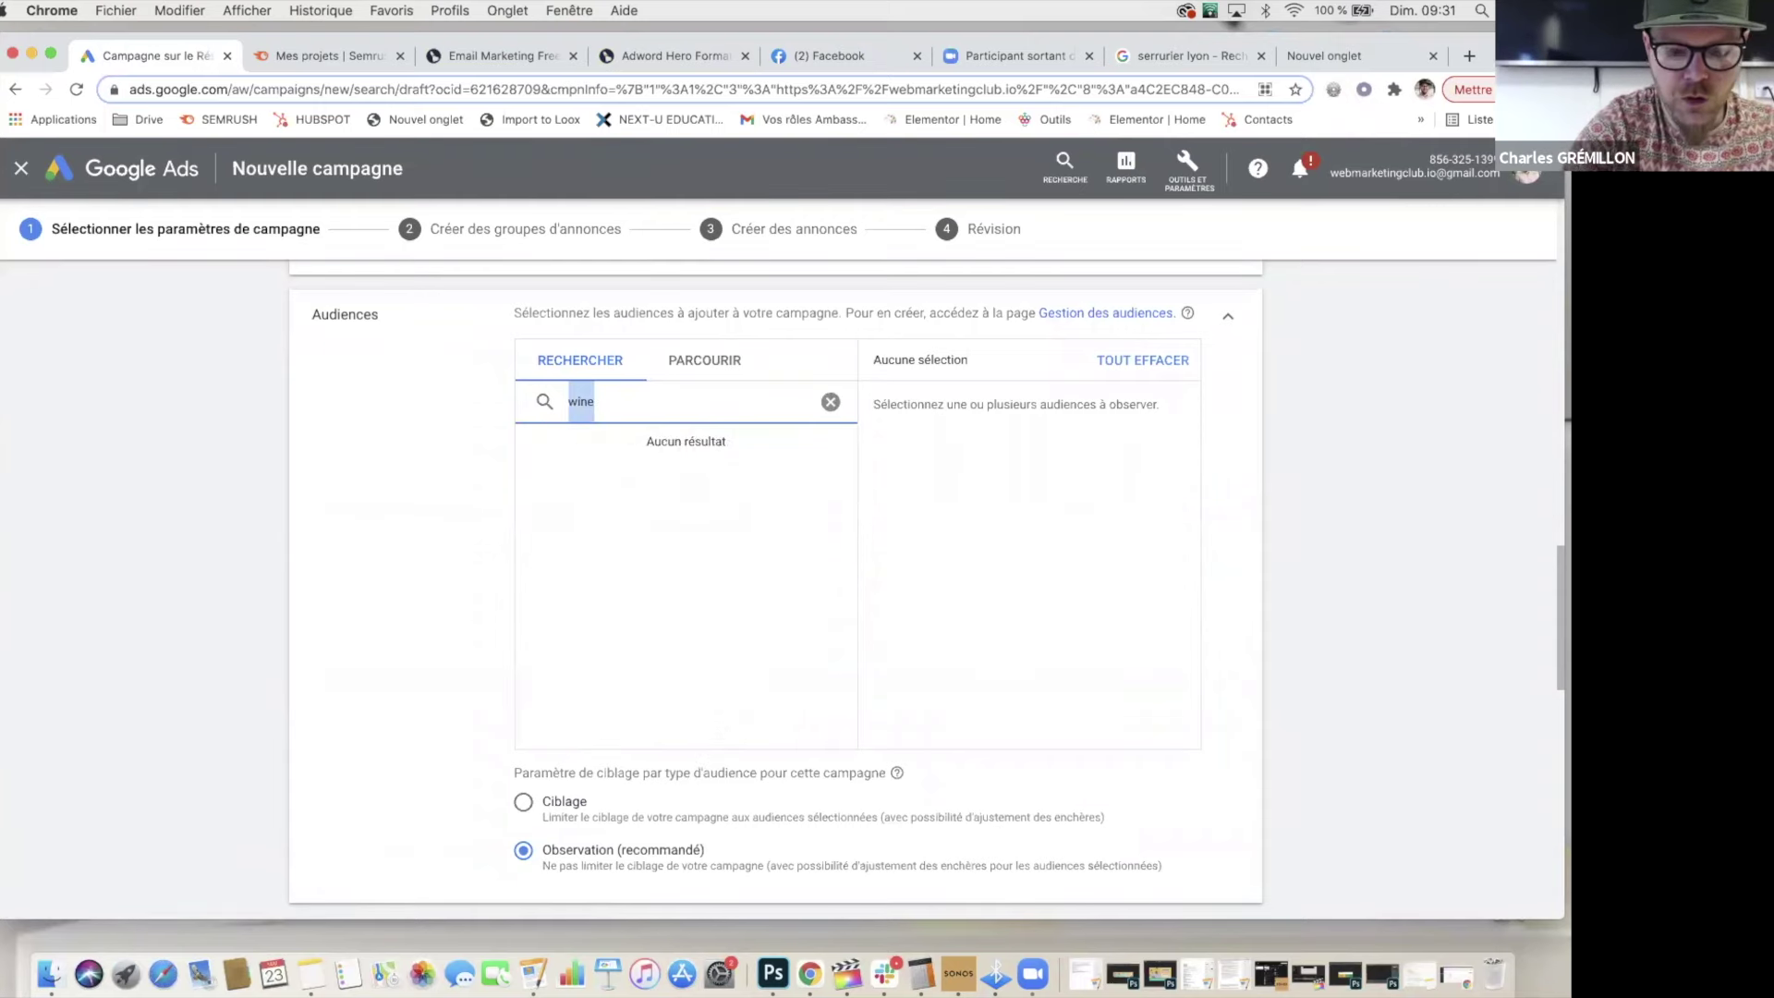
{"action": "key", "text": "BackSpace"}
{"action": "type", "text": "vin"}
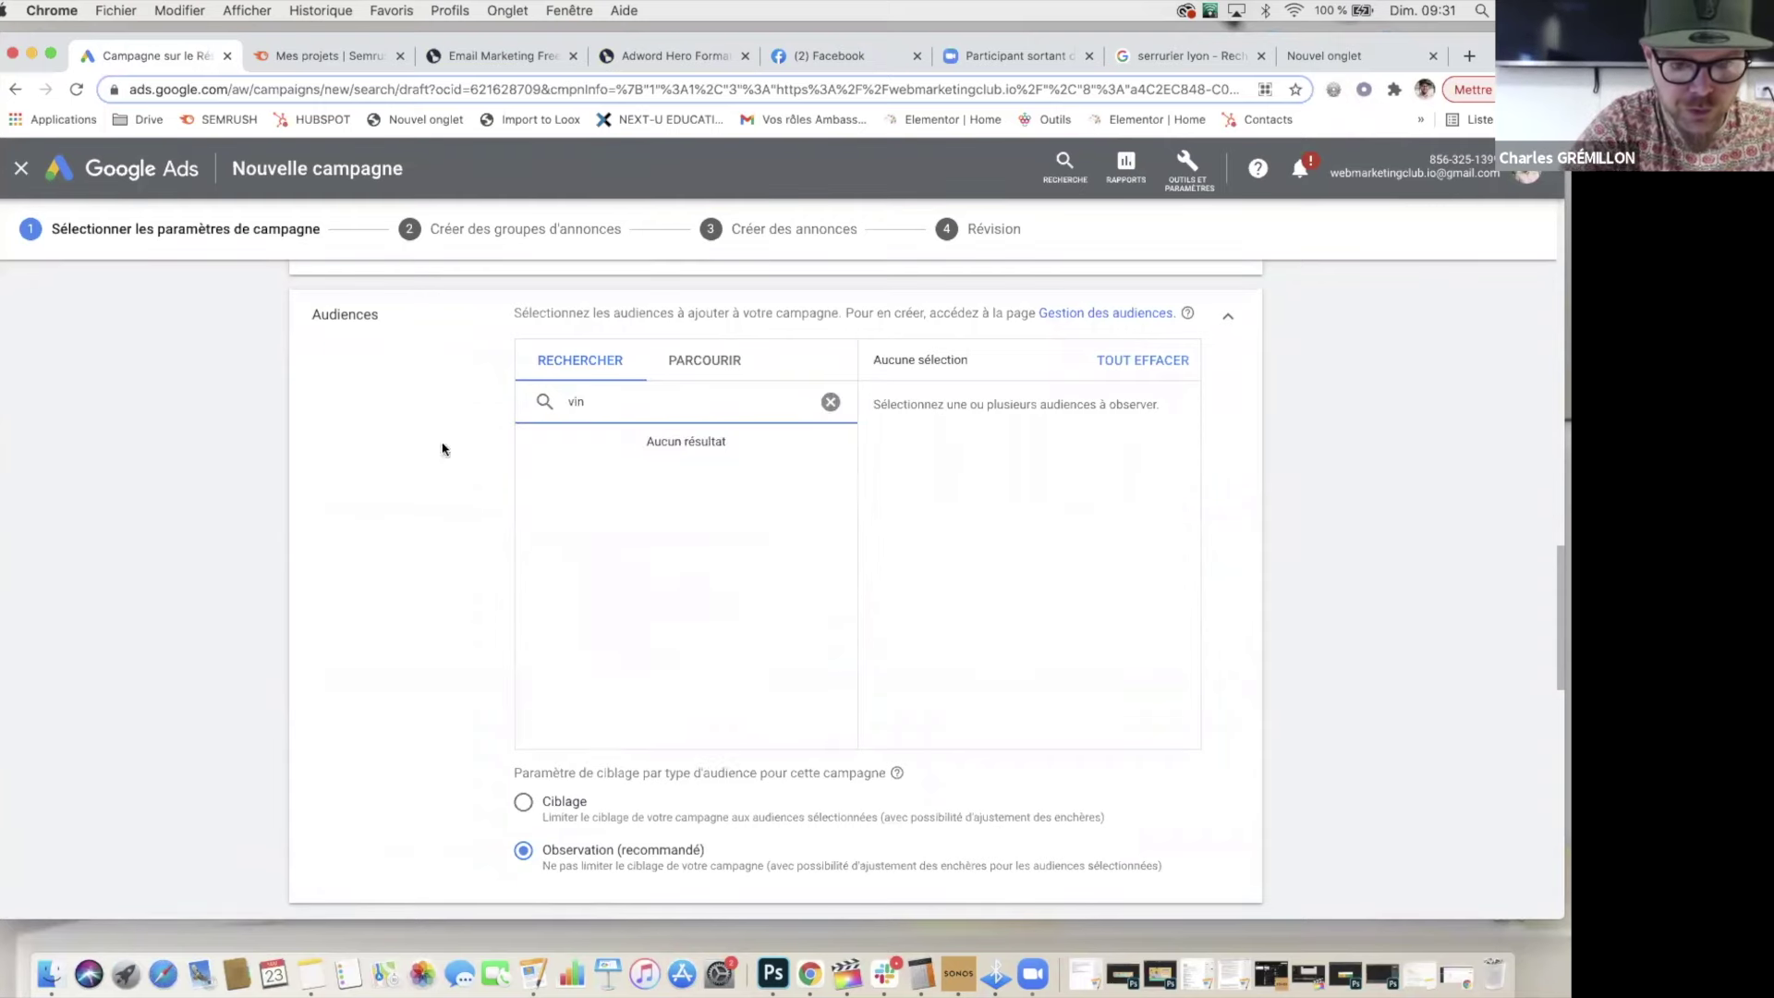
{"action": "left_click", "coordinate": [832, 402]}
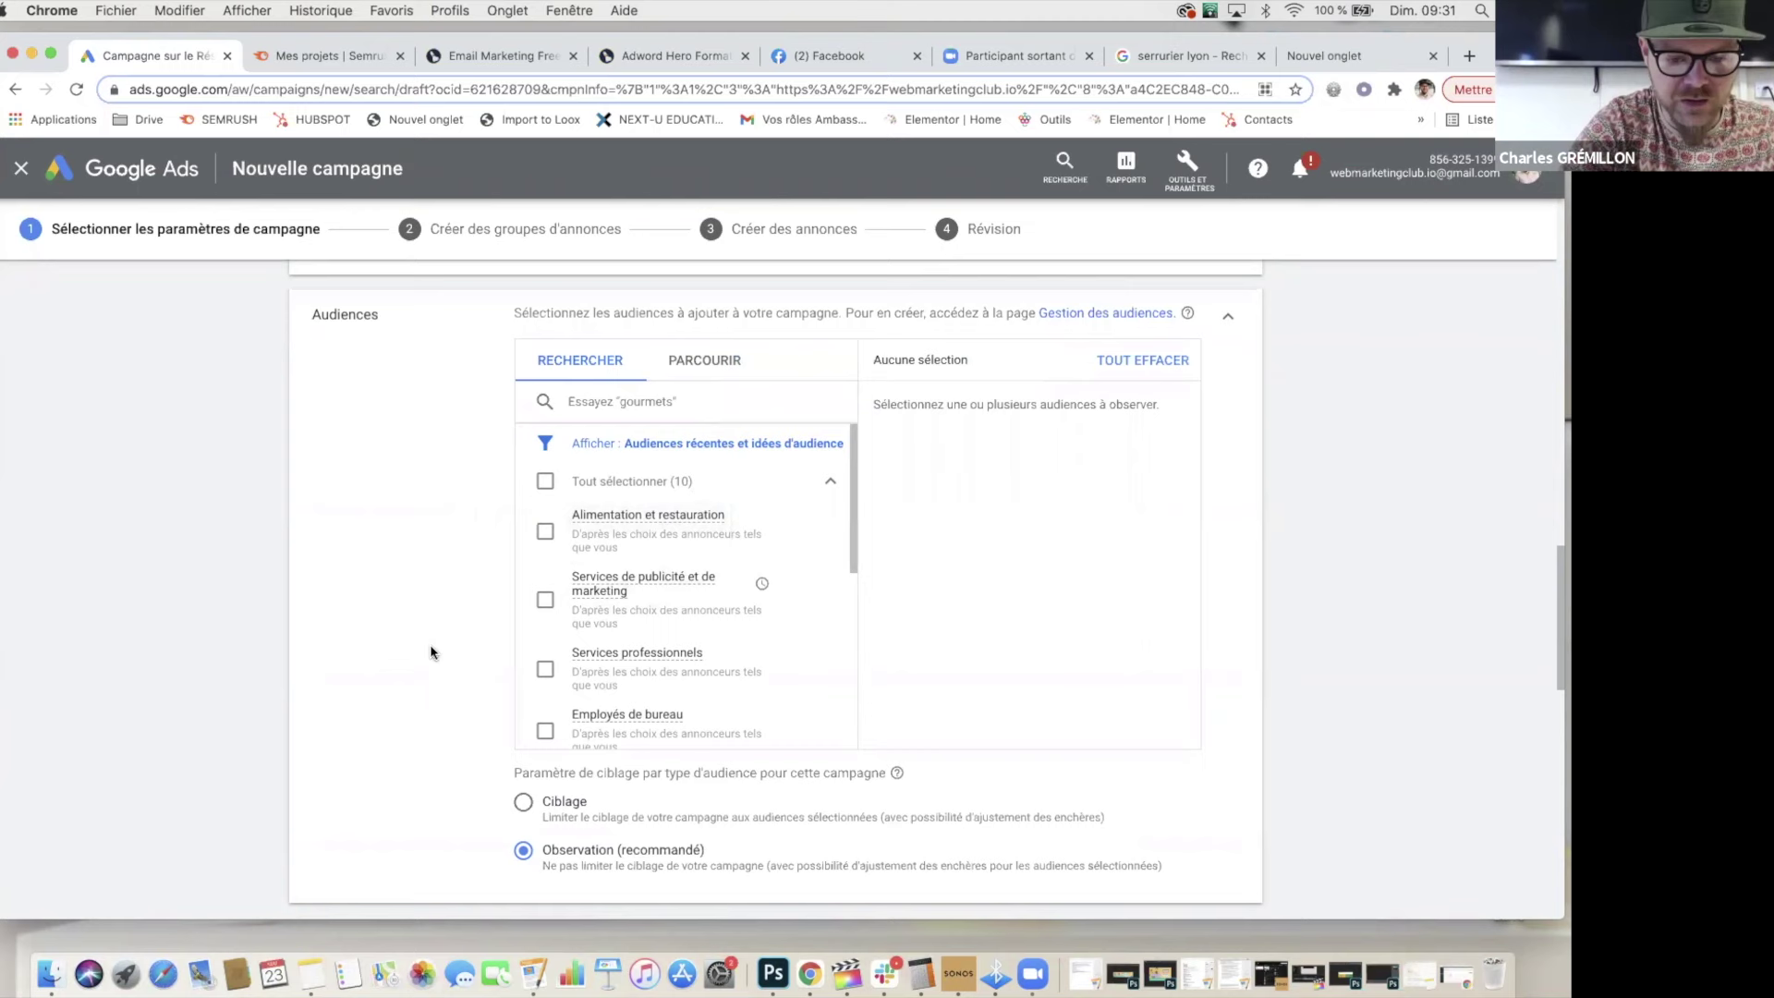
Step: Examine the suggested audience ideas, the targeting or observation setting and the campaign's language selection
{"action": "scroll", "coordinate": [443, 669], "scroll_direction": "down", "scroll_amount": 1}
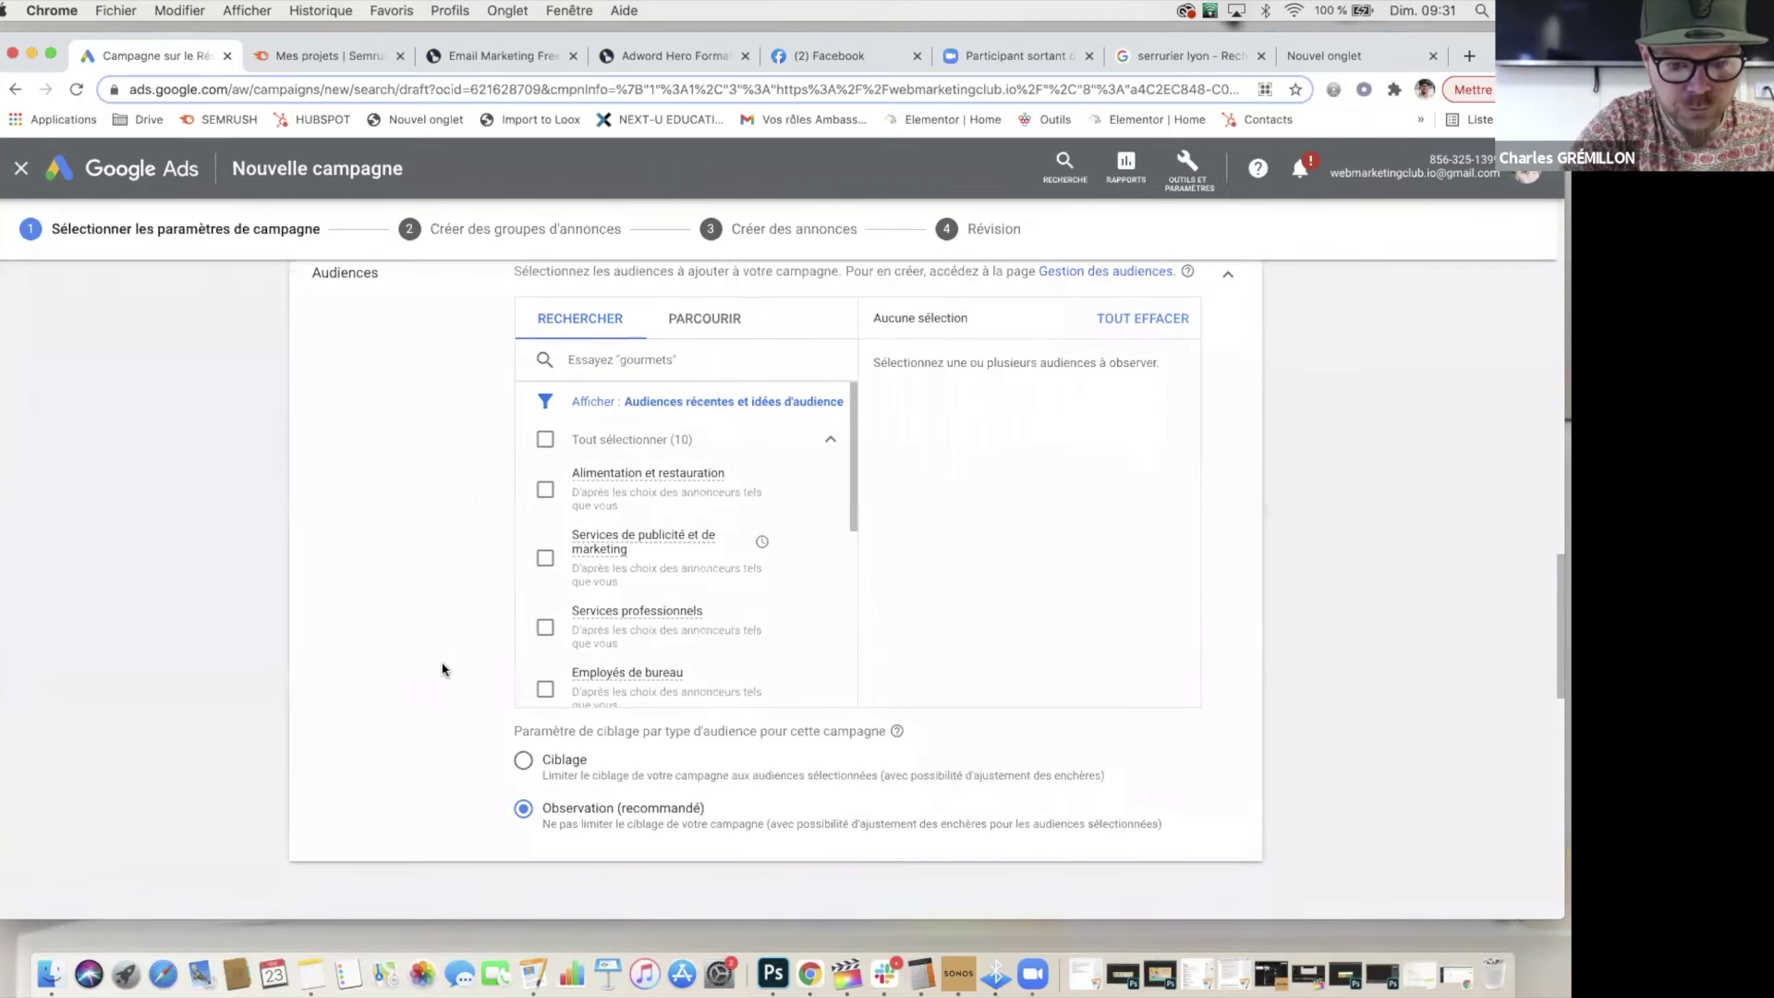
{"action": "scroll", "coordinate": [443, 669], "scroll_direction": "up", "scroll_amount": 1}
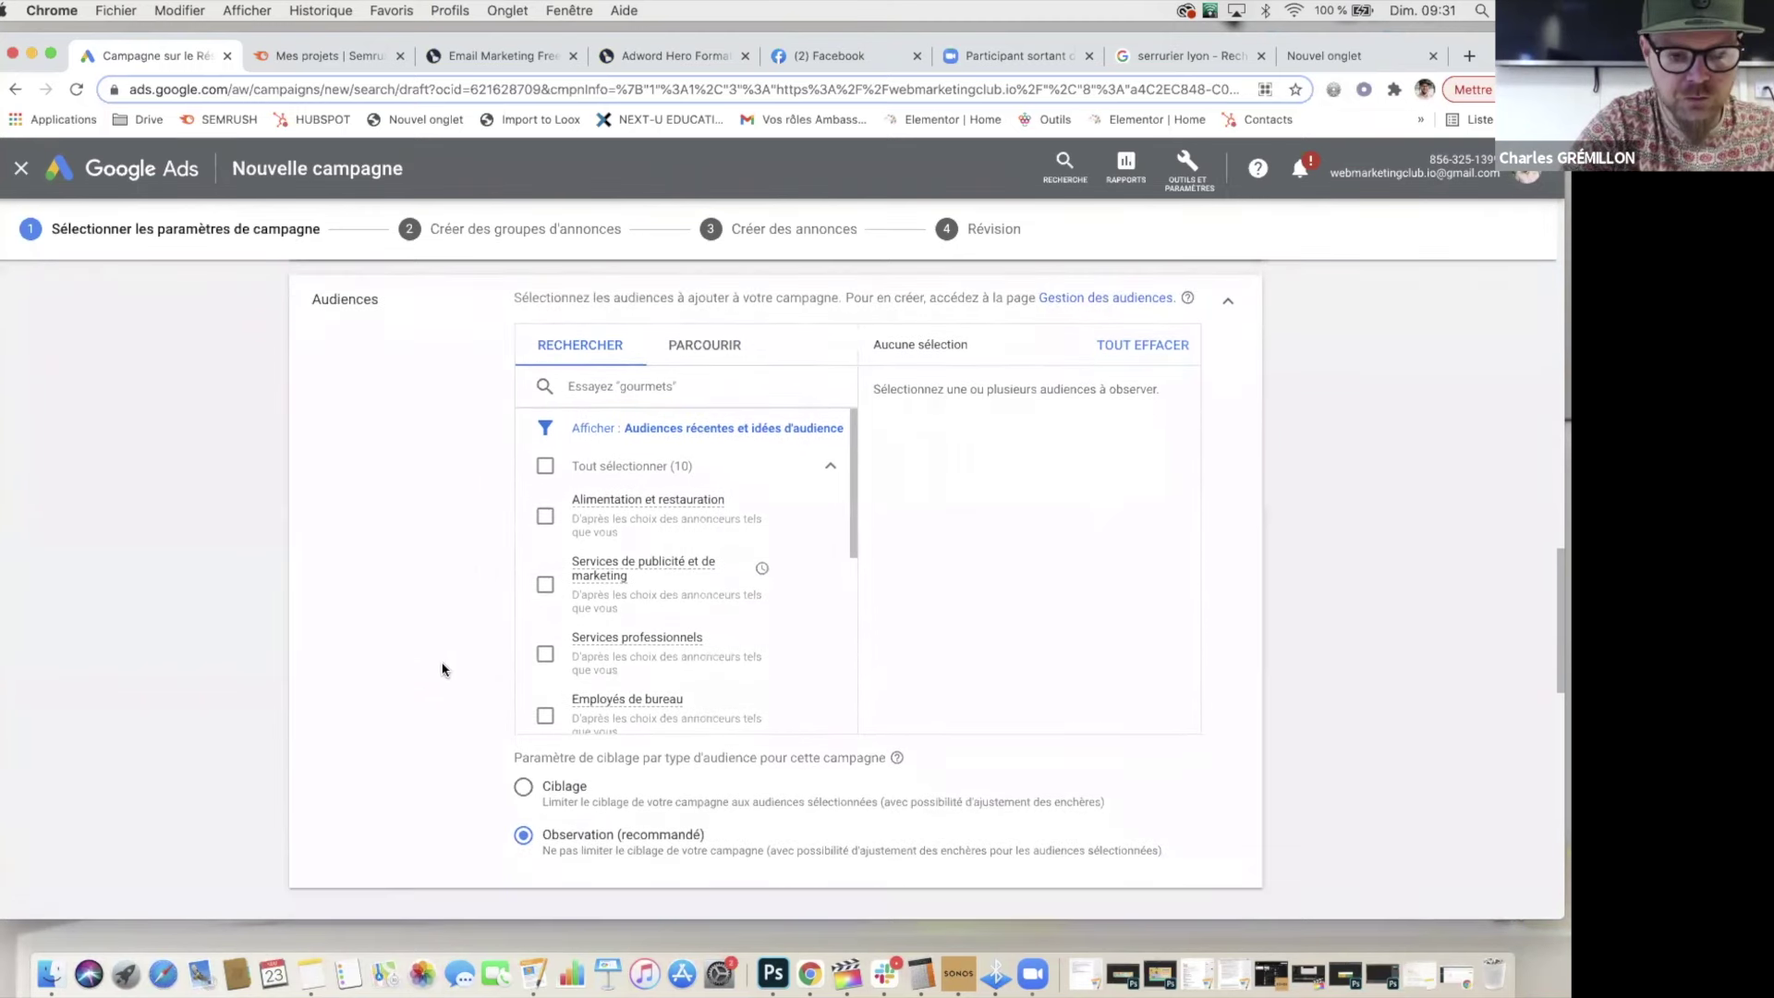
{"action": "scroll", "coordinate": [442, 669], "scroll_direction": "up", "scroll_amount": 1}
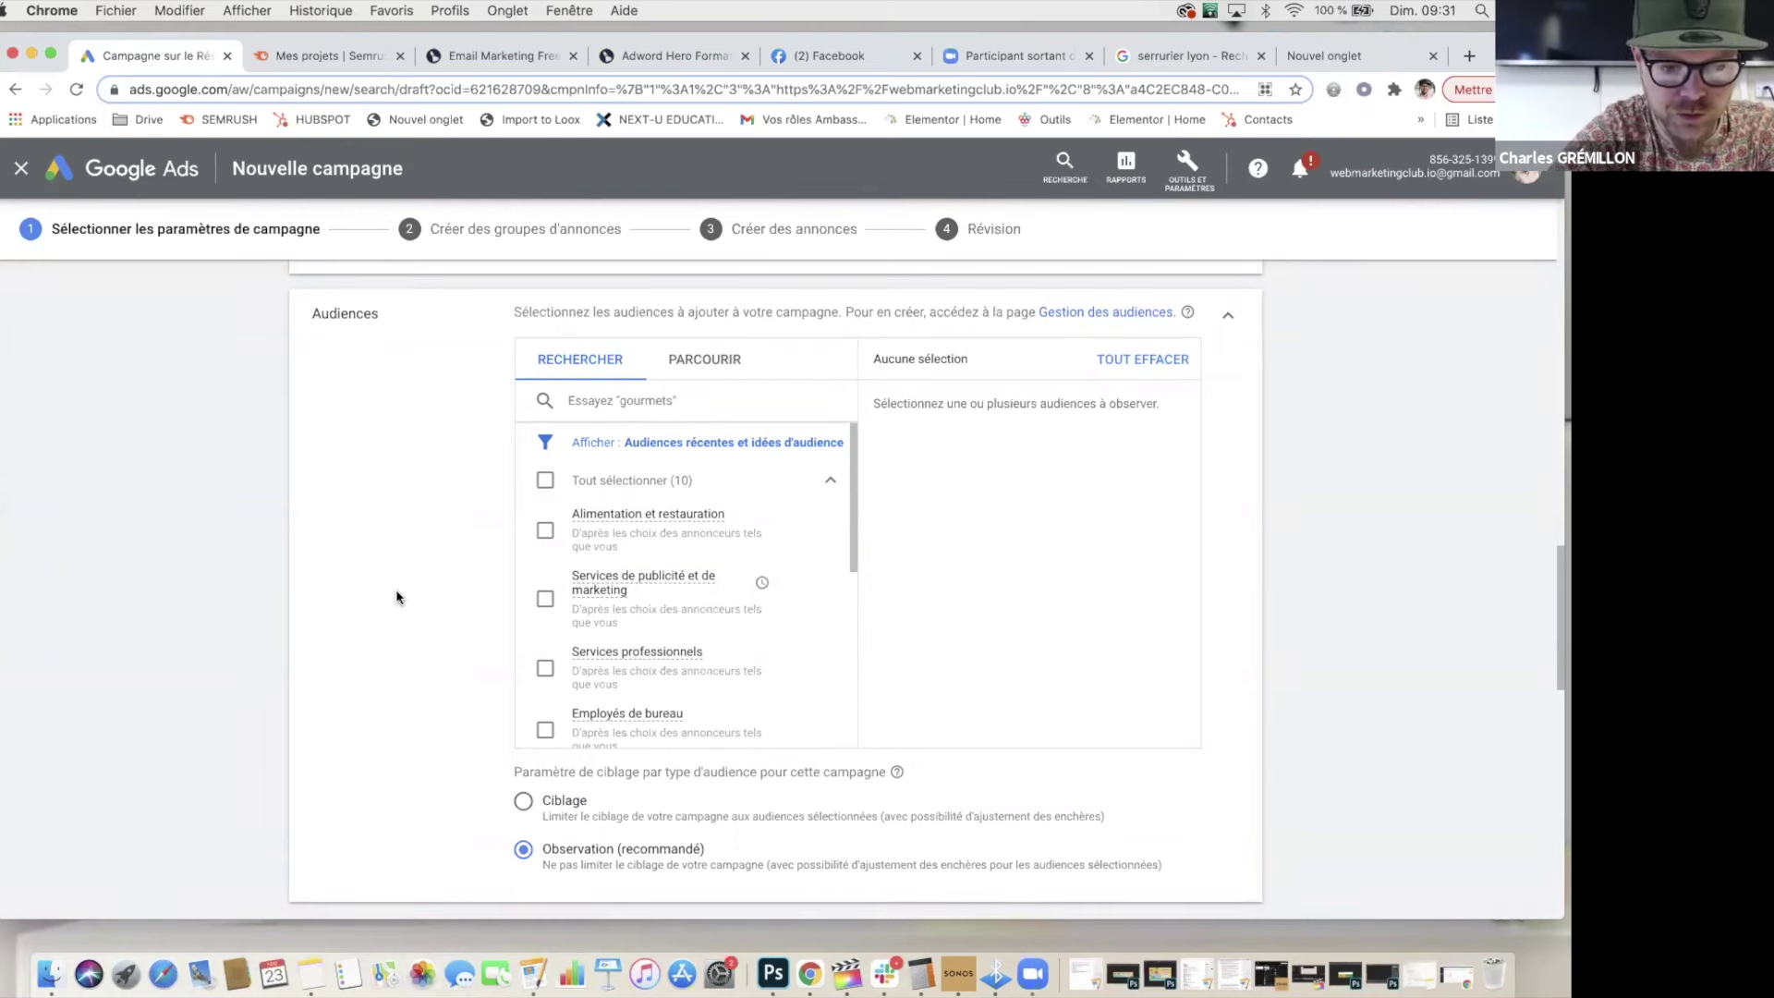
{"action": "scroll", "coordinate": [563, 634], "scroll_direction": "down", "scroll_amount": 6}
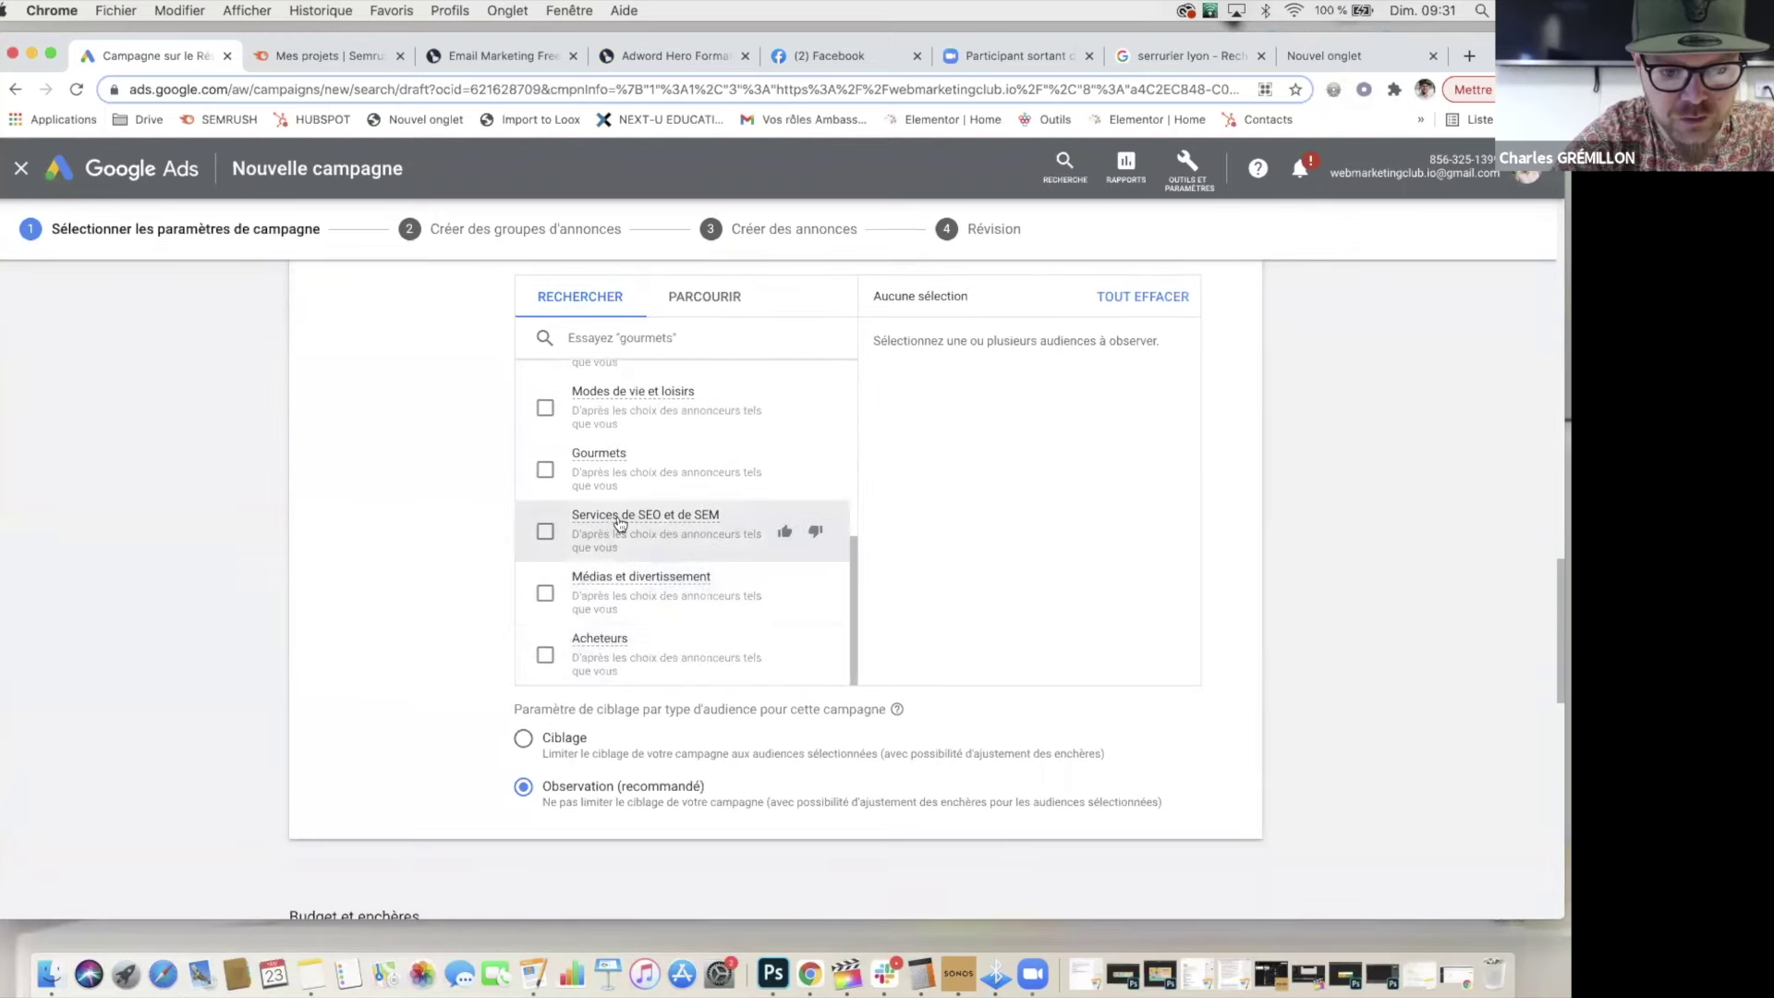
{"action": "scroll", "coordinate": [582, 507], "scroll_direction": "up", "scroll_amount": 2}
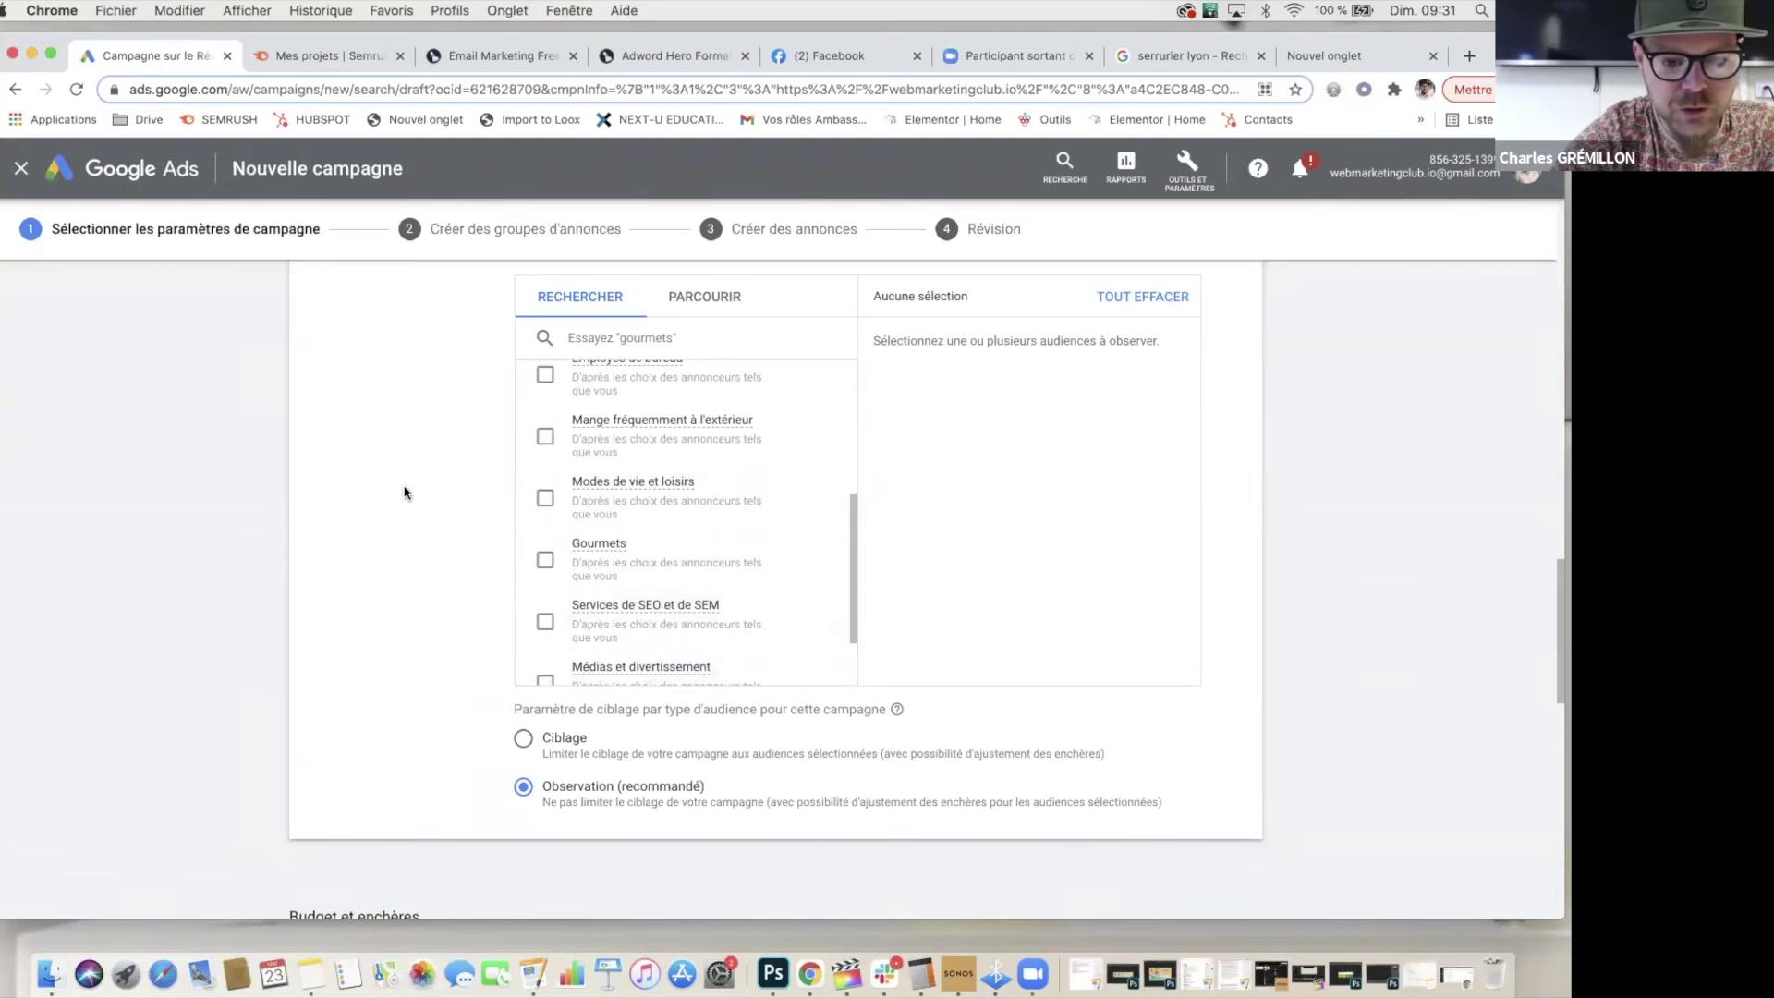
{"action": "scroll", "coordinate": [405, 492], "scroll_direction": "up", "scroll_amount": 1}
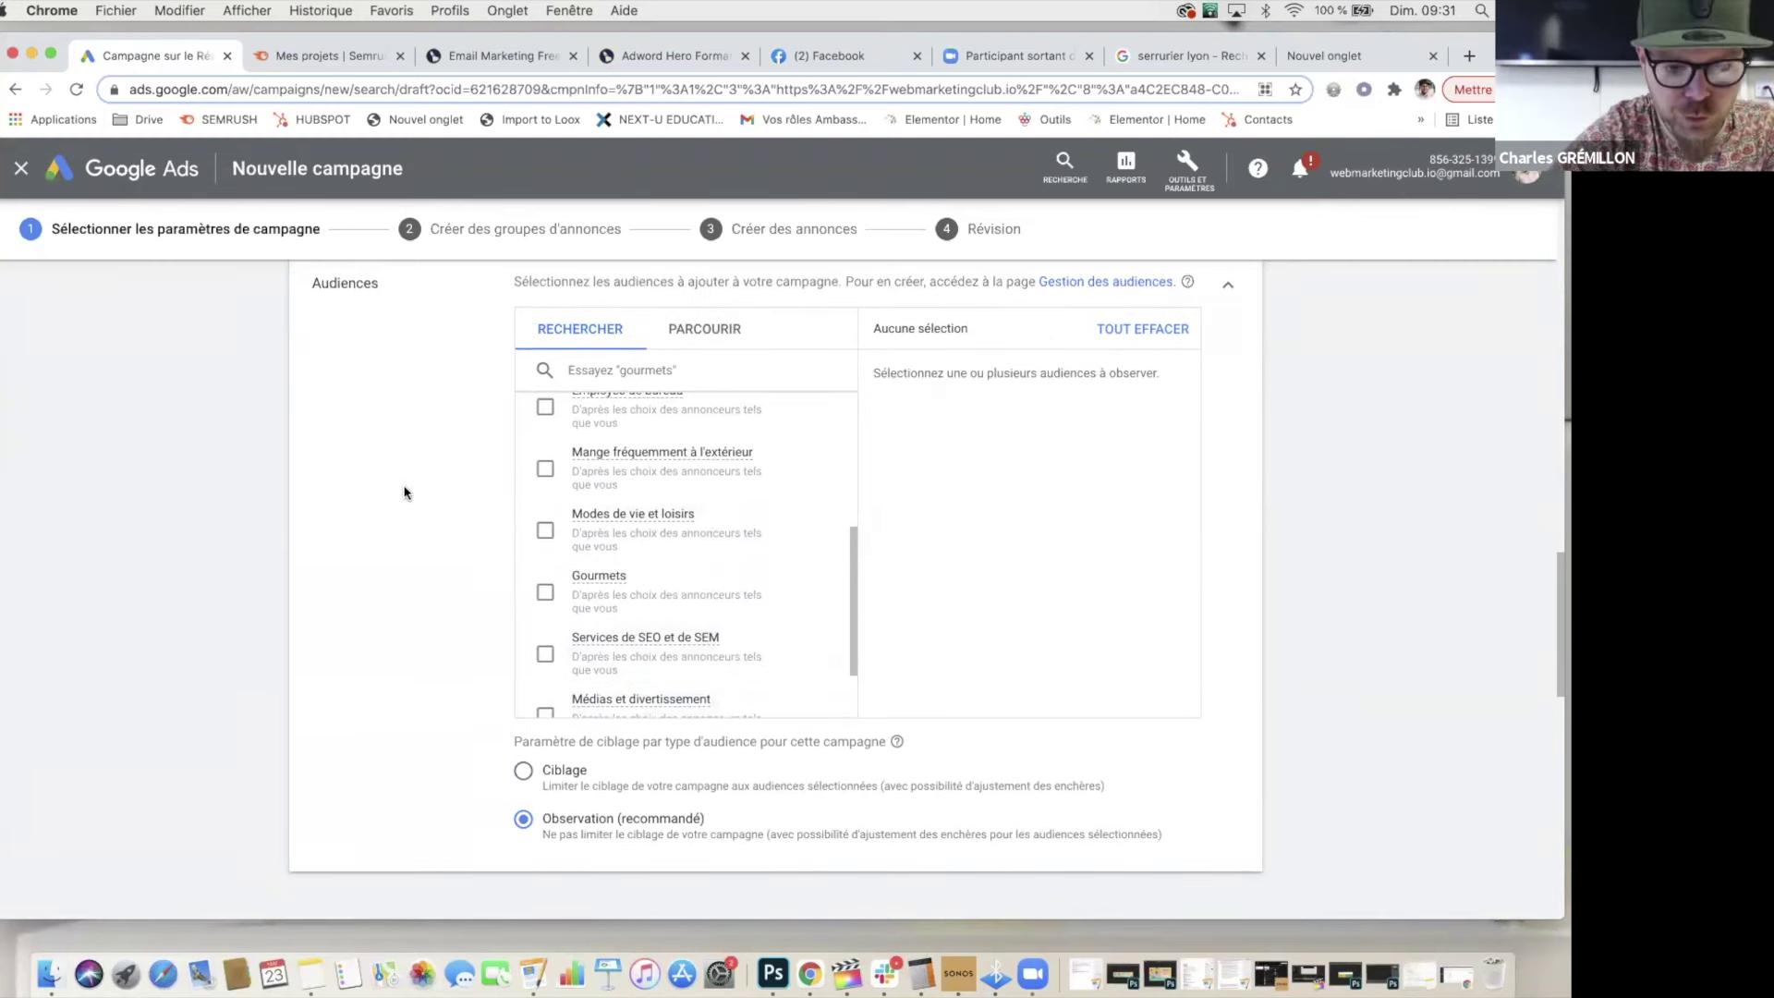
{"action": "scroll", "coordinate": [662, 559], "scroll_direction": "up", "scroll_amount": 5}
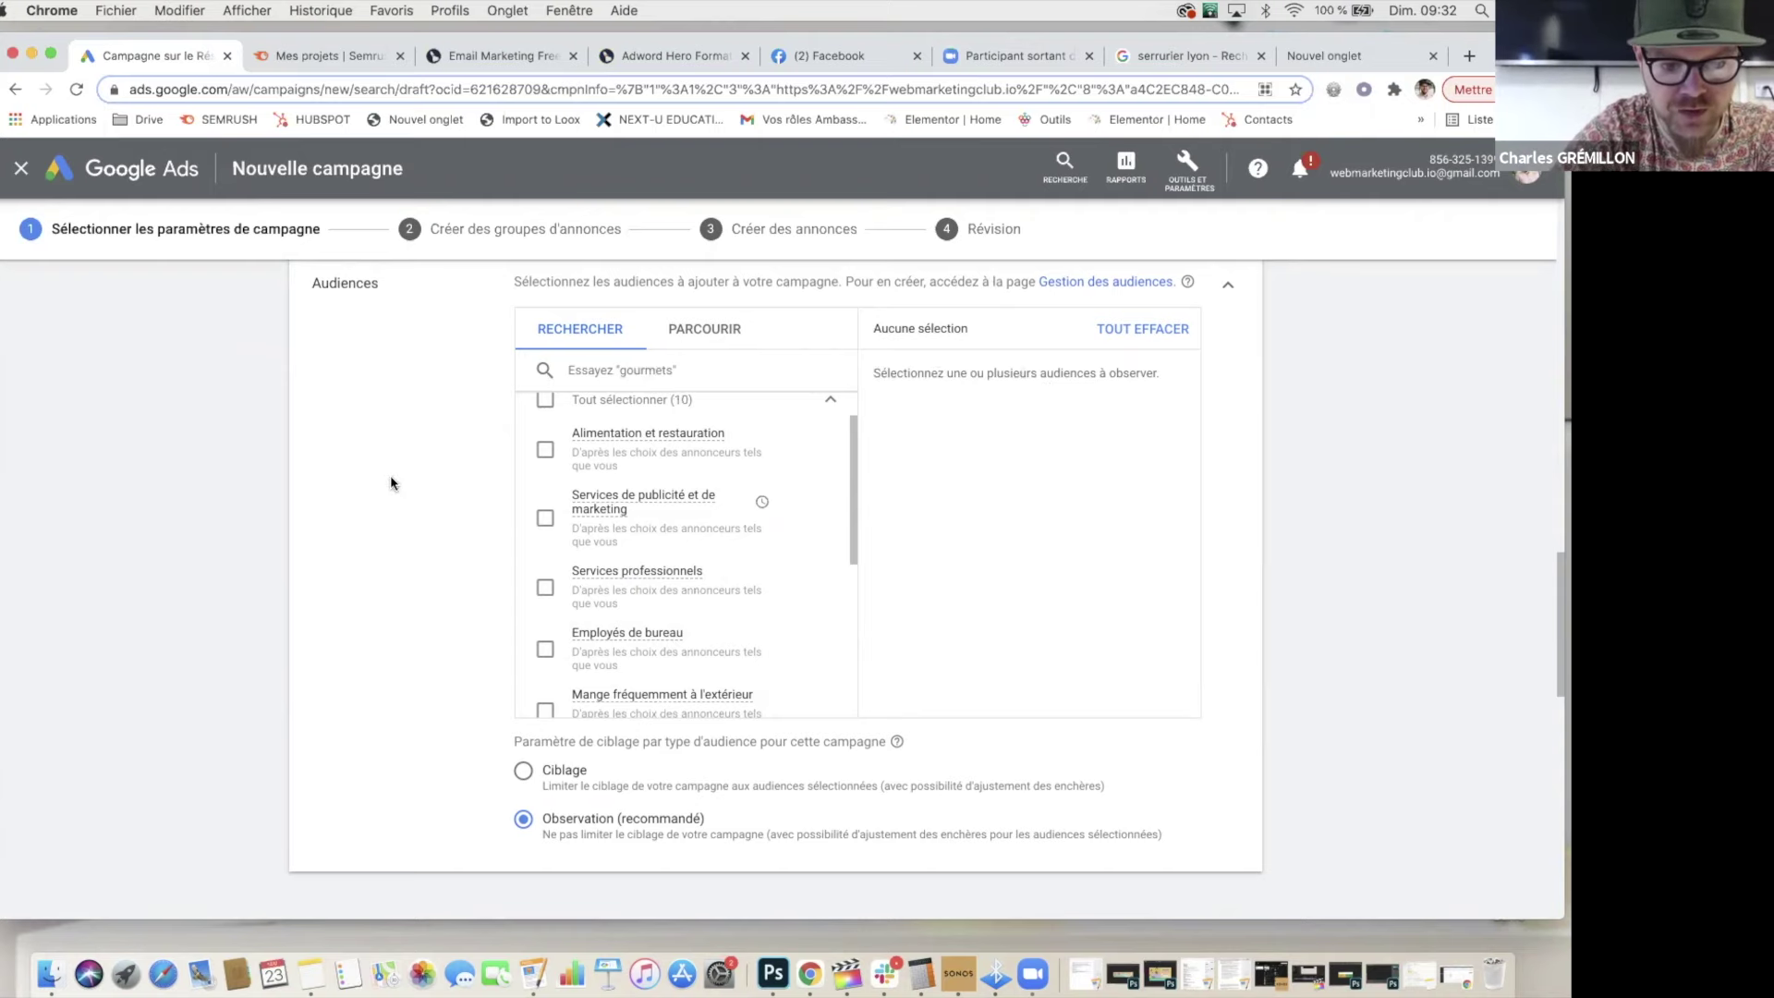
{"action": "scroll", "coordinate": [641, 497], "scroll_direction": "up", "scroll_amount": 1}
{"action": "scroll", "coordinate": [641, 497], "scroll_direction": "up", "scroll_amount": 4}
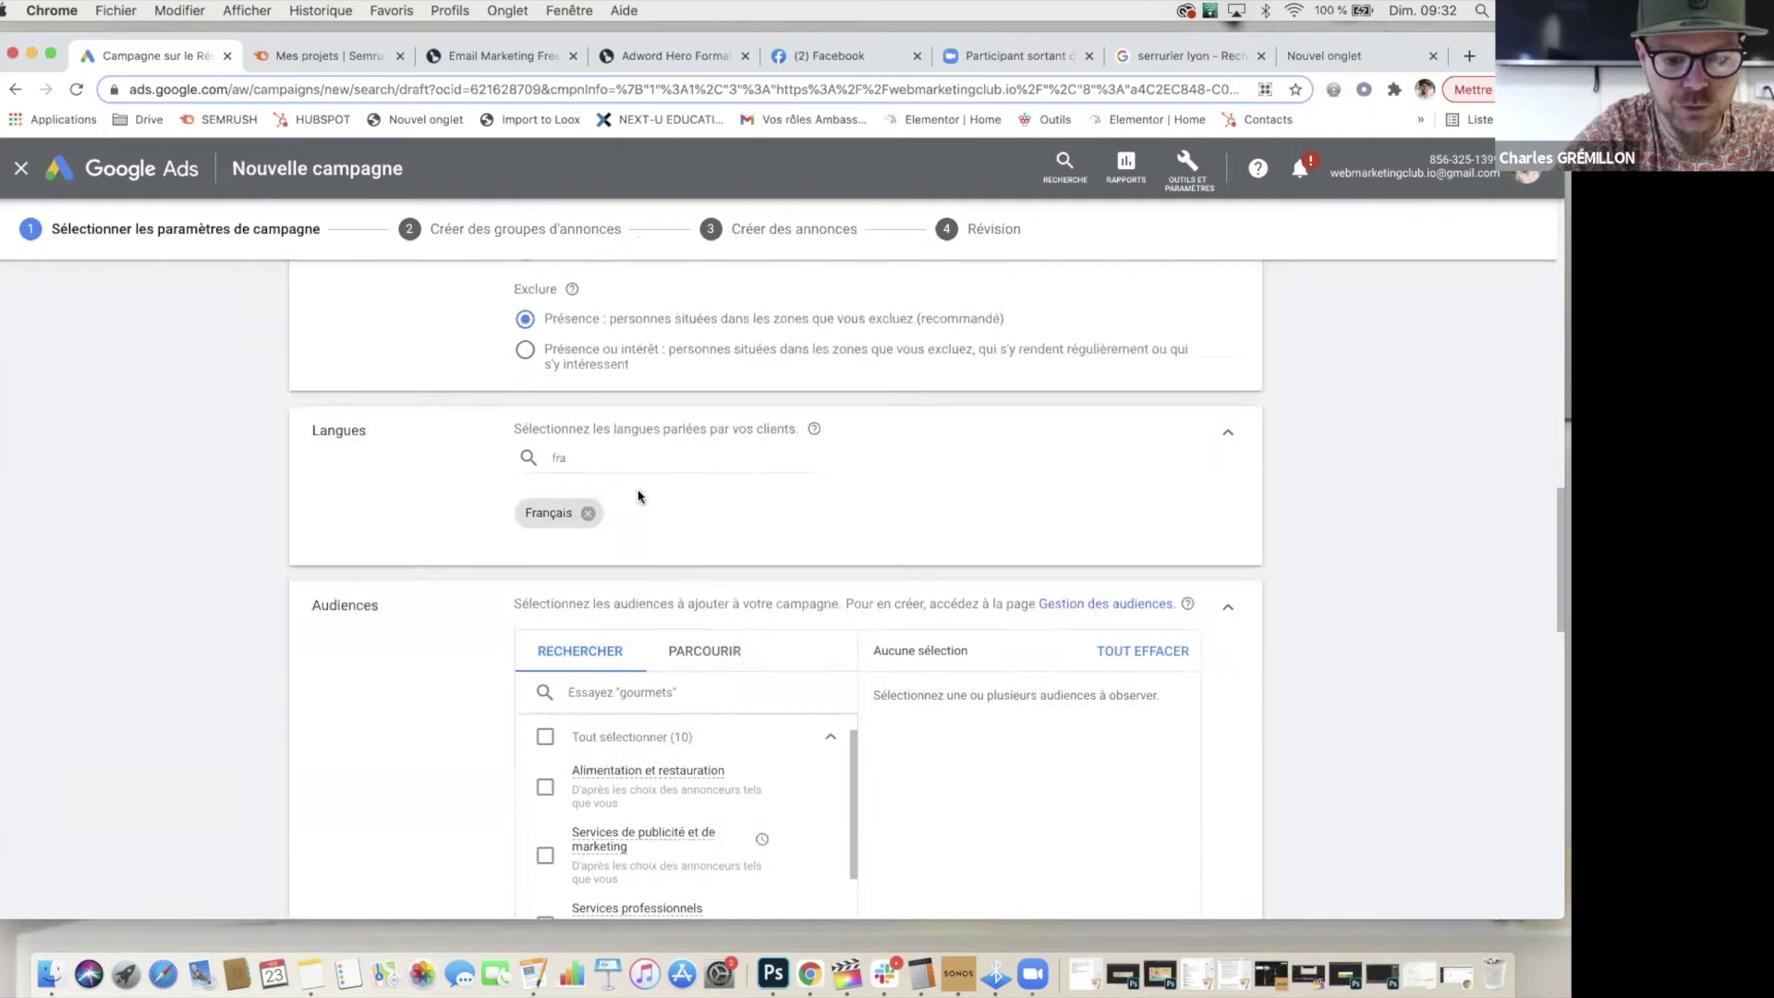
{"action": "scroll", "coordinate": [425, 657], "scroll_direction": "down", "scroll_amount": 3}
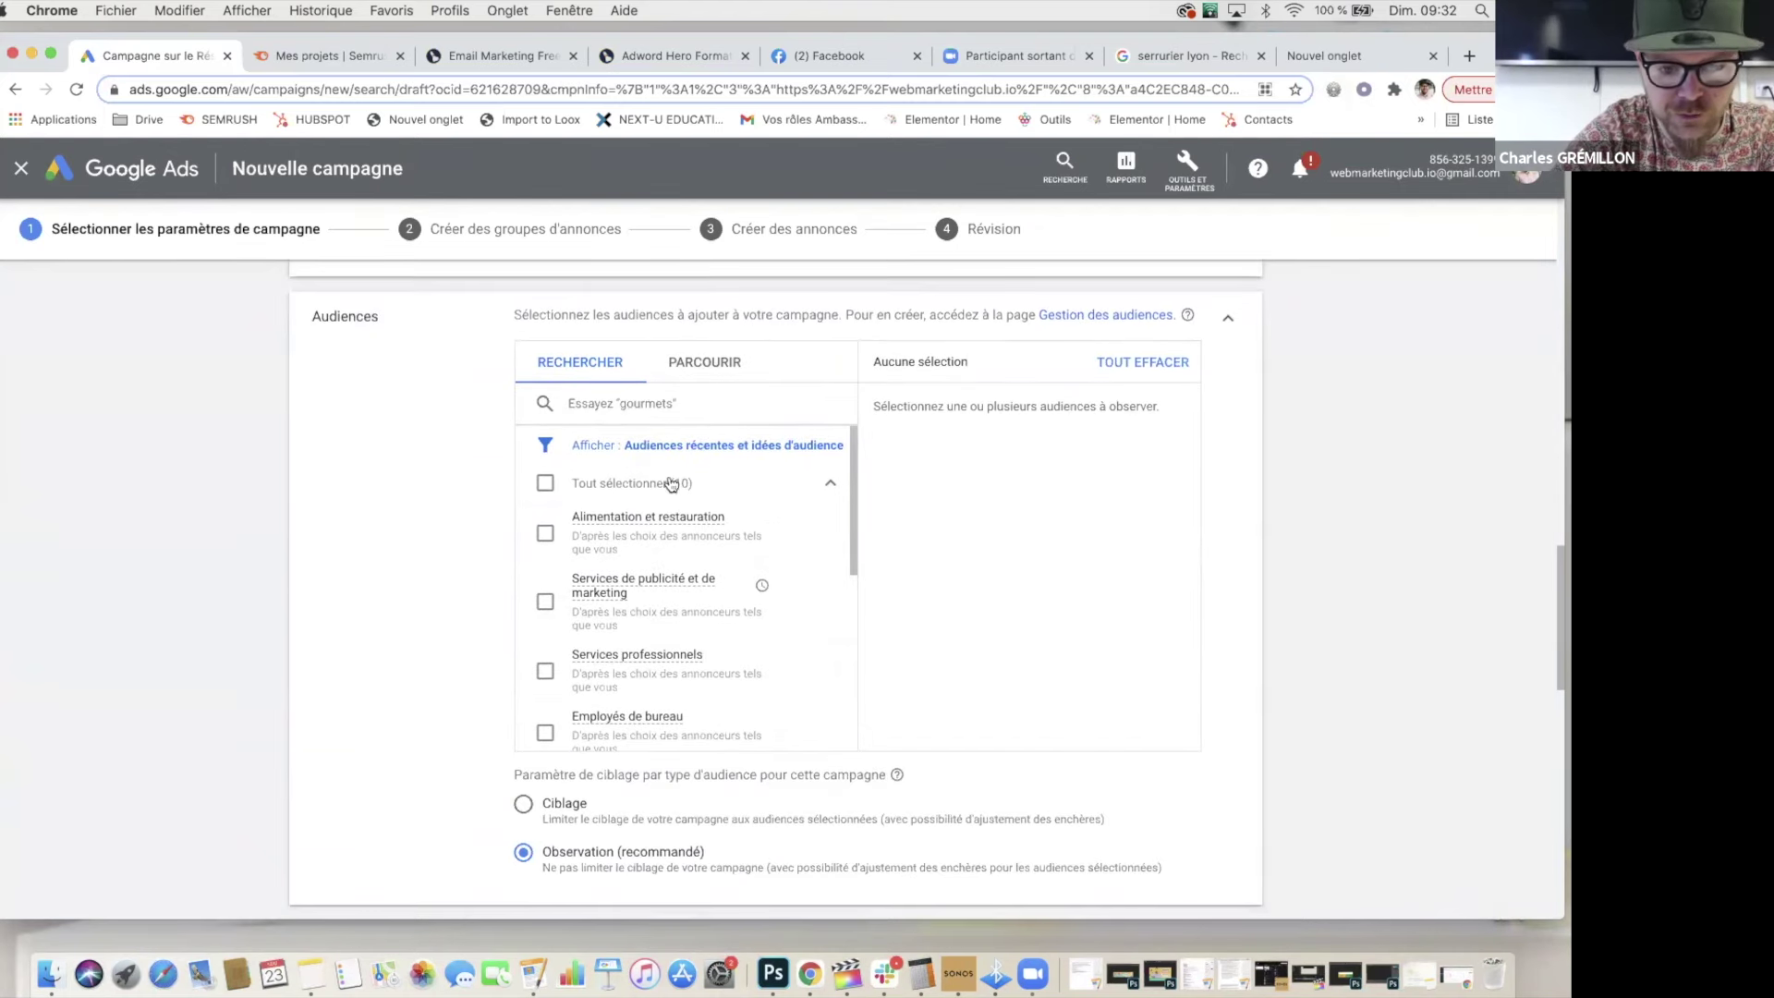
Step: Set the campaign's average daily budget to 100 €
{"action": "scroll", "coordinate": [695, 617], "scroll_direction": "down", "scroll_amount": 3}
{"action": "scroll", "coordinate": [695, 617], "scroll_direction": "down", "scroll_amount": 1}
{"action": "scroll", "coordinate": [447, 634], "scroll_direction": "down", "scroll_amount": 4}
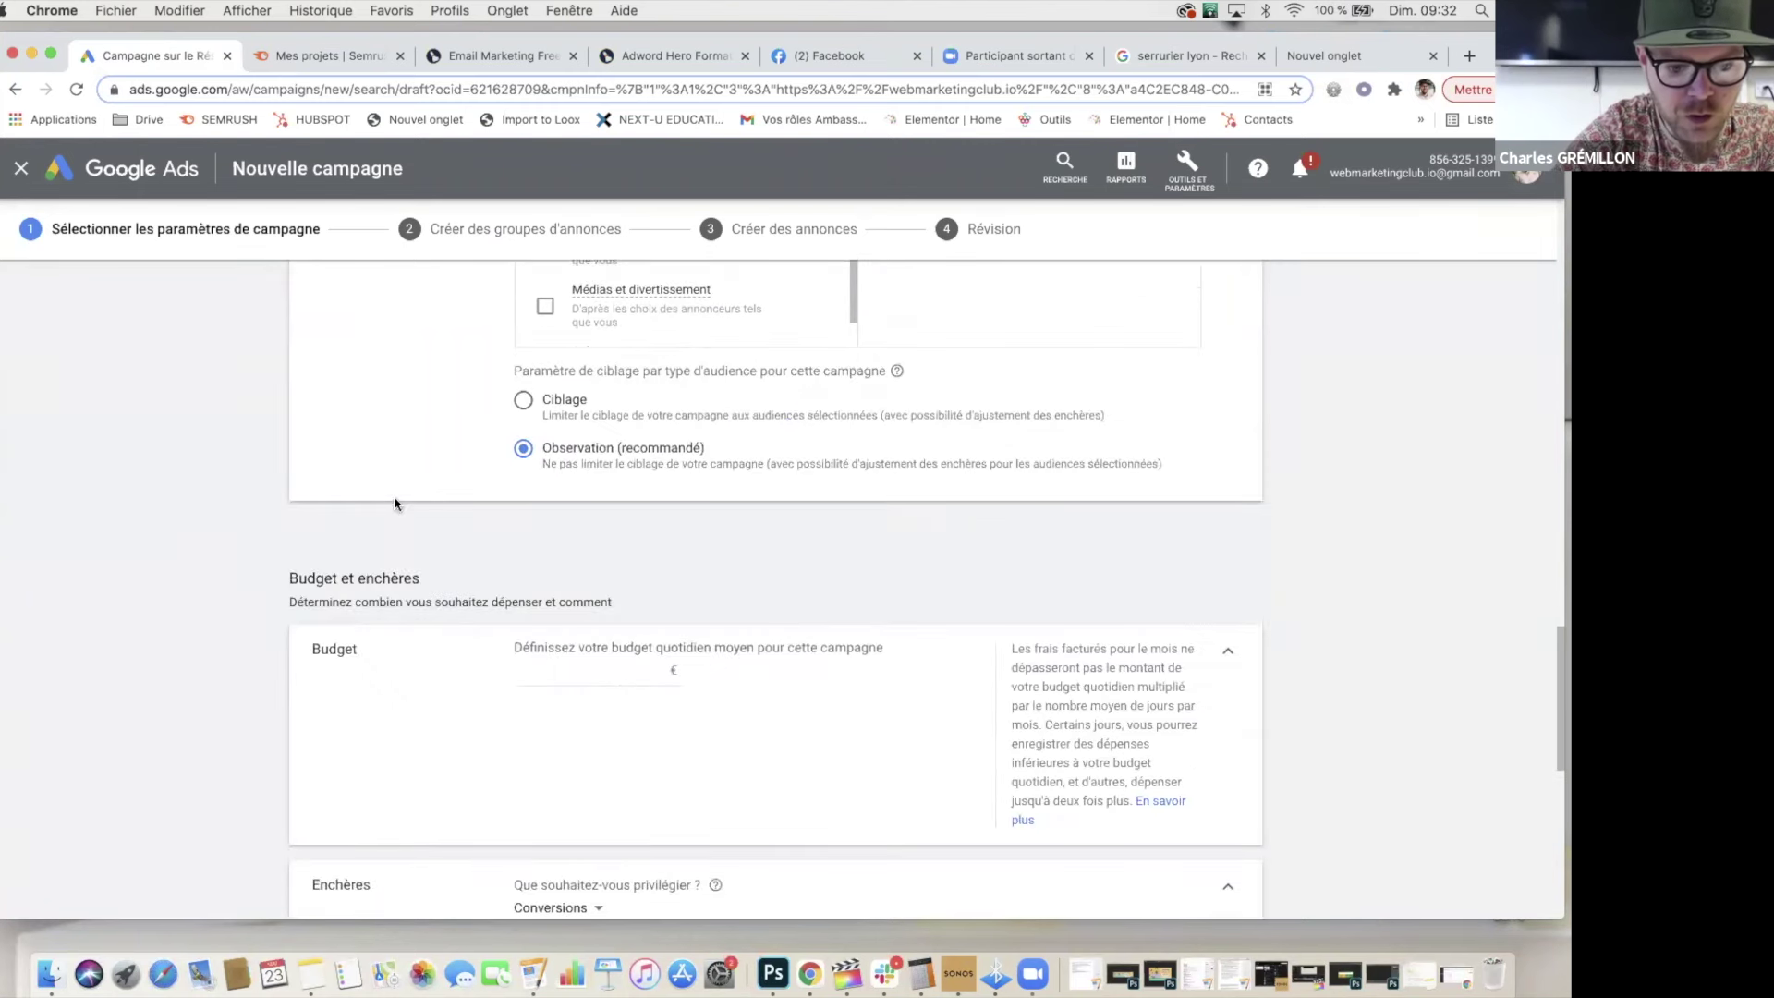
{"action": "scroll", "coordinate": [268, 596], "scroll_direction": "down", "scroll_amount": 2}
{"action": "left_click", "coordinate": [657, 465]}
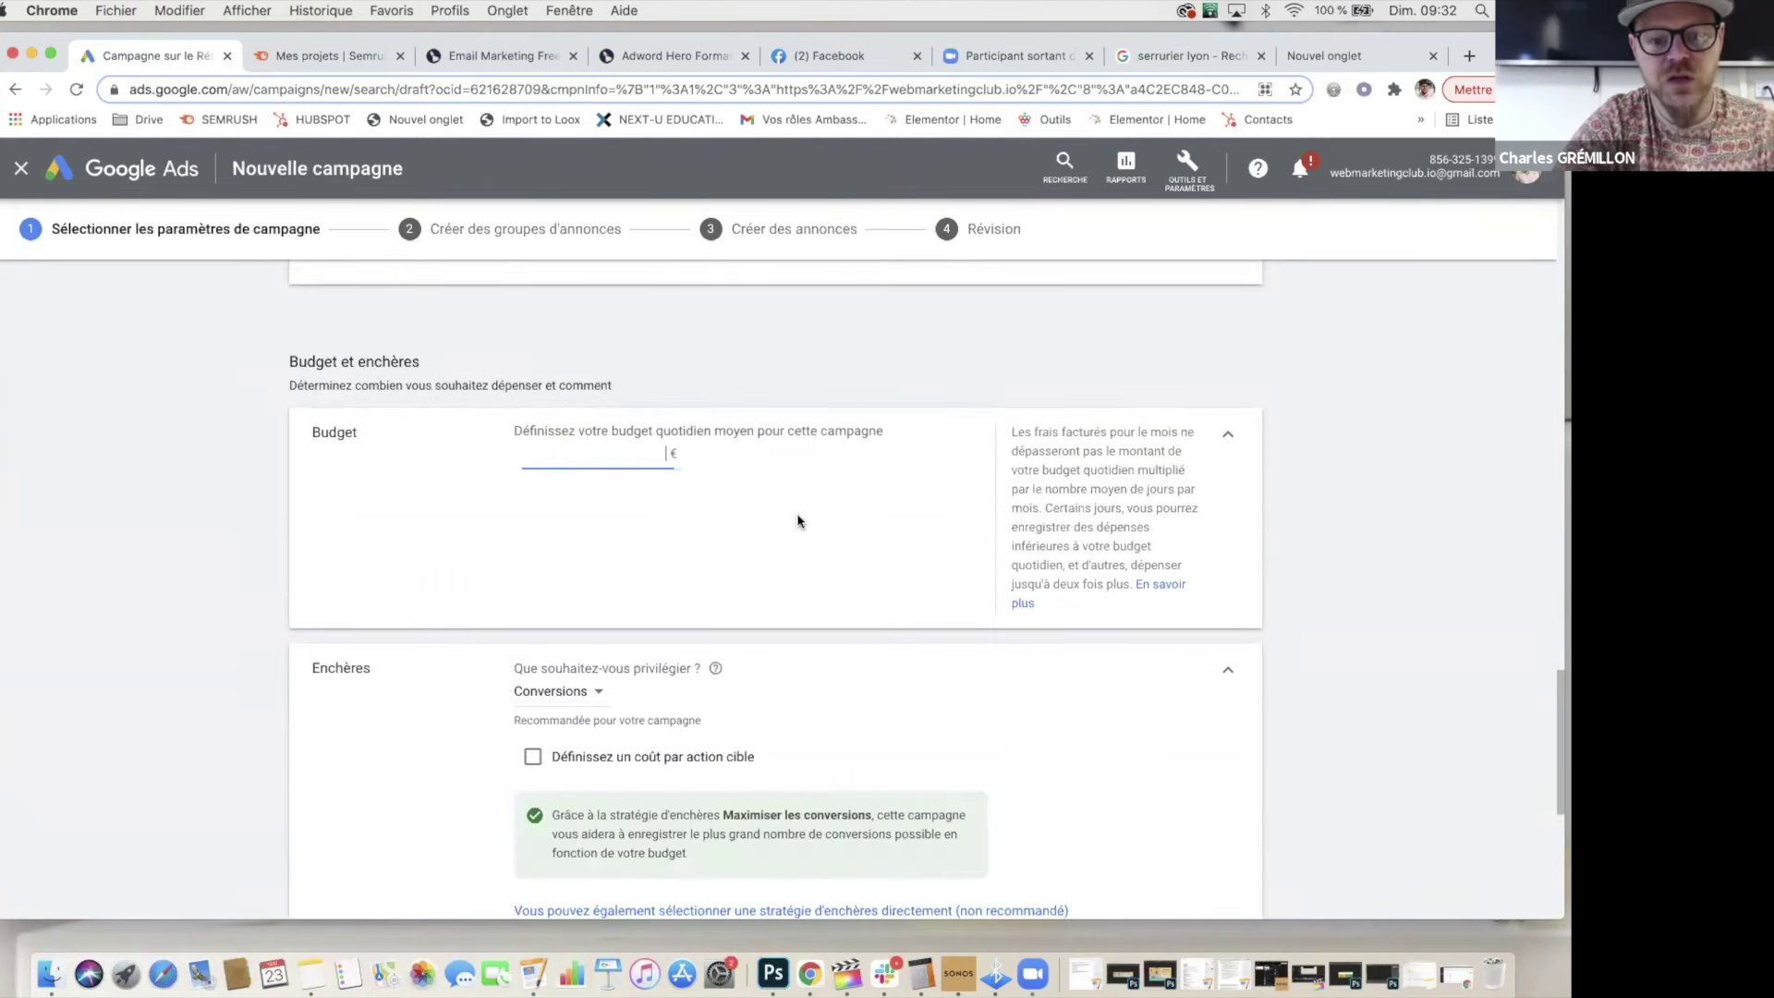
{"action": "type", "text": "100"}
{"action": "key", "text": "BackSpace"}
{"action": "key", "text": "BackSpace"}
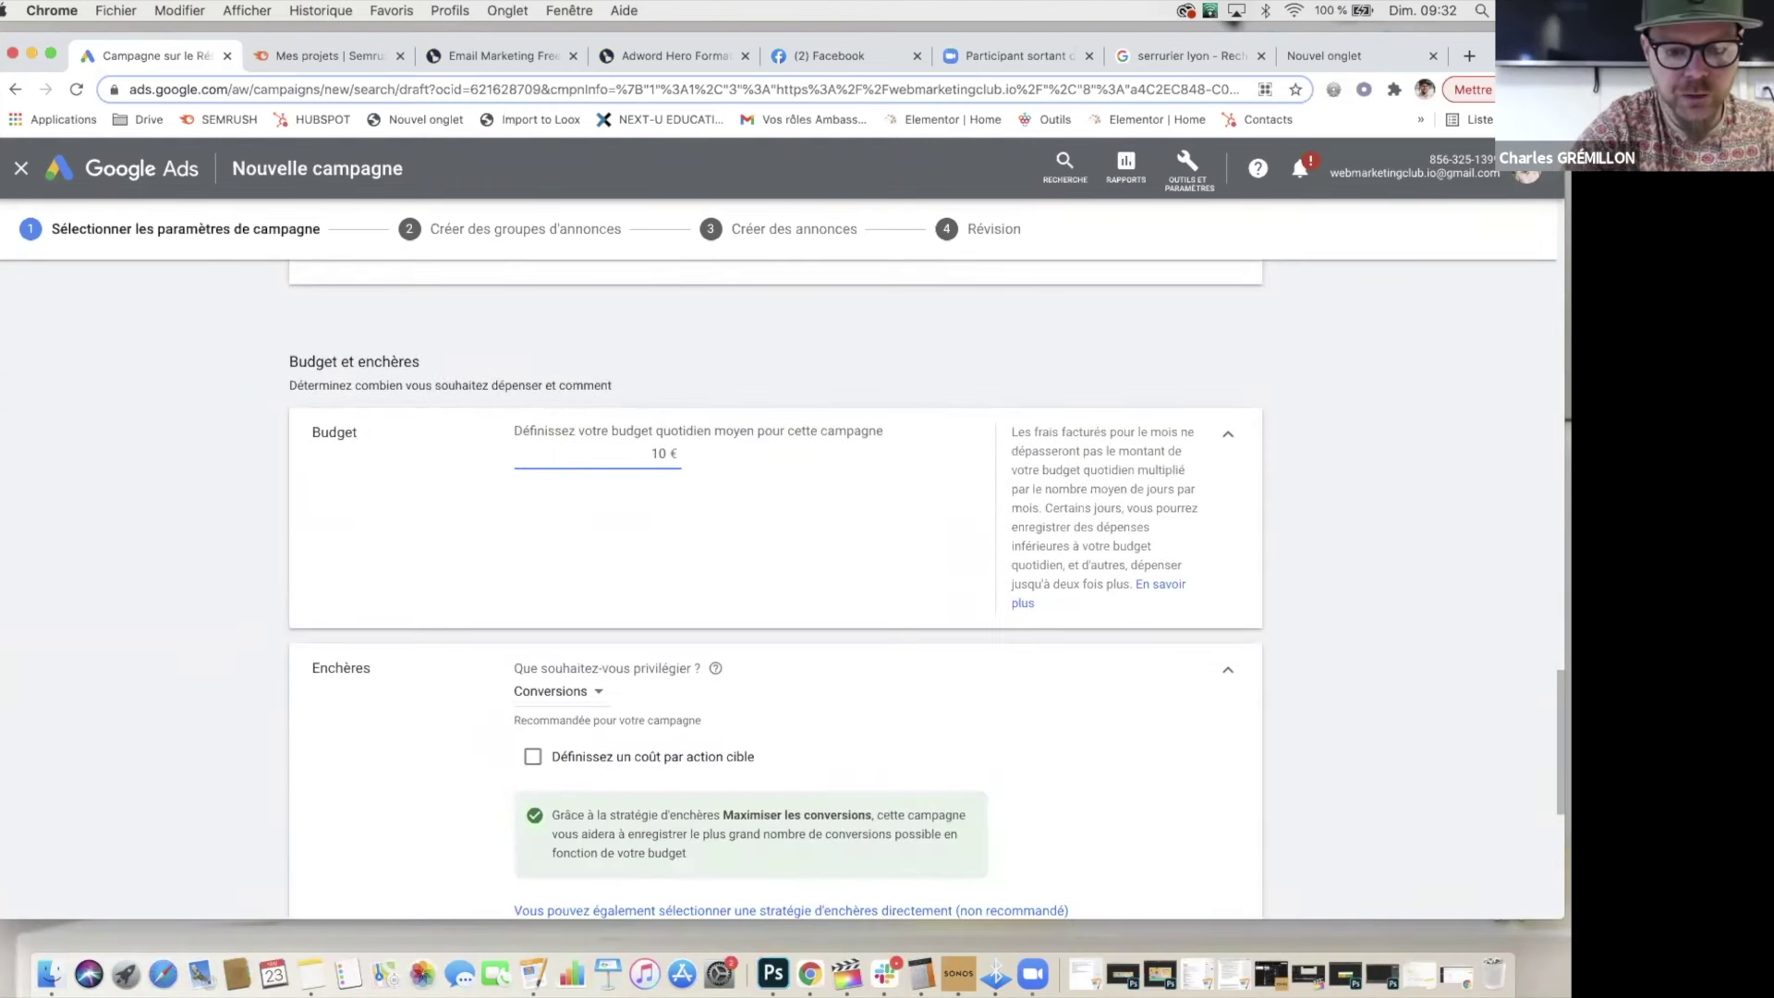
{"action": "type", "text": "0000"}
{"action": "key", "text": "BackSpace"}
{"action": "key", "text": "BackSpace"}
{"action": "left_click", "coordinate": [546, 530]}
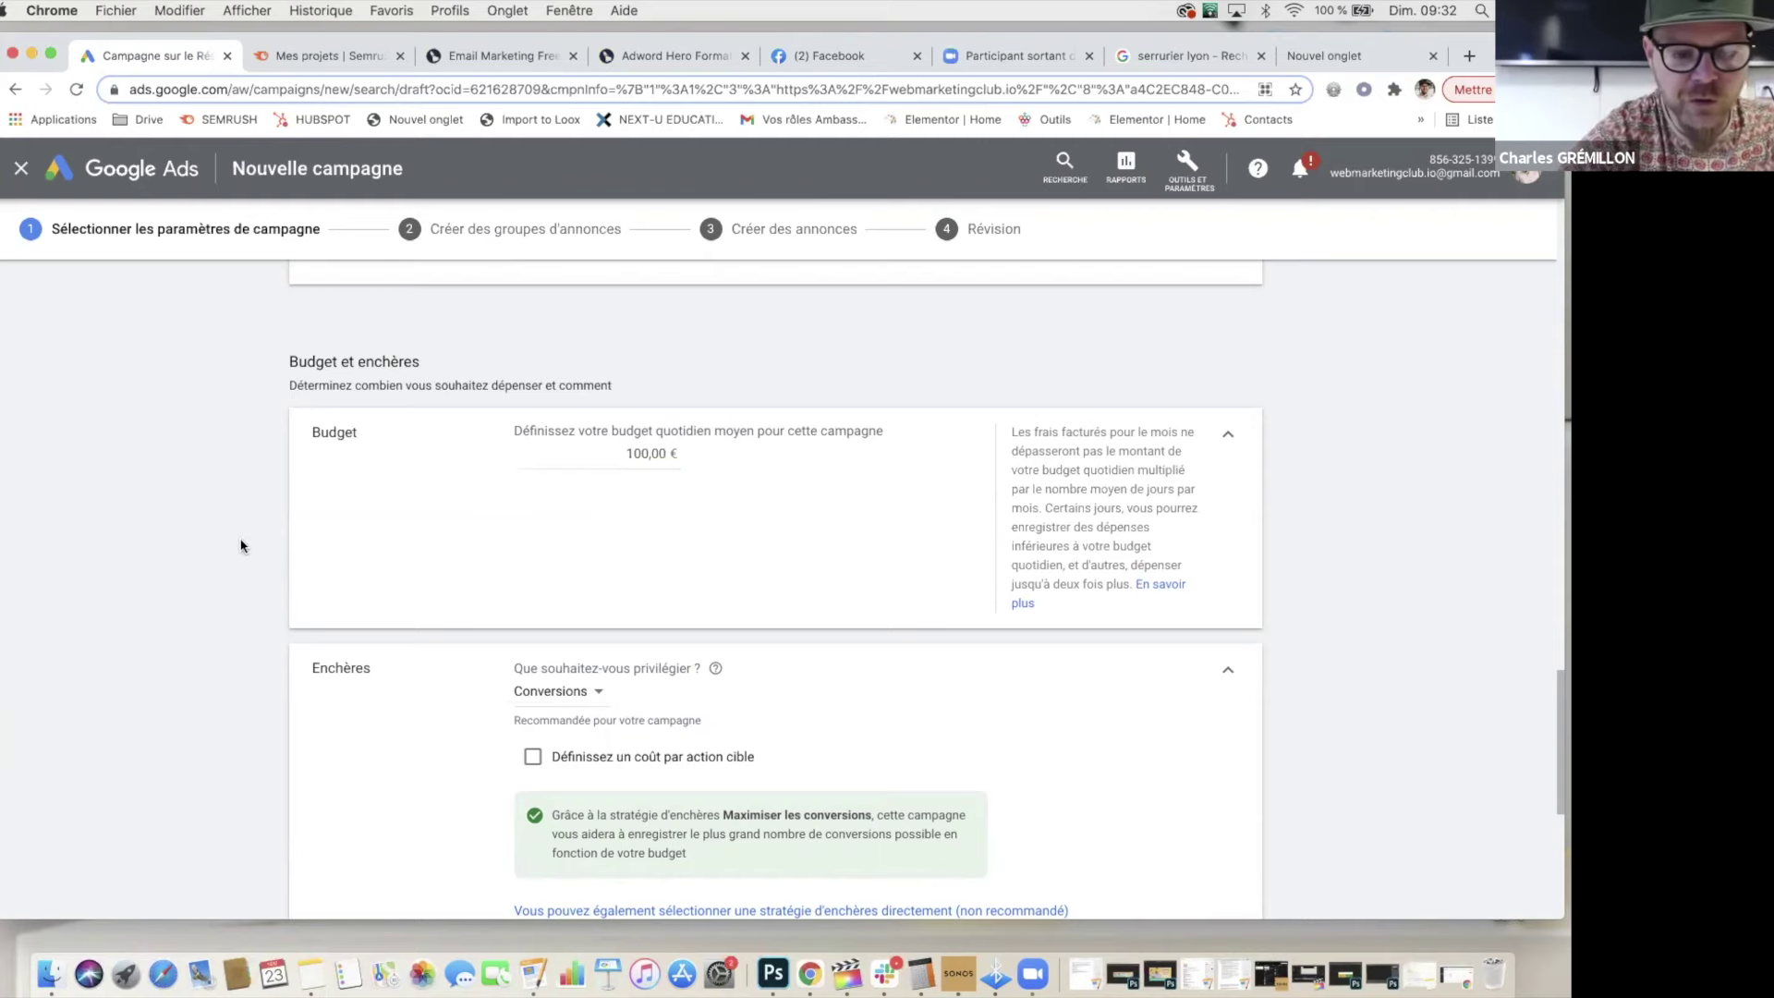
Step: Examine the campaign's bidding section, including the list of bidding priorities and the target cost per action option
{"action": "scroll", "coordinate": [240, 546], "scroll_direction": "down", "scroll_amount": 2}
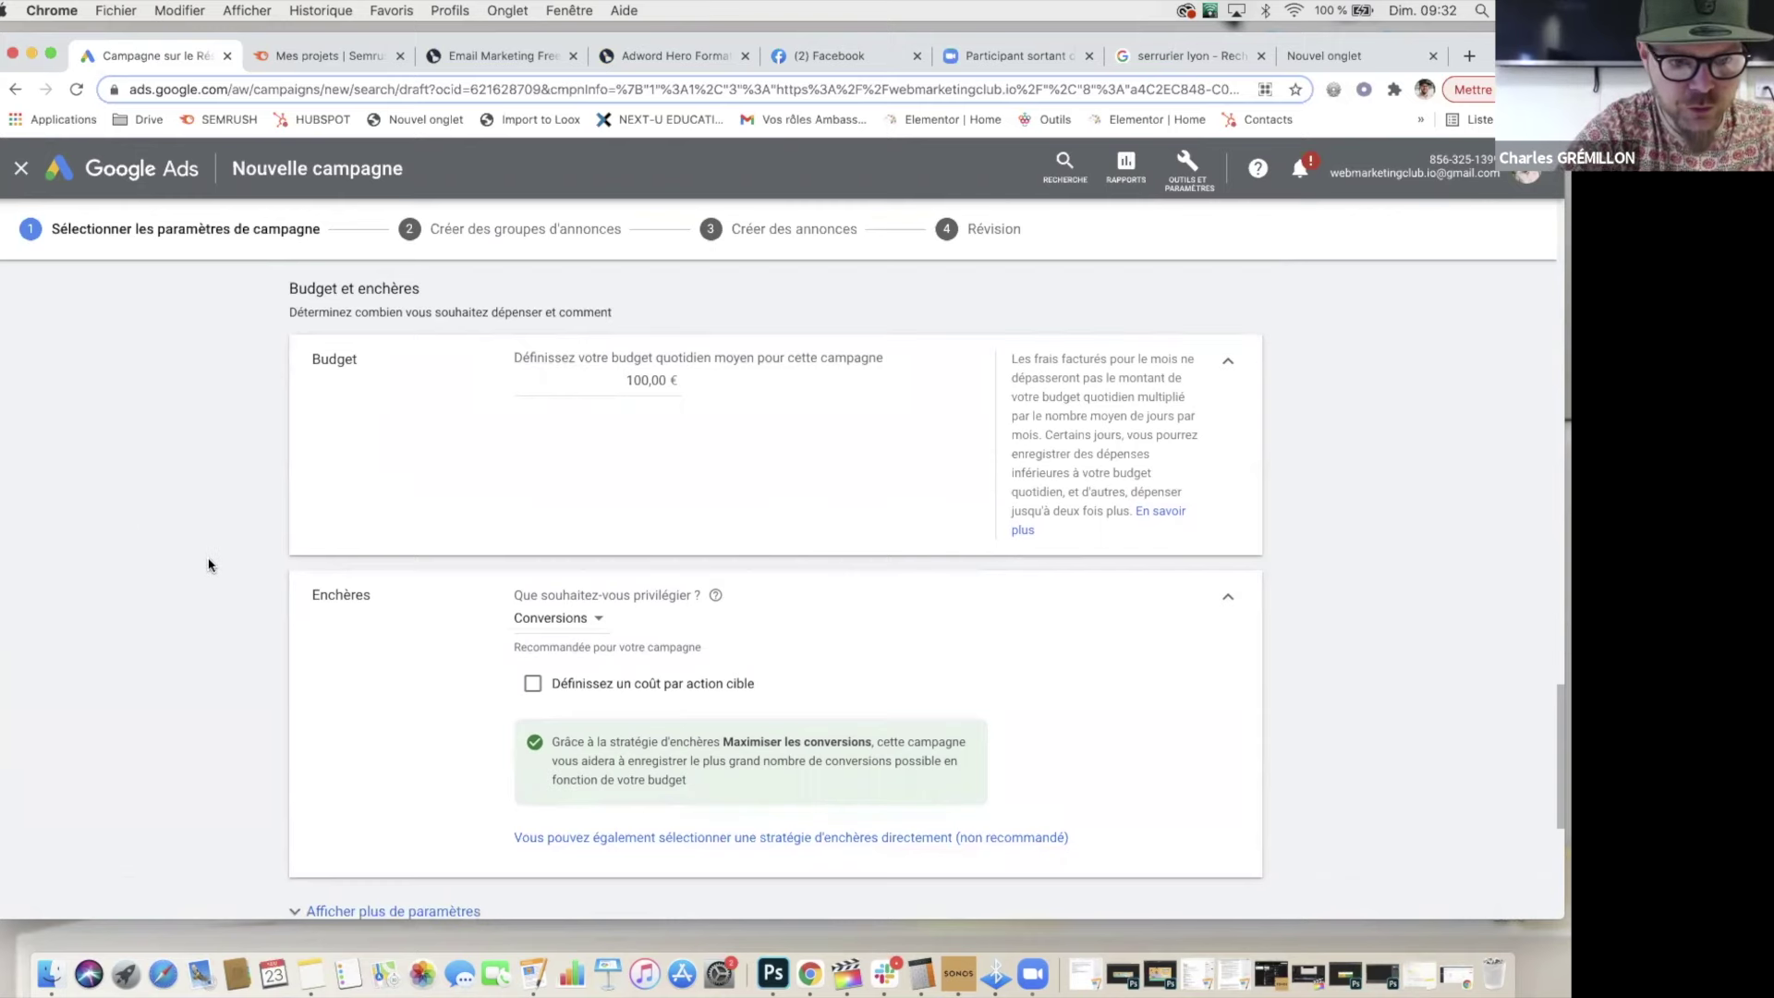
{"action": "scroll", "coordinate": [210, 550], "scroll_direction": "down", "scroll_amount": 2}
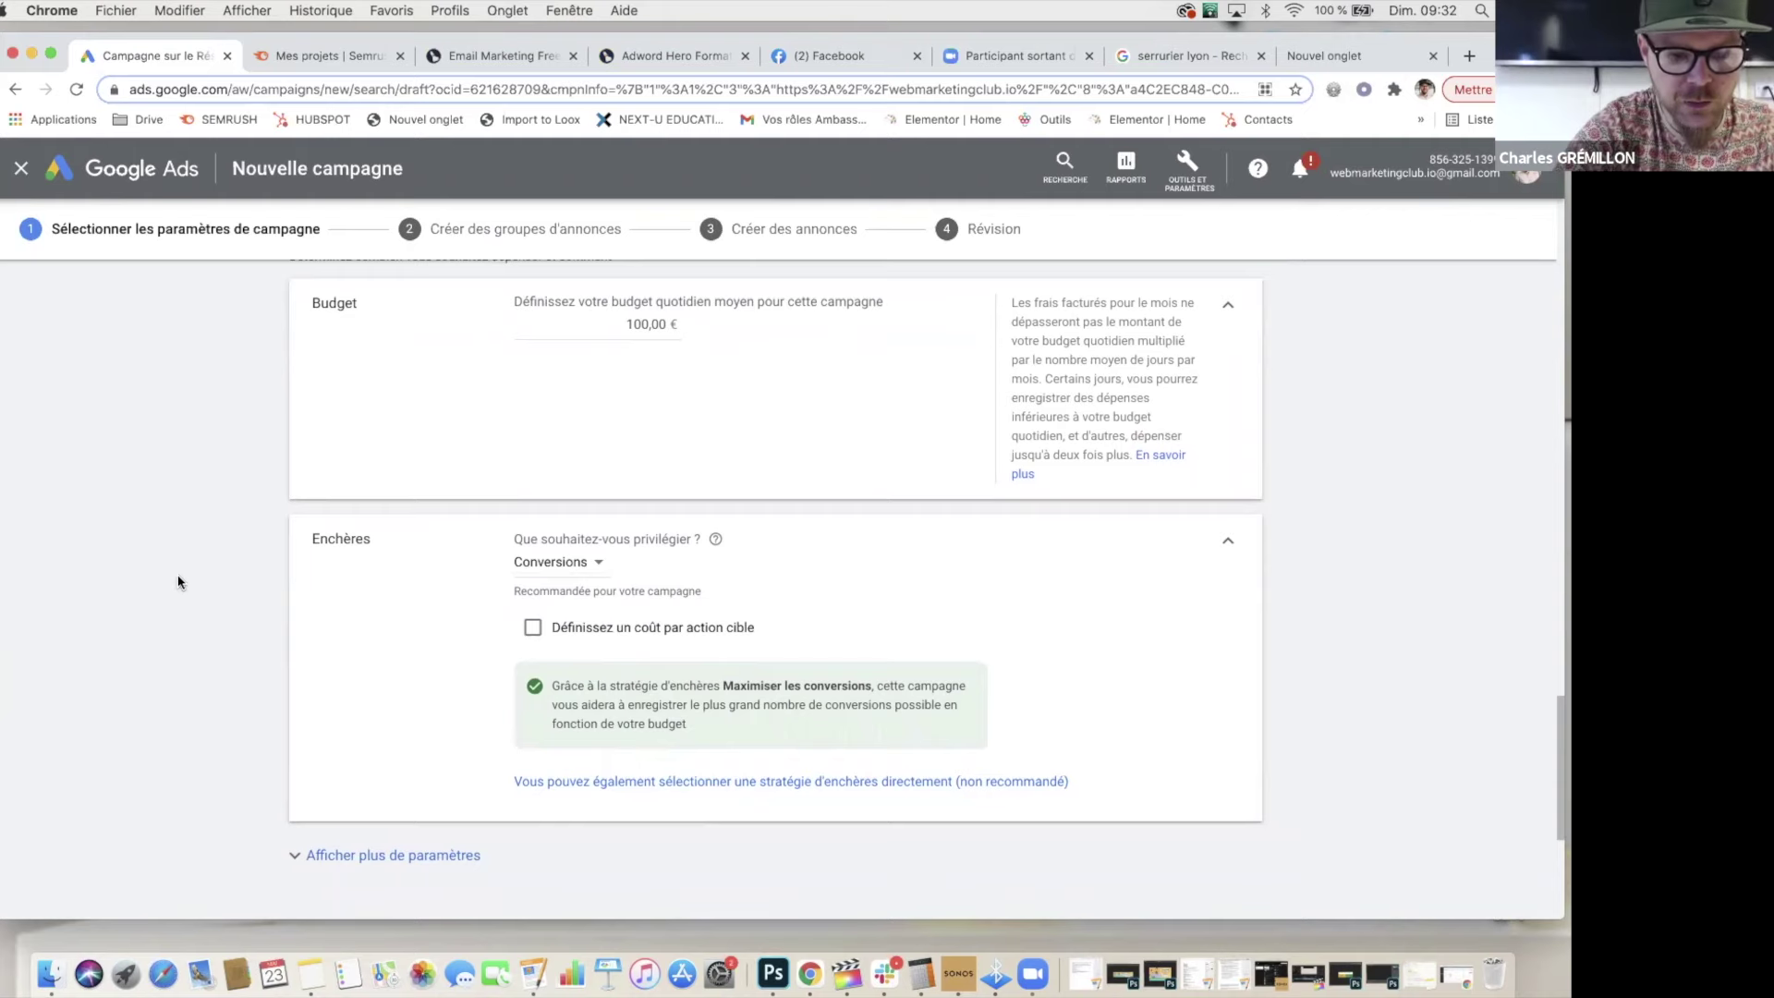
{"action": "scroll", "coordinate": [199, 527], "scroll_direction": "up", "scroll_amount": 3}
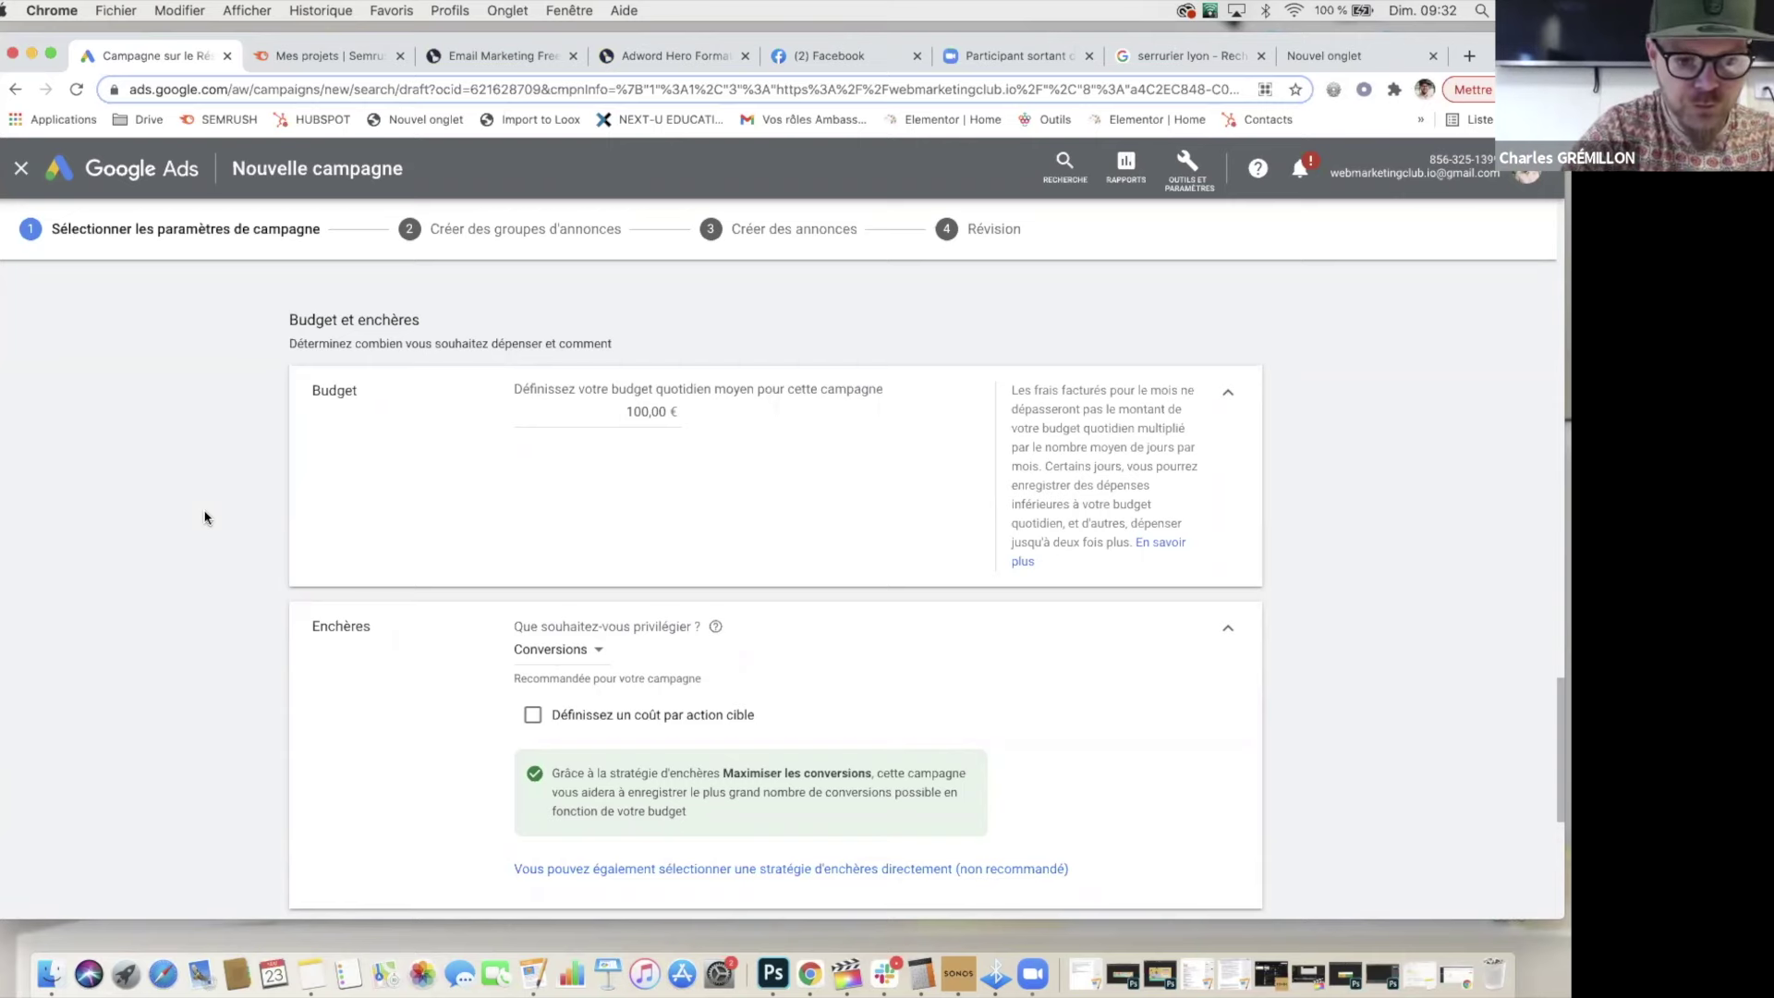
{"action": "scroll", "coordinate": [205, 518], "scroll_direction": "down", "scroll_amount": 1}
{"action": "scroll", "coordinate": [205, 518], "scroll_direction": "down", "scroll_amount": 4}
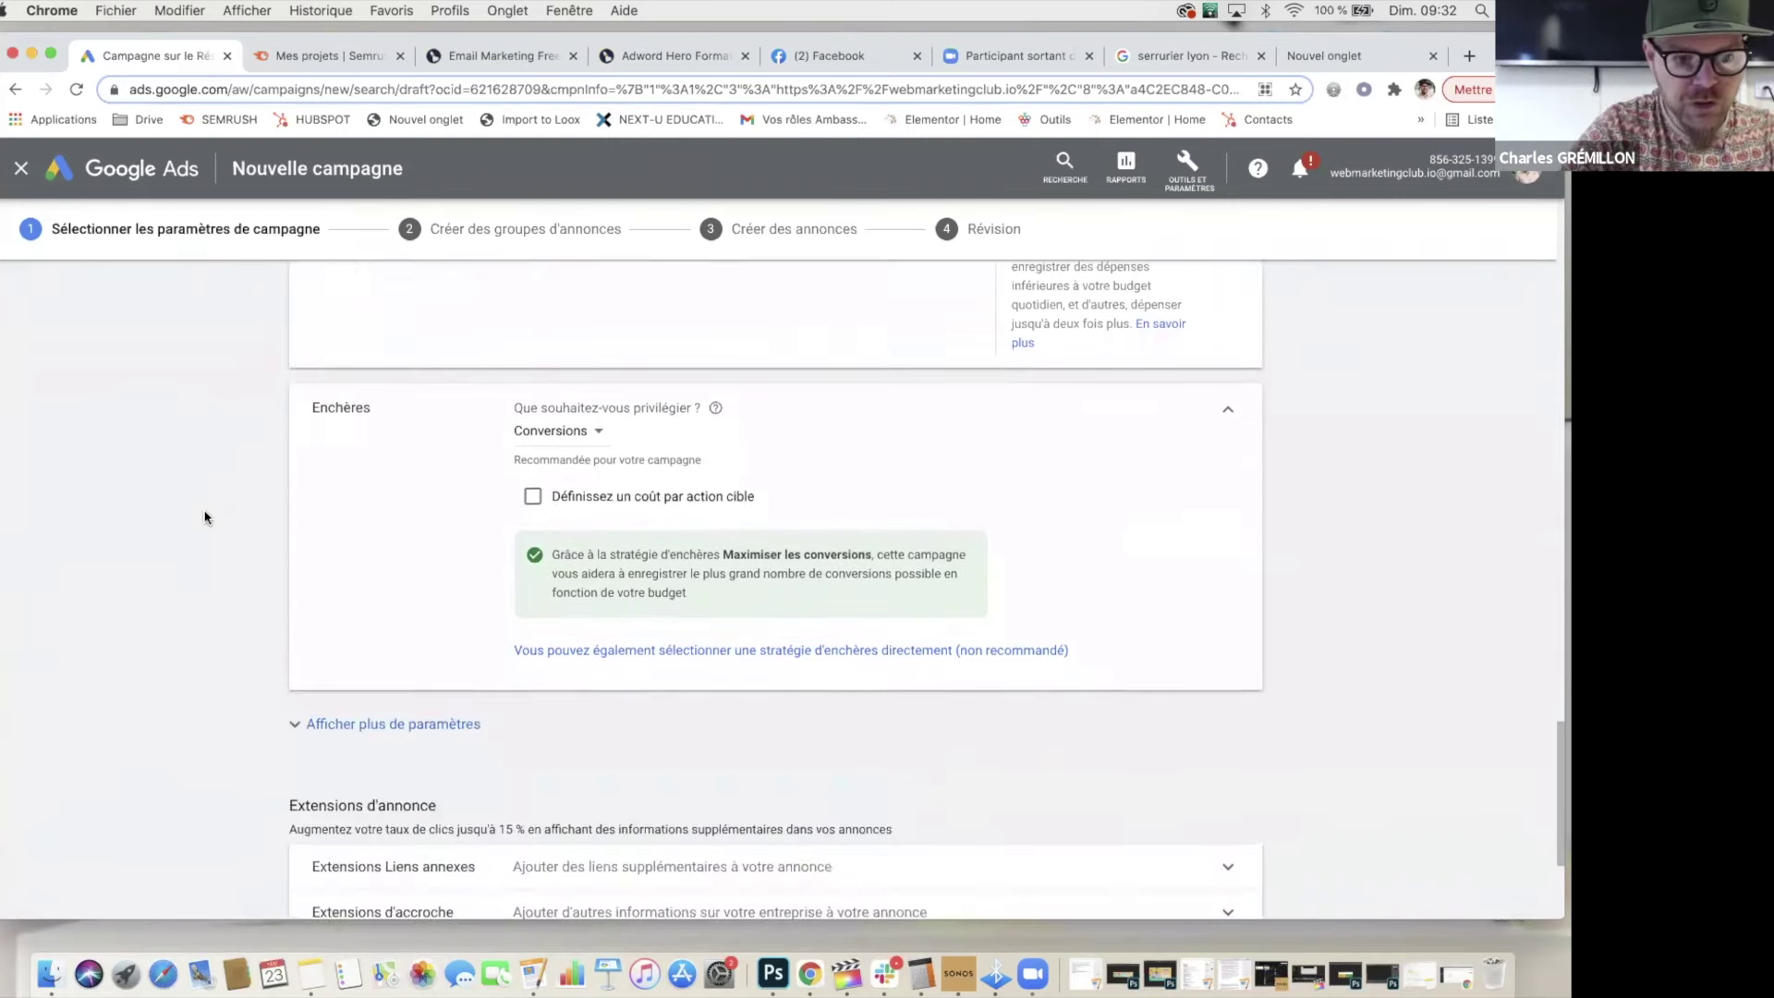
{"action": "left_click", "coordinate": [590, 439]}
{"action": "left_click", "coordinate": [435, 509]}
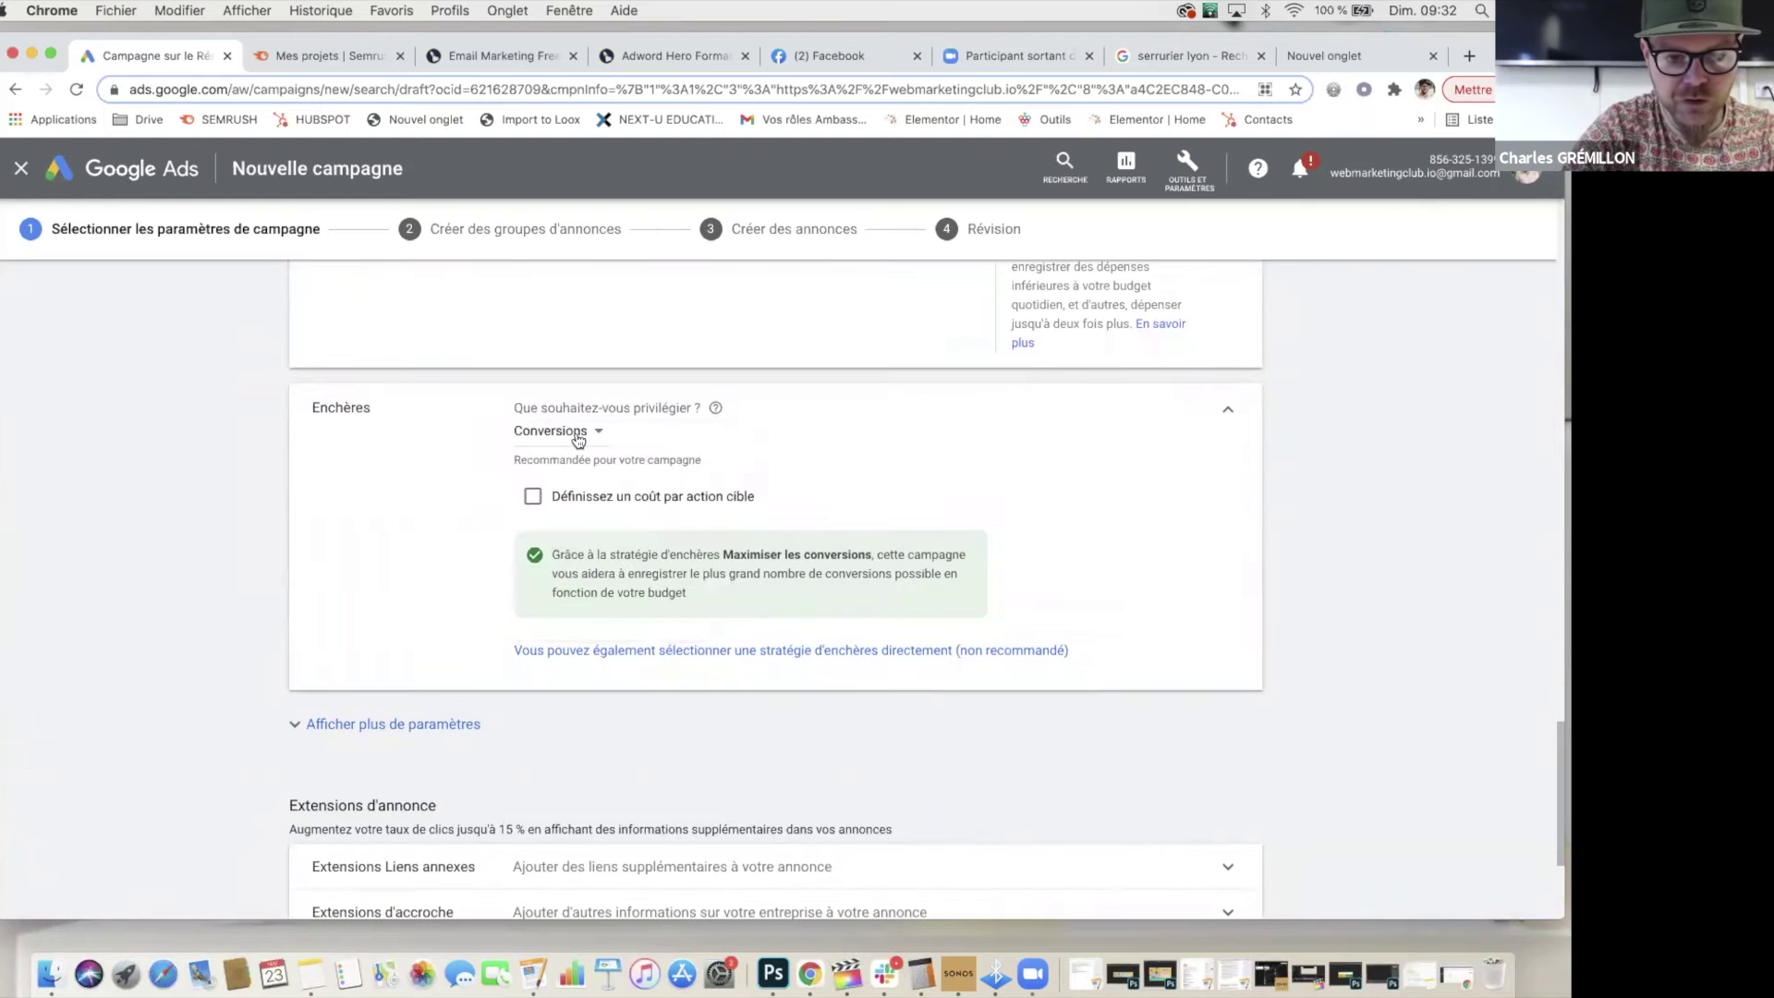
{"action": "left_click", "coordinate": [582, 439]}
{"action": "left_click", "coordinate": [430, 496]}
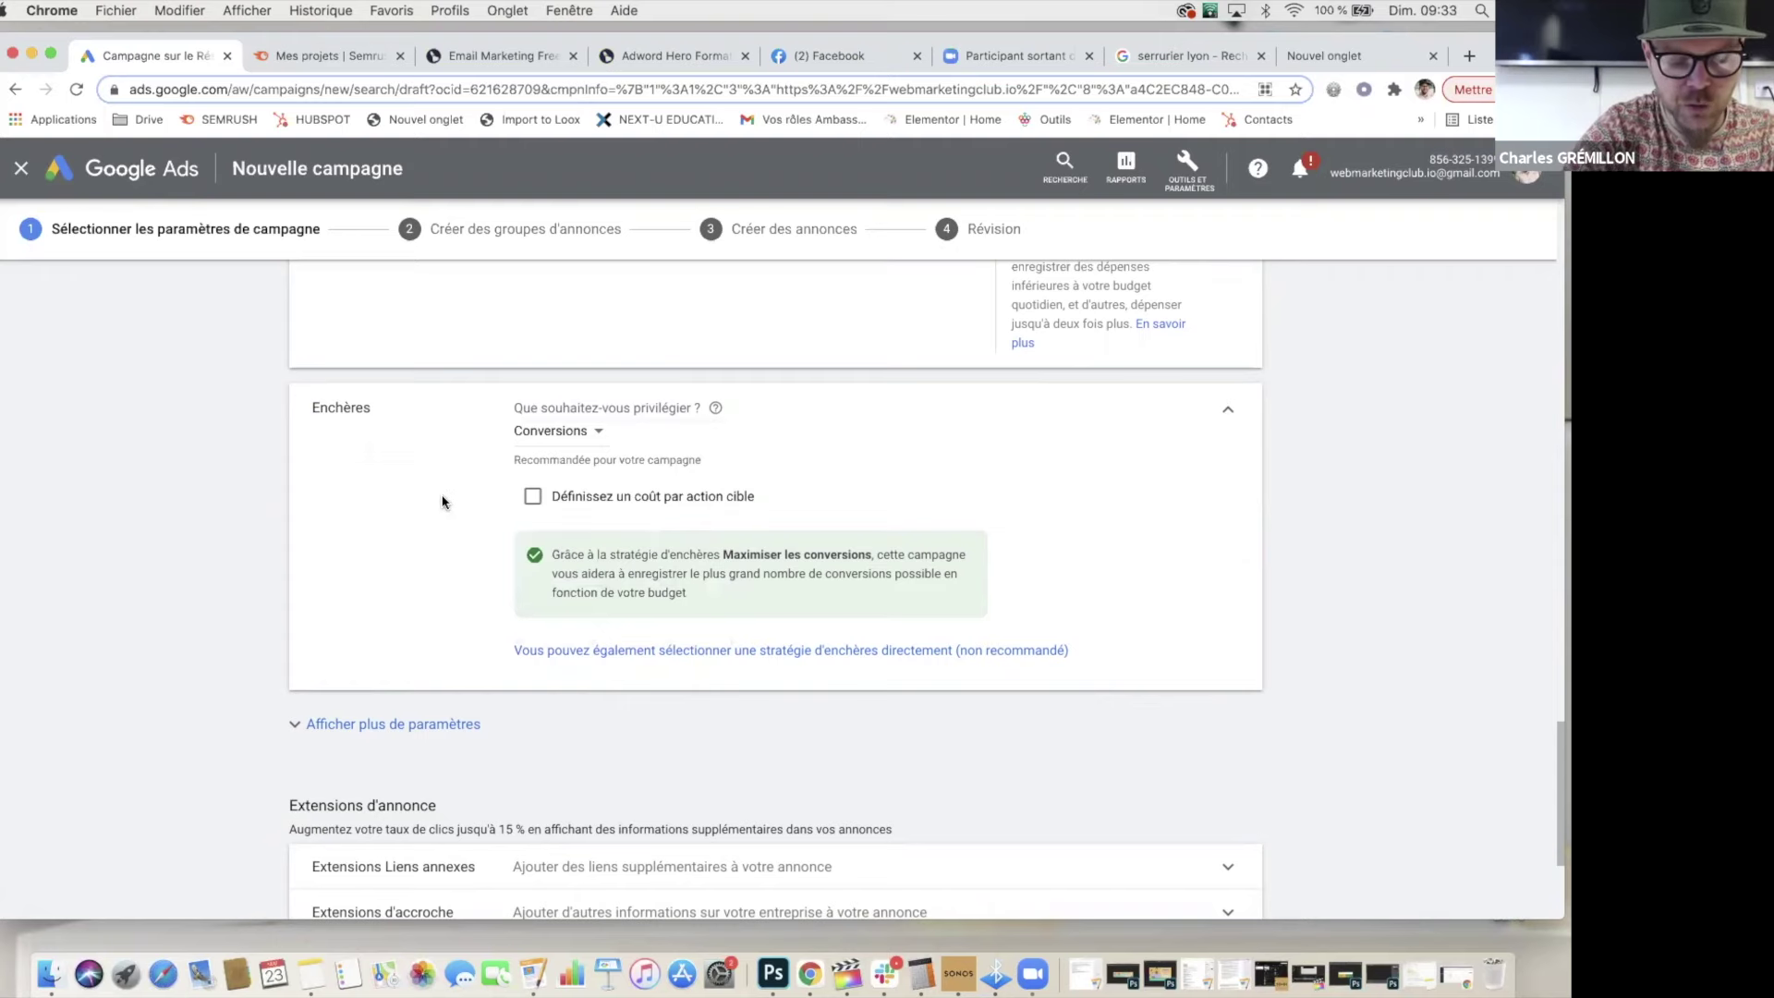
{"action": "scroll", "coordinate": [245, 543], "scroll_direction": "down", "scroll_amount": 2}
{"action": "scroll", "coordinate": [245, 543], "scroll_direction": "up", "scroll_amount": 5}
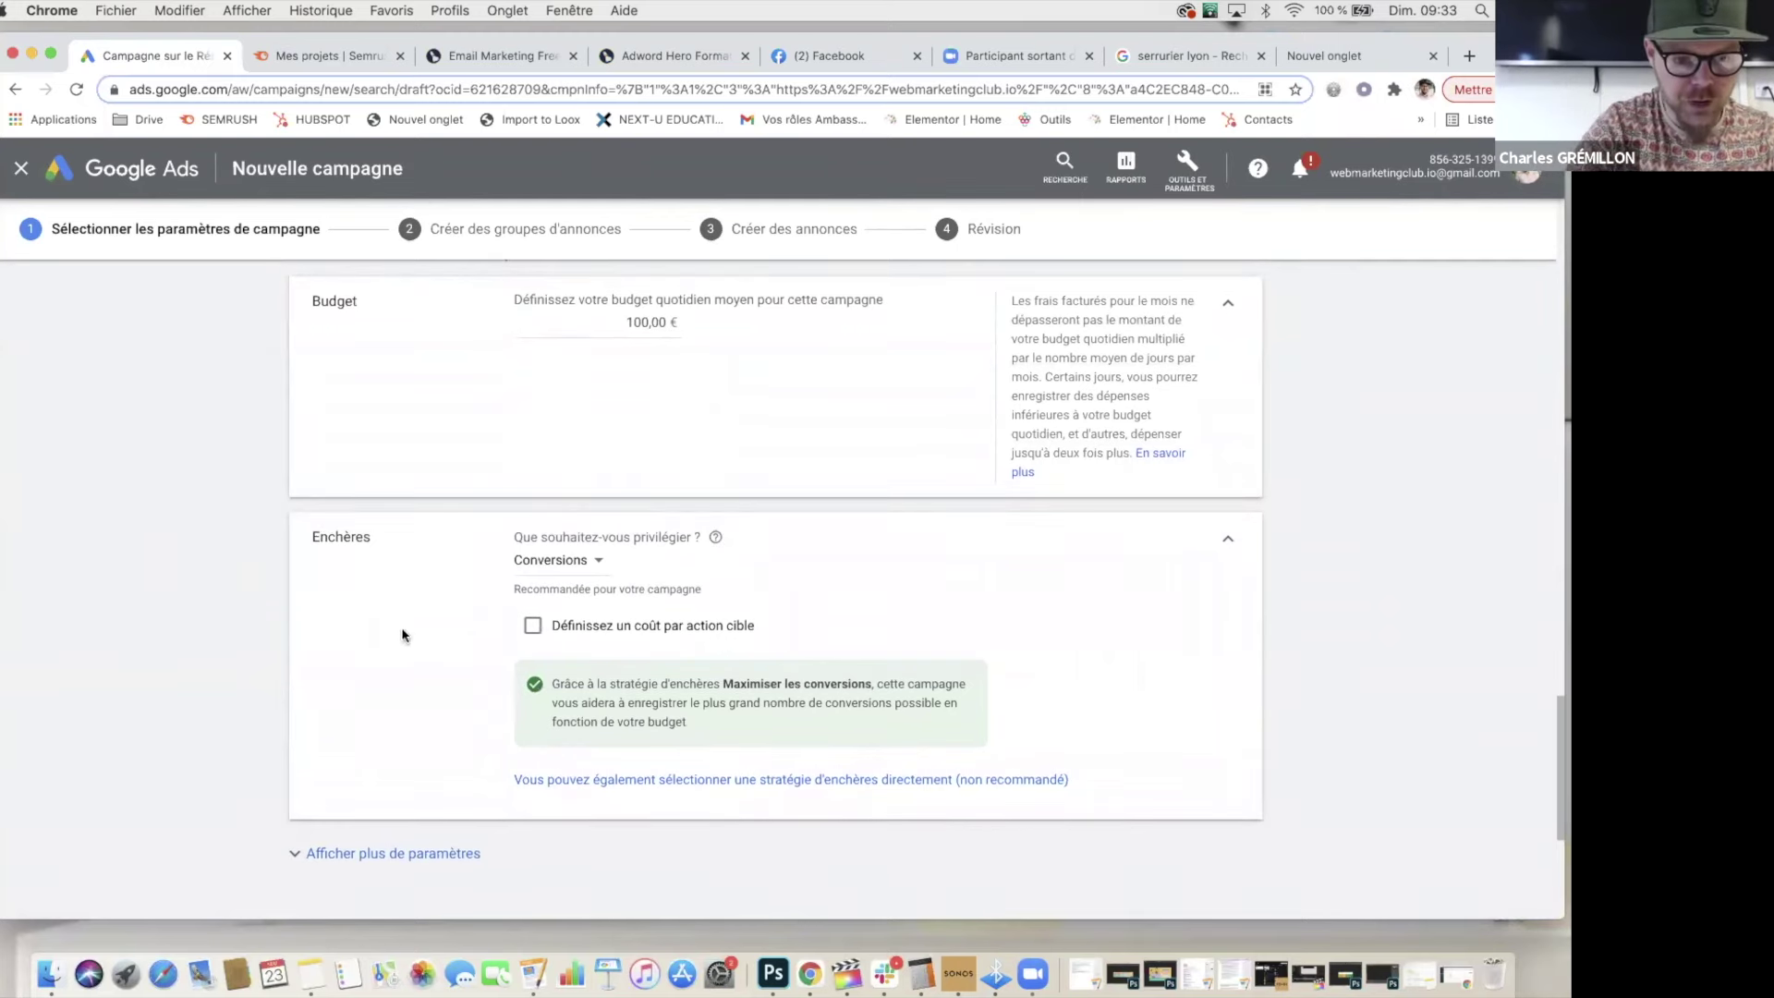
{"action": "scroll", "coordinate": [244, 672], "scroll_direction": "down", "scroll_amount": 3}
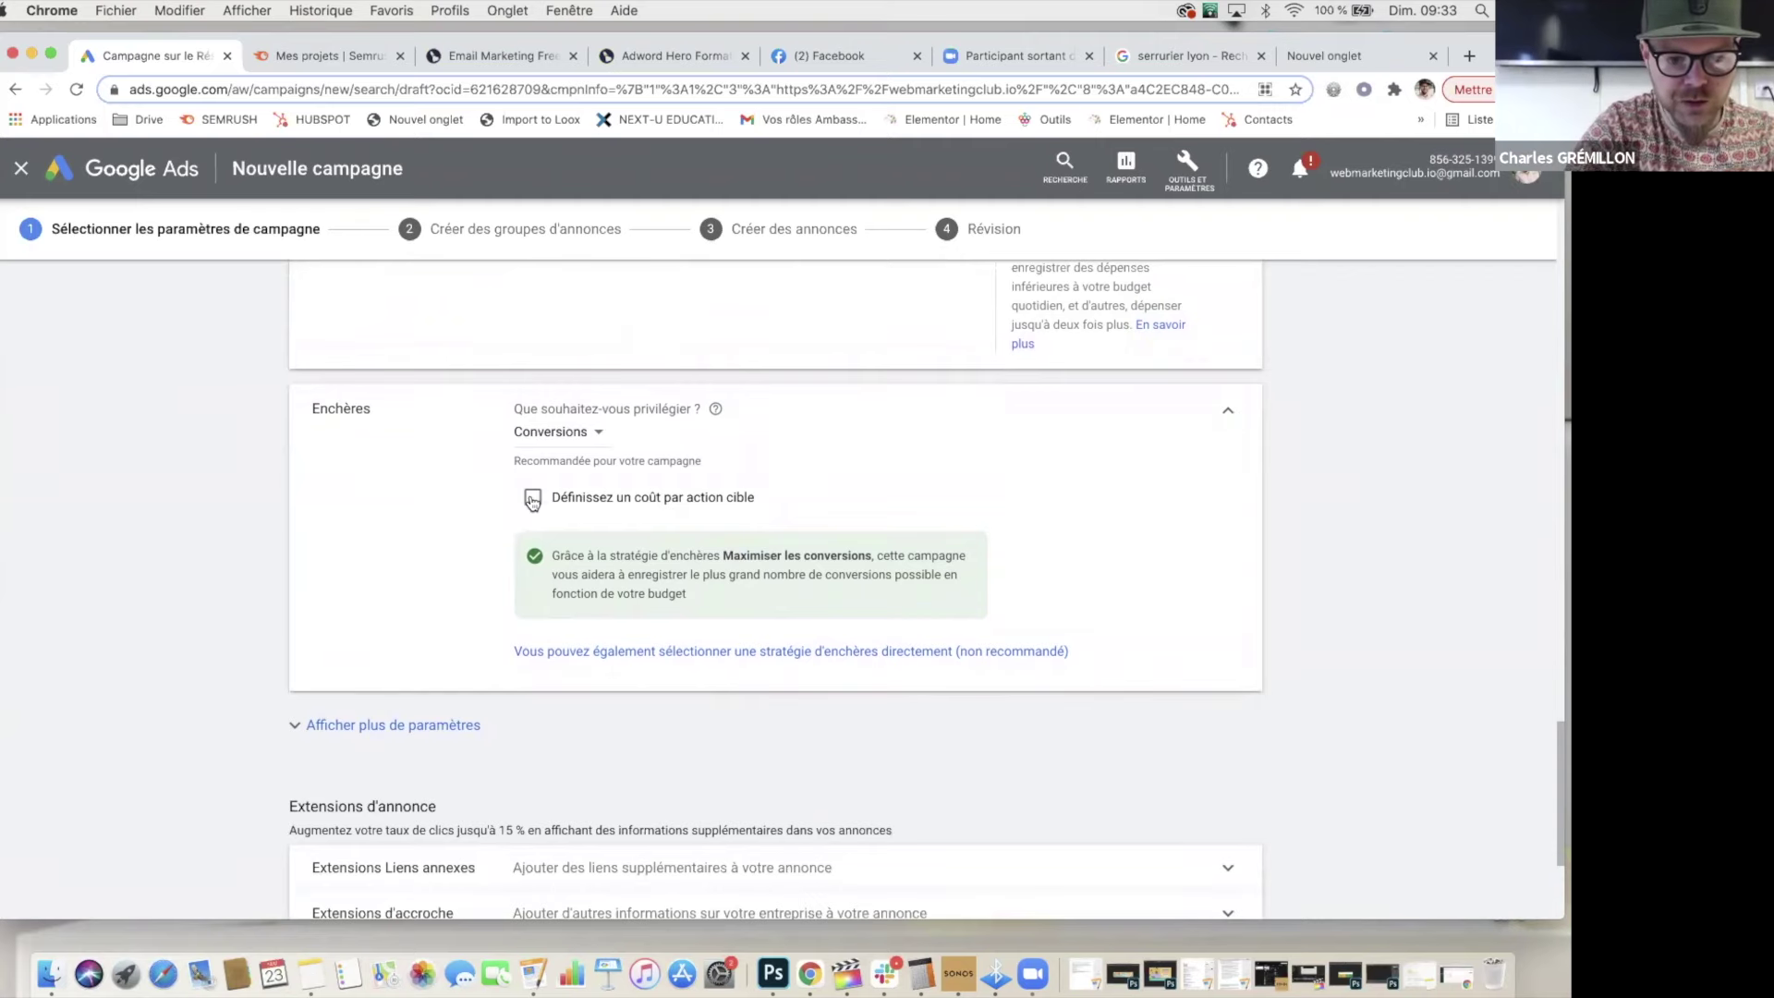
Step: Enable a target cost per action for the conversions bidding and set the target CPA to 4,00 €
{"action": "scroll", "coordinate": [307, 557], "scroll_direction": "down", "scroll_amount": 1}
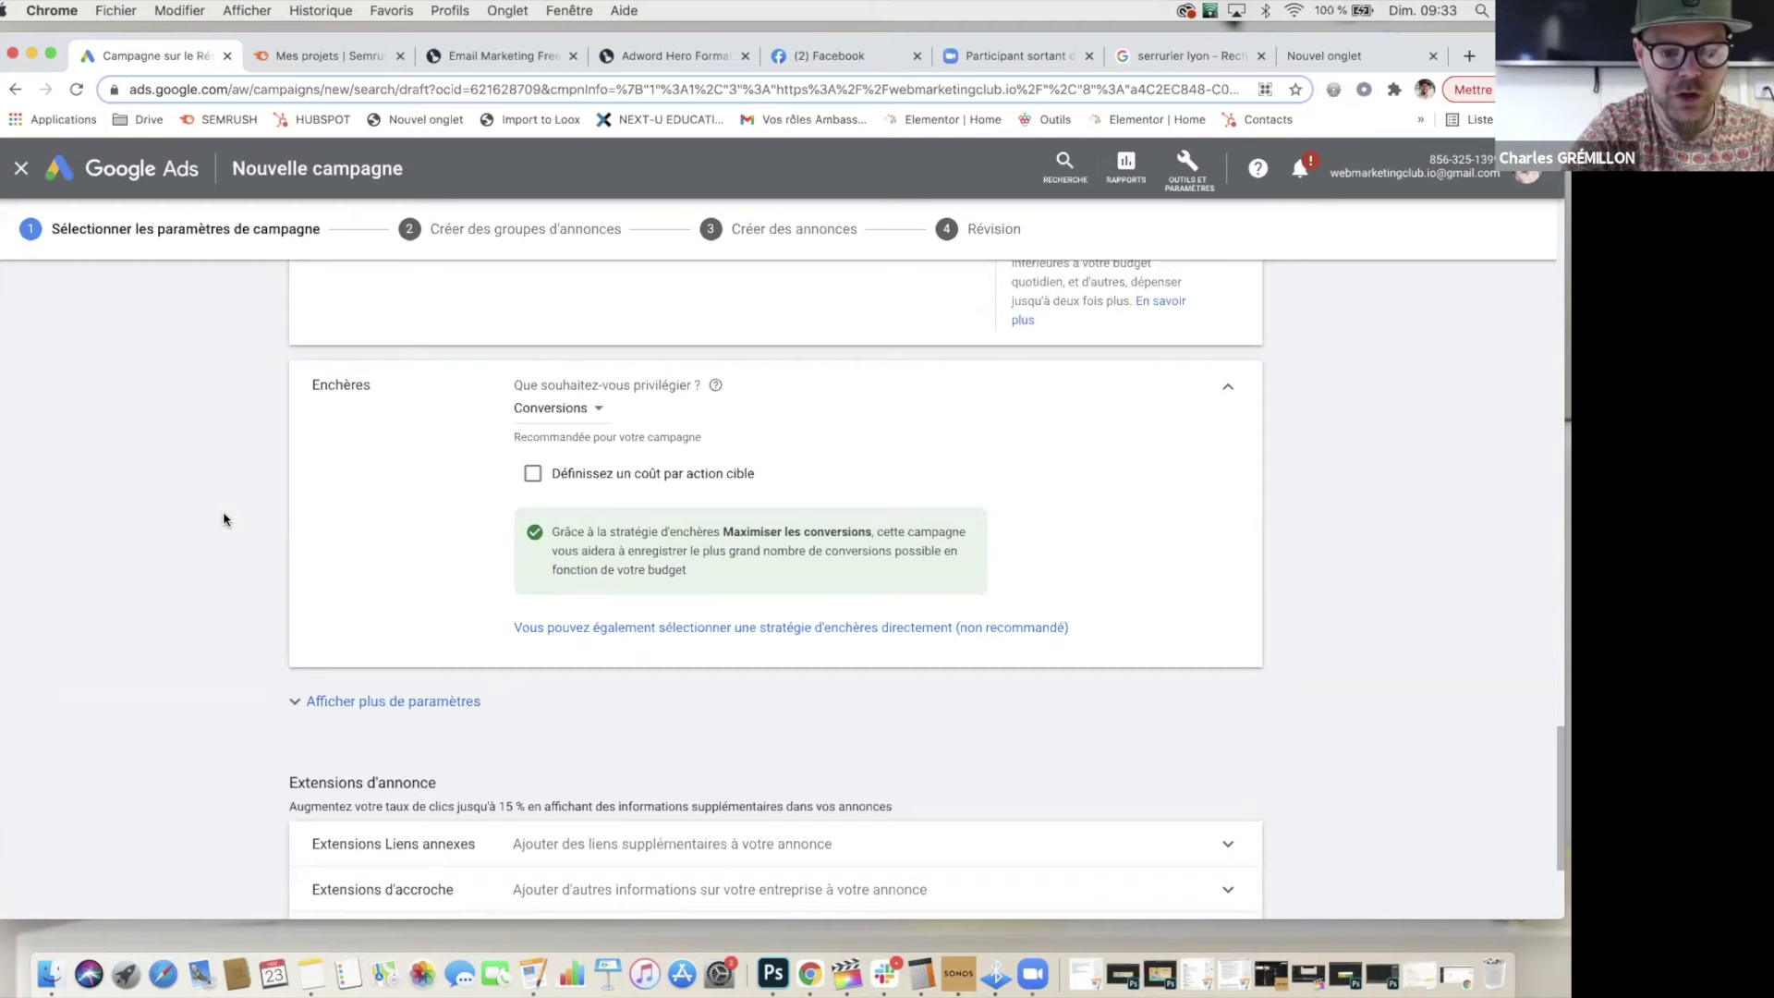
{"action": "left_click", "coordinate": [533, 477]}
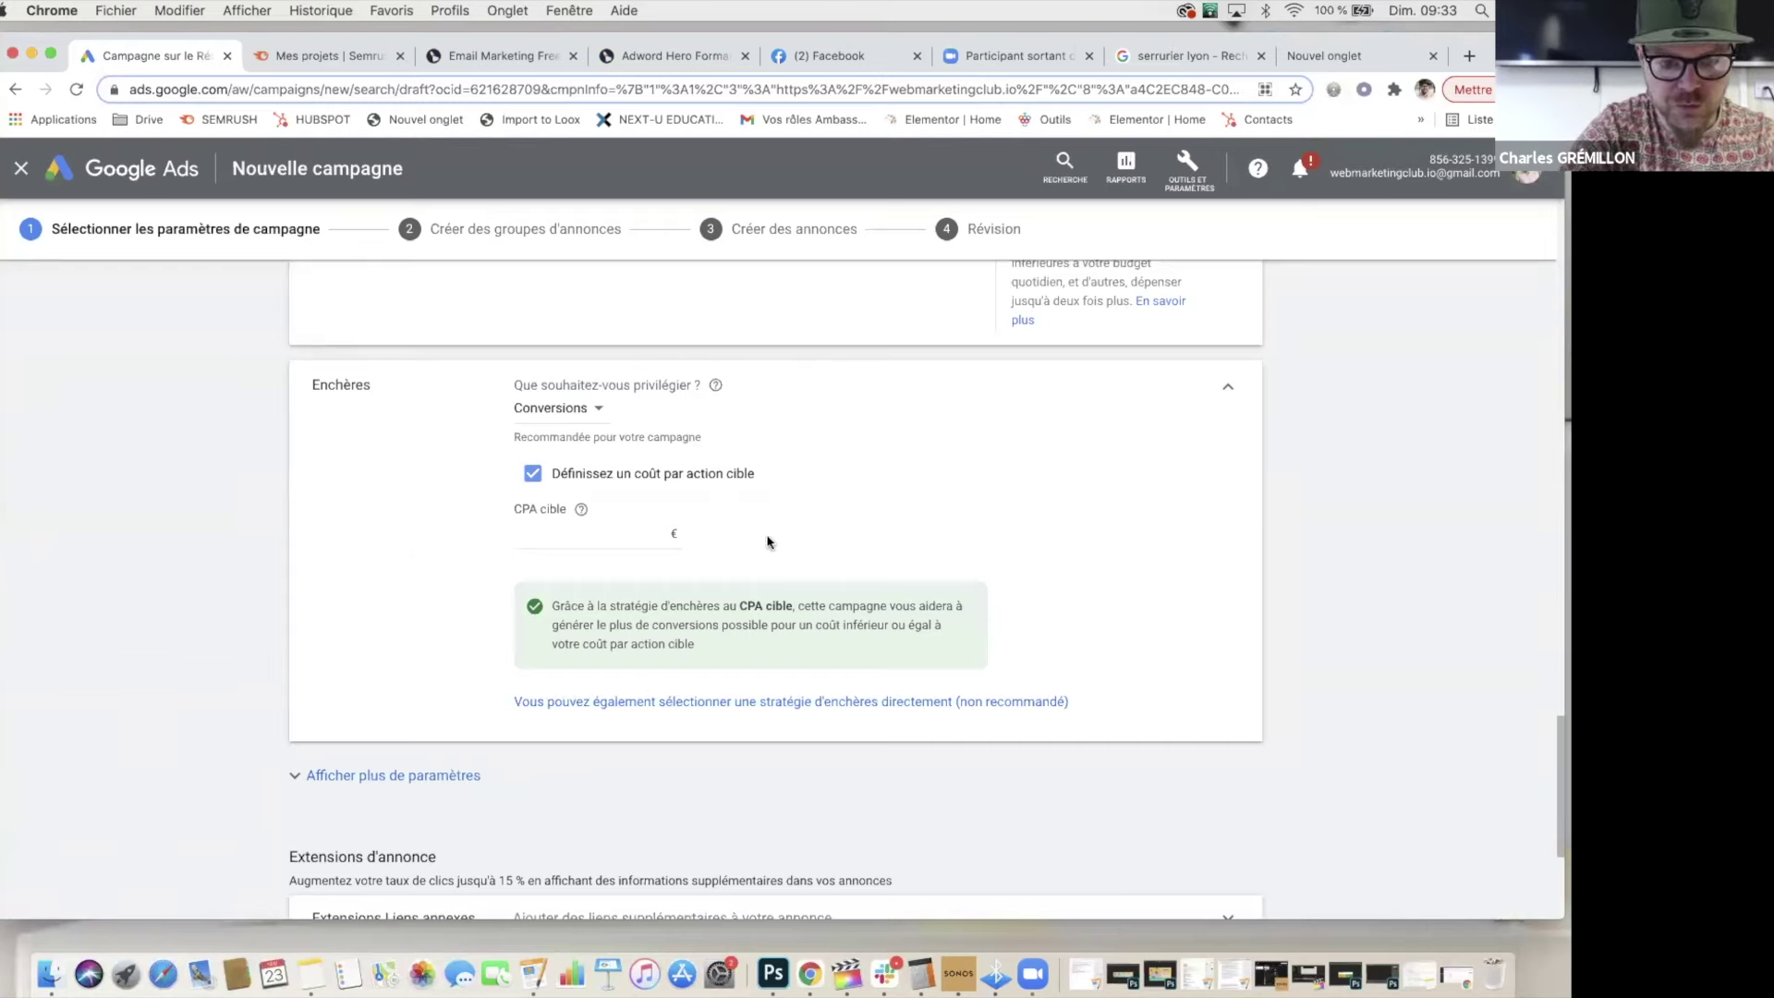
{"action": "left_click", "coordinate": [666, 536]}
{"action": "type", "text": "4"}
{"action": "left_click", "coordinate": [871, 541]}
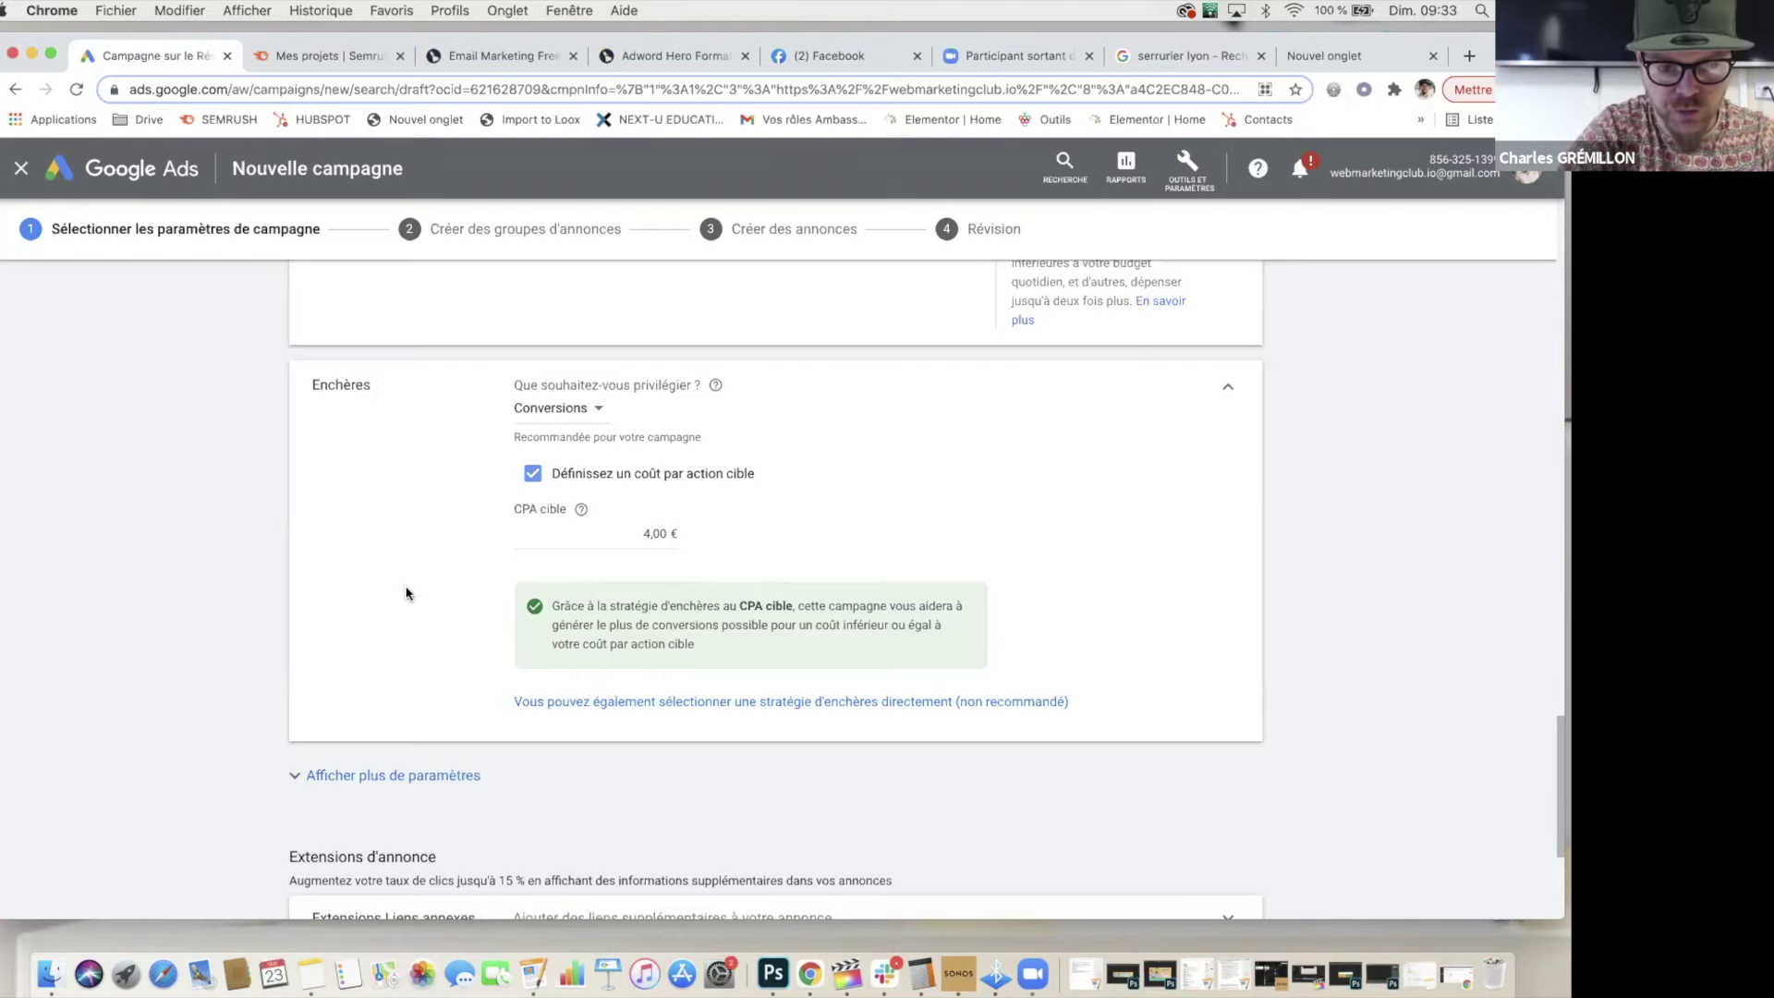
{"action": "left_click_drag", "start_coordinate": [641, 535], "coordinate": [673, 536]}
{"action": "left_click", "coordinate": [712, 530]}
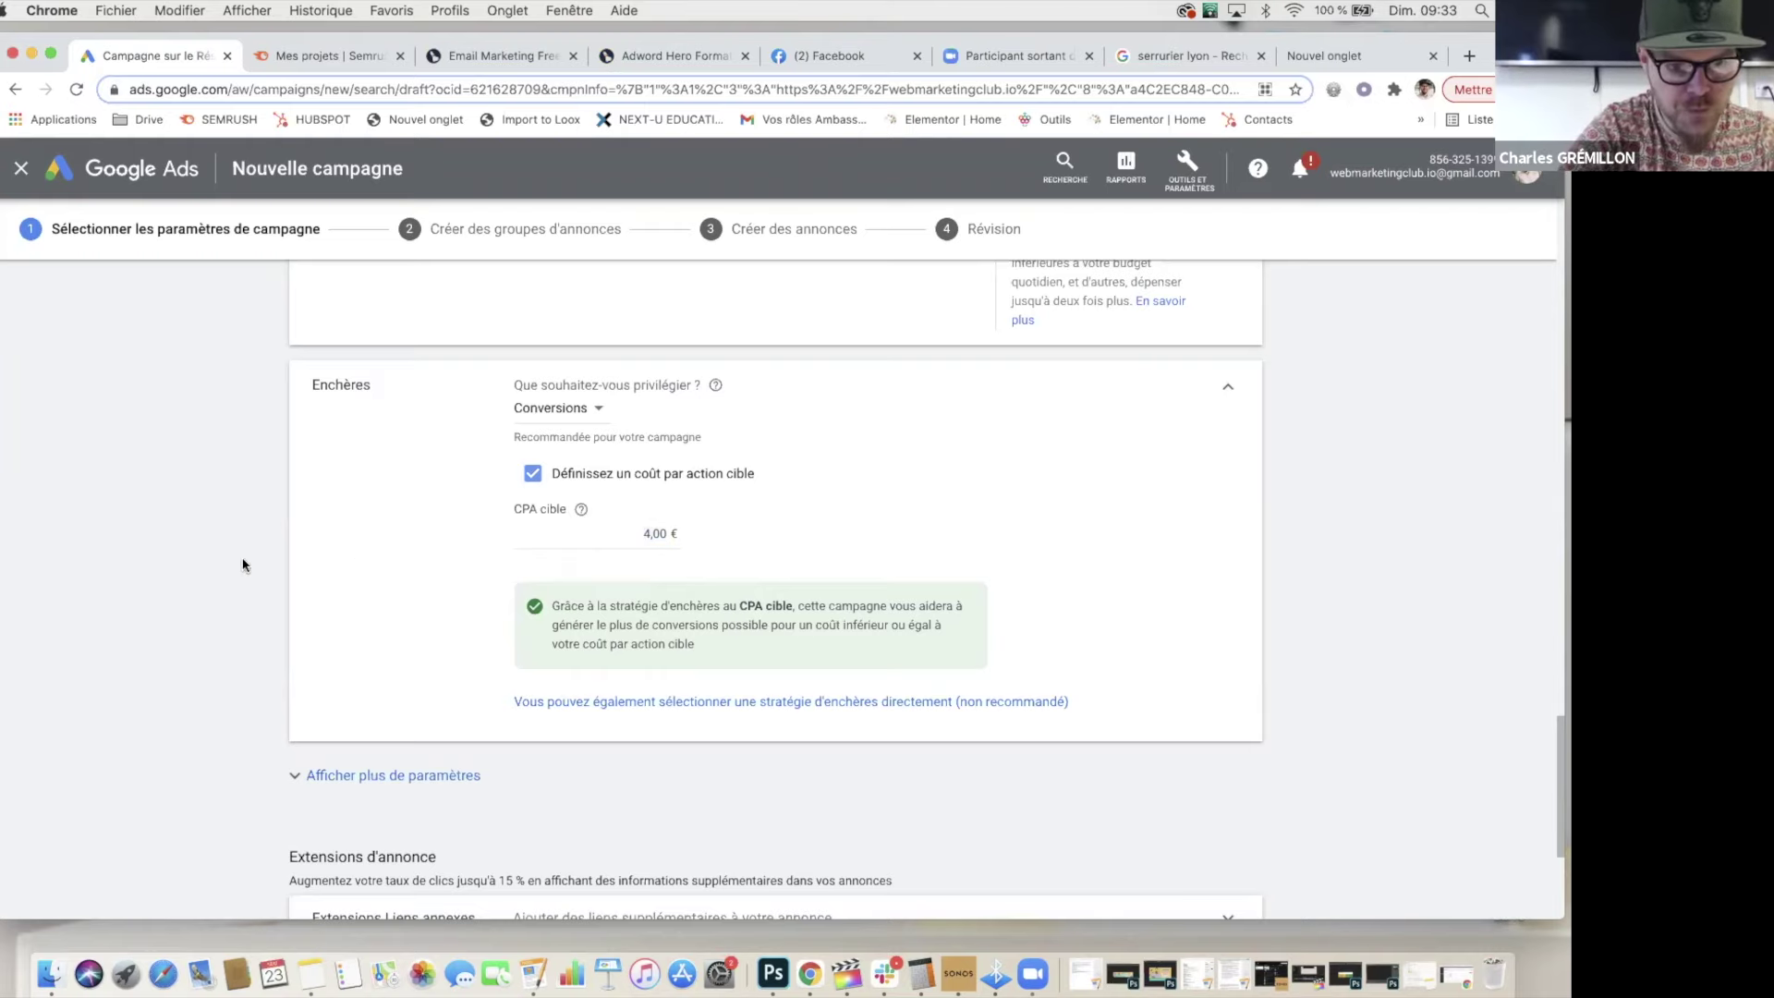
Step: Expand the advanced bidding settings and examine the campaign's conversion and ad rotation options
{"action": "scroll", "coordinate": [277, 555], "scroll_direction": "down", "scroll_amount": 3}
{"action": "left_click", "coordinate": [372, 504]}
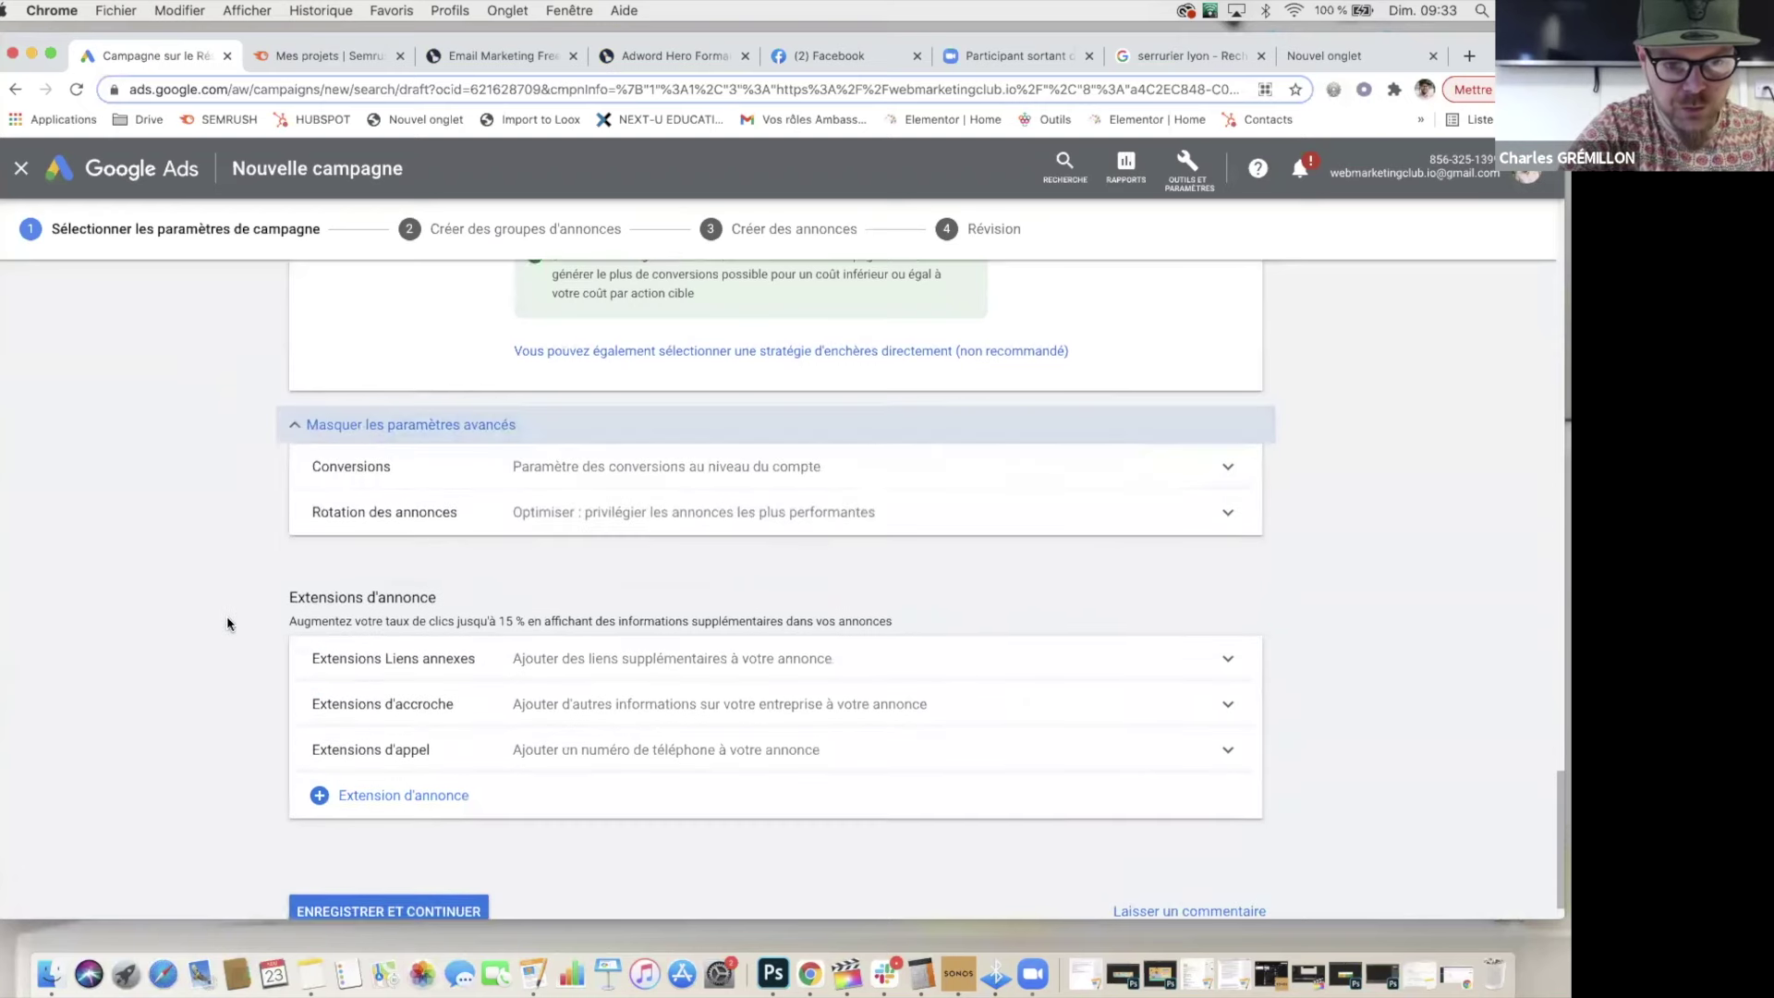
{"action": "scroll", "coordinate": [228, 623], "scroll_direction": "down", "scroll_amount": 2}
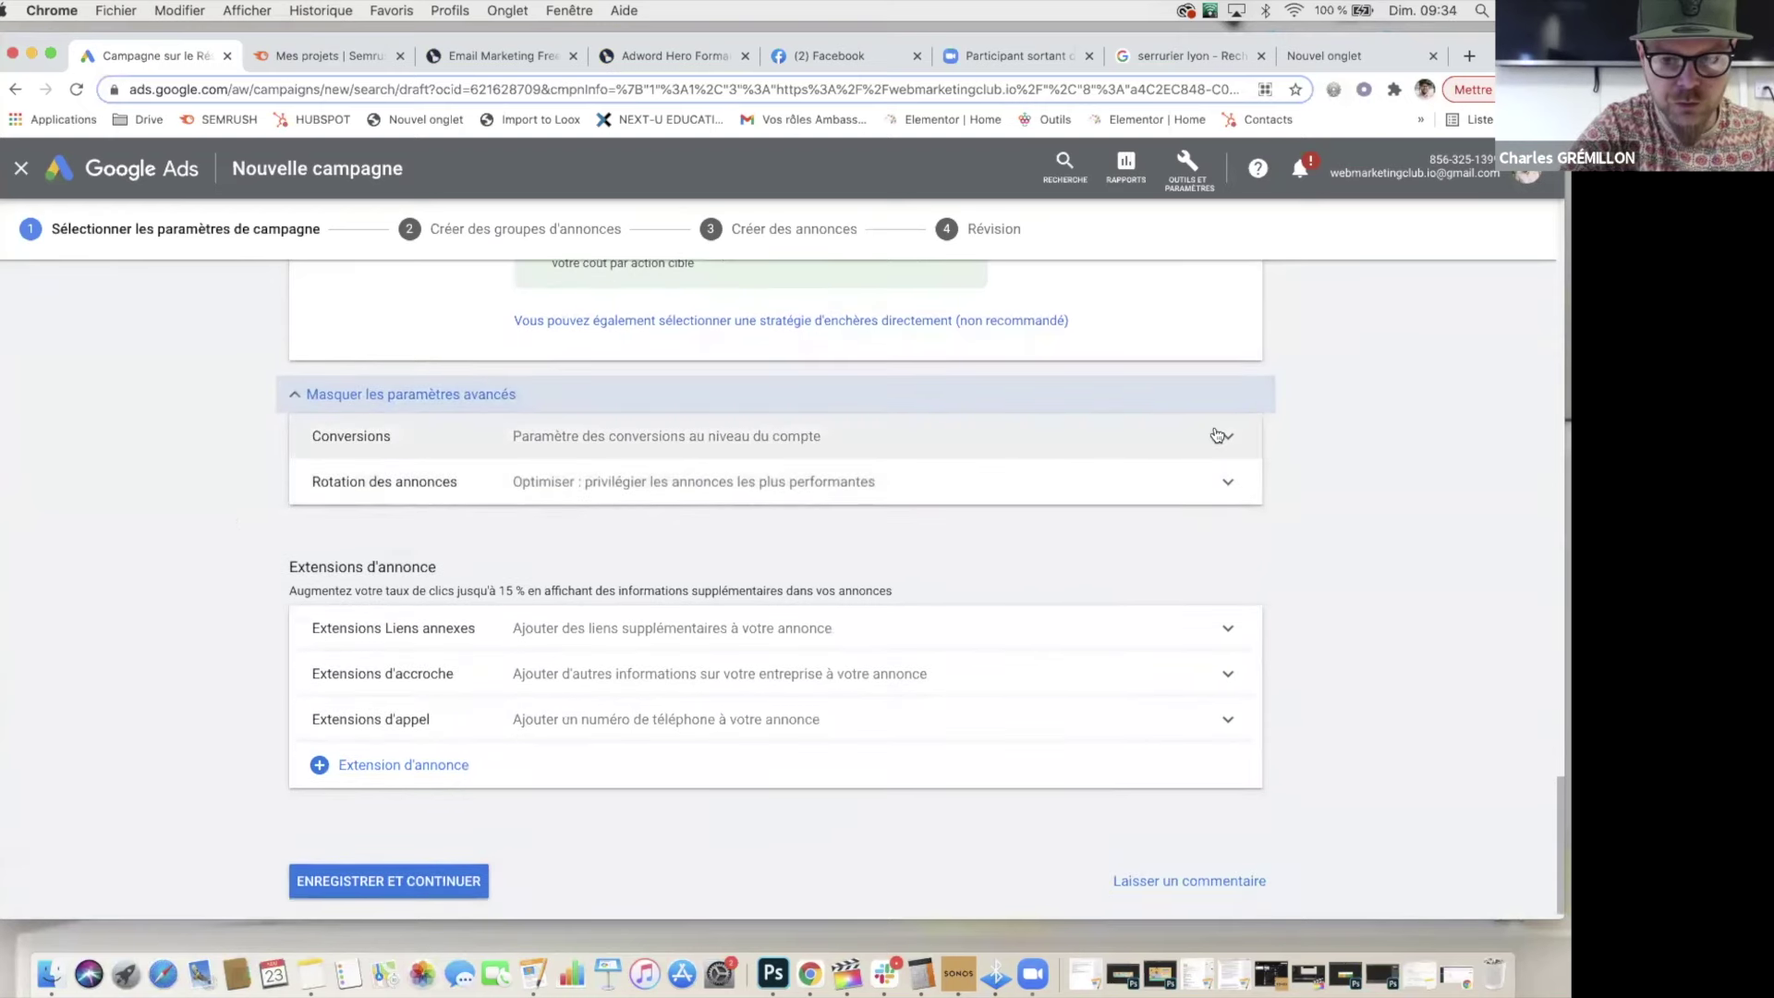
{"action": "left_click", "coordinate": [1264, 434]}
{"action": "scroll", "coordinate": [1338, 531], "scroll_direction": "down", "scroll_amount": 1}
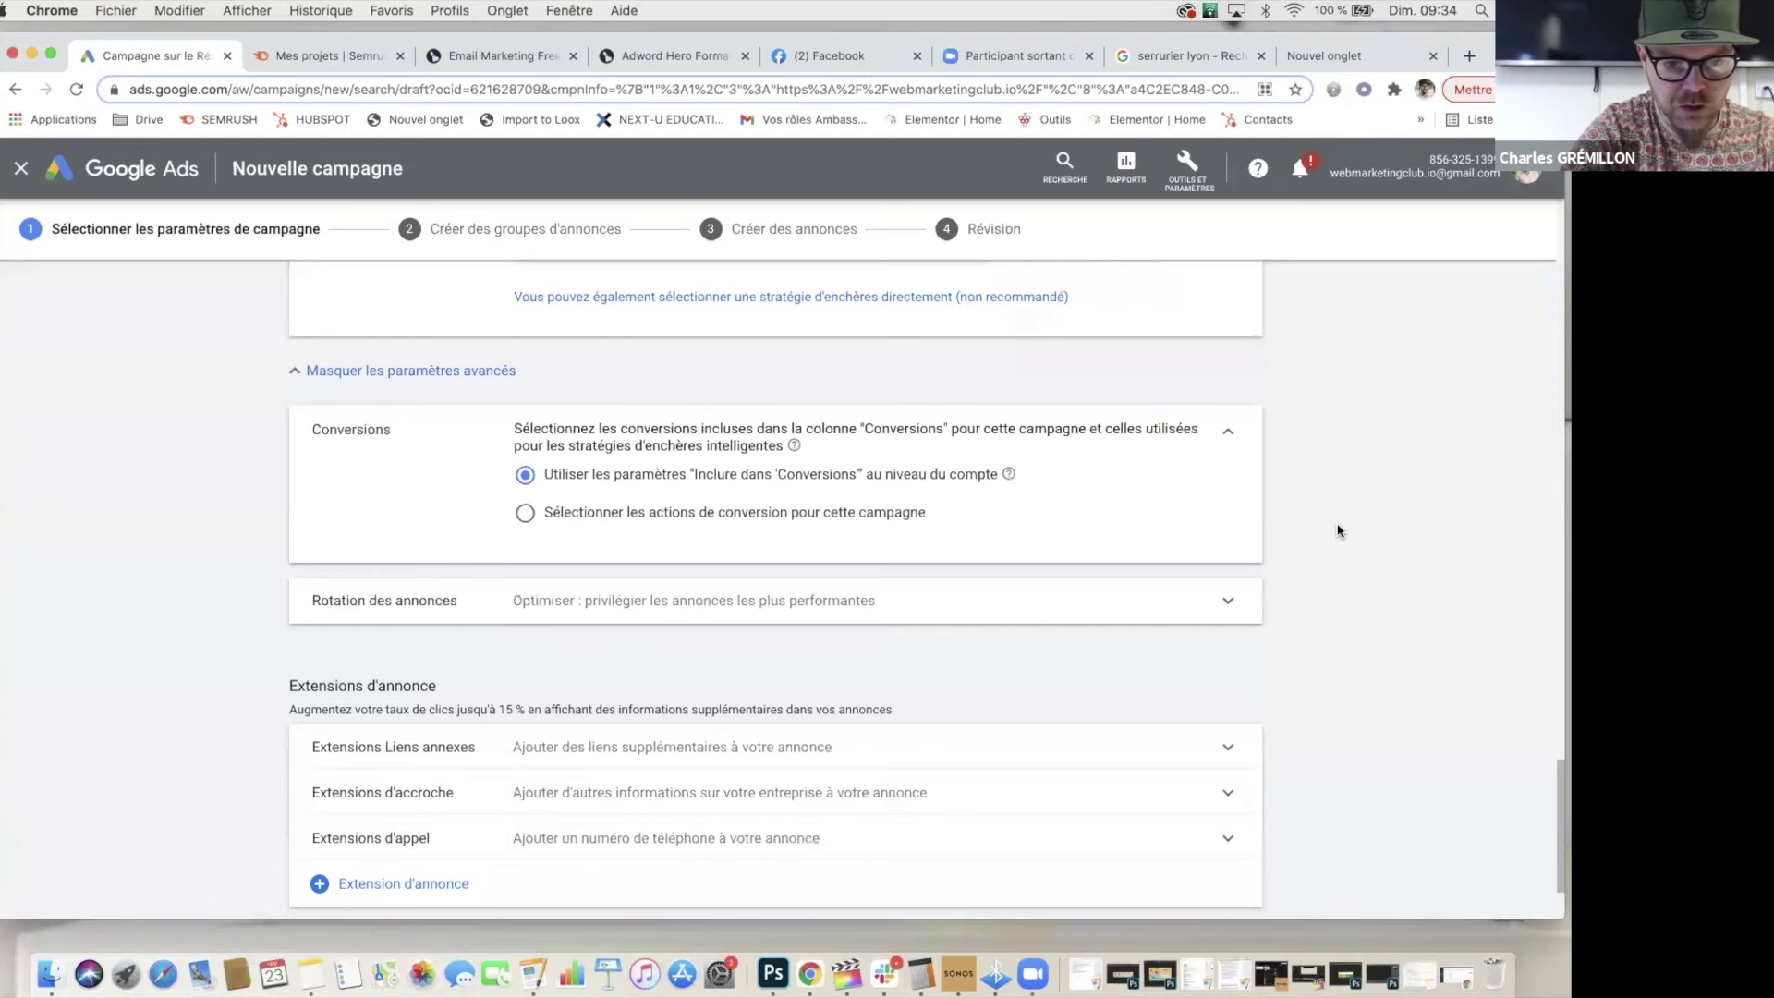
{"action": "scroll", "coordinate": [1339, 532], "scroll_direction": "down", "scroll_amount": 3}
{"action": "left_click", "coordinate": [1230, 463]}
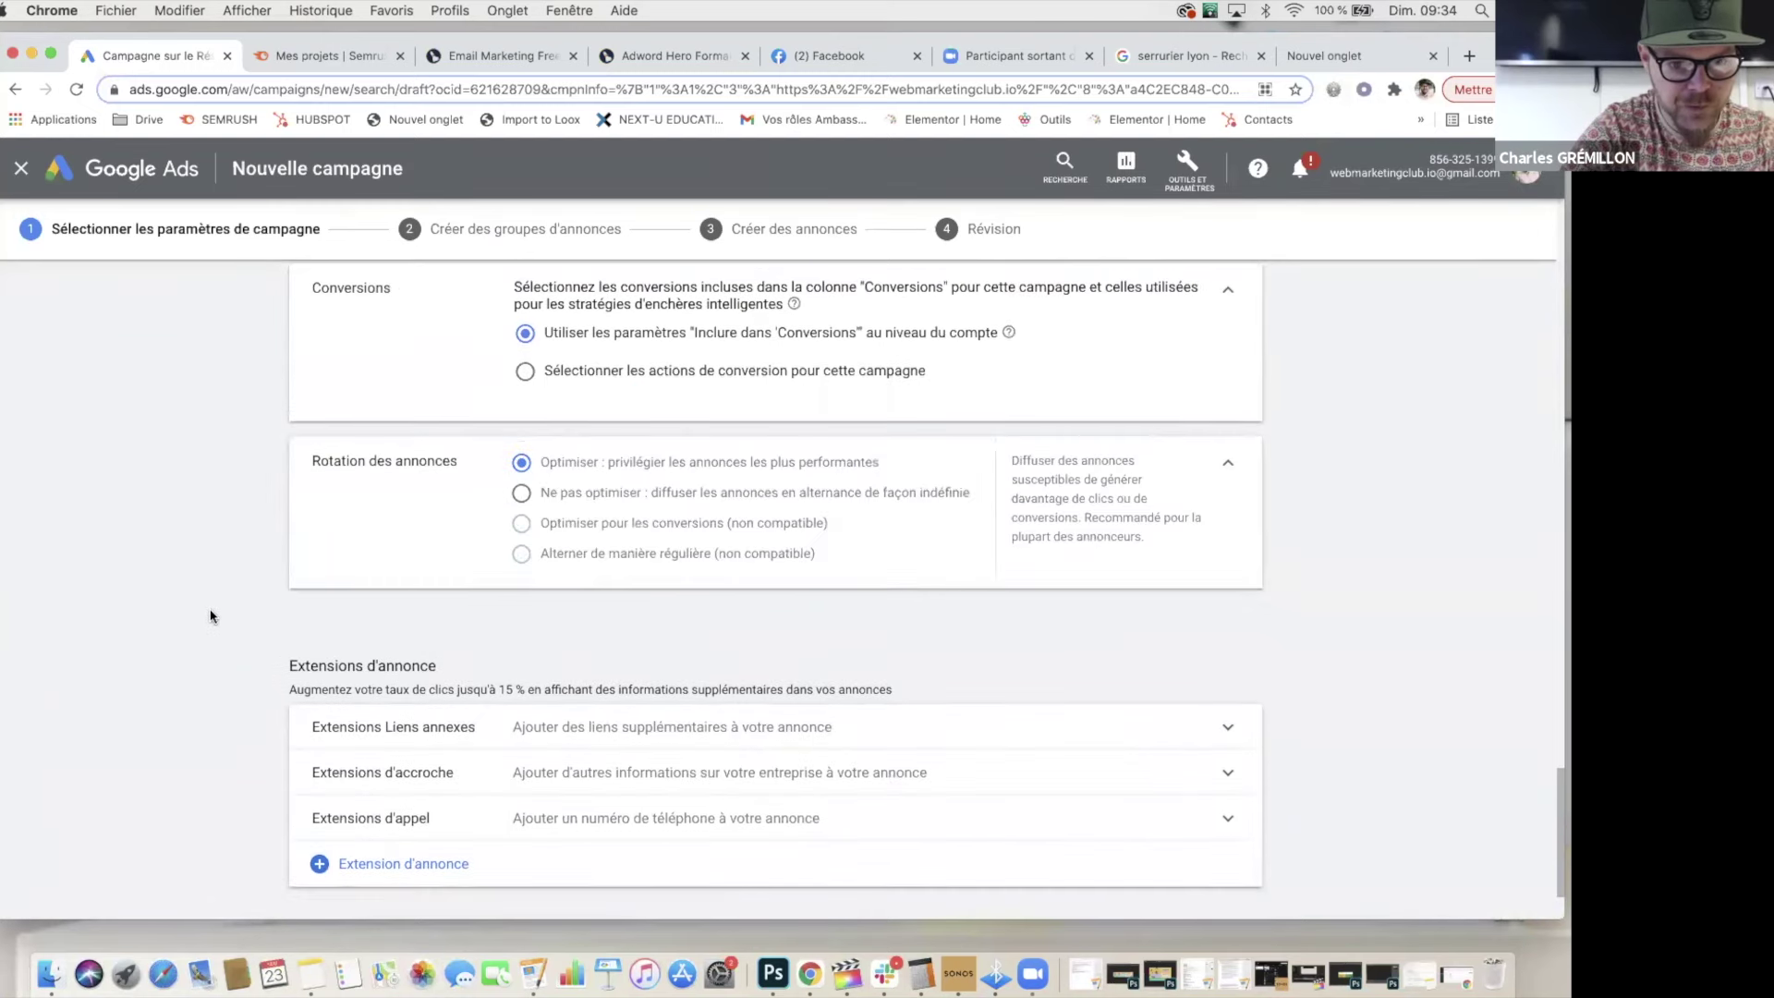
{"action": "scroll", "coordinate": [224, 616], "scroll_direction": "down", "scroll_amount": 2}
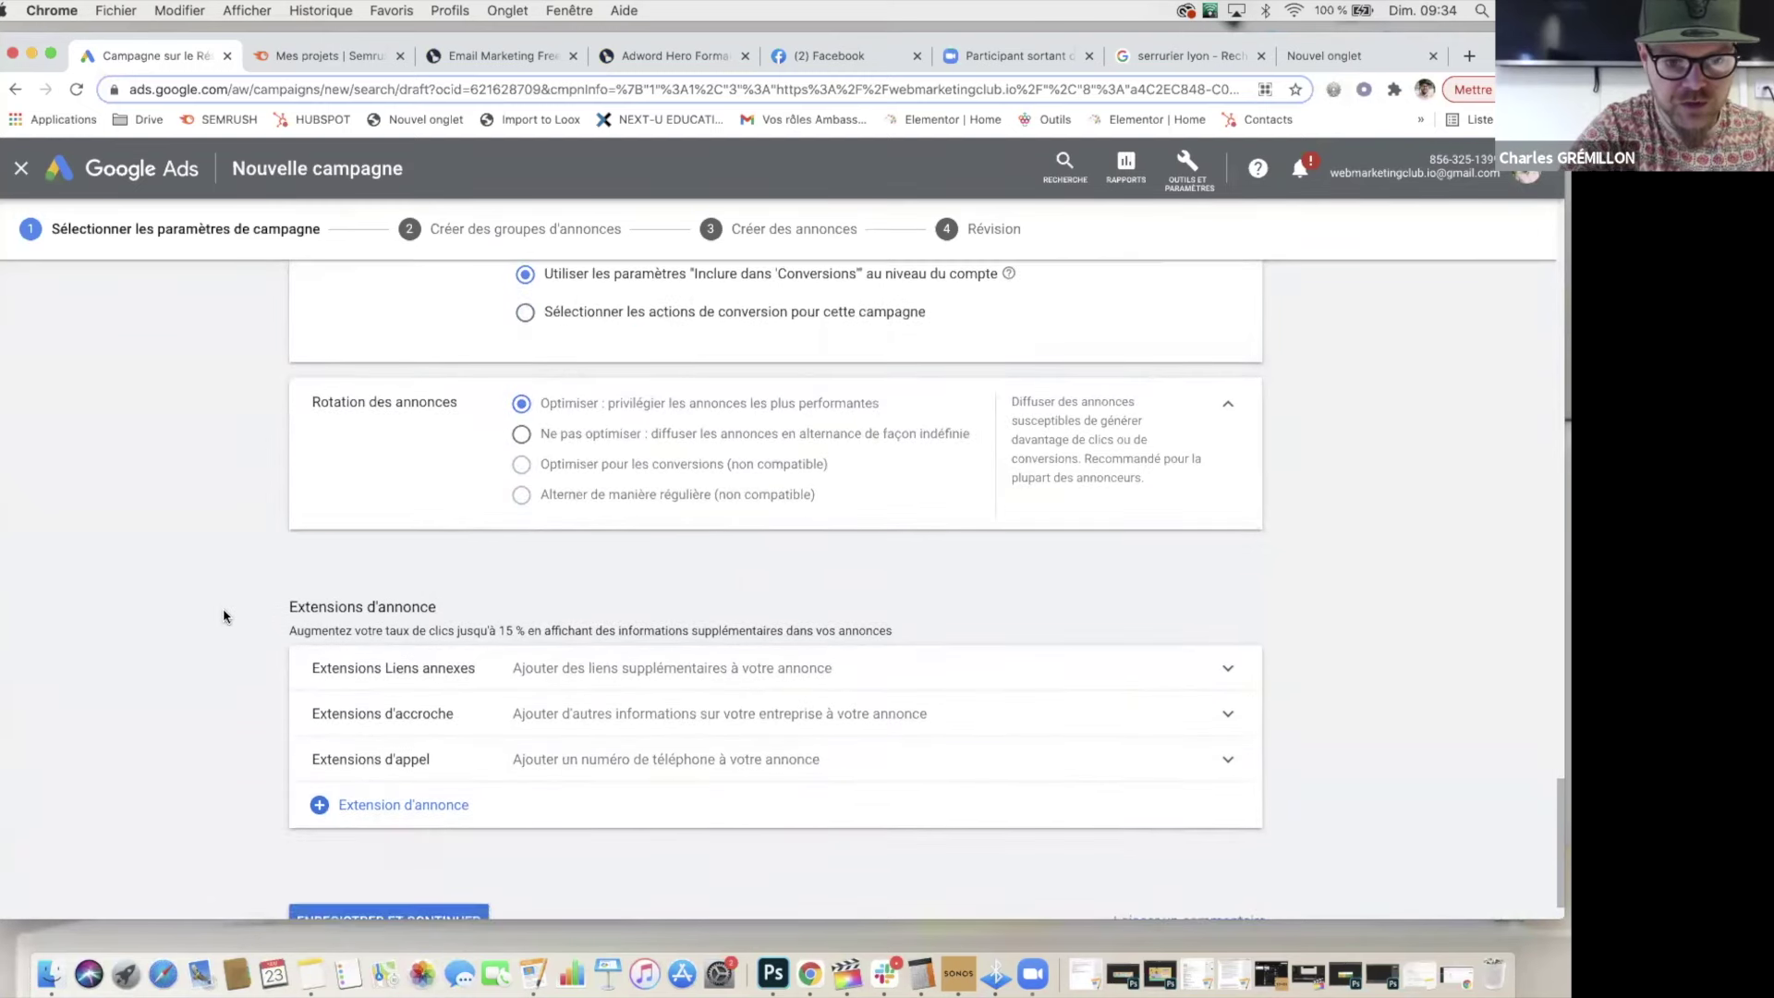
{"action": "scroll", "coordinate": [207, 606], "scroll_direction": "down", "scroll_amount": 2}
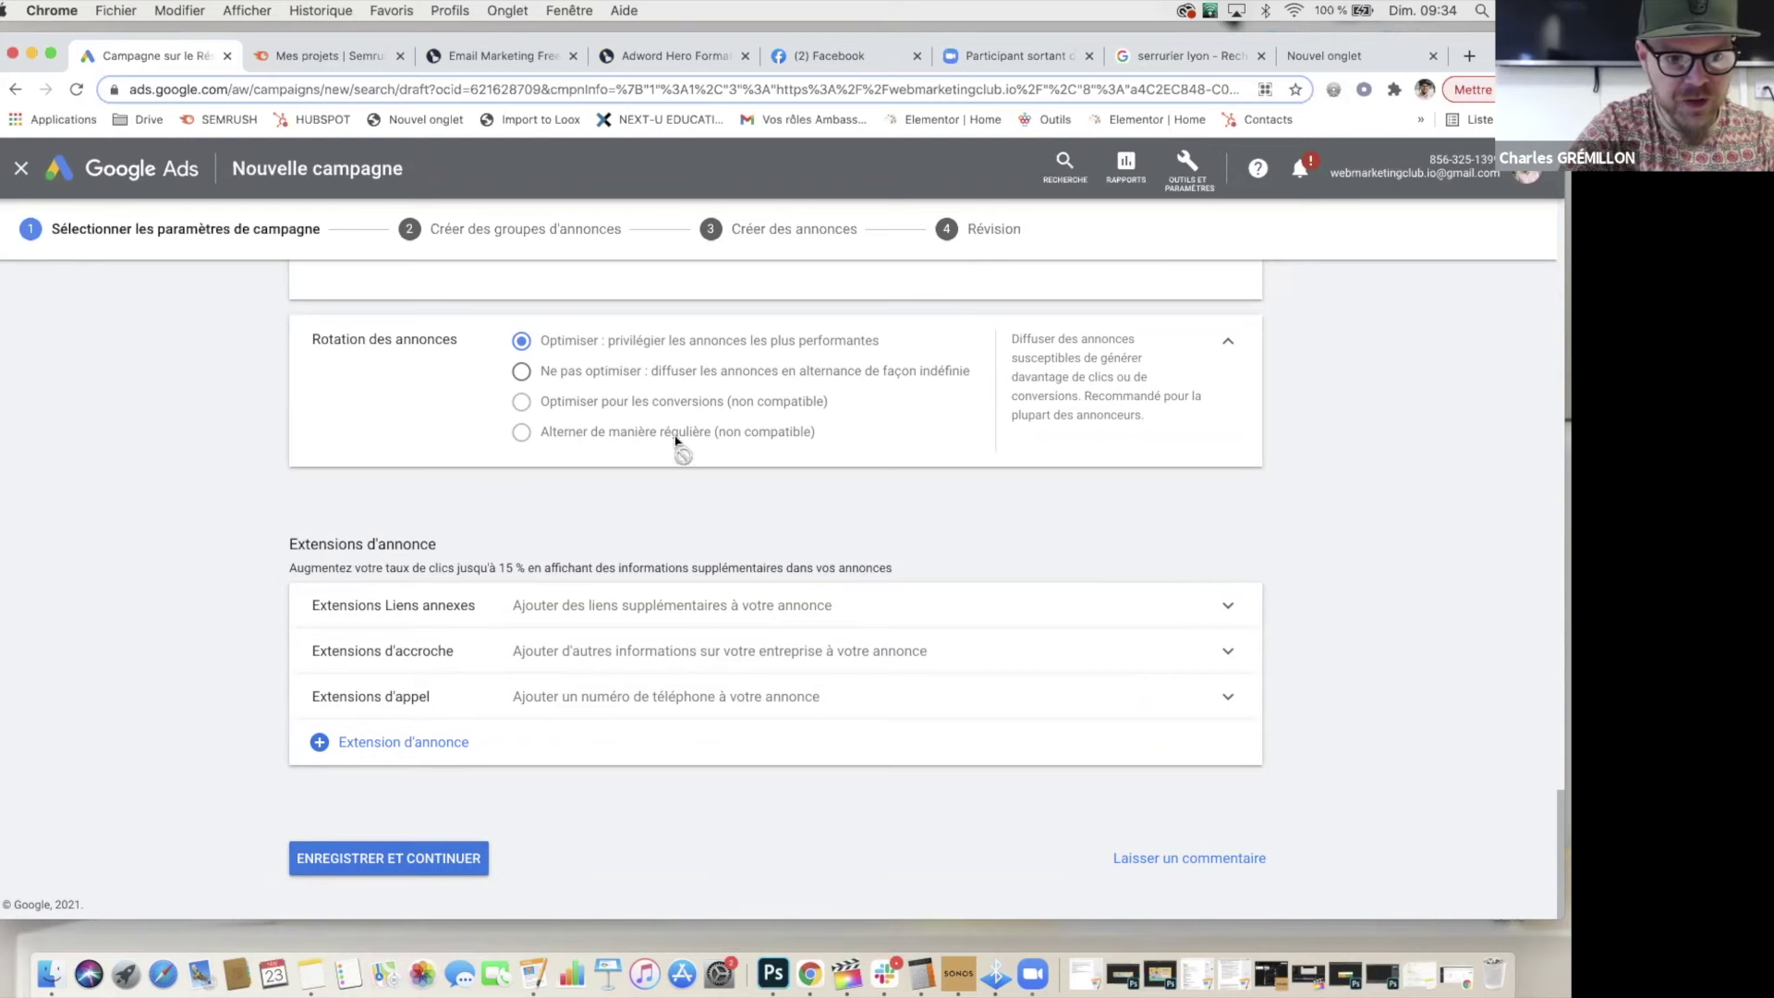
Step: Review the campaign settings from the name and networks through locations, languages, audiences, budget and bidding to the ad extensions
{"action": "scroll", "coordinate": [185, 458], "scroll_direction": "up", "scroll_amount": 20}
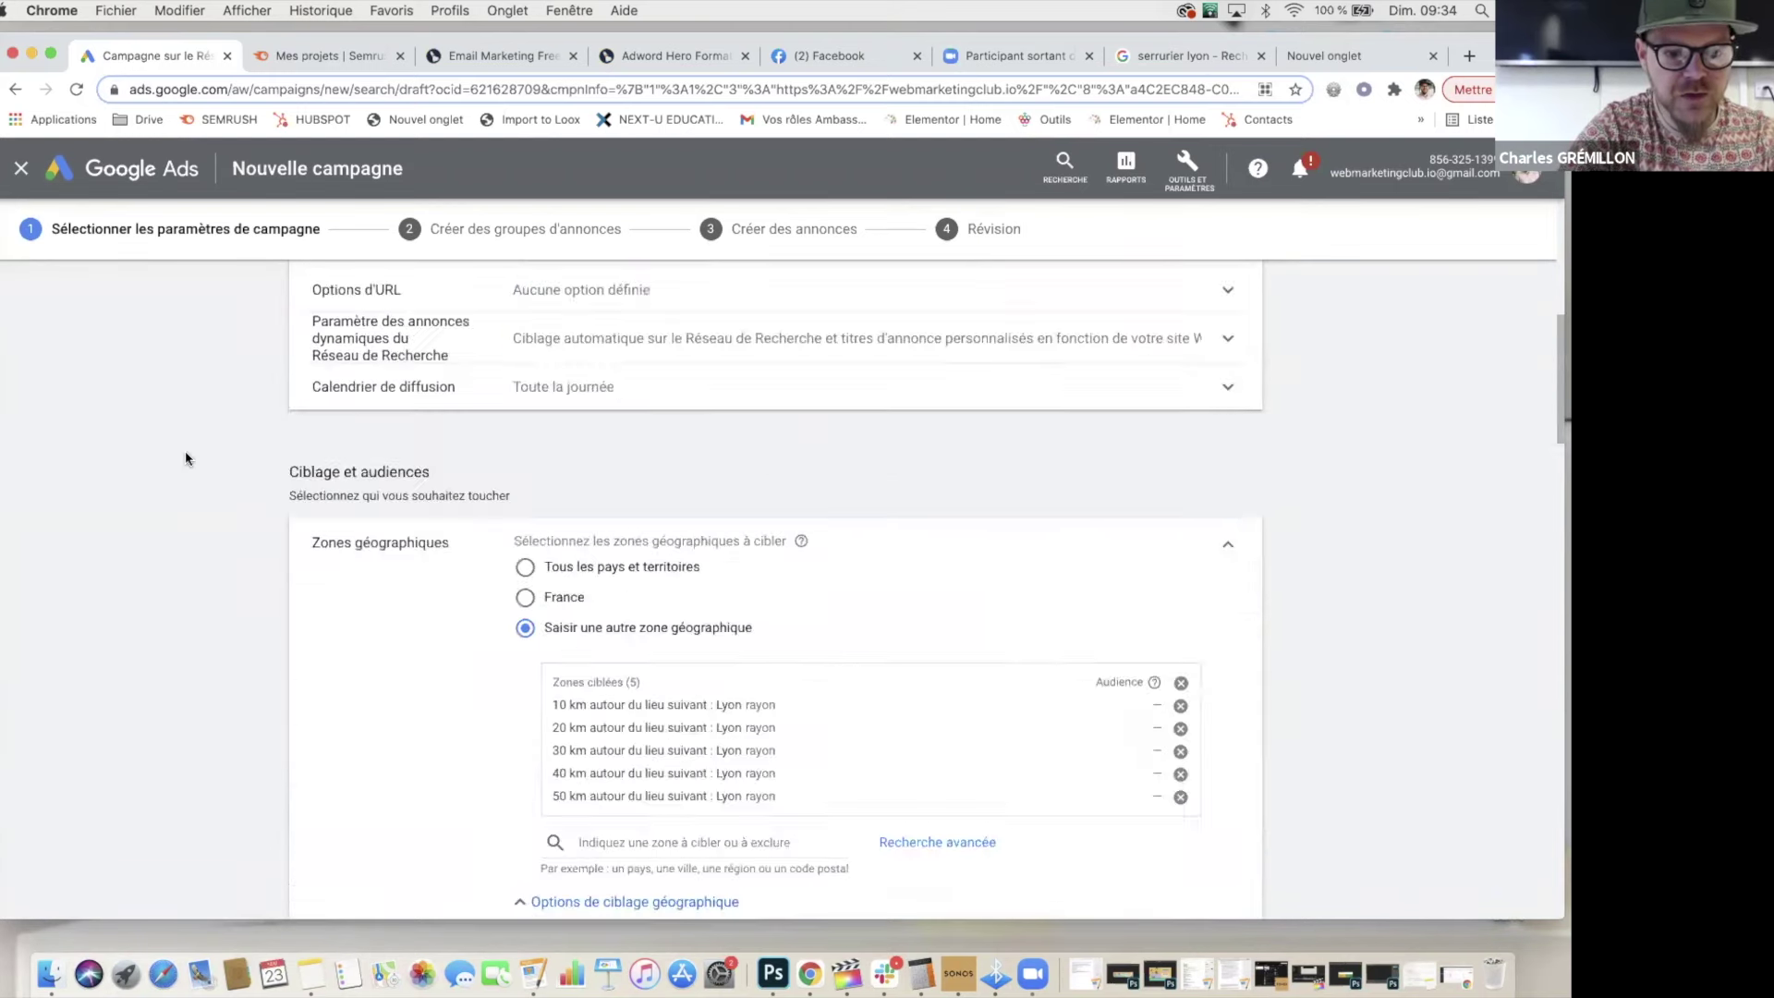
{"action": "scroll", "coordinate": [185, 458], "scroll_direction": "down", "scroll_amount": 15}
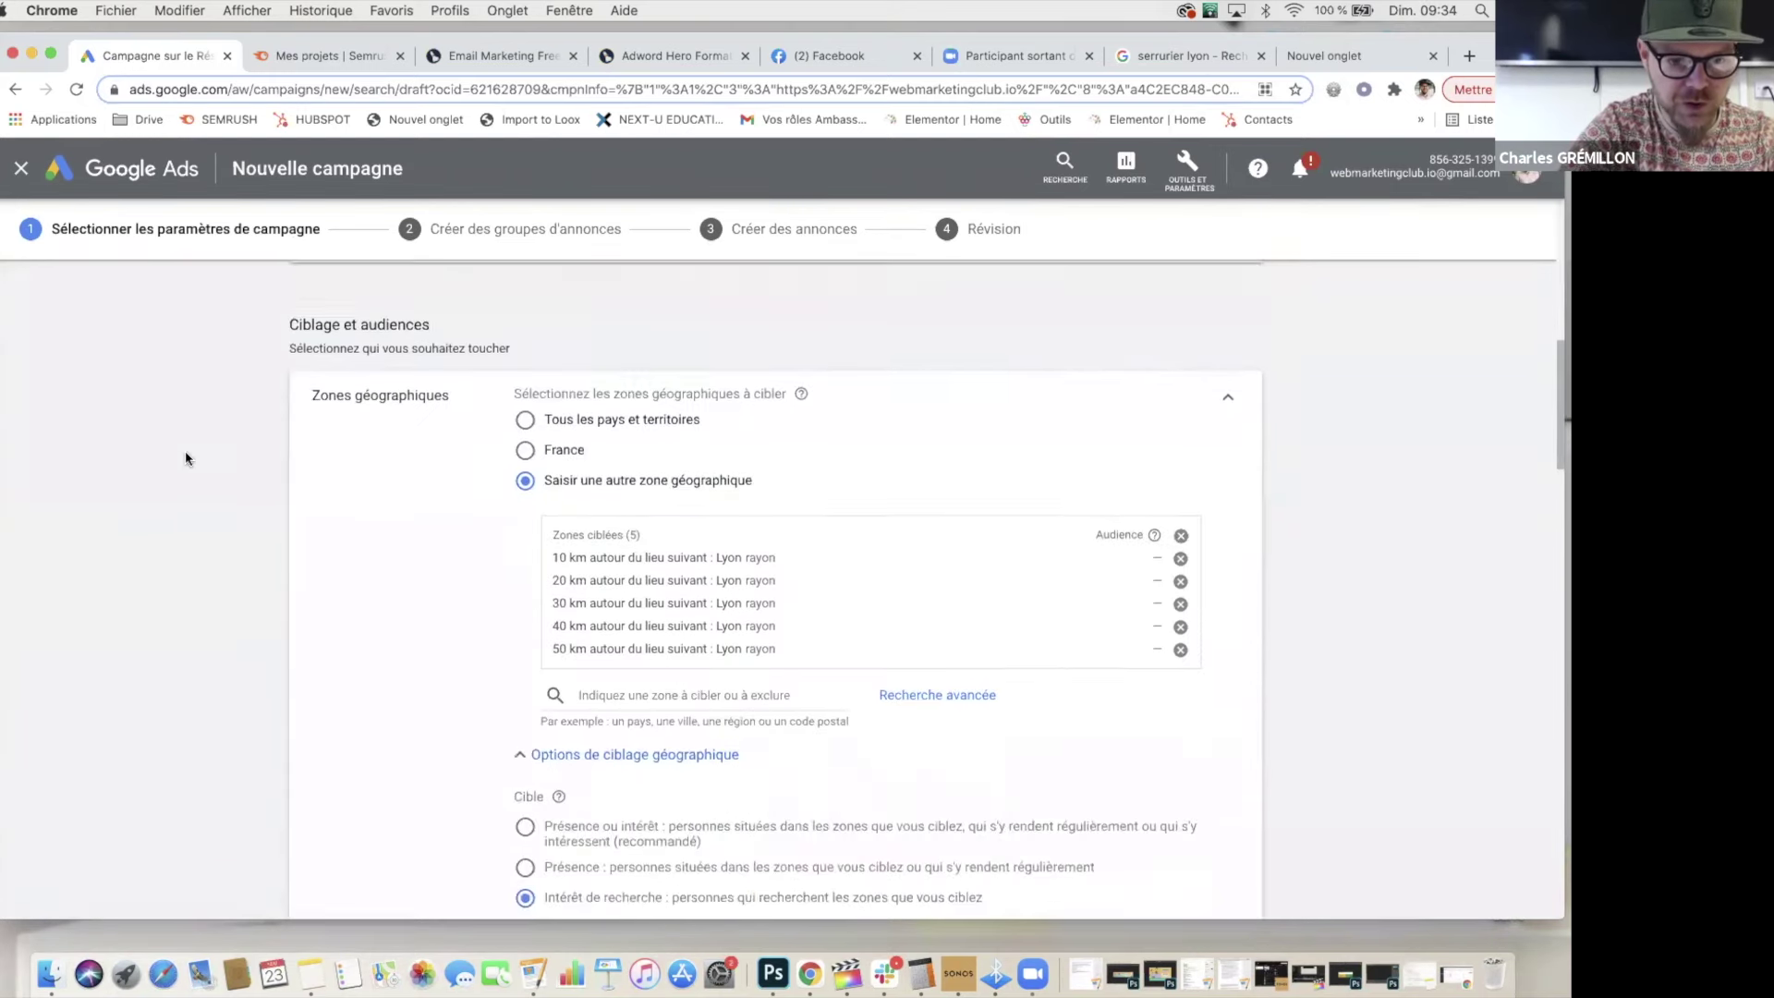
{"action": "scroll", "coordinate": [186, 458], "scroll_direction": "up", "scroll_amount": 15}
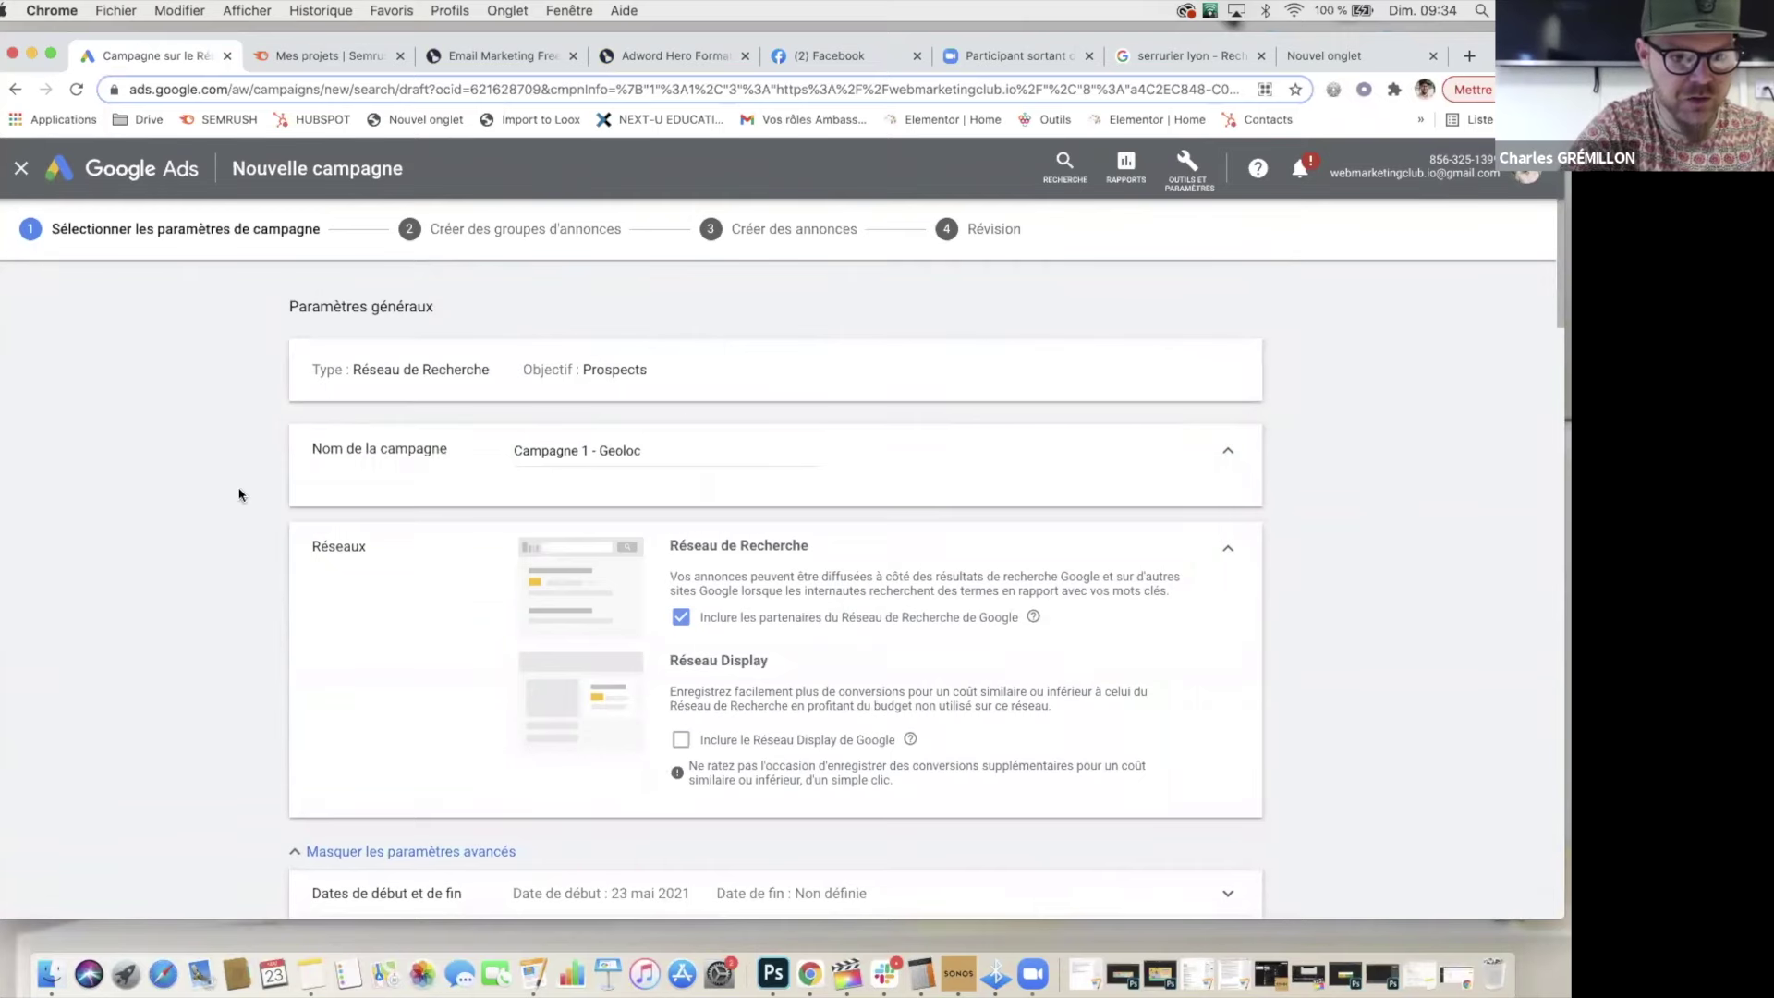
{"action": "scroll", "coordinate": [186, 465], "scroll_direction": "down", "scroll_amount": 1}
{"action": "scroll", "coordinate": [187, 465], "scroll_direction": "up", "scroll_amount": 1}
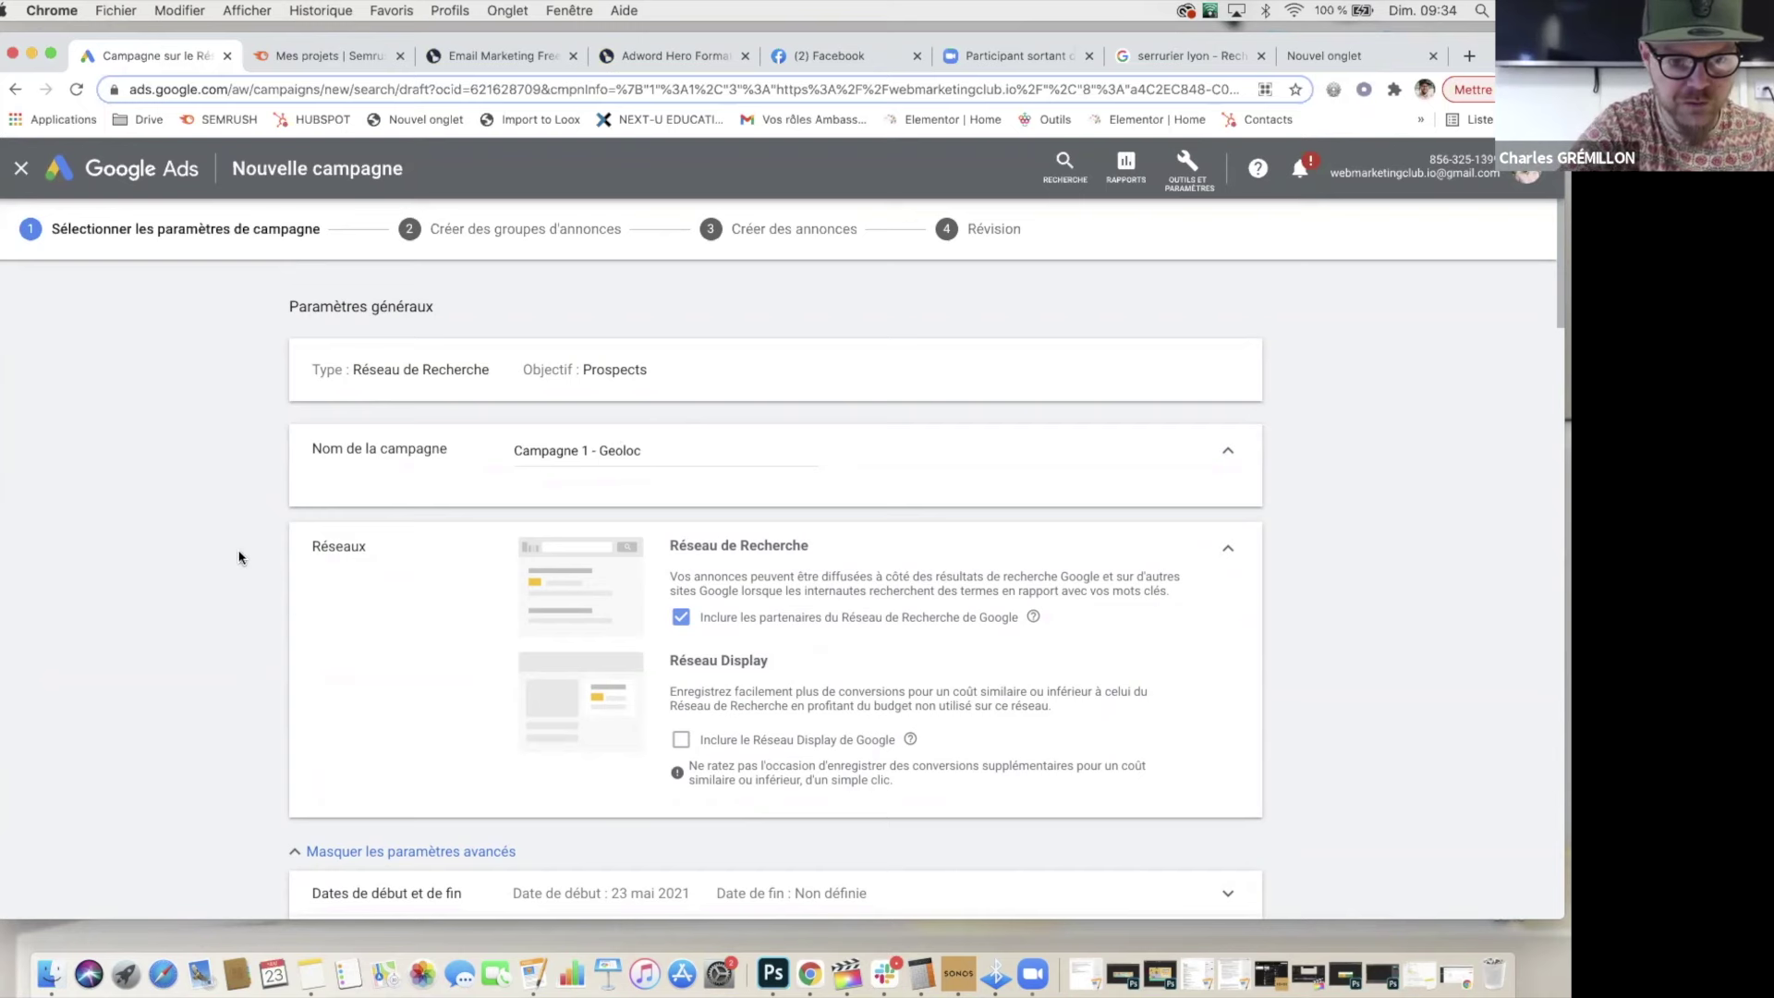
{"action": "scroll", "coordinate": [237, 554], "scroll_direction": "down", "scroll_amount": 5}
{"action": "scroll", "coordinate": [240, 683], "scroll_direction": "down", "scroll_amount": 6}
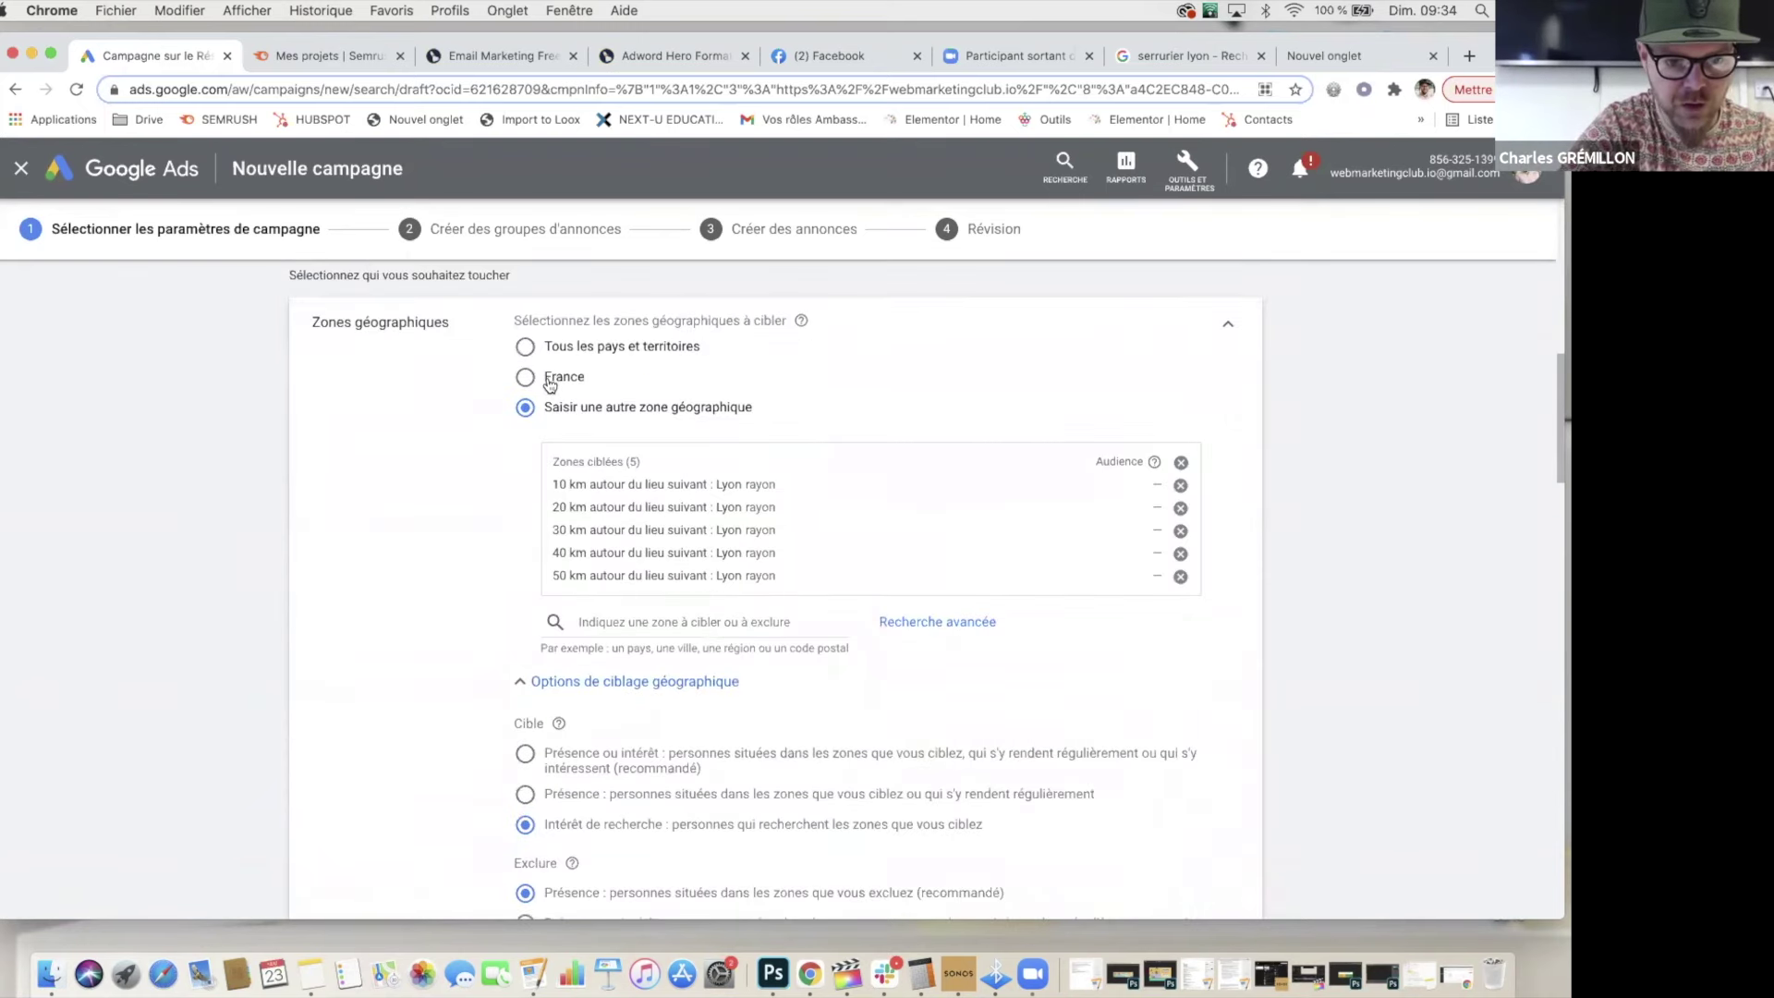
{"action": "scroll", "coordinate": [234, 596], "scroll_direction": "down", "scroll_amount": 10}
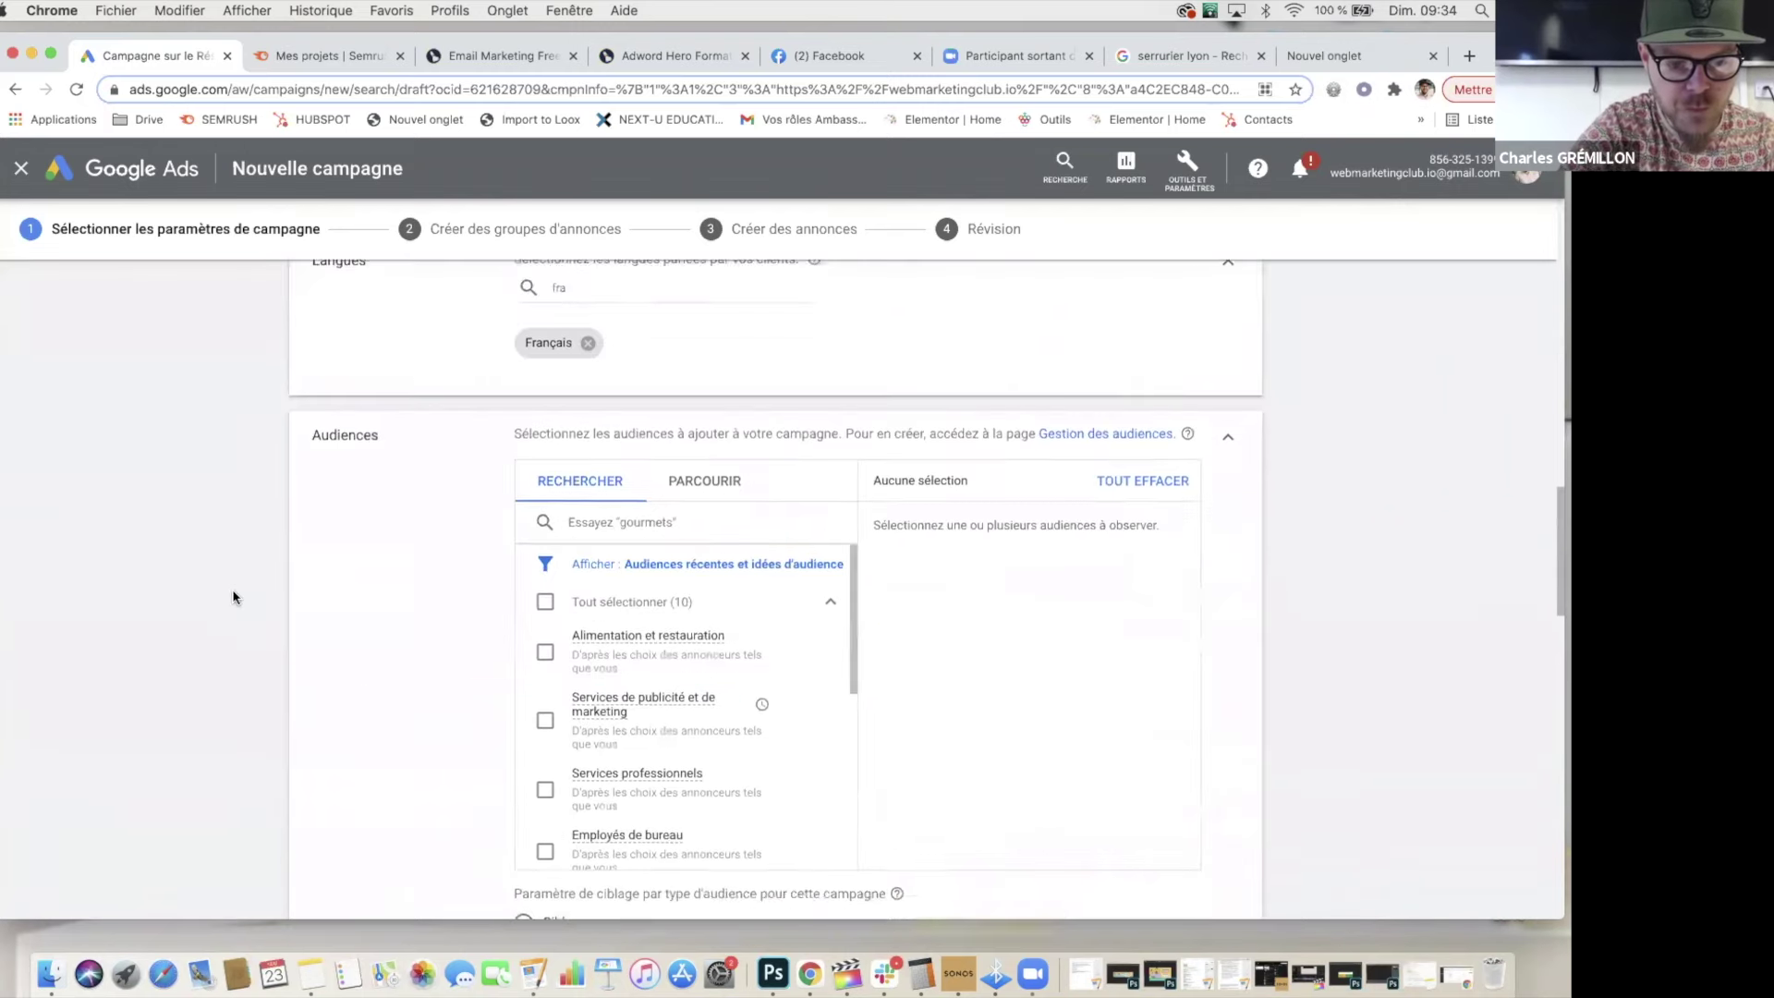
{"action": "scroll", "coordinate": [233, 596], "scroll_direction": "down", "scroll_amount": 10}
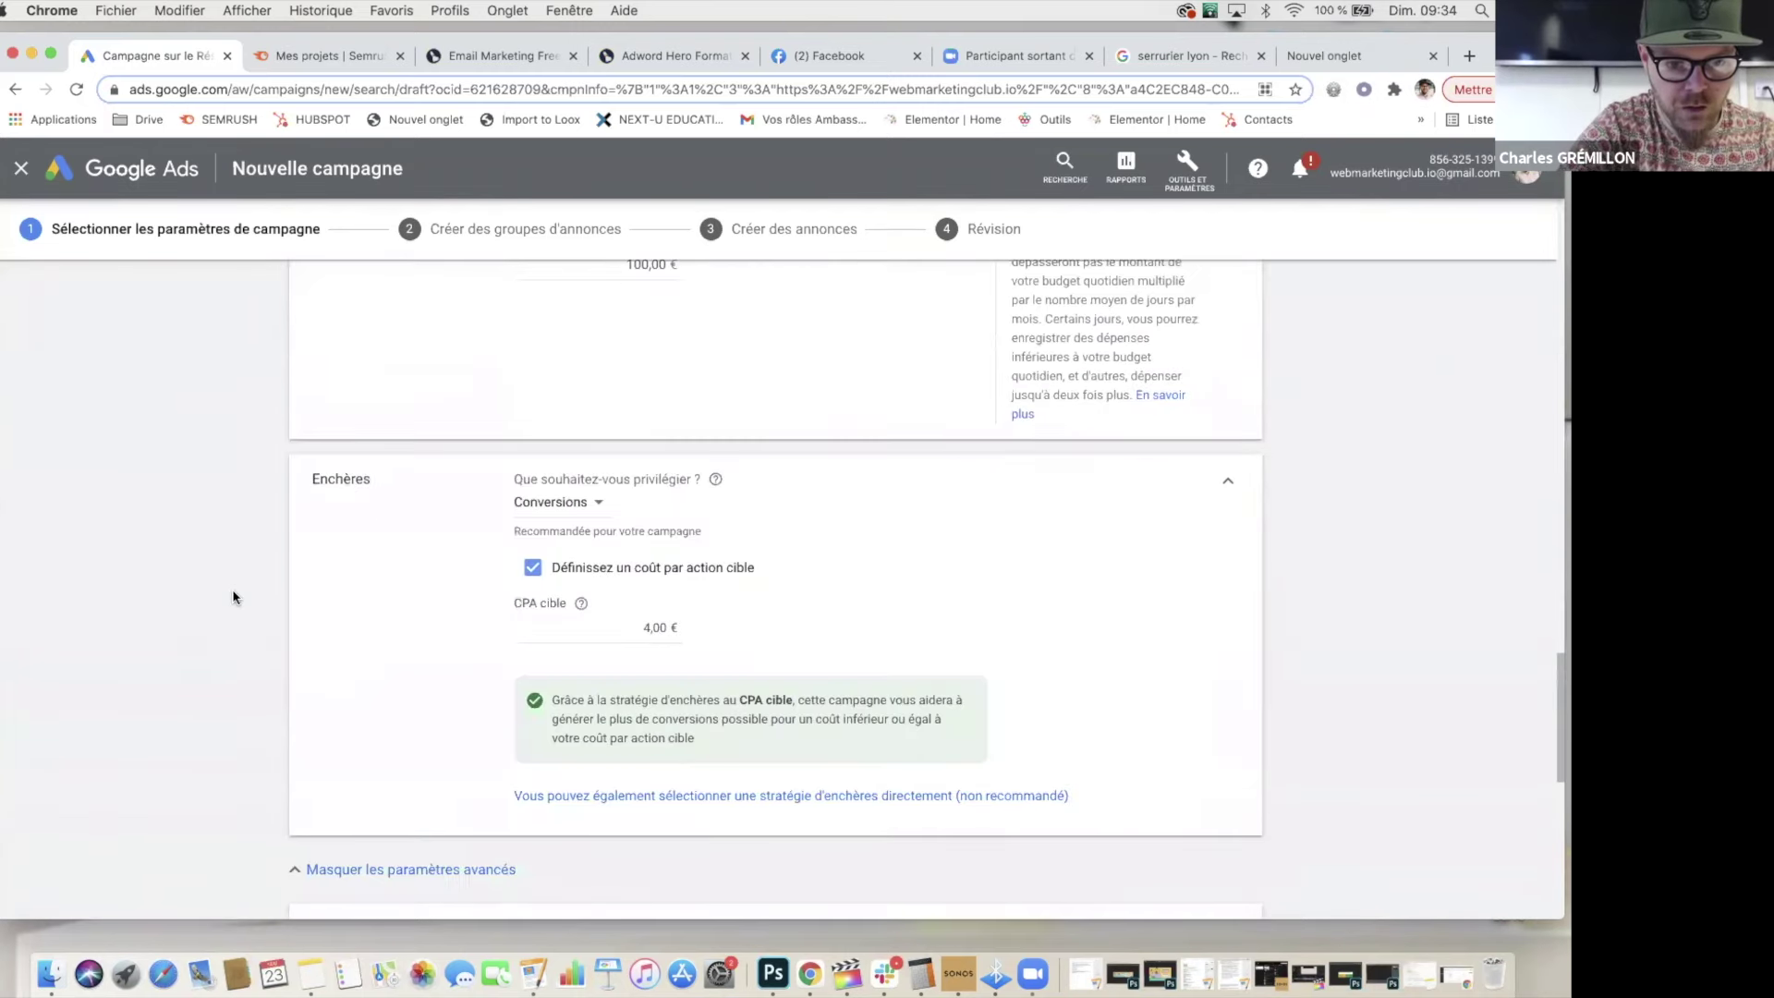
{"action": "scroll", "coordinate": [233, 596], "scroll_direction": "down", "scroll_amount": 10}
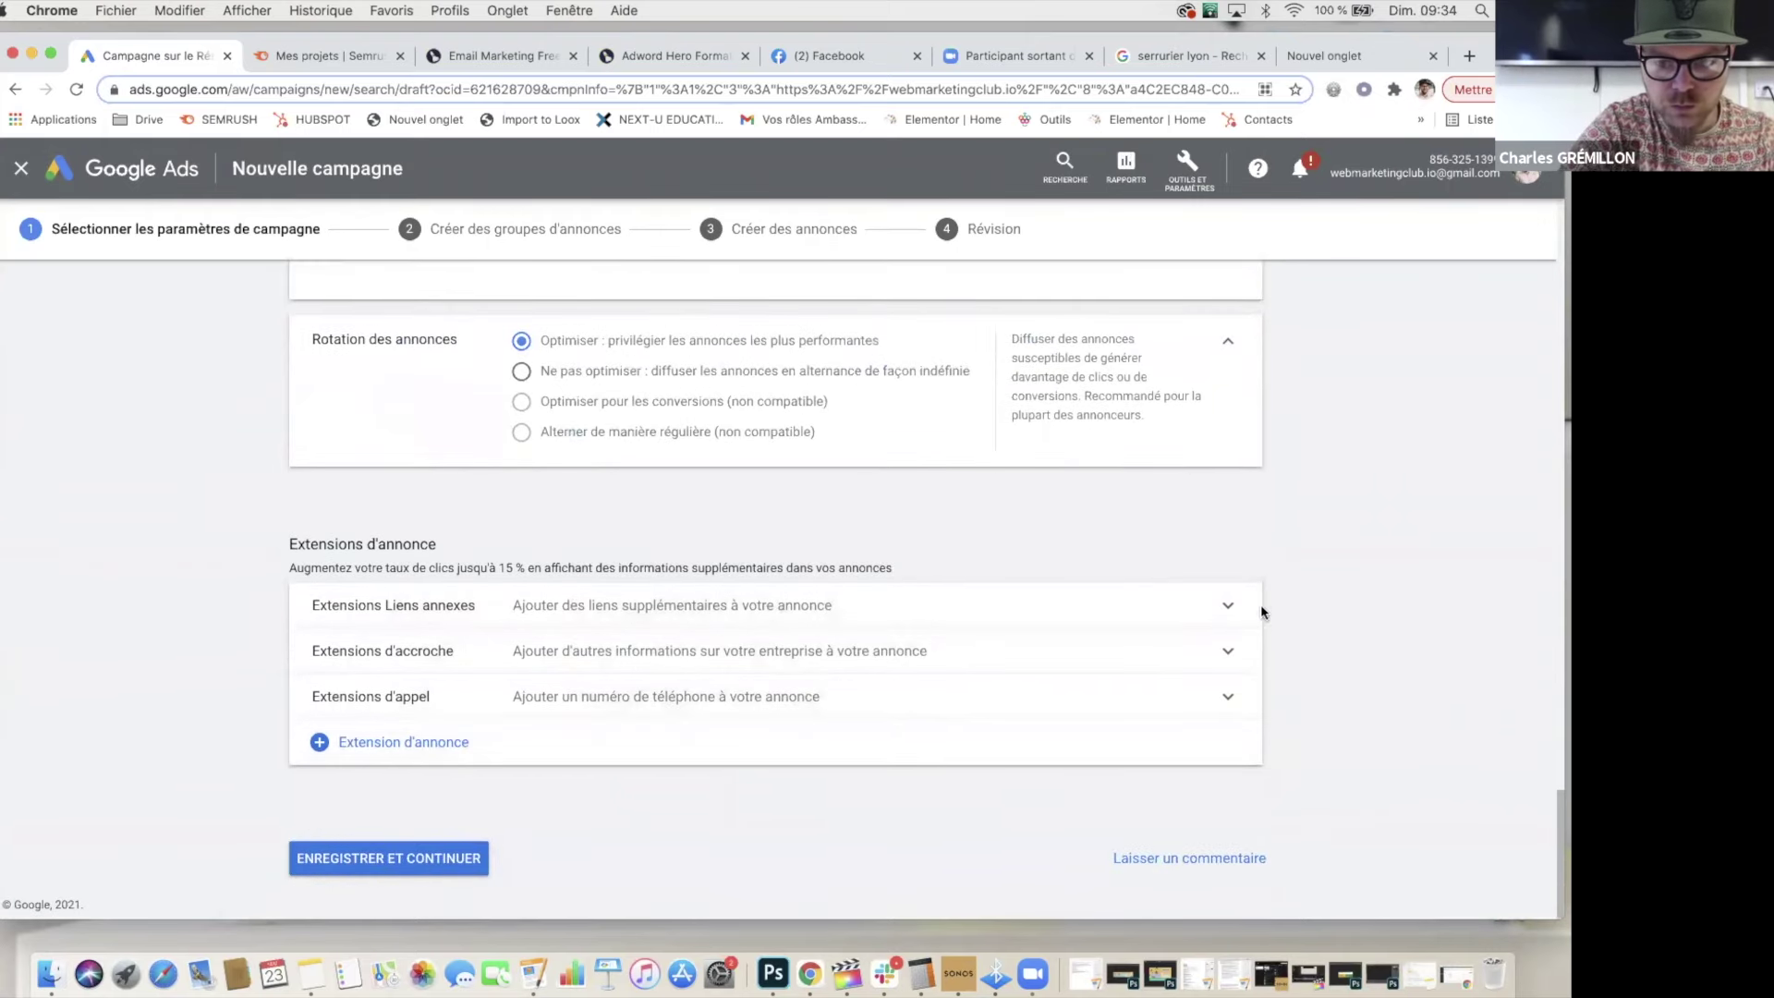
Step: Open the sitelink extensions section and examine the existing sitelinks available for the campaign
{"action": "left_click", "coordinate": [1228, 610]}
{"action": "scroll", "coordinate": [230, 656], "scroll_direction": "down", "scroll_amount": 3}
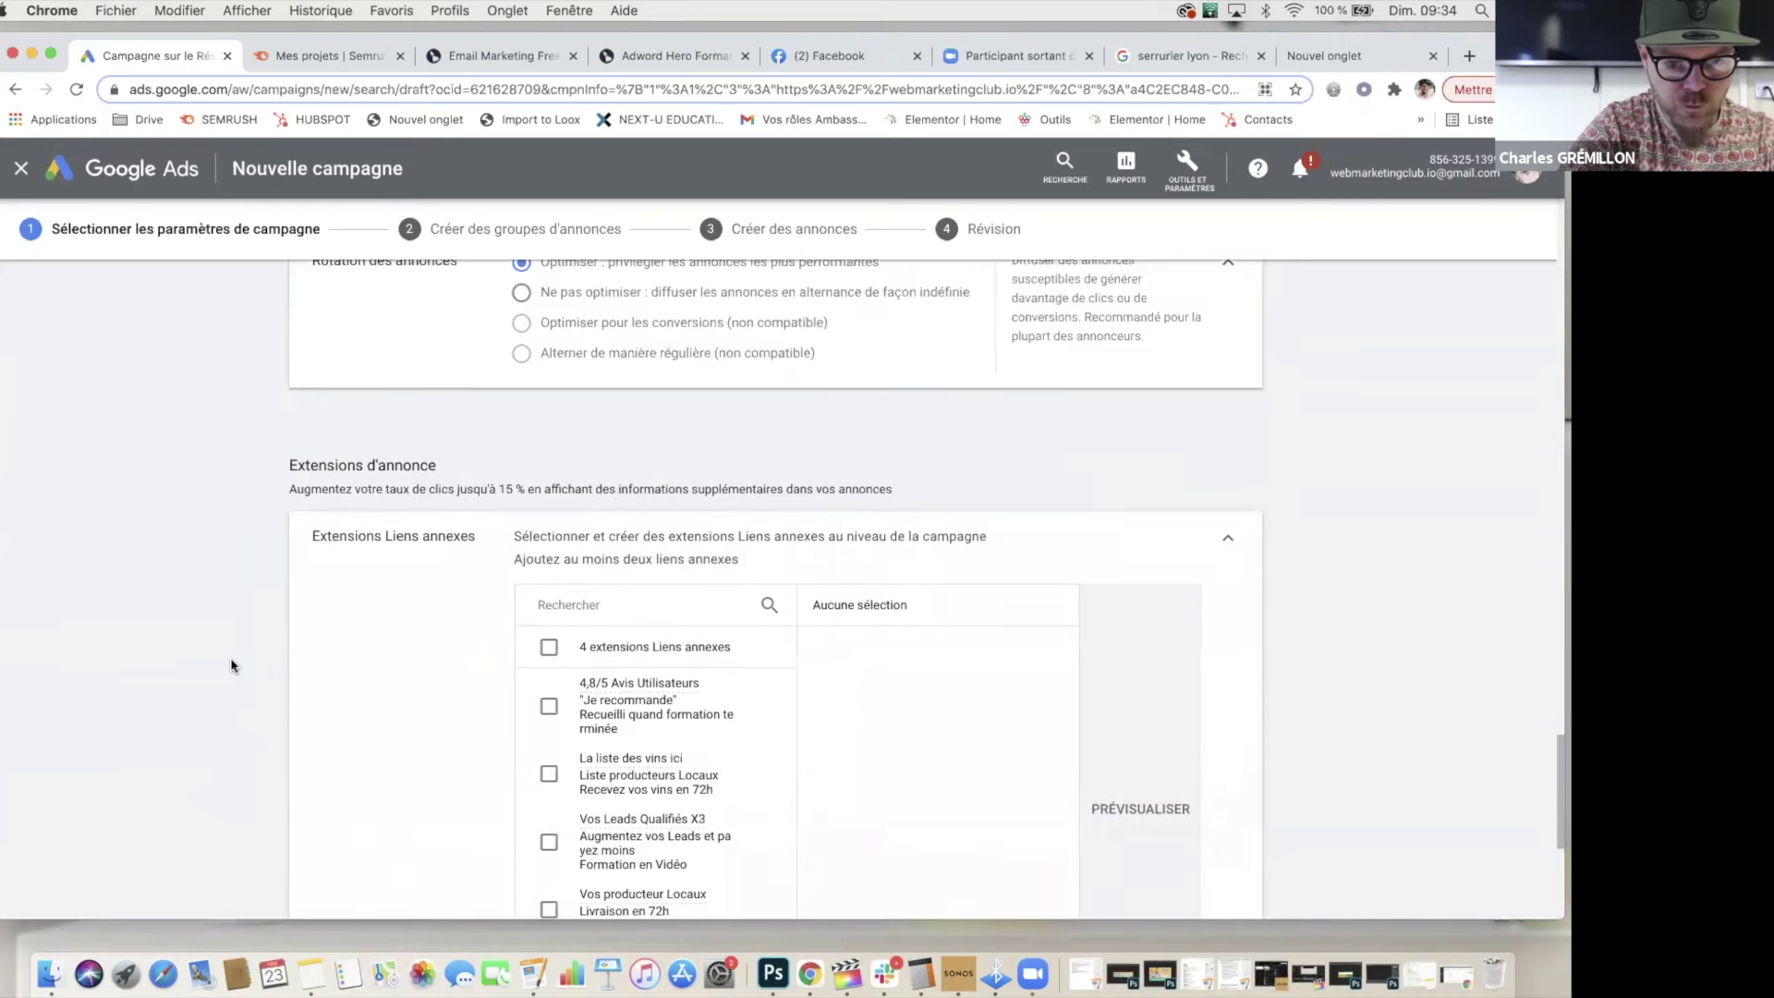
{"action": "scroll", "coordinate": [231, 665], "scroll_direction": "down", "scroll_amount": 2}
{"action": "scroll", "coordinate": [231, 665], "scroll_direction": "down", "scroll_amount": 5}
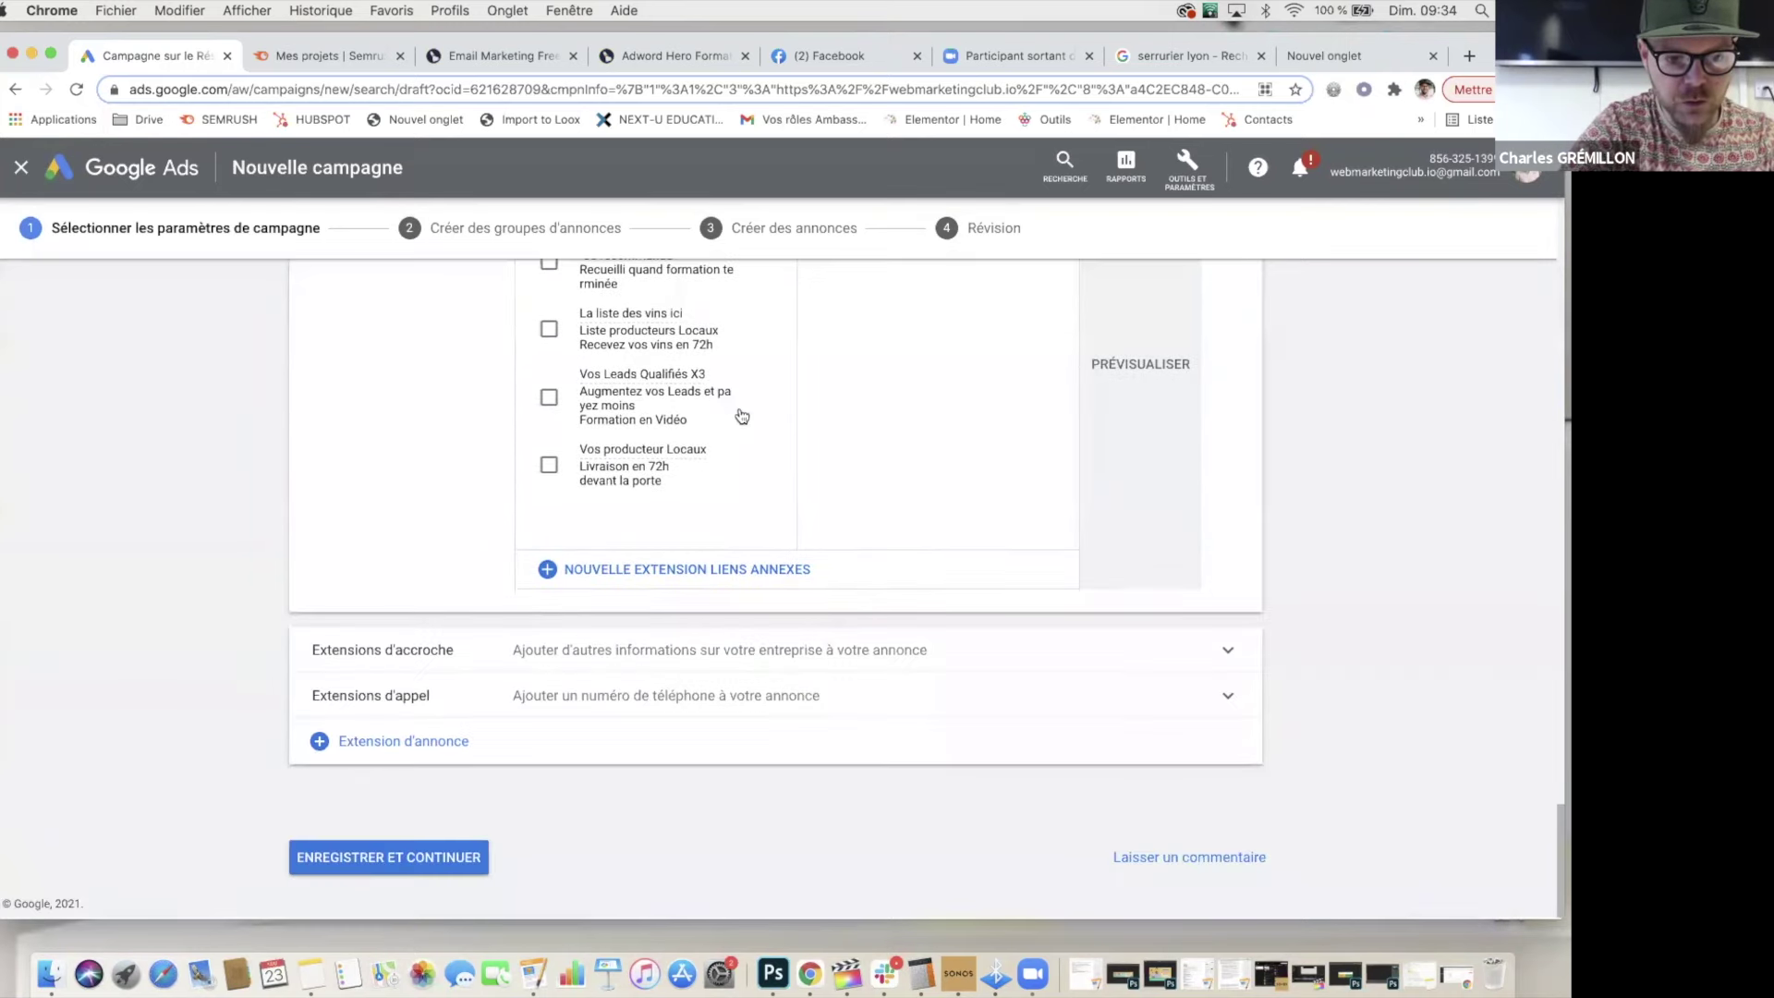
{"action": "scroll", "coordinate": [153, 528], "scroll_direction": "up", "scroll_amount": 3}
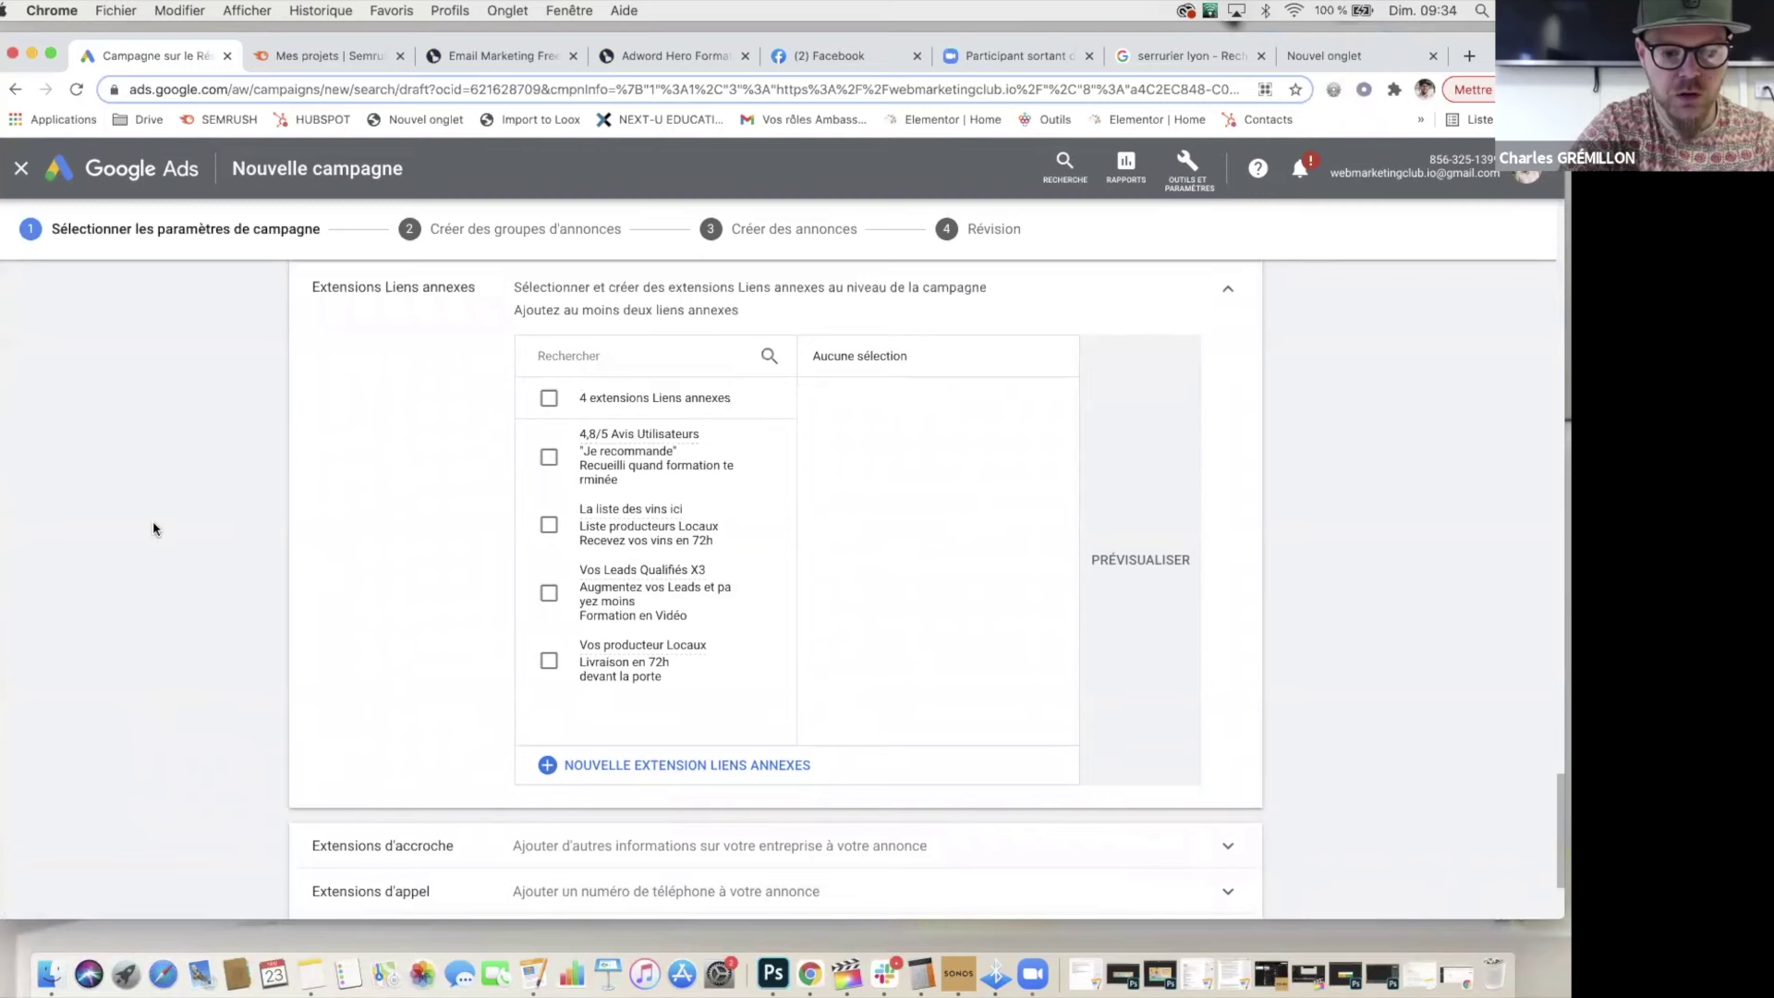
{"action": "scroll", "coordinate": [153, 528], "scroll_direction": "up", "scroll_amount": 1}
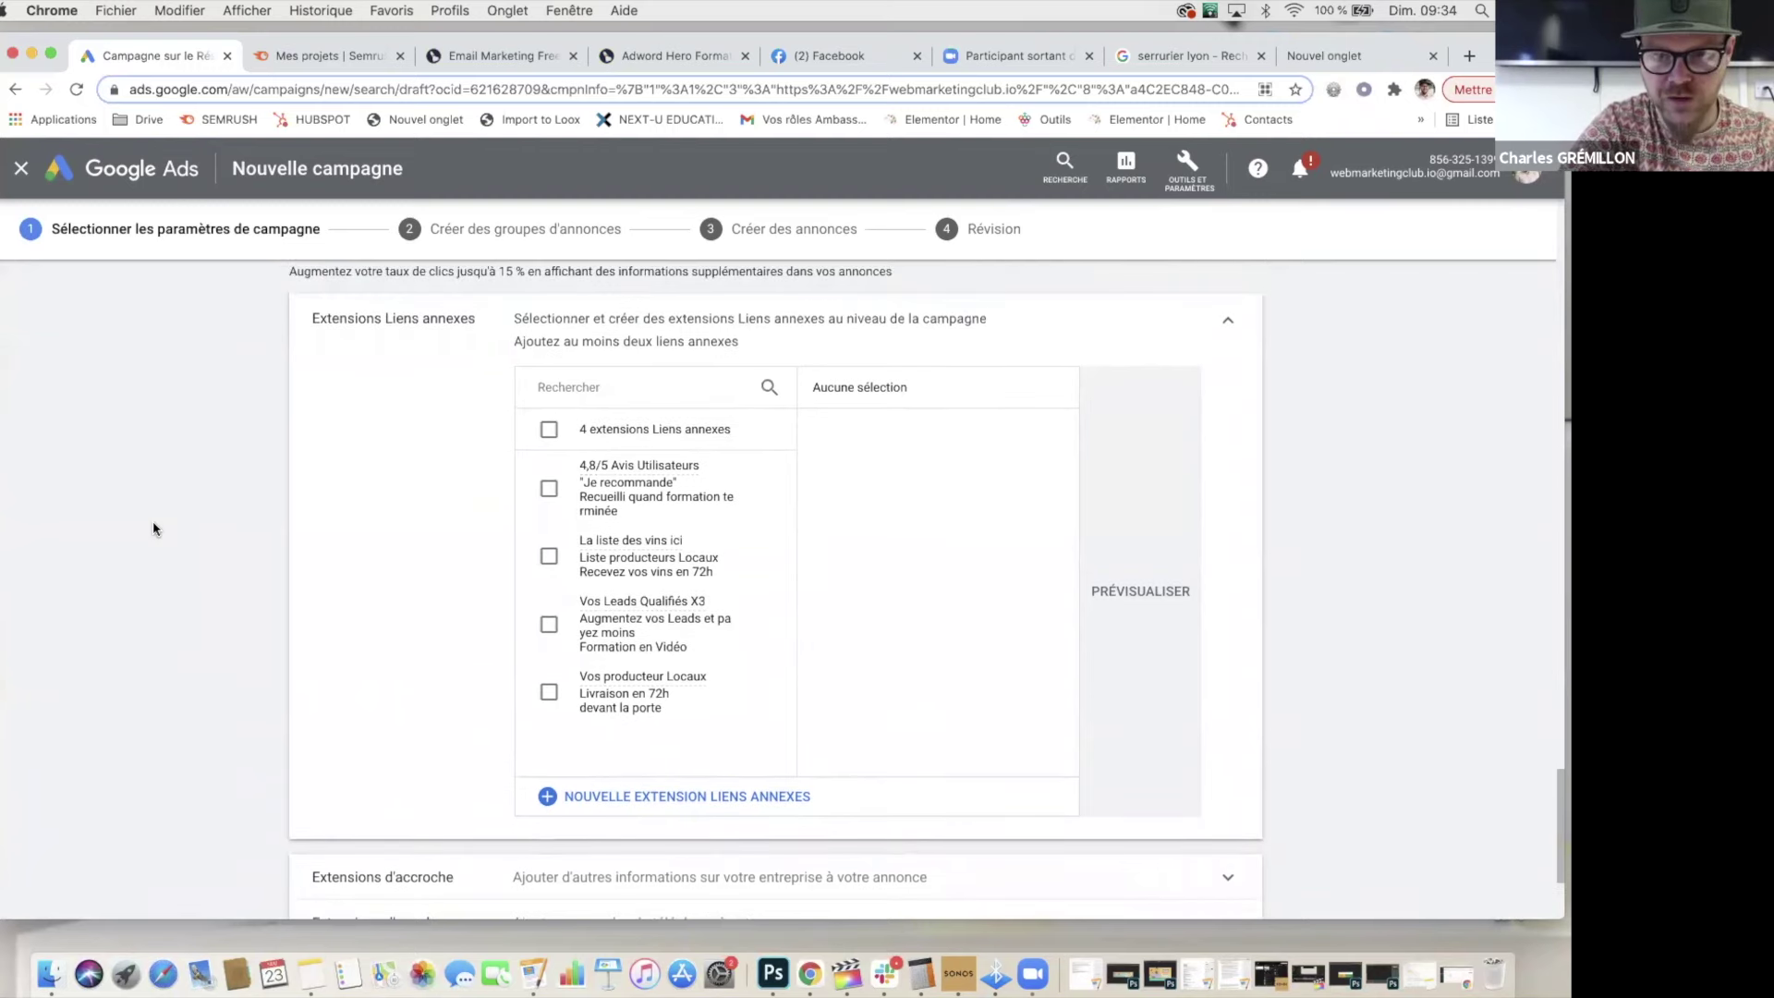
Step: Switch to the Google results for "serrurier lyon" and examine the phone number shown in the second ad
{"action": "left_click", "coordinate": [1175, 57]}
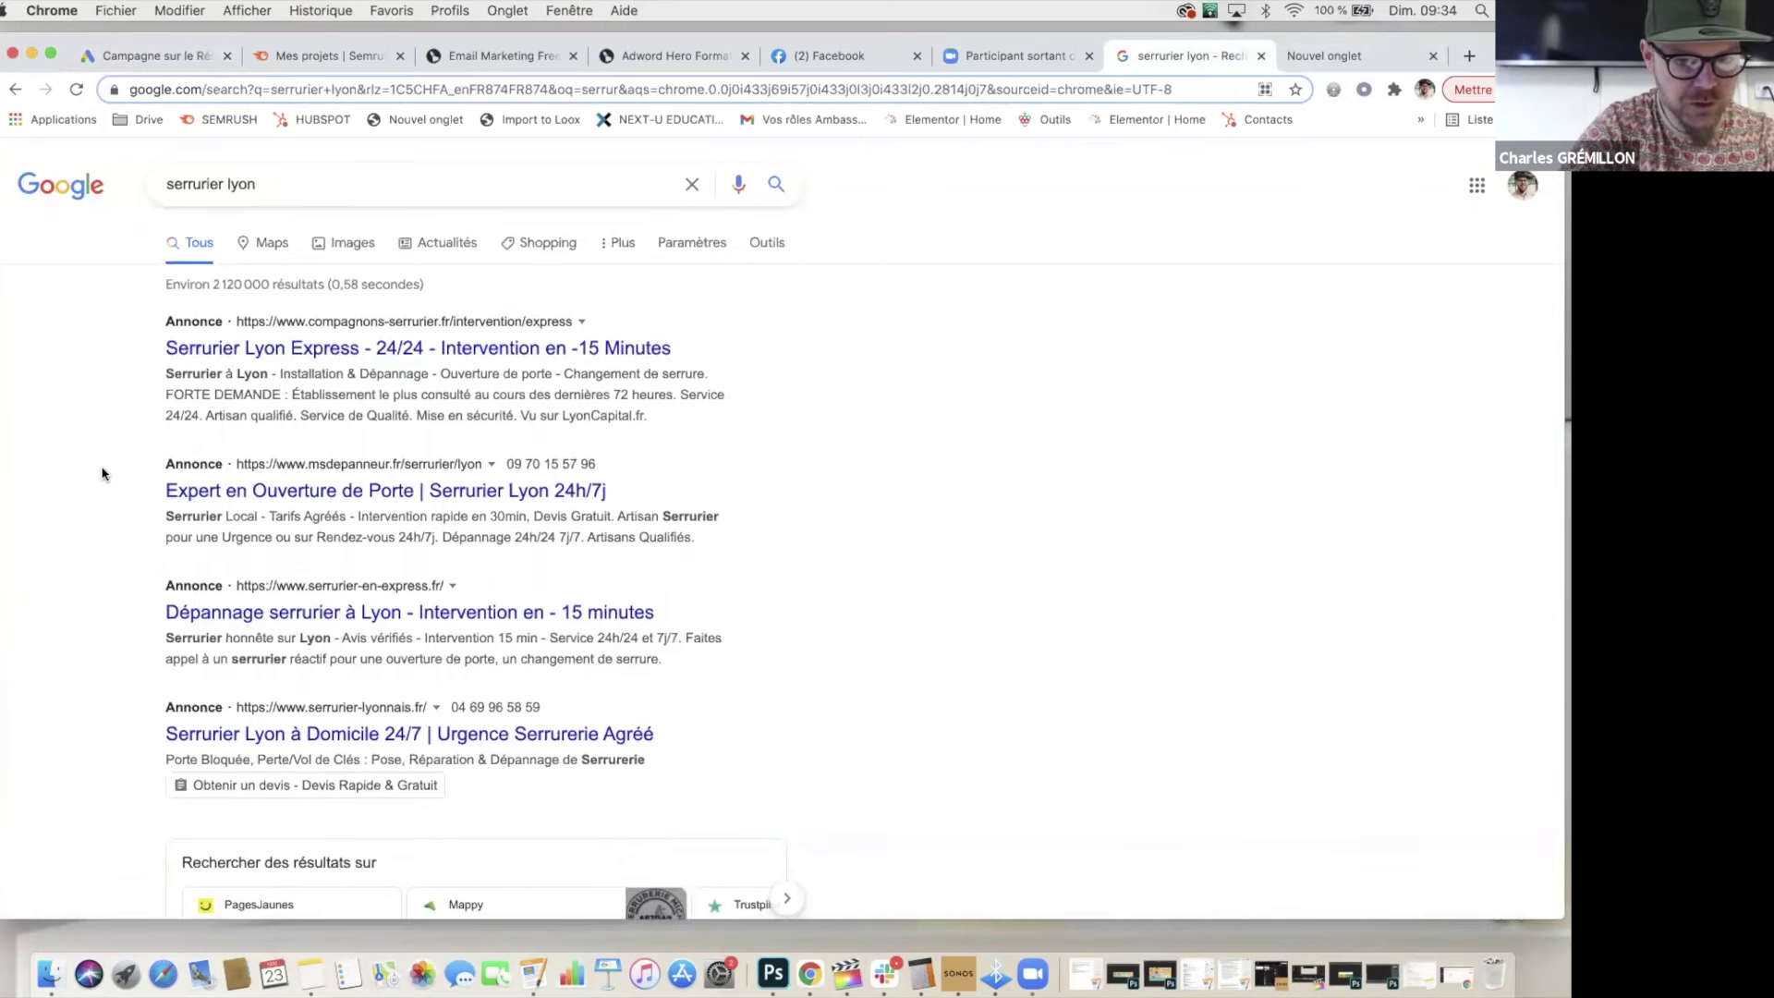
{"action": "left_click_drag", "start_coordinate": [609, 468], "coordinate": [524, 459]}
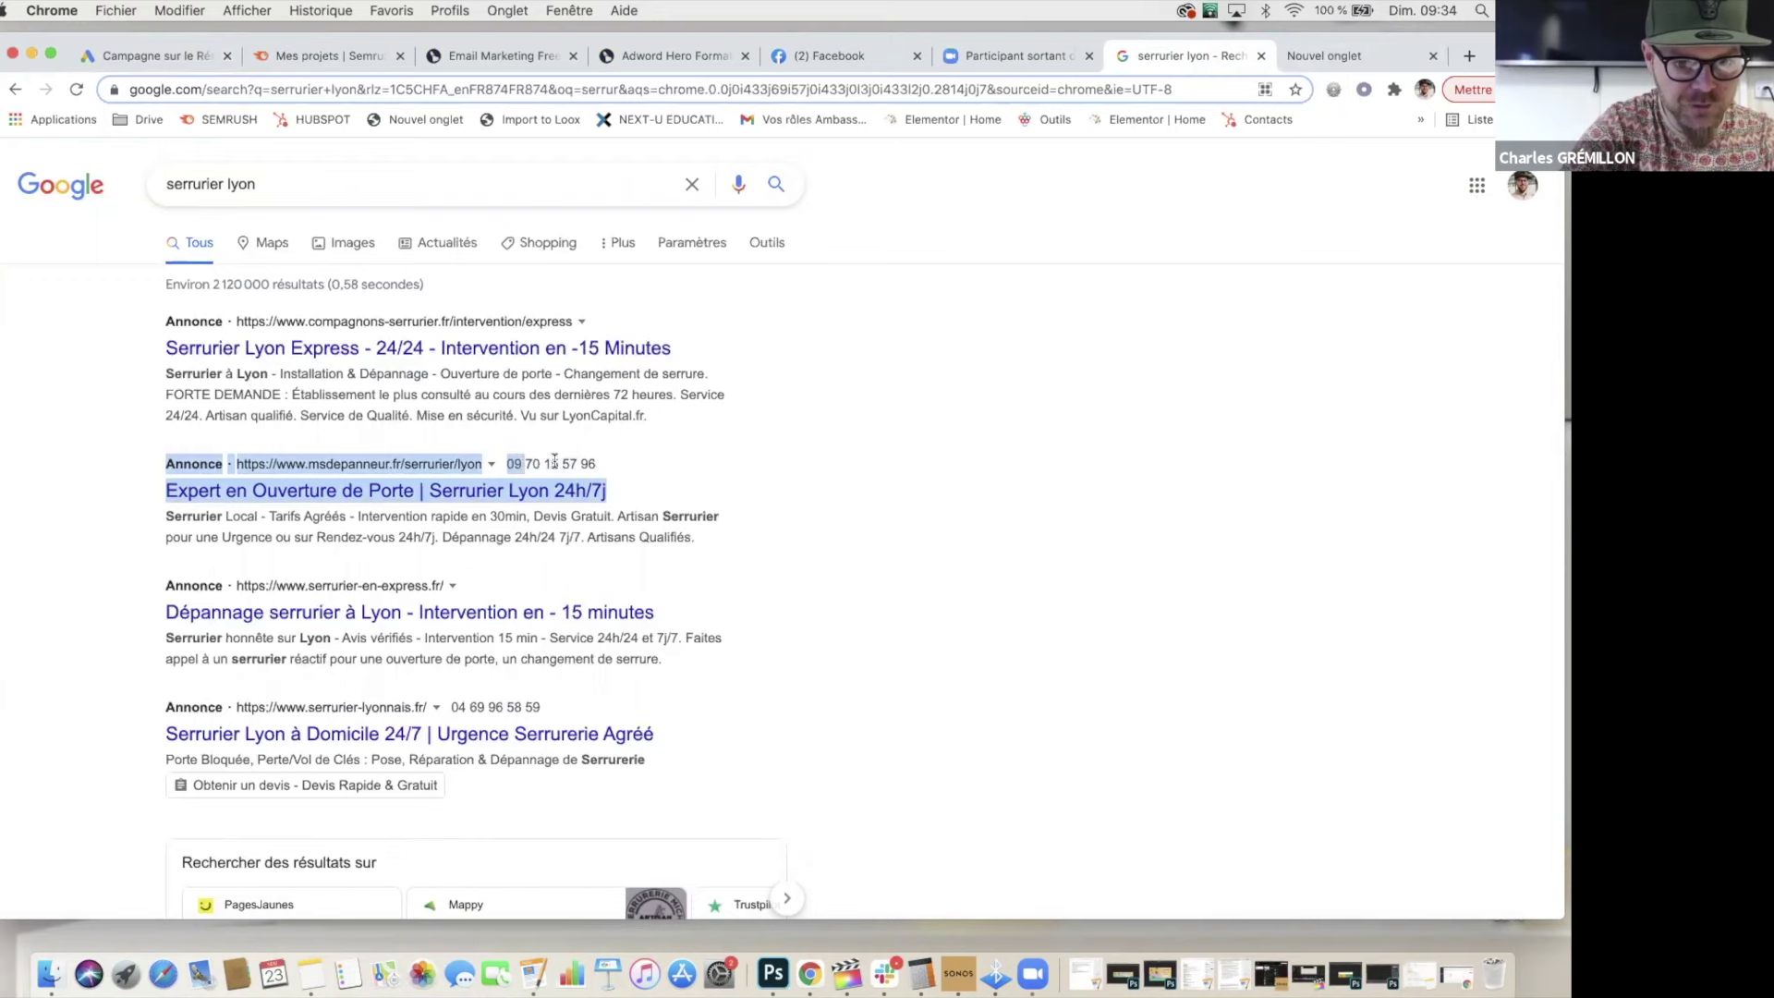
{"action": "left_click", "coordinate": [765, 438]}
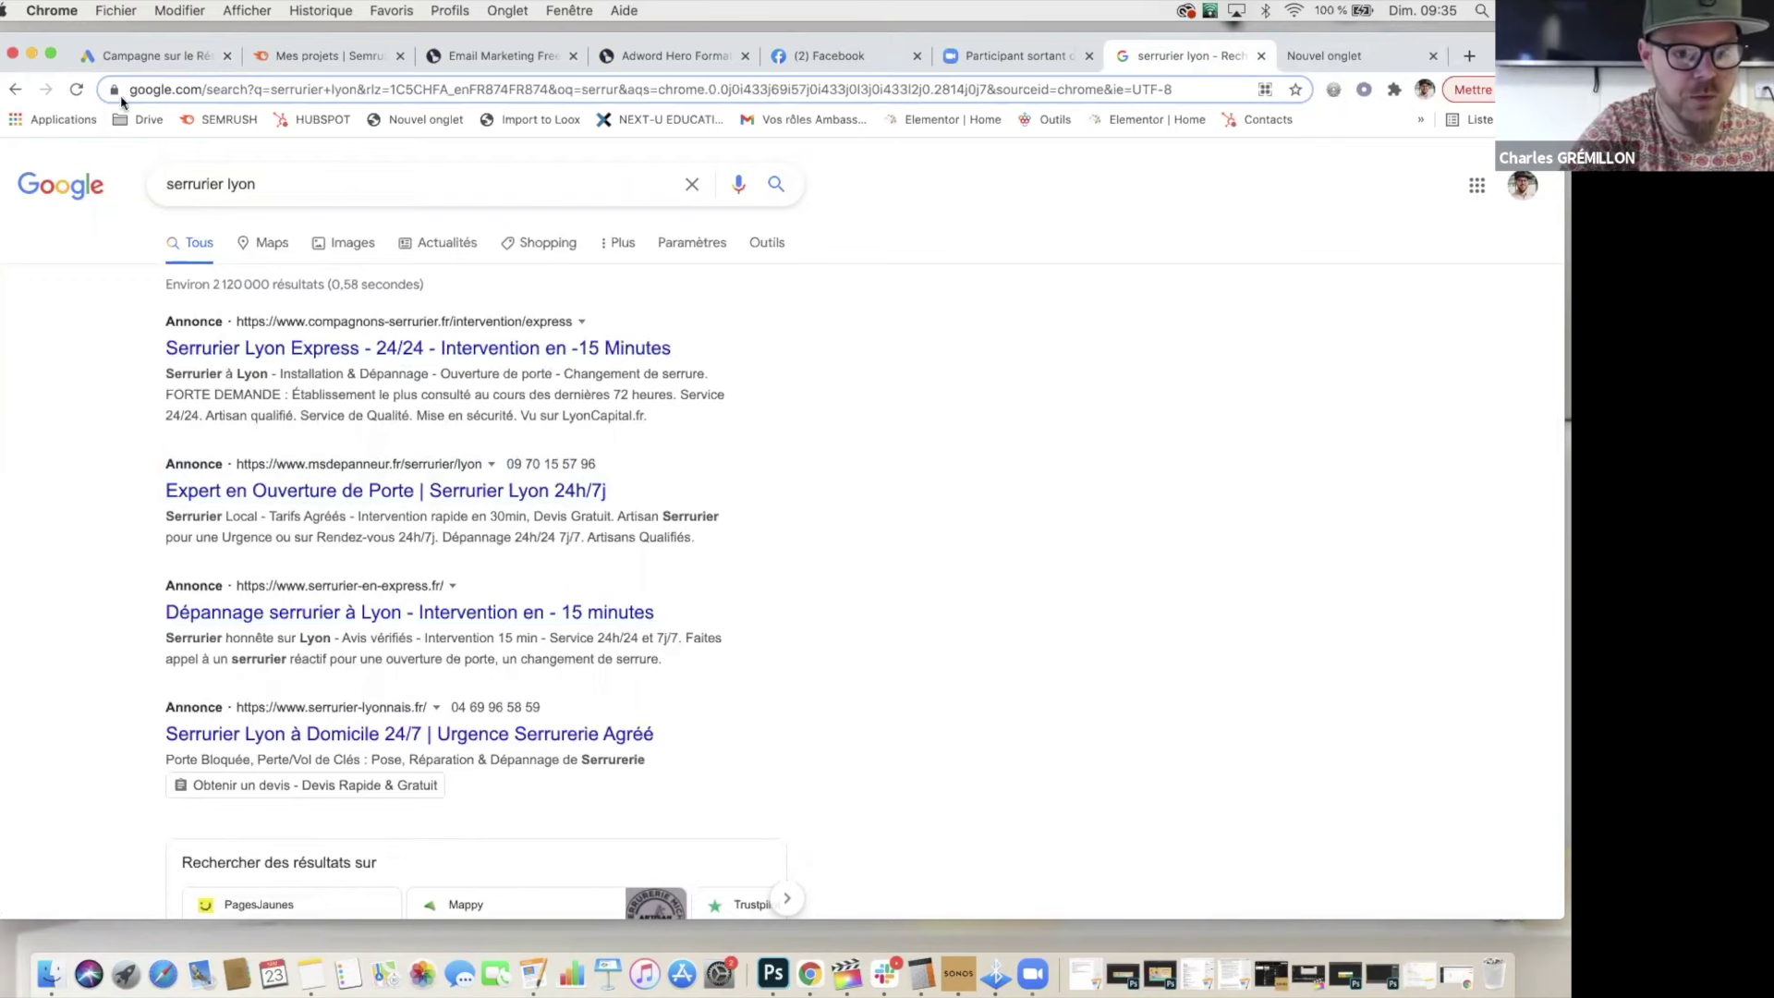
Step: Return to the Google Ads campaign and select all four sitelink extensions, from "4,8/5 Avis Utilisateurs" to "Vos producteur Locaux"
{"action": "left_click", "coordinate": [146, 57]}
{"action": "scroll", "coordinate": [222, 473], "scroll_direction": "up", "scroll_amount": 2}
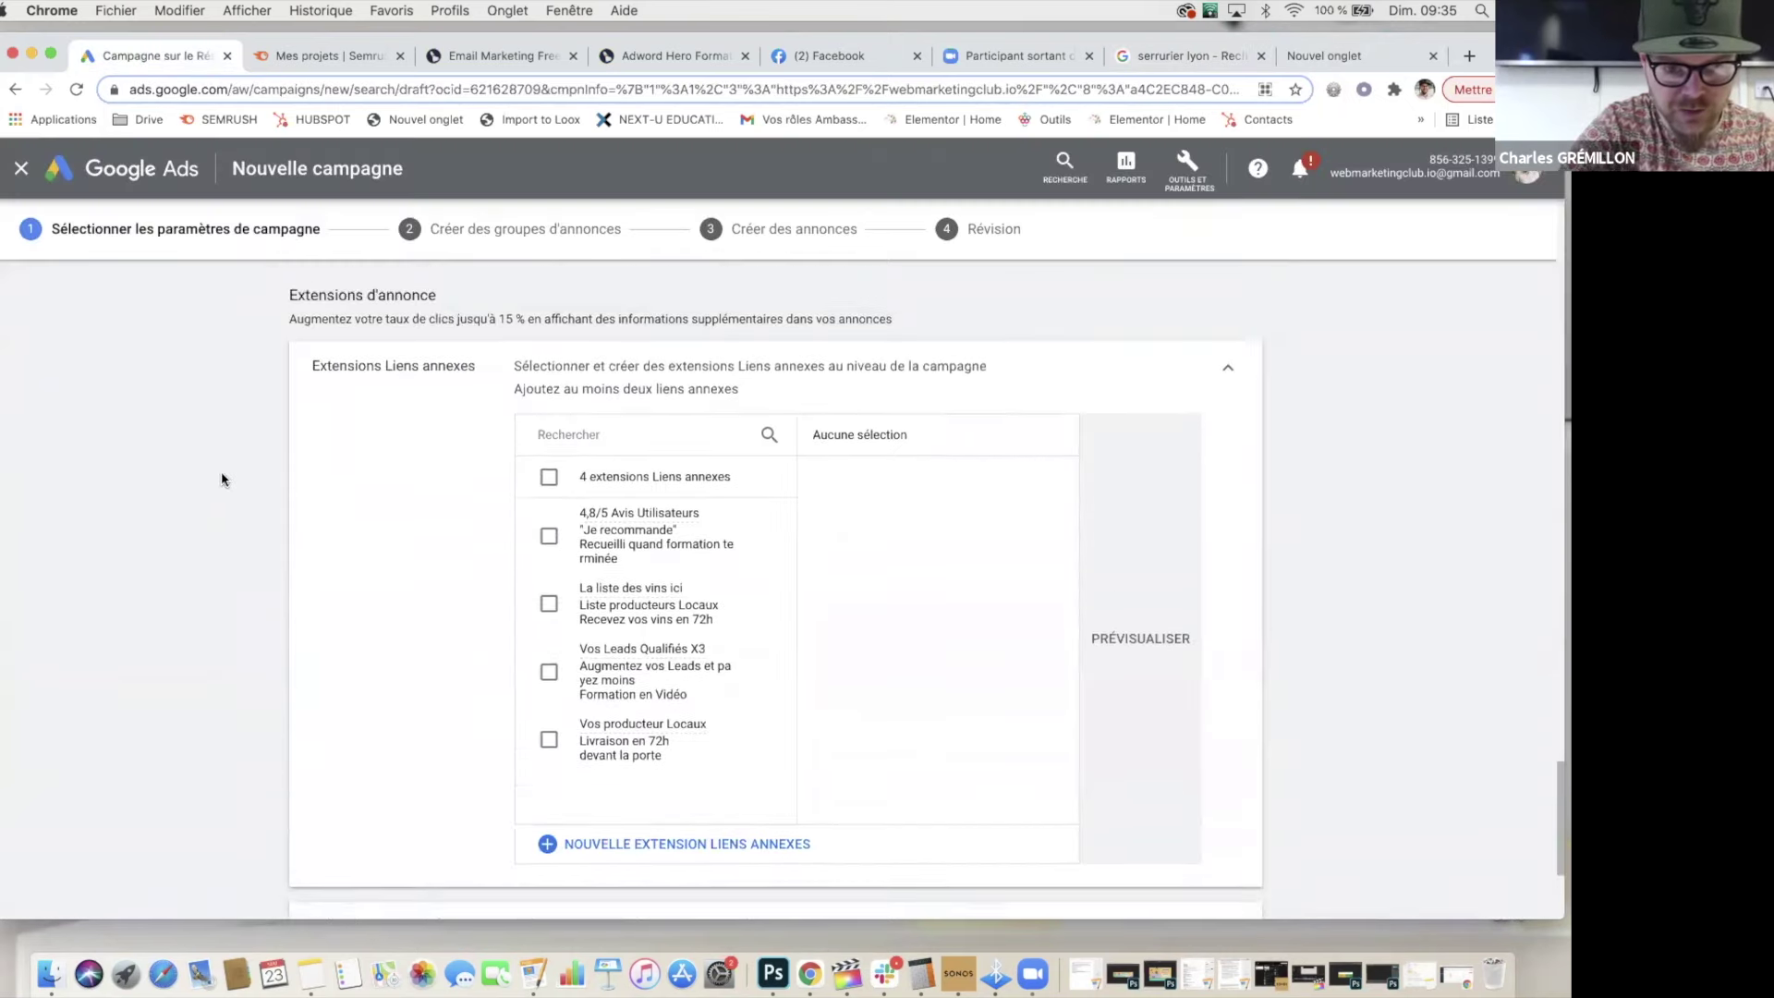
{"action": "scroll", "coordinate": [222, 473], "scroll_direction": "down", "scroll_amount": 3}
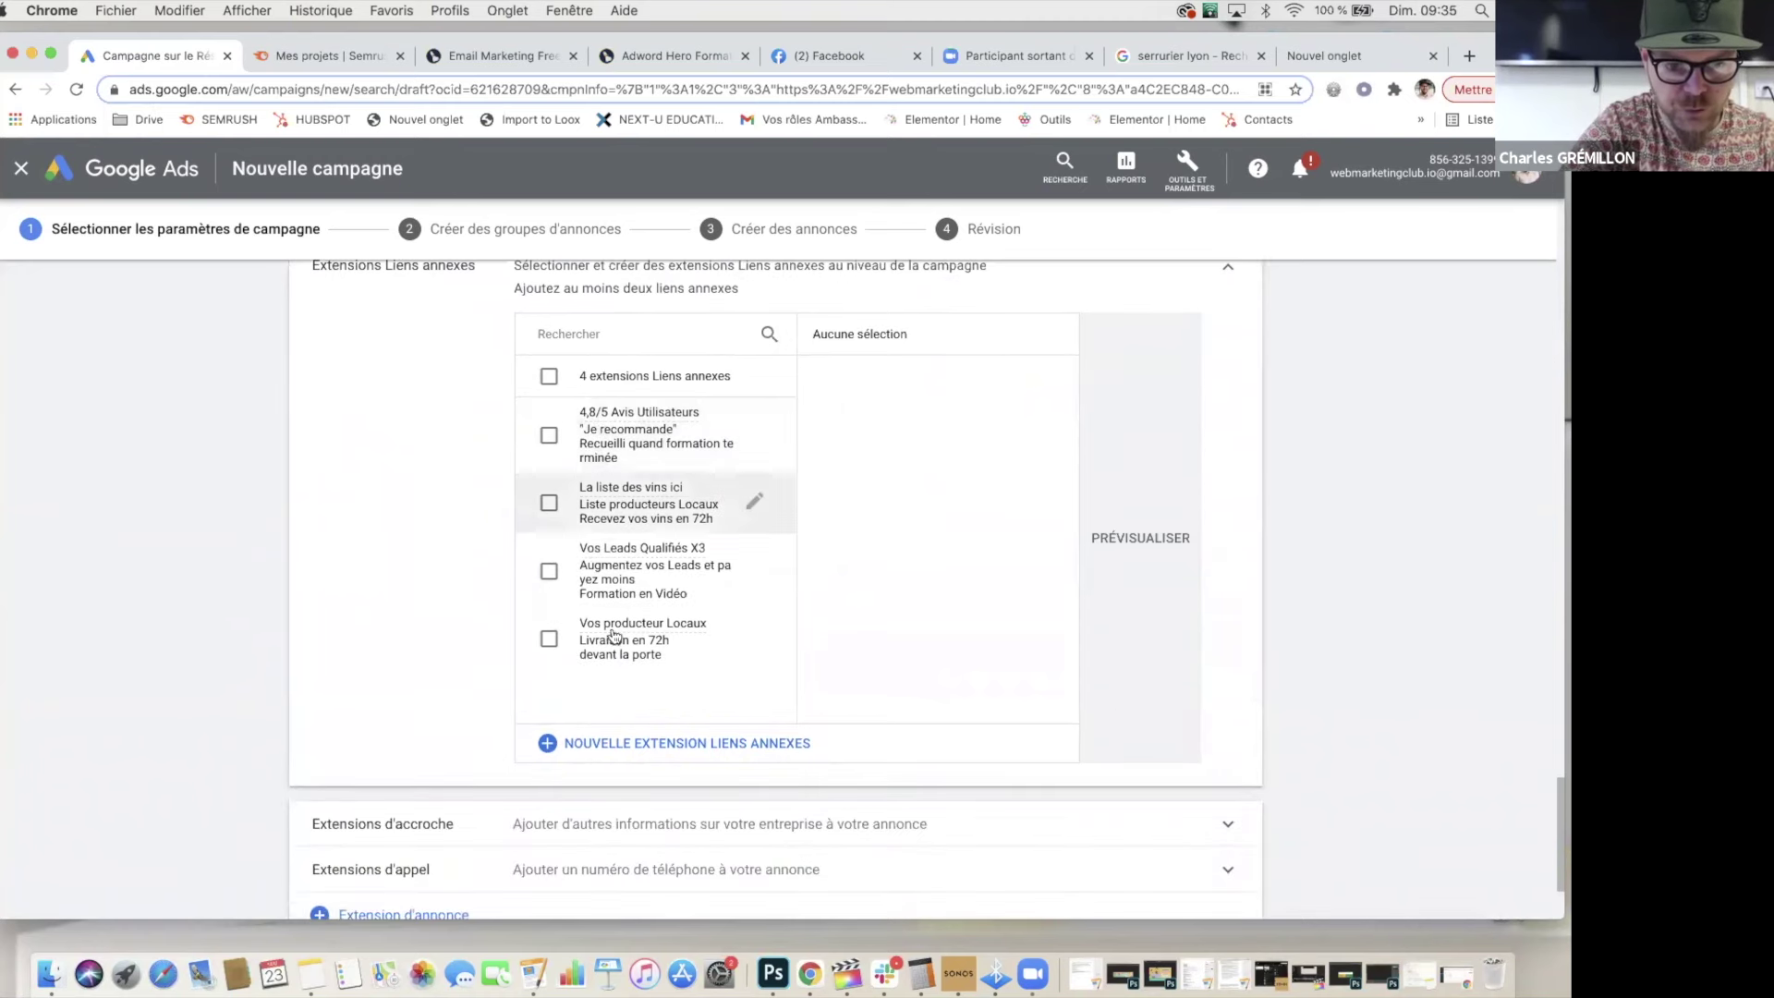
{"action": "scroll", "coordinate": [314, 566], "scroll_direction": "down", "scroll_amount": 1}
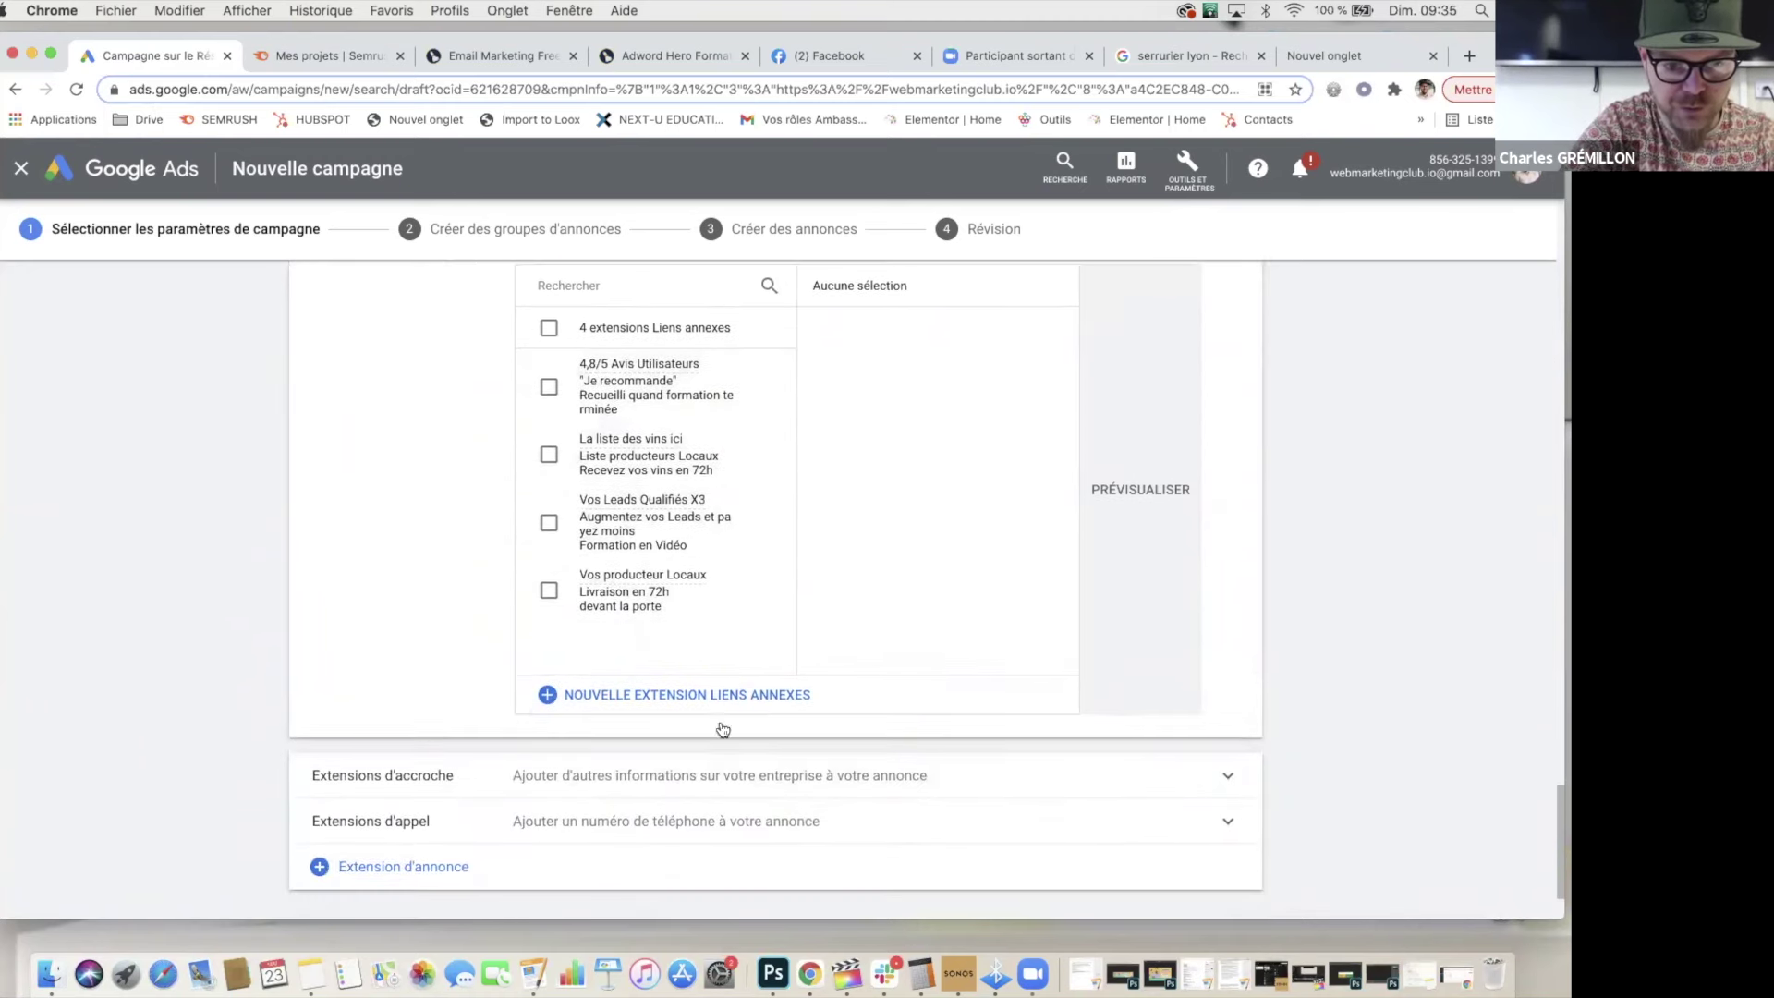
{"action": "left_click", "coordinate": [548, 386]}
{"action": "left_click", "coordinate": [549, 454]}
{"action": "left_click", "coordinate": [549, 523]}
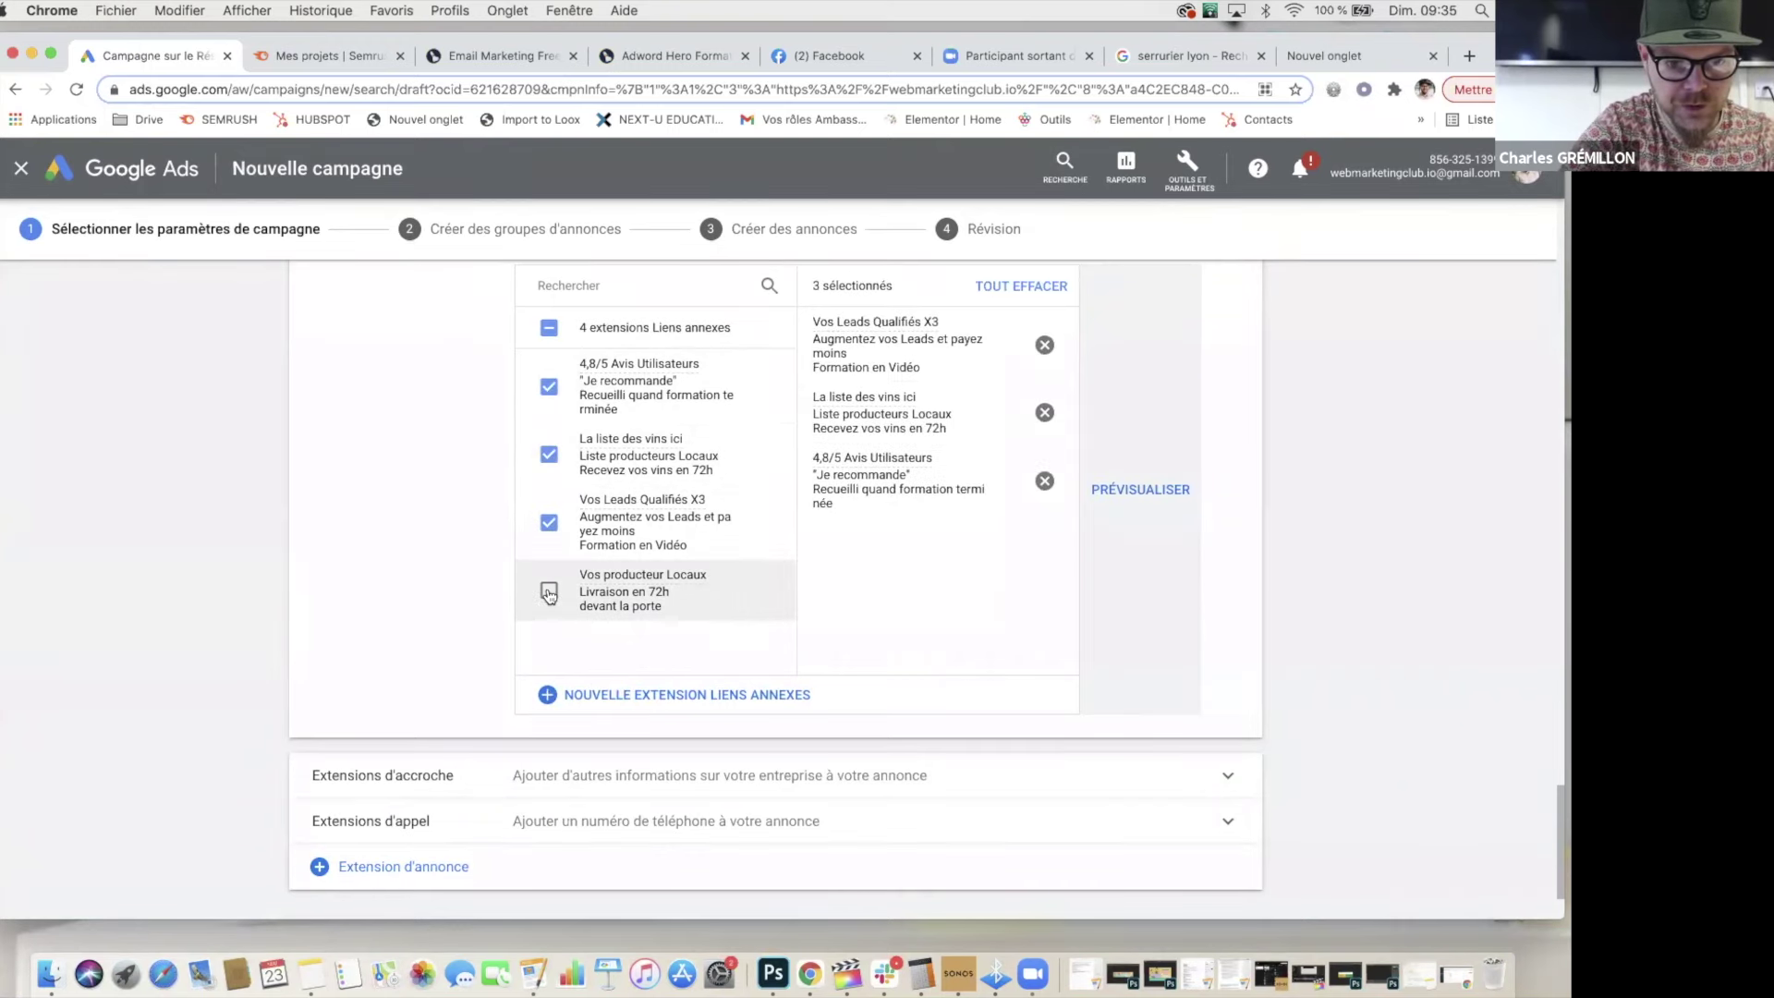
{"action": "left_click", "coordinate": [548, 589]}
Step: Preview the selected sitelinks in the mobile and desktop ad layouts, and close the preview
{"action": "left_click", "coordinate": [1138, 487]}
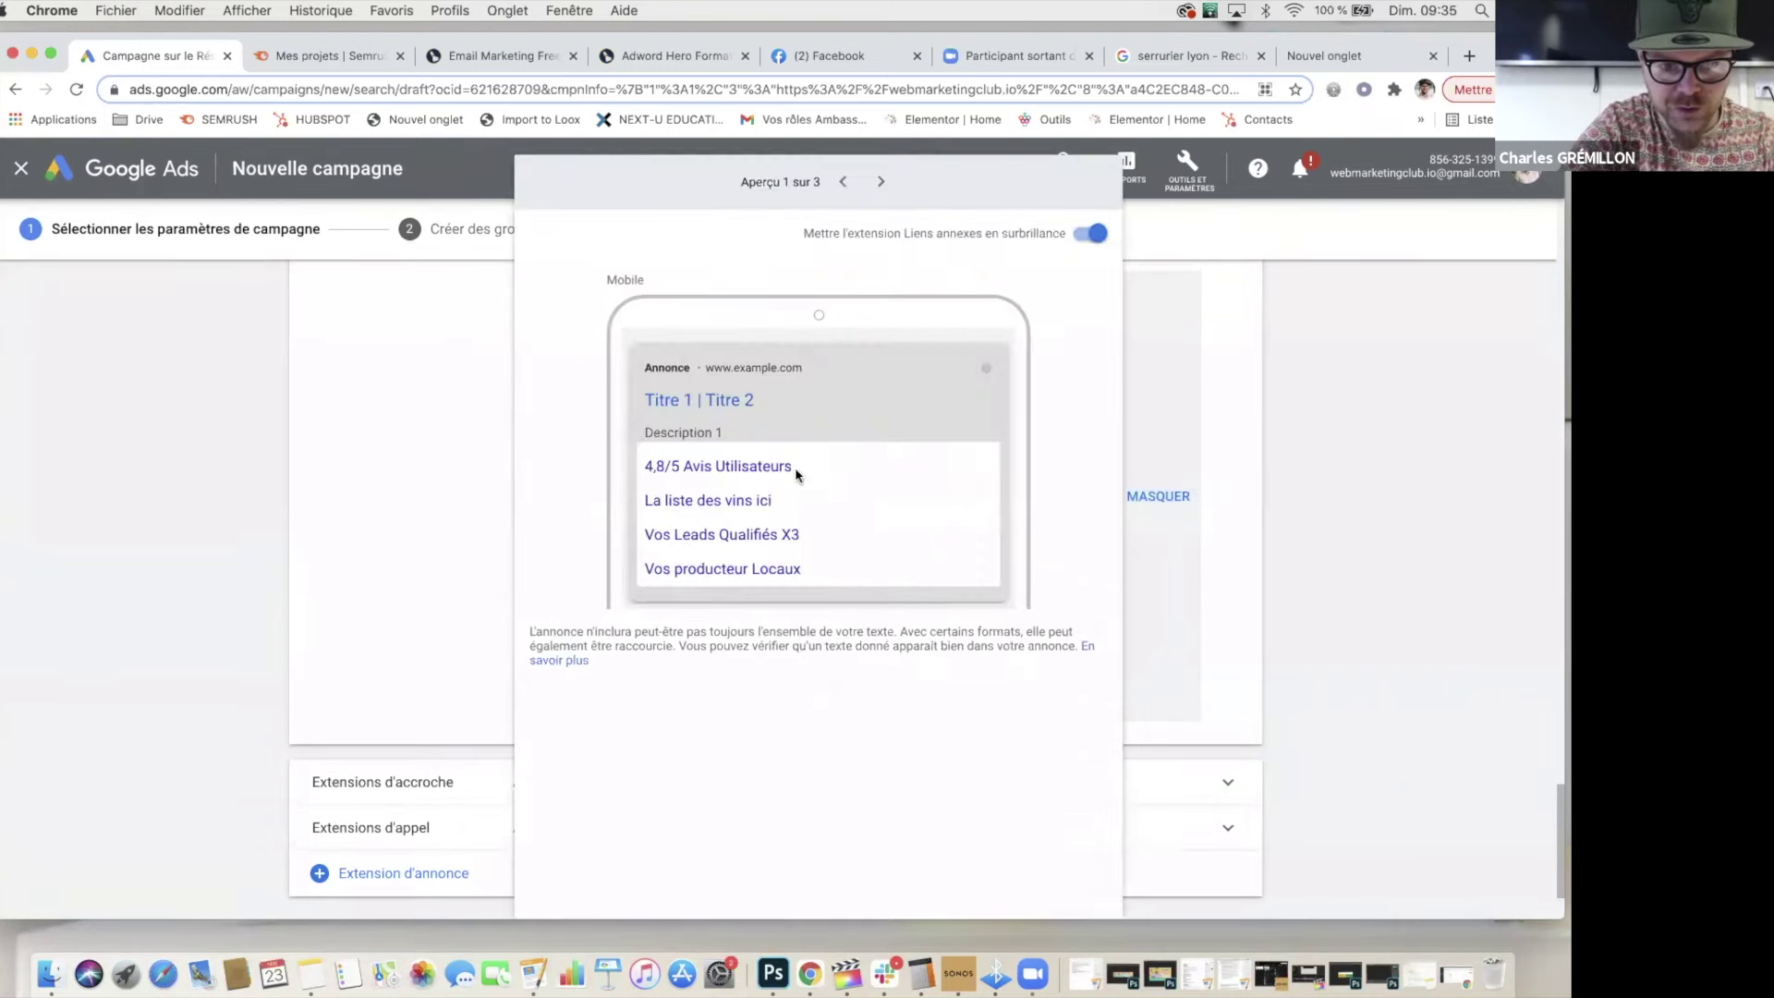
{"action": "left_click", "coordinate": [879, 187]}
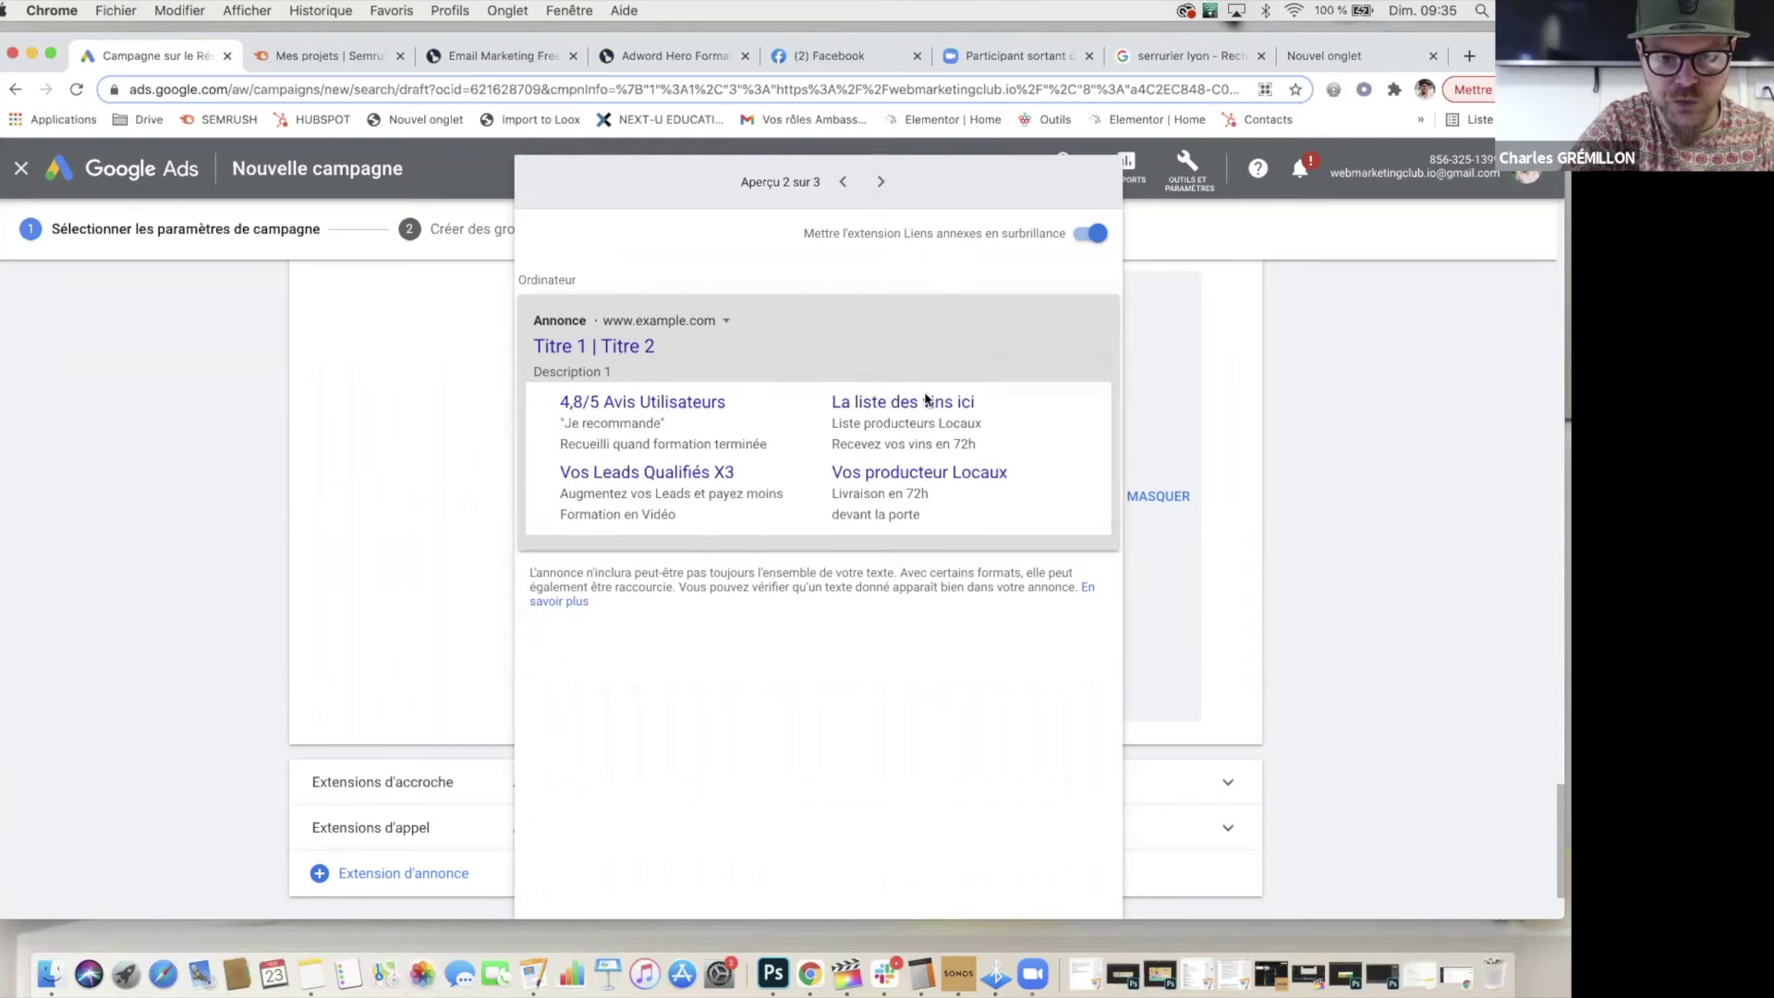
{"action": "left_click", "coordinate": [281, 499]}
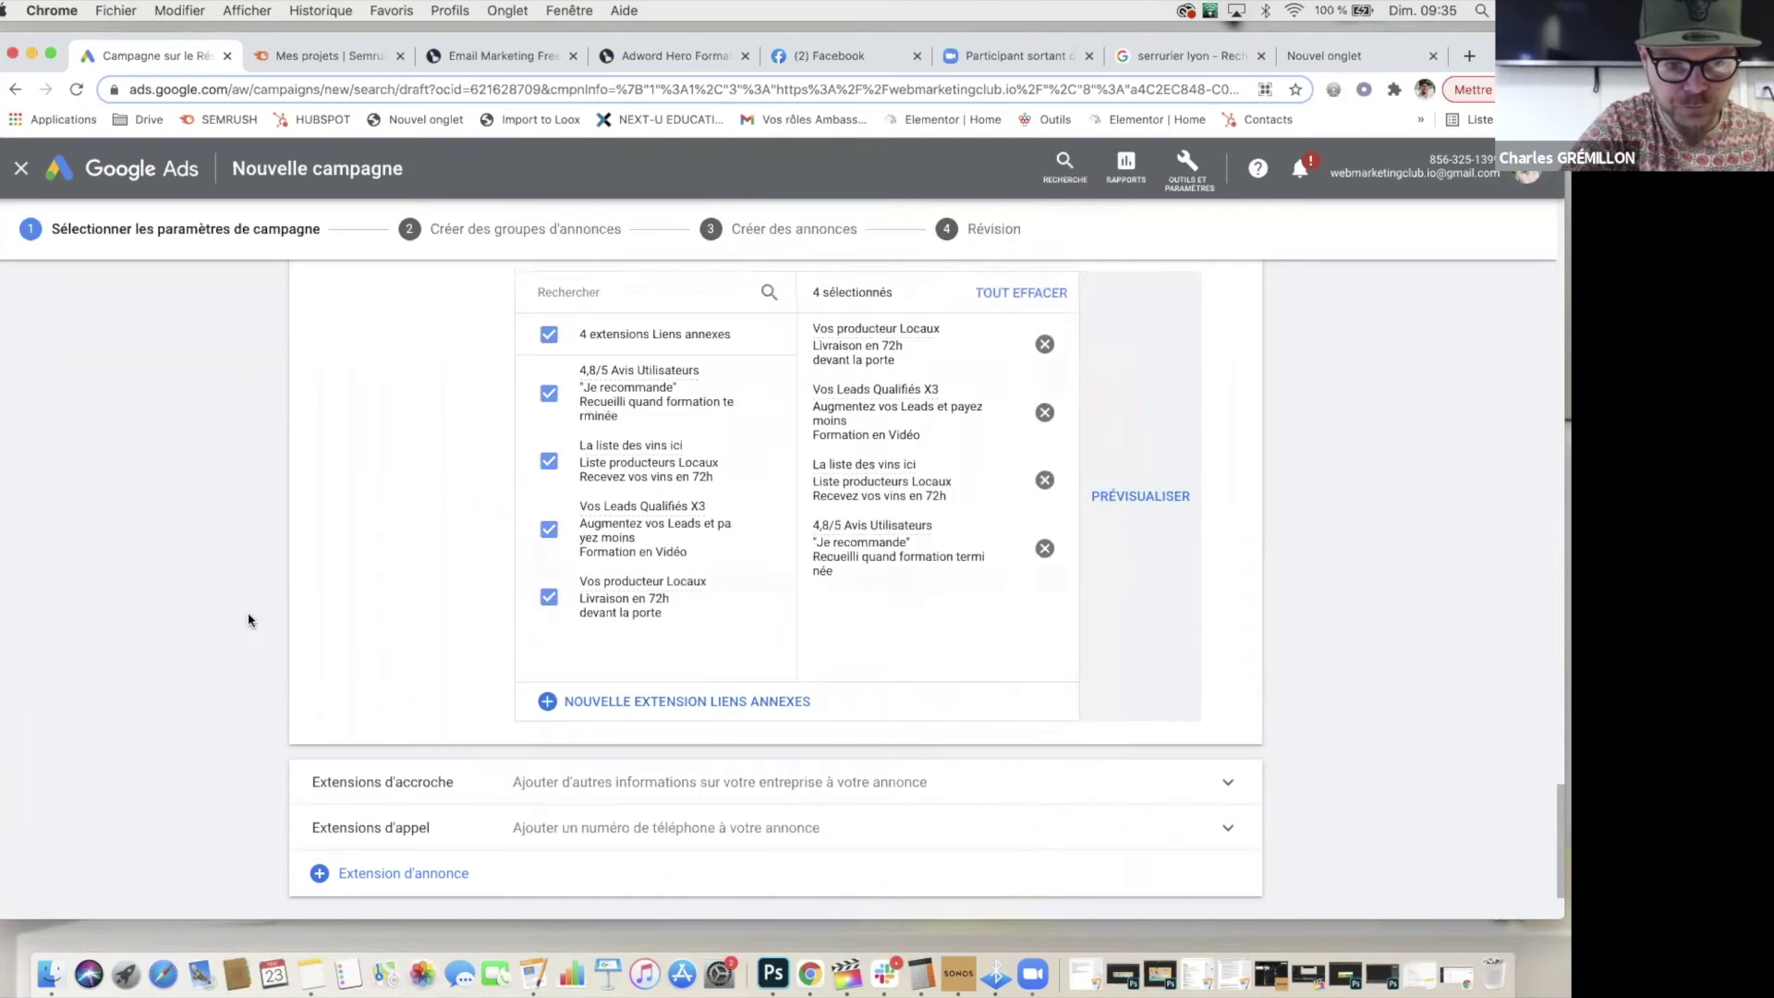
Step: Open the callout extensions section and select all eight callouts, from "70000 bouteilles vendues" to "Vente de vins locaux"
{"action": "scroll", "coordinate": [370, 638], "scroll_direction": "down", "scroll_amount": 2}
{"action": "left_click", "coordinate": [791, 704]}
{"action": "scroll", "coordinate": [1301, 686], "scroll_direction": "down", "scroll_amount": 5}
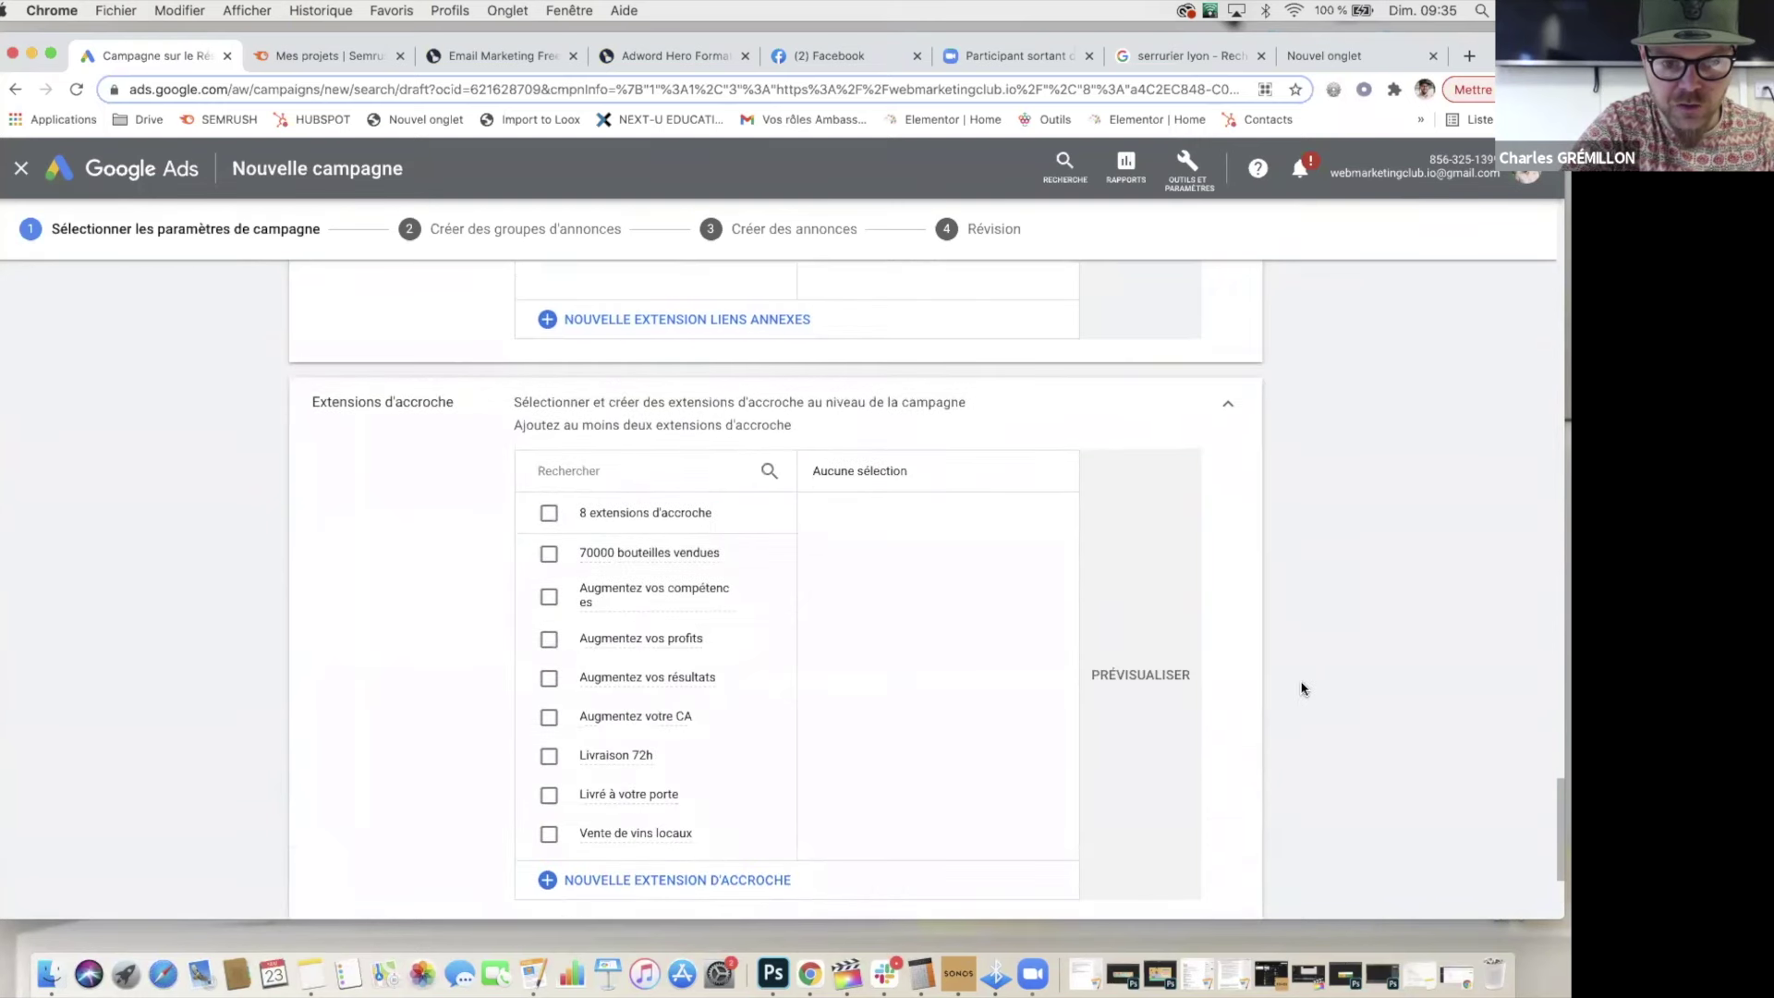
{"action": "left_click", "coordinate": [549, 469]}
{"action": "left_click", "coordinate": [549, 513]}
{"action": "left_click", "coordinate": [549, 555]}
{"action": "left_click", "coordinate": [548, 594]}
{"action": "left_click", "coordinate": [548, 633]}
{"action": "left_click", "coordinate": [550, 673]}
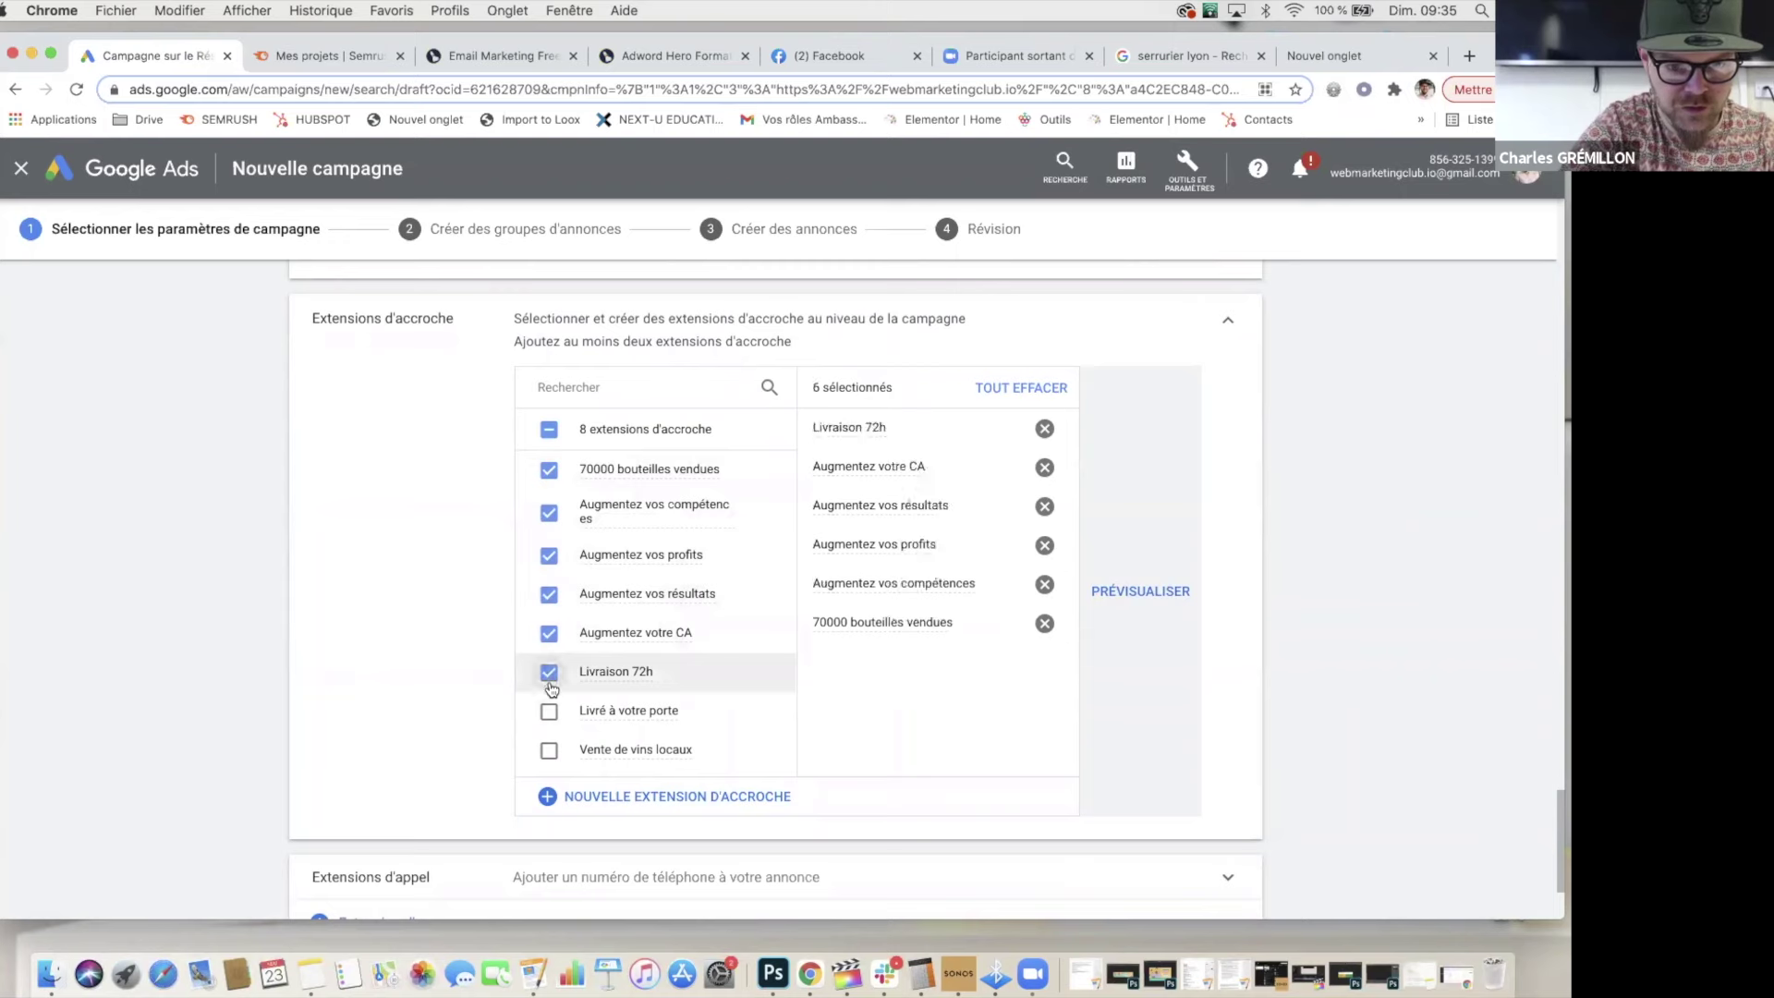
{"action": "left_click", "coordinate": [548, 711]}
{"action": "left_click", "coordinate": [549, 749]}
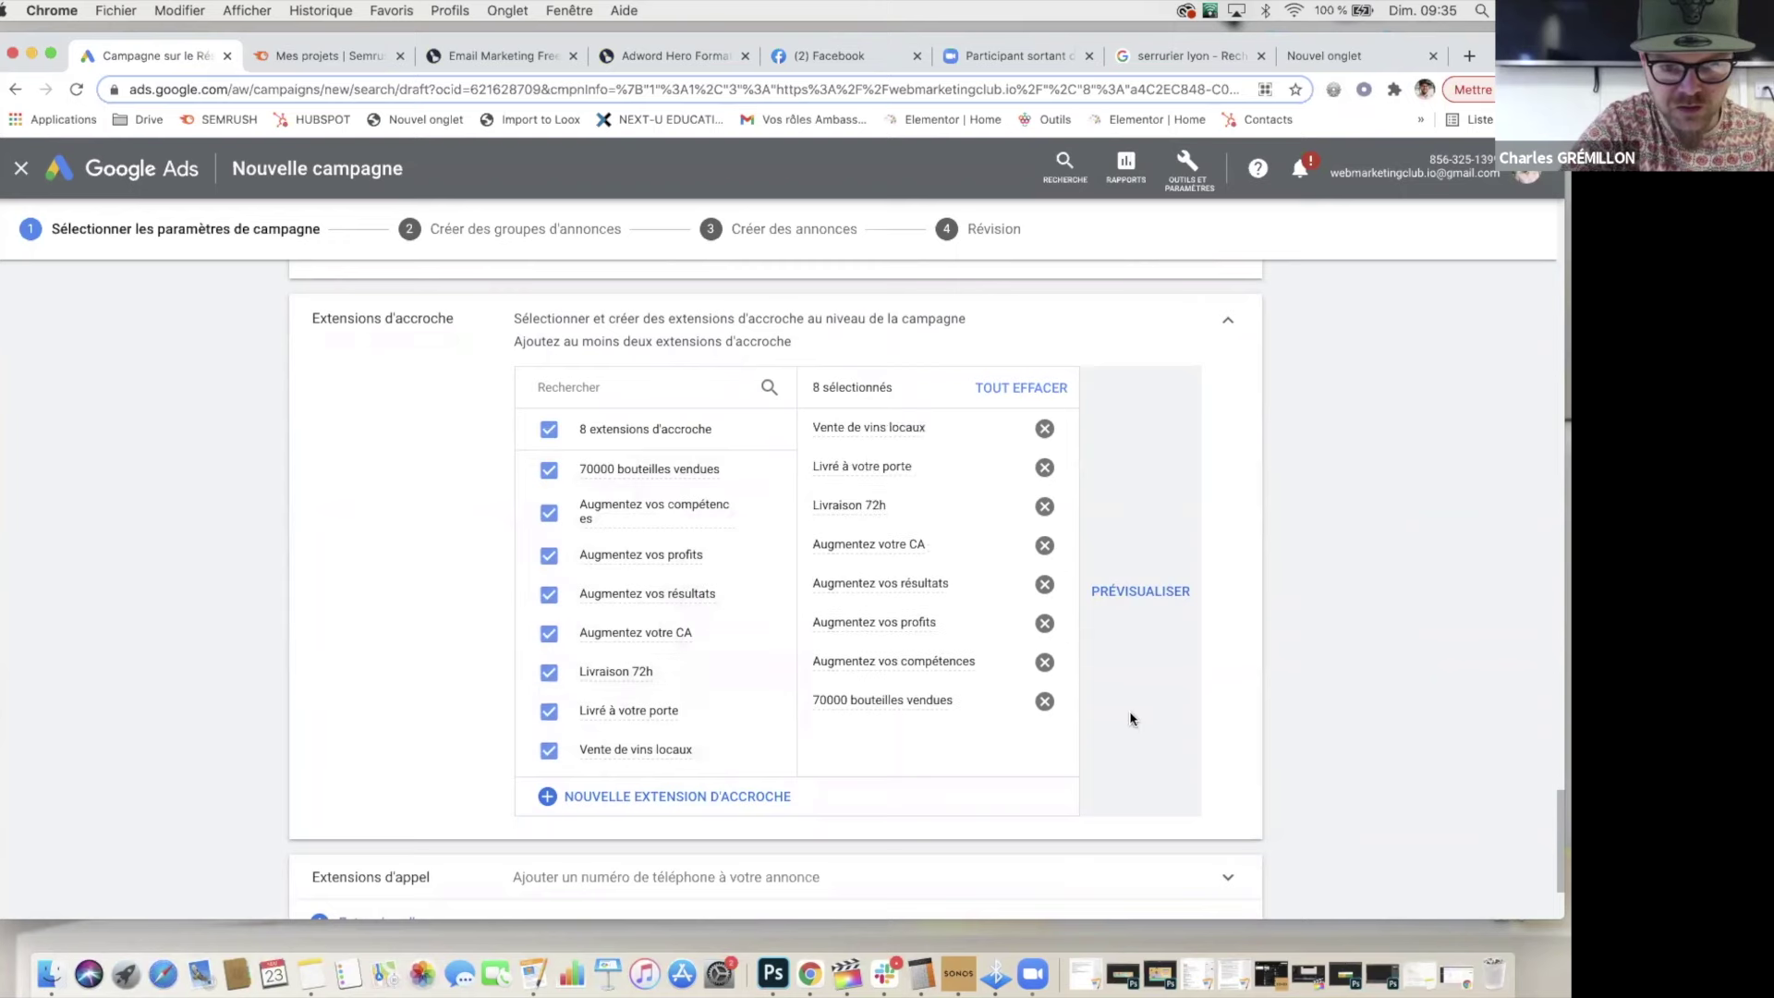
Step: Preview the selected callouts in the mobile ad layout and compare them with the ads in the "serrurier lyon" Google results
{"action": "left_click", "coordinate": [1140, 592]}
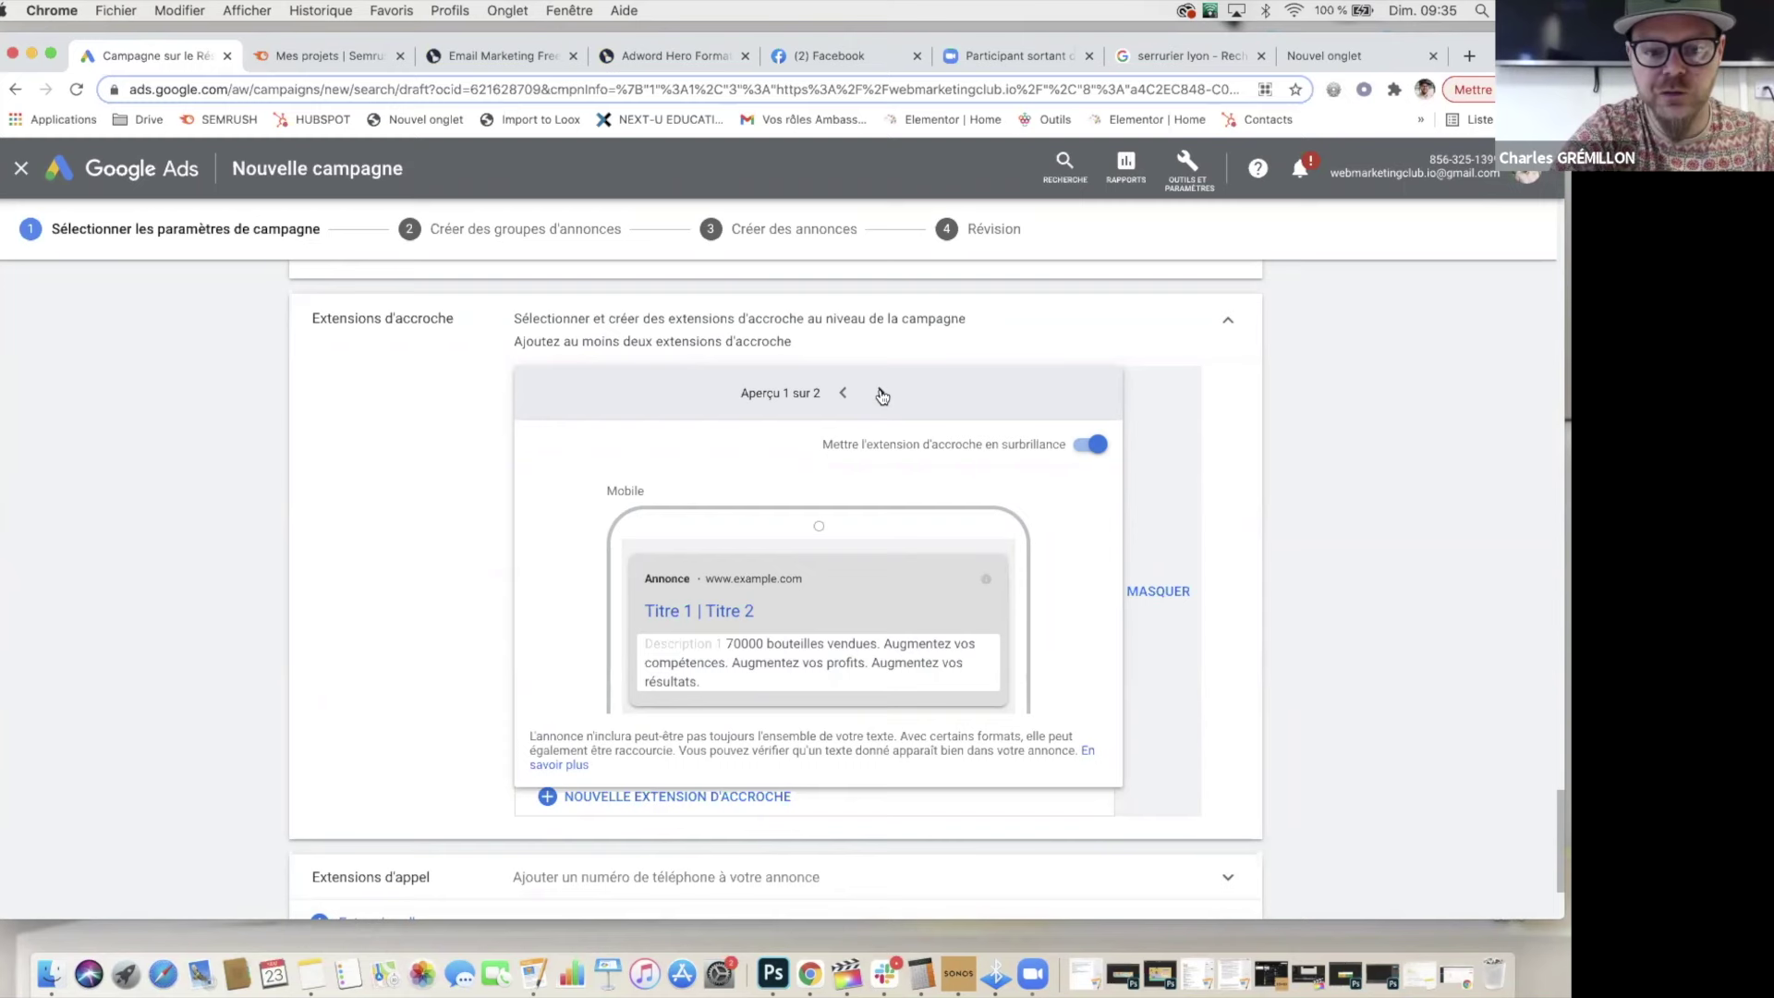
{"action": "left_click", "coordinate": [1201, 61]}
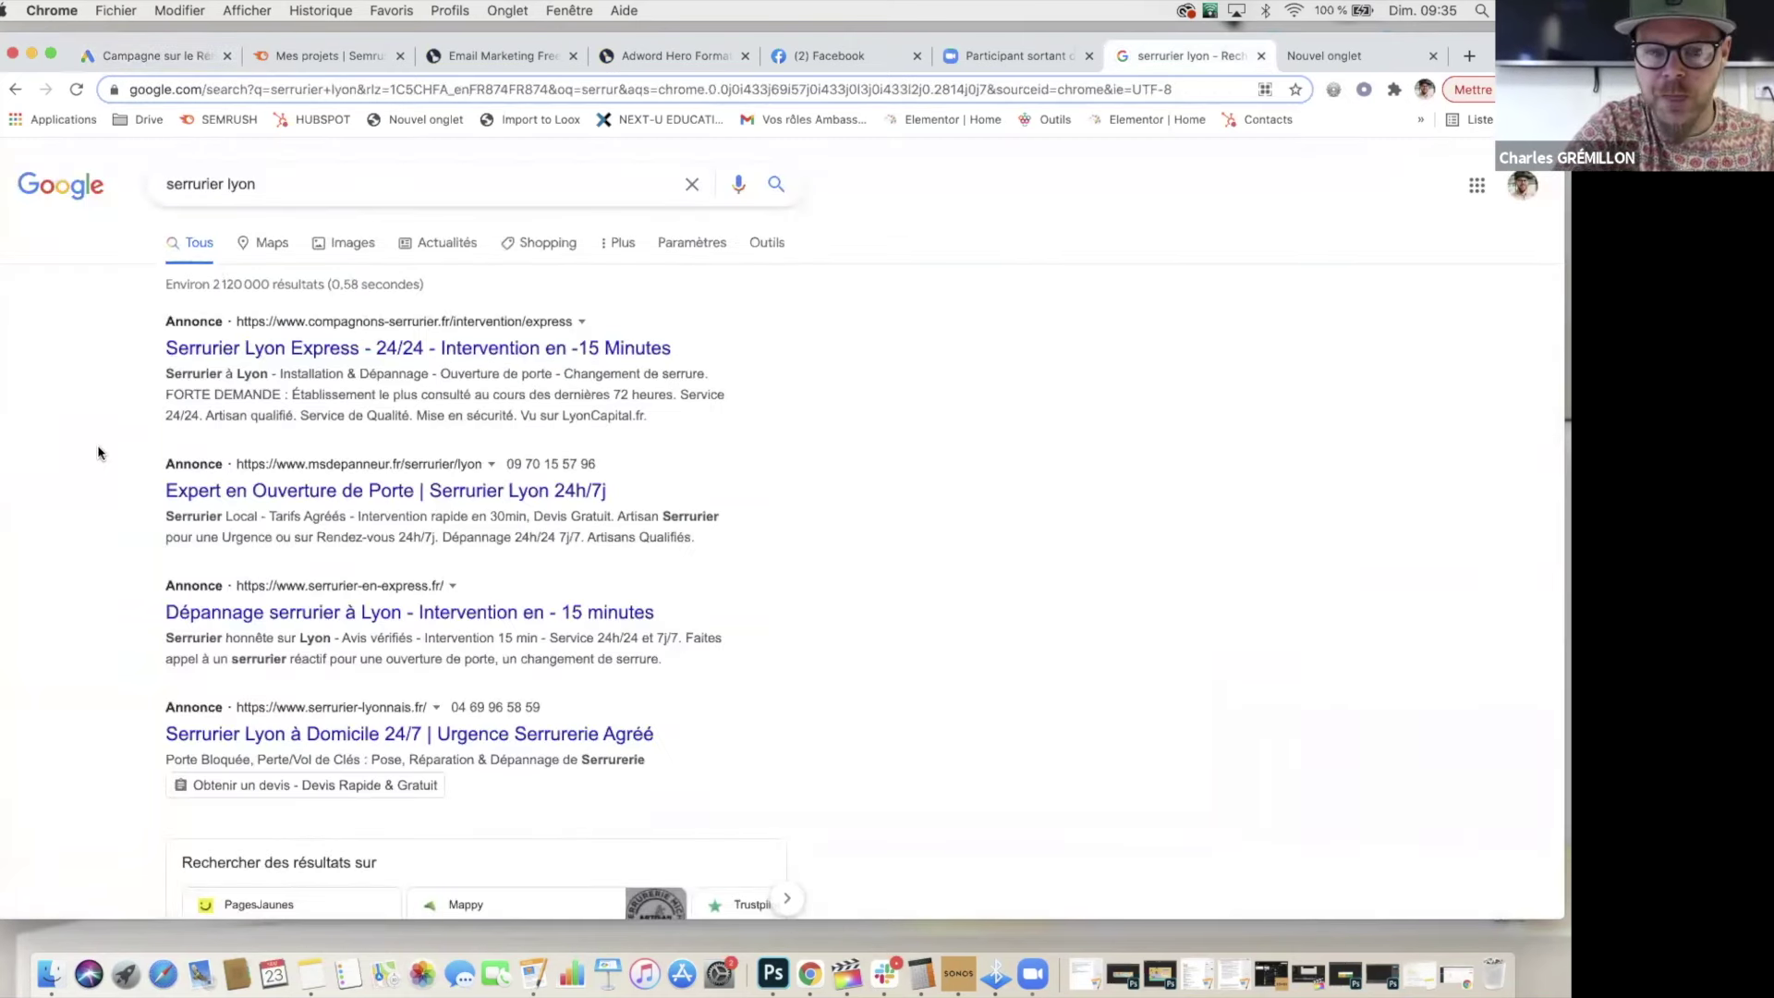
{"action": "left_click", "coordinate": [165, 59]}
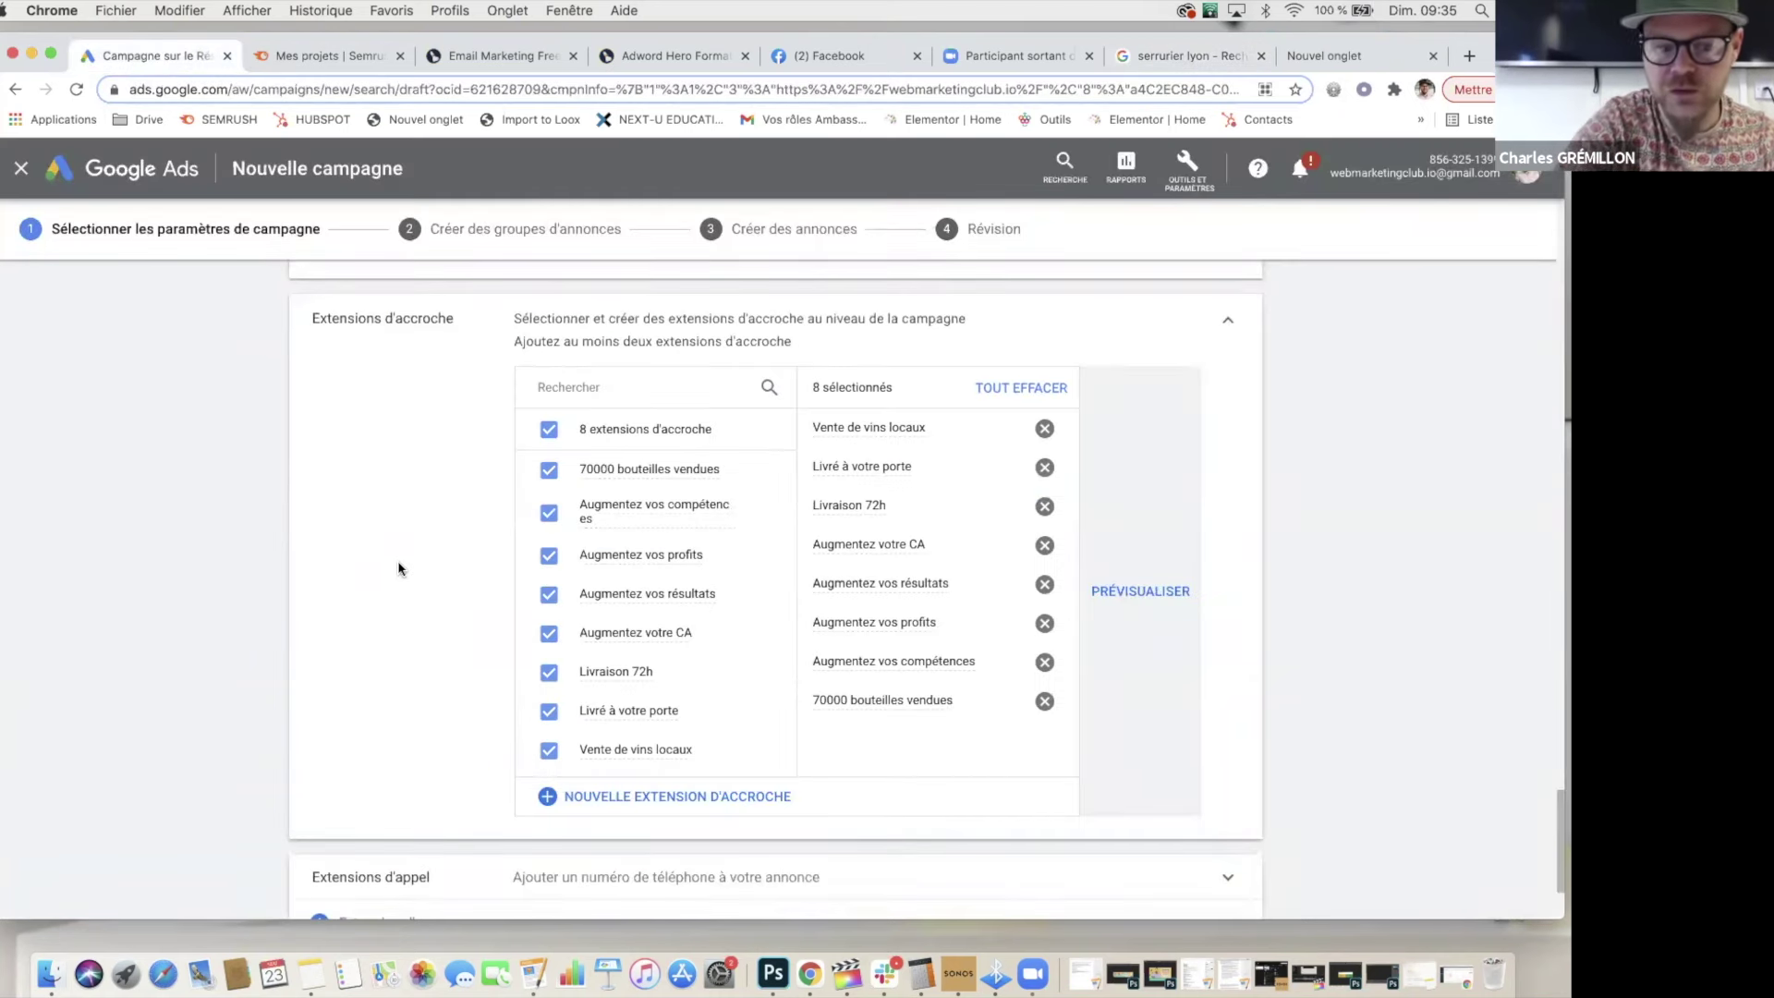
Step: Return to the sitelink extensions section and preview the four sitelinks in the desktop ad layout
{"action": "scroll", "coordinate": [417, 567], "scroll_direction": "up", "scroll_amount": 1}
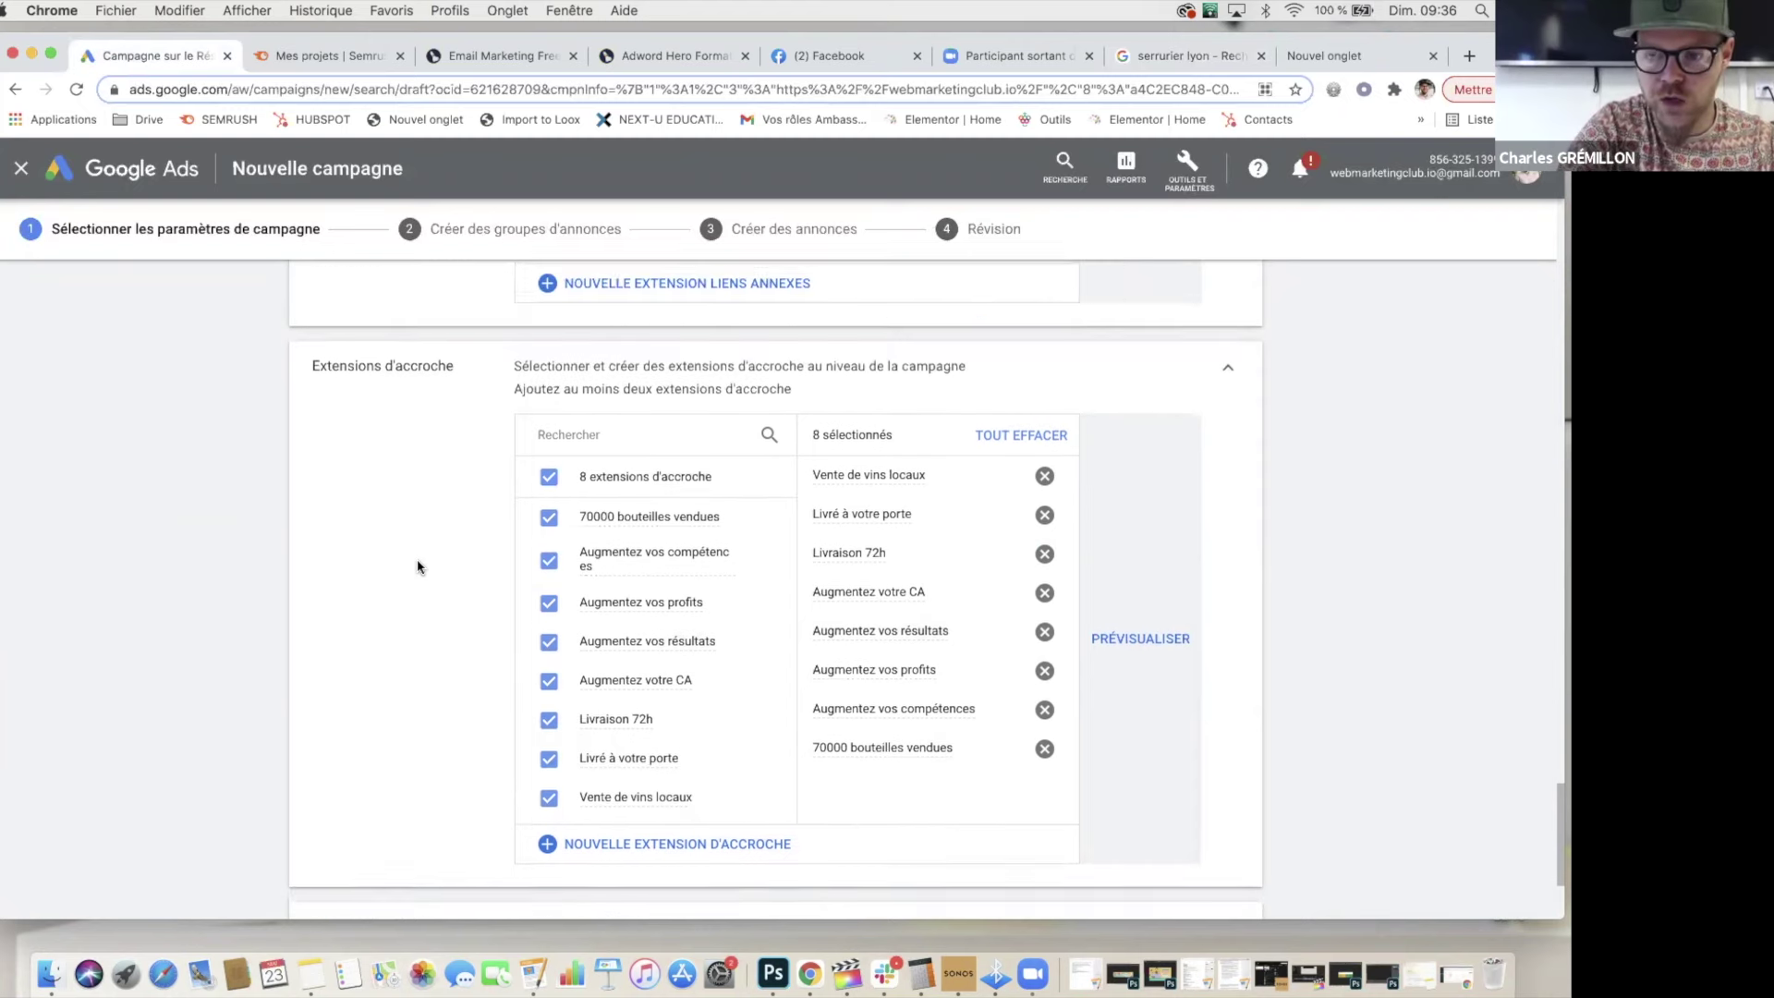
{"action": "scroll", "coordinate": [418, 567], "scroll_direction": "down", "scroll_amount": 1}
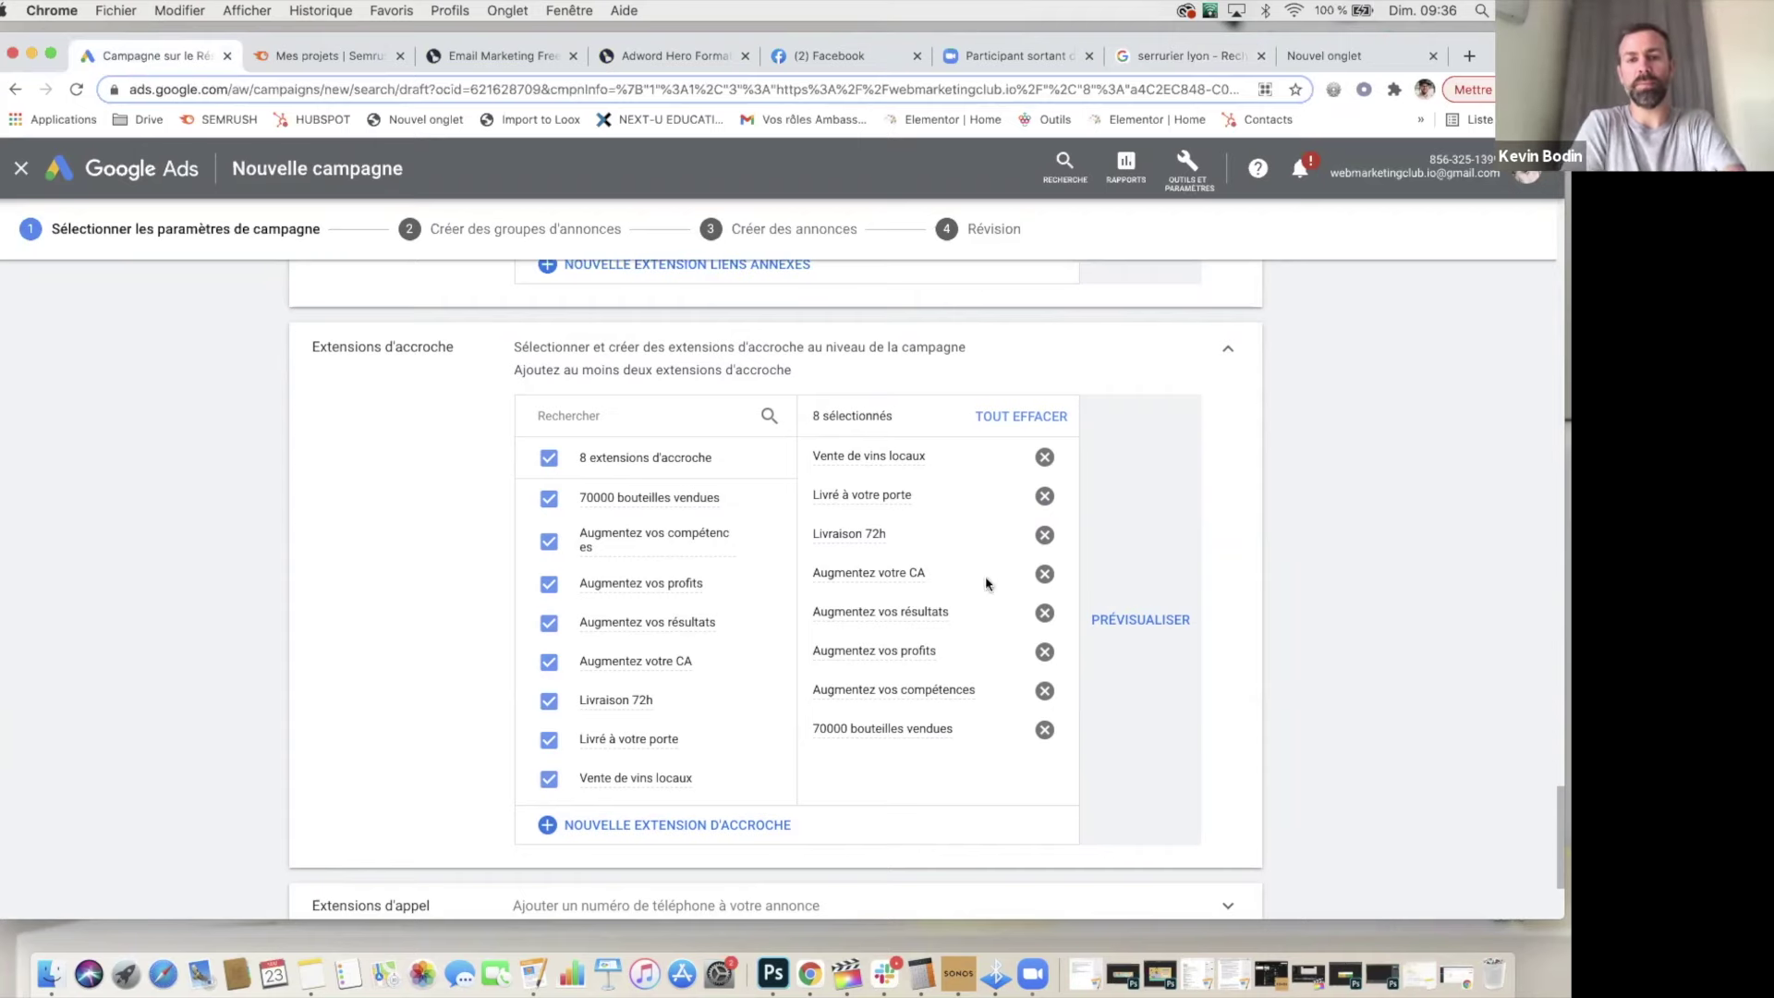
{"action": "scroll", "coordinate": [1124, 463], "scroll_direction": "up", "scroll_amount": 4}
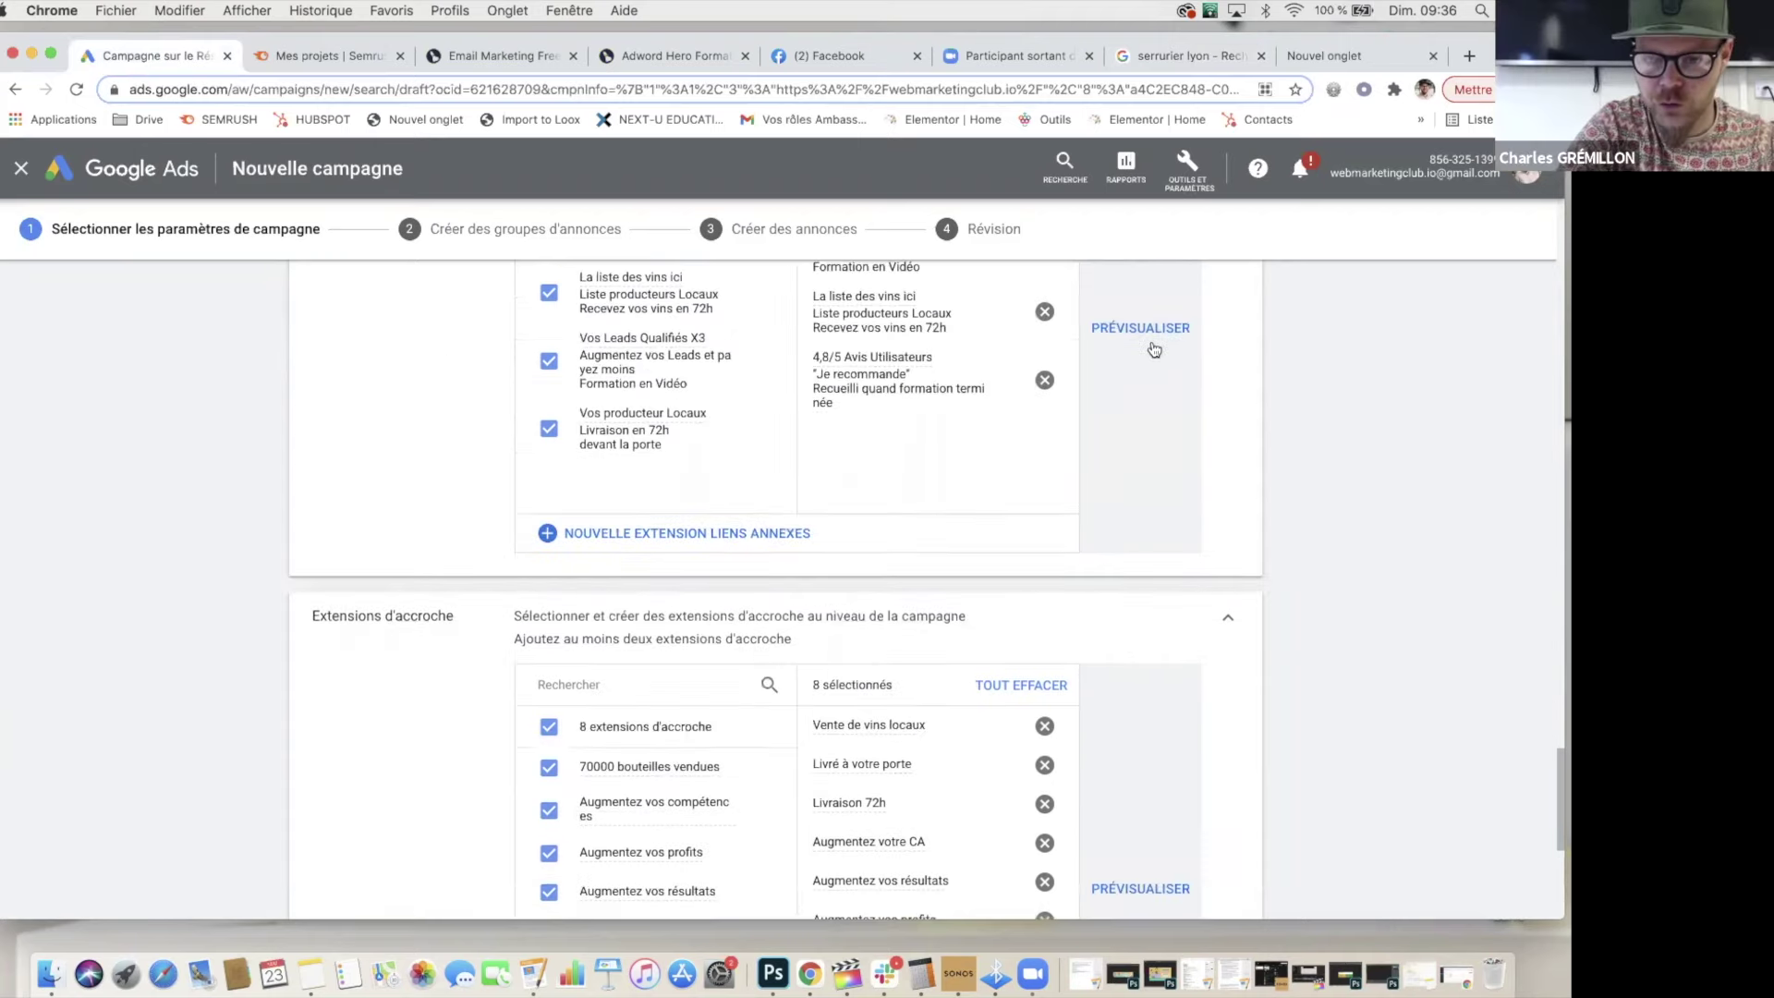
{"action": "left_click", "coordinate": [1144, 325]}
{"action": "left_click", "coordinate": [881, 181]}
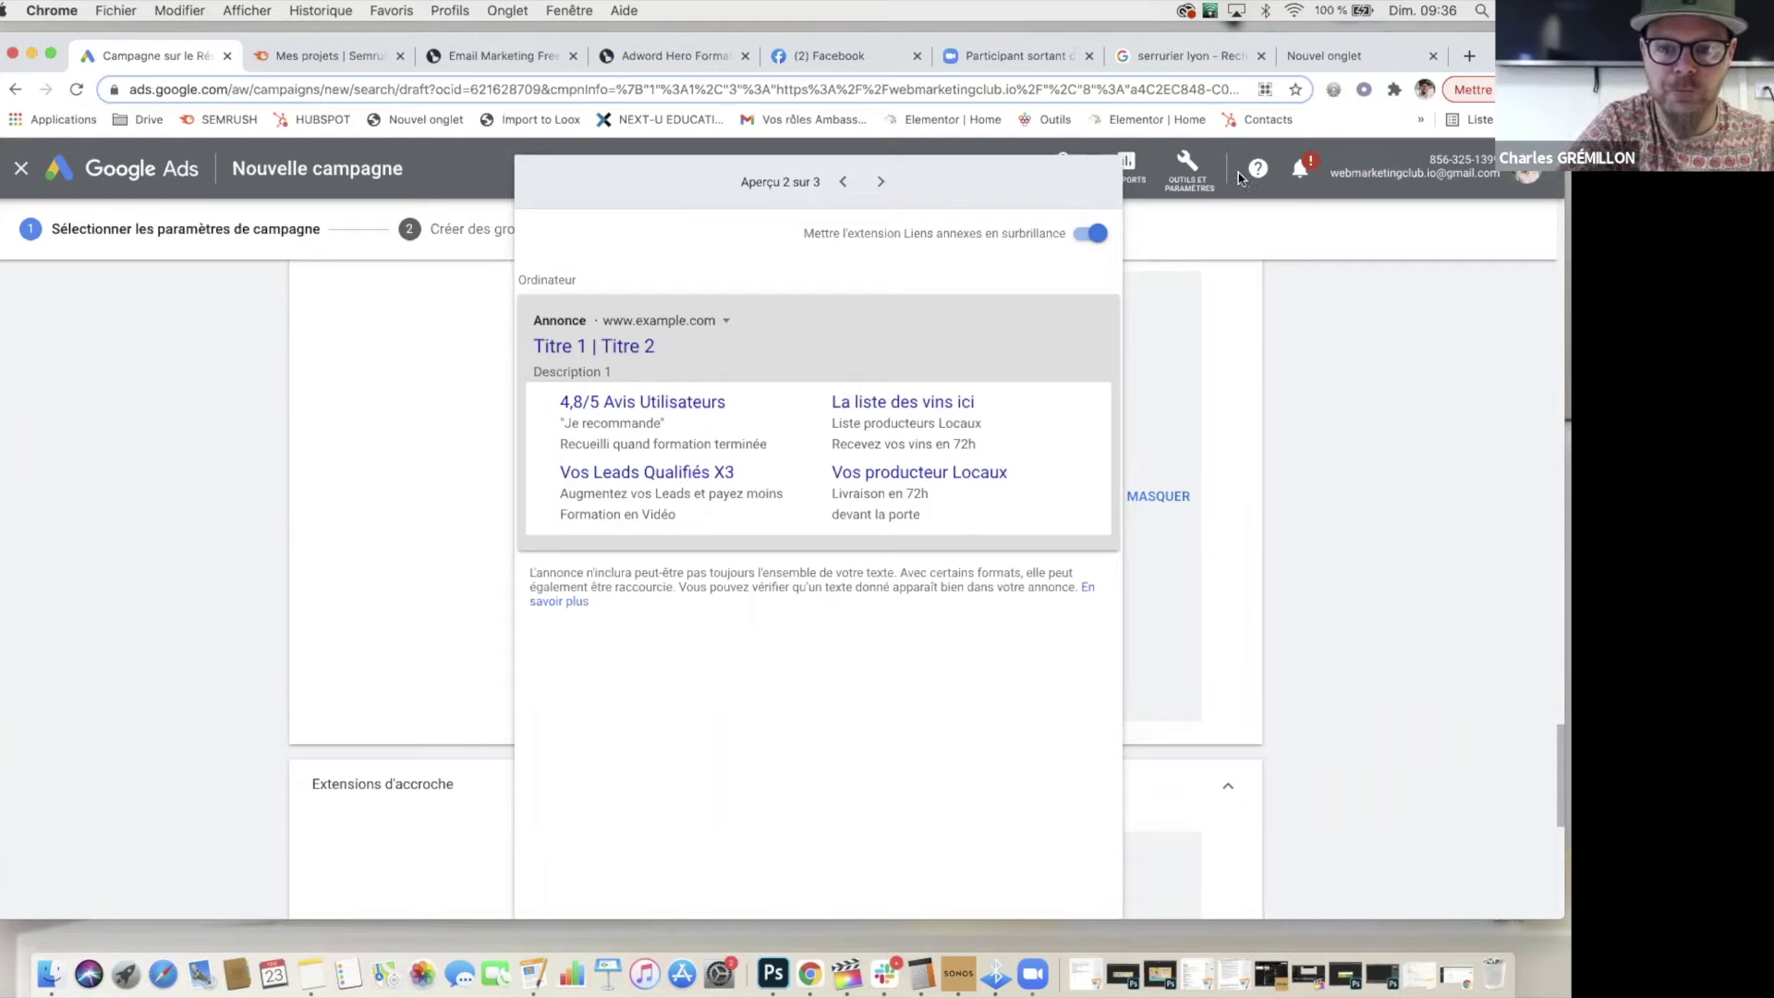
Step: Compare the sitelink preview with the ads in the "serrurier lyon" Google results, and return to Google Ads to close the preview
{"action": "left_click", "coordinate": [1173, 56]}
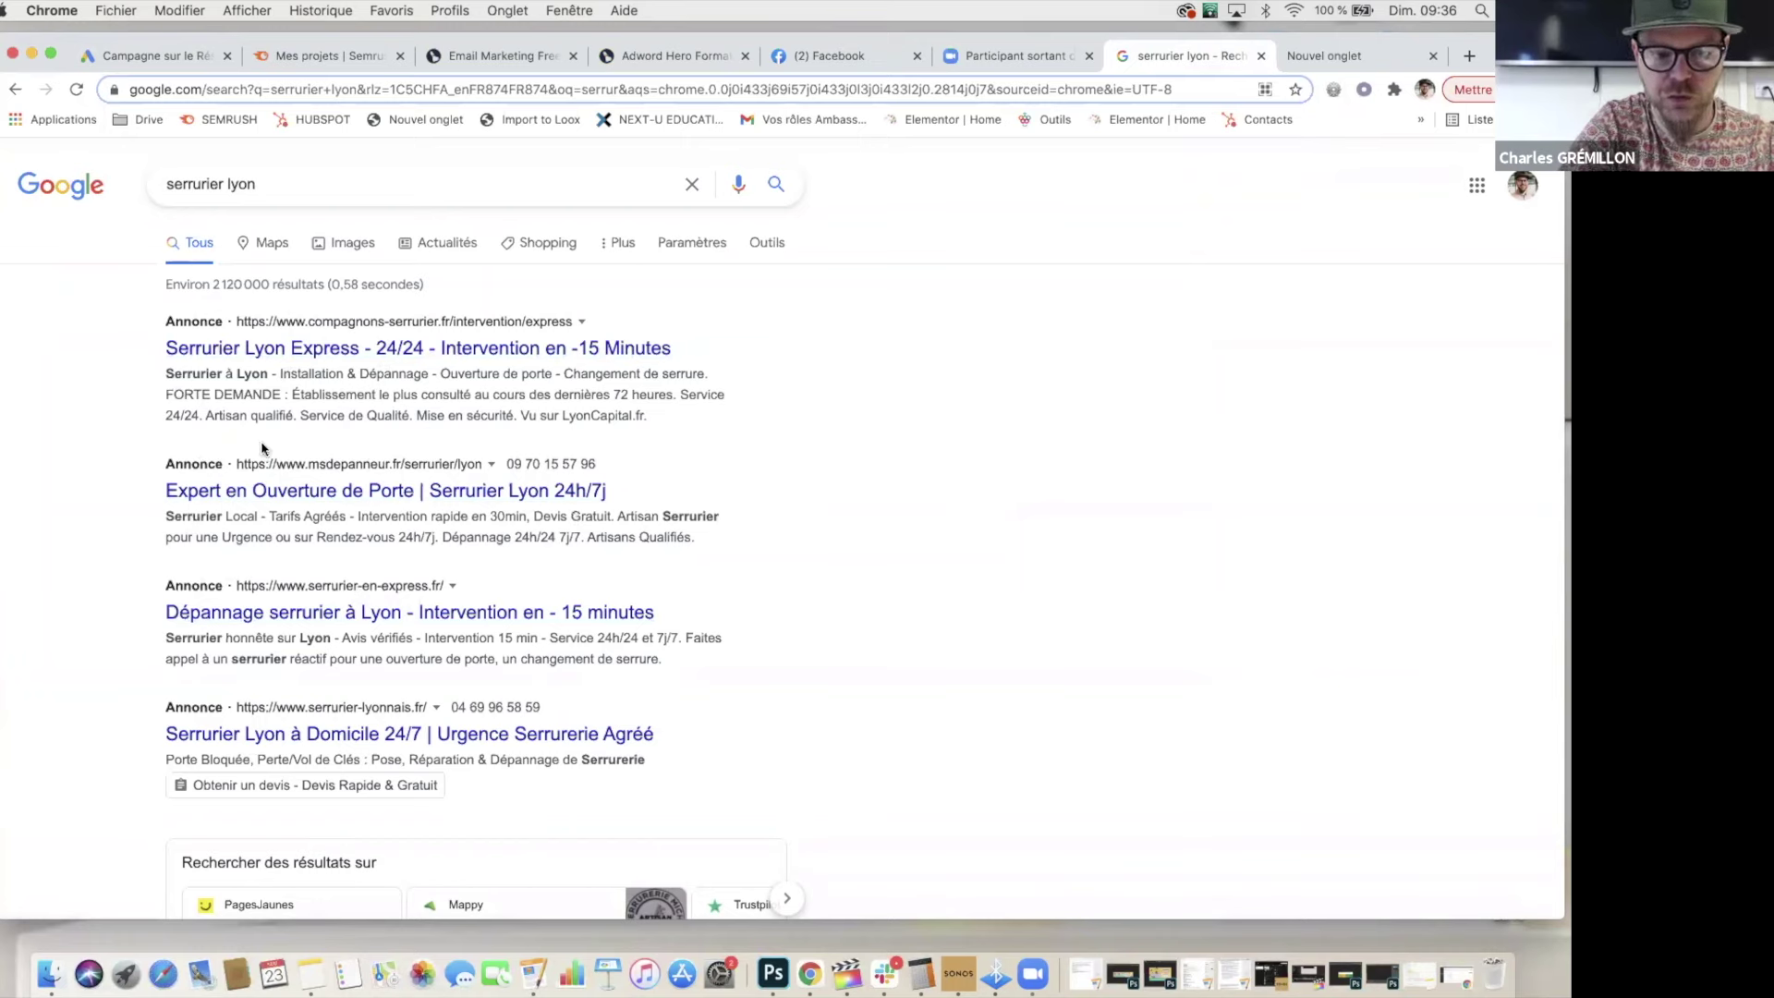
{"action": "left_click", "coordinate": [173, 58]}
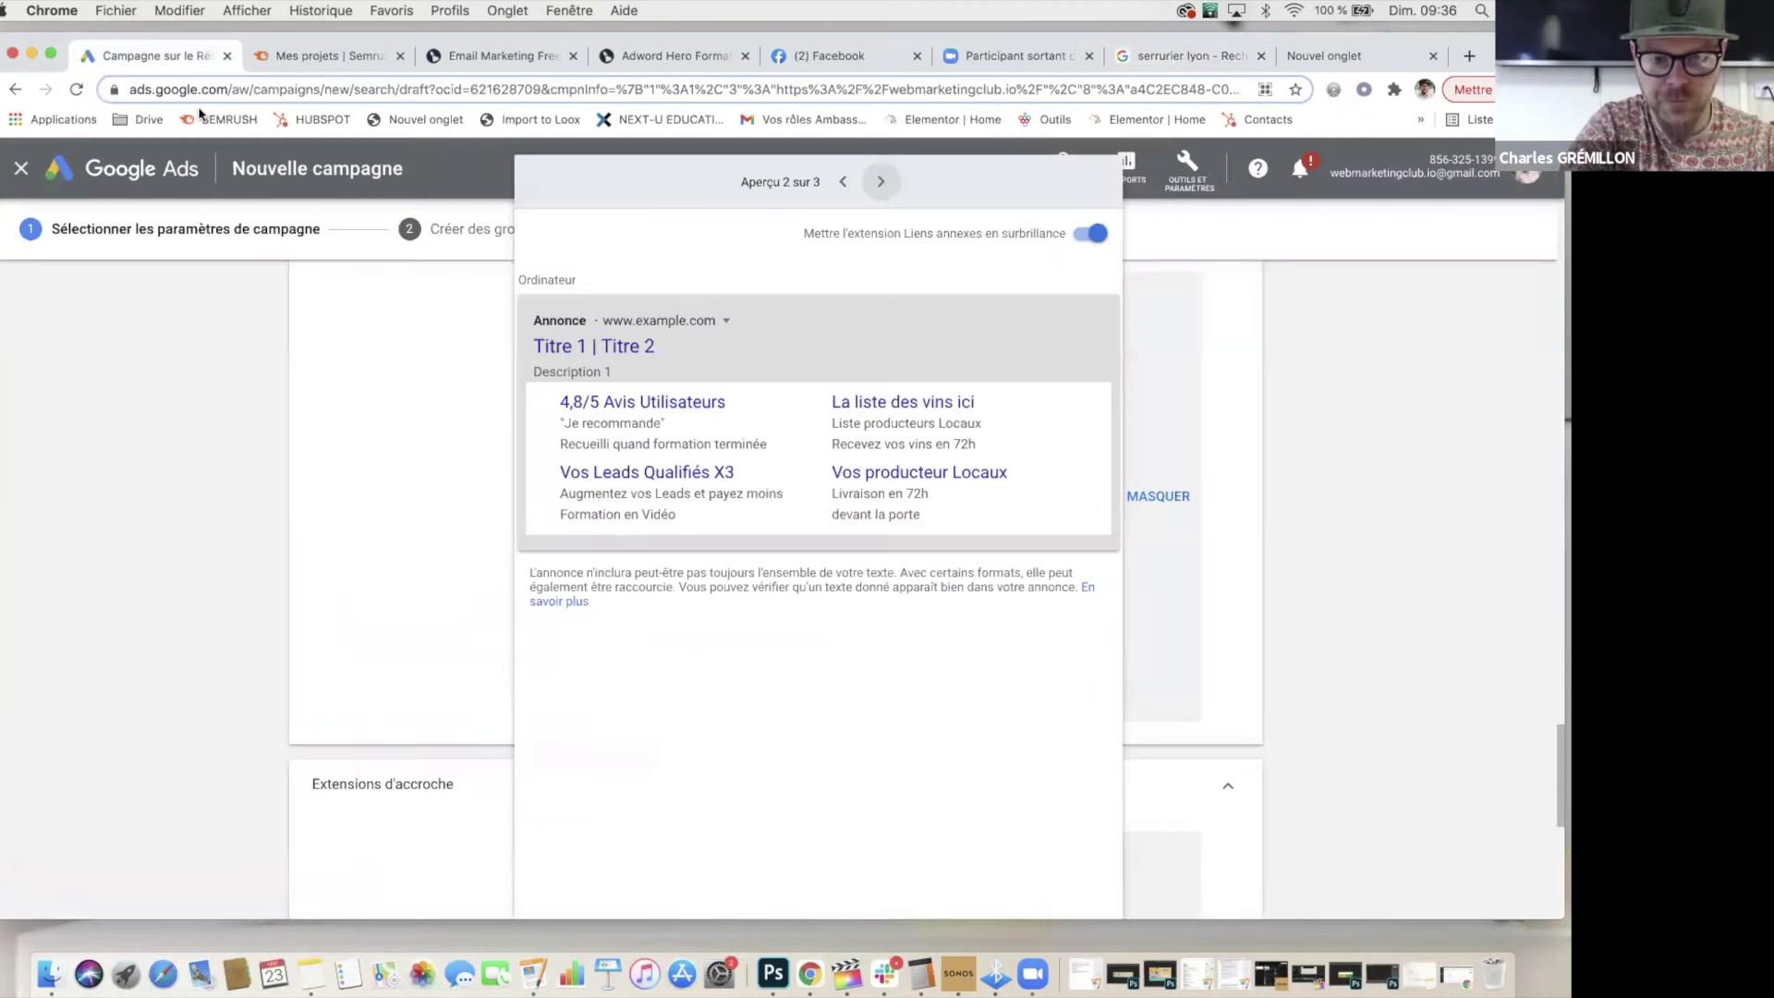
{"action": "left_click", "coordinate": [1237, 378]}
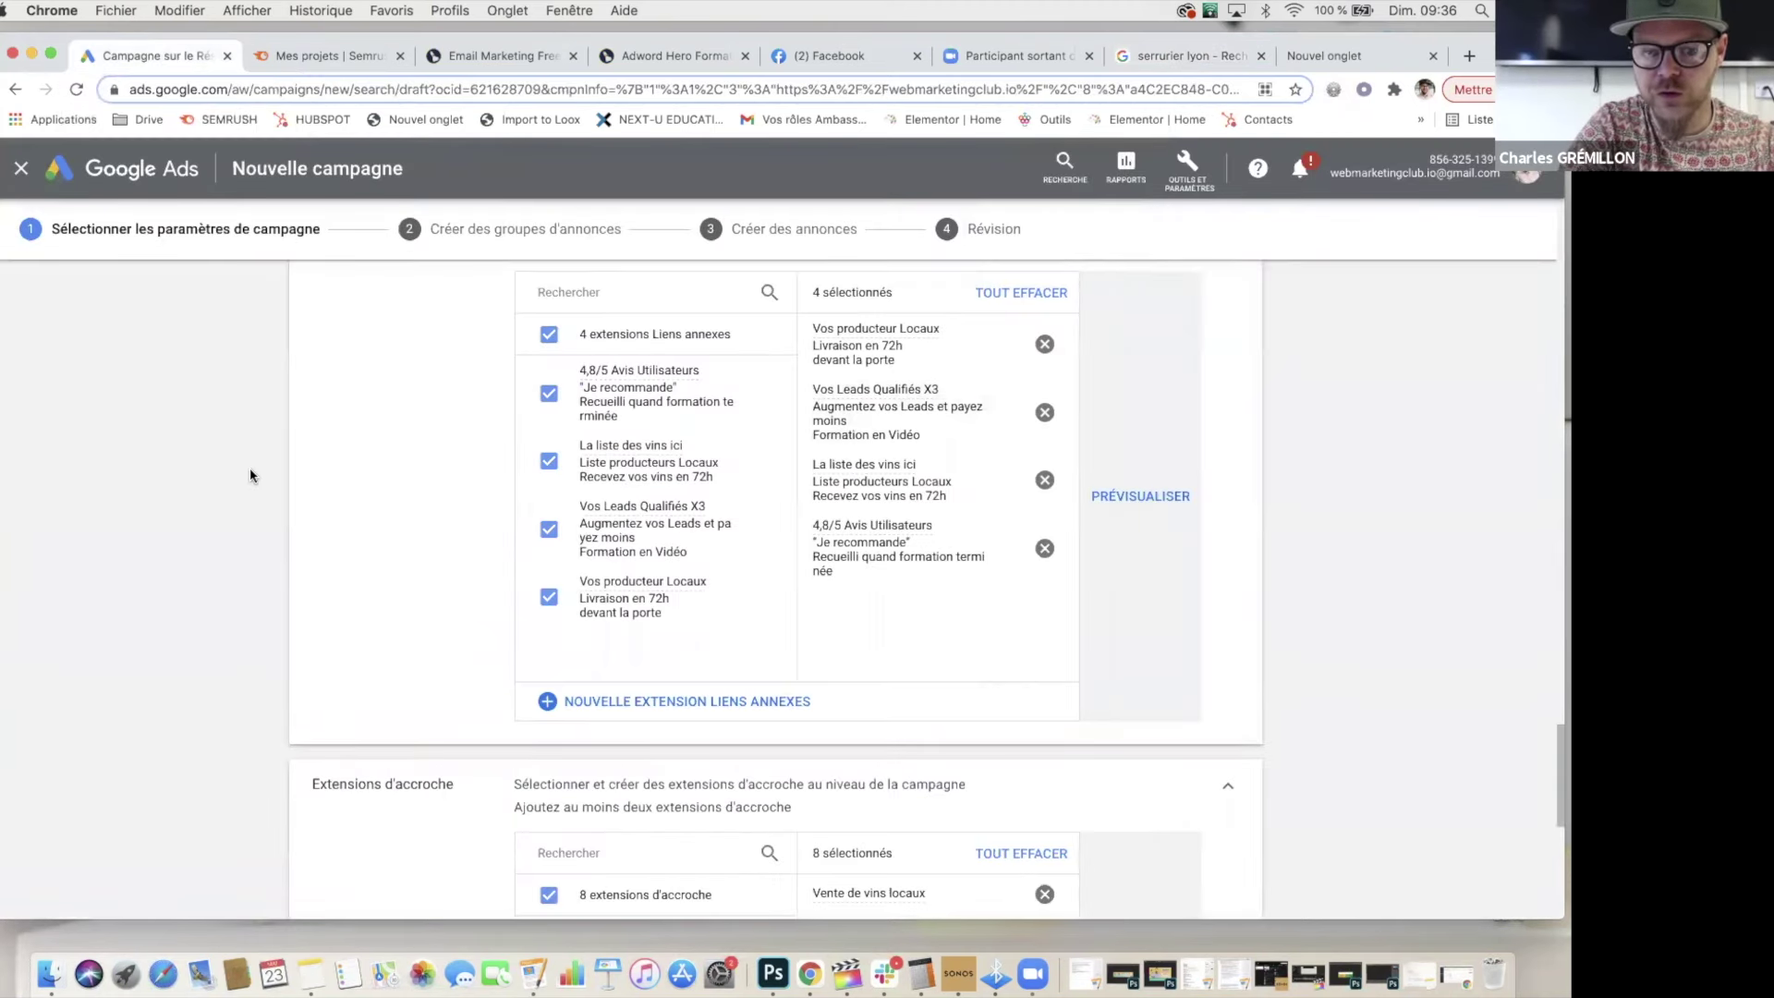
Step: Preview the eight selected callouts in the mobile and desktop ad layouts, and close the preview
{"action": "scroll", "coordinate": [249, 471], "scroll_direction": "up", "scroll_amount": 2}
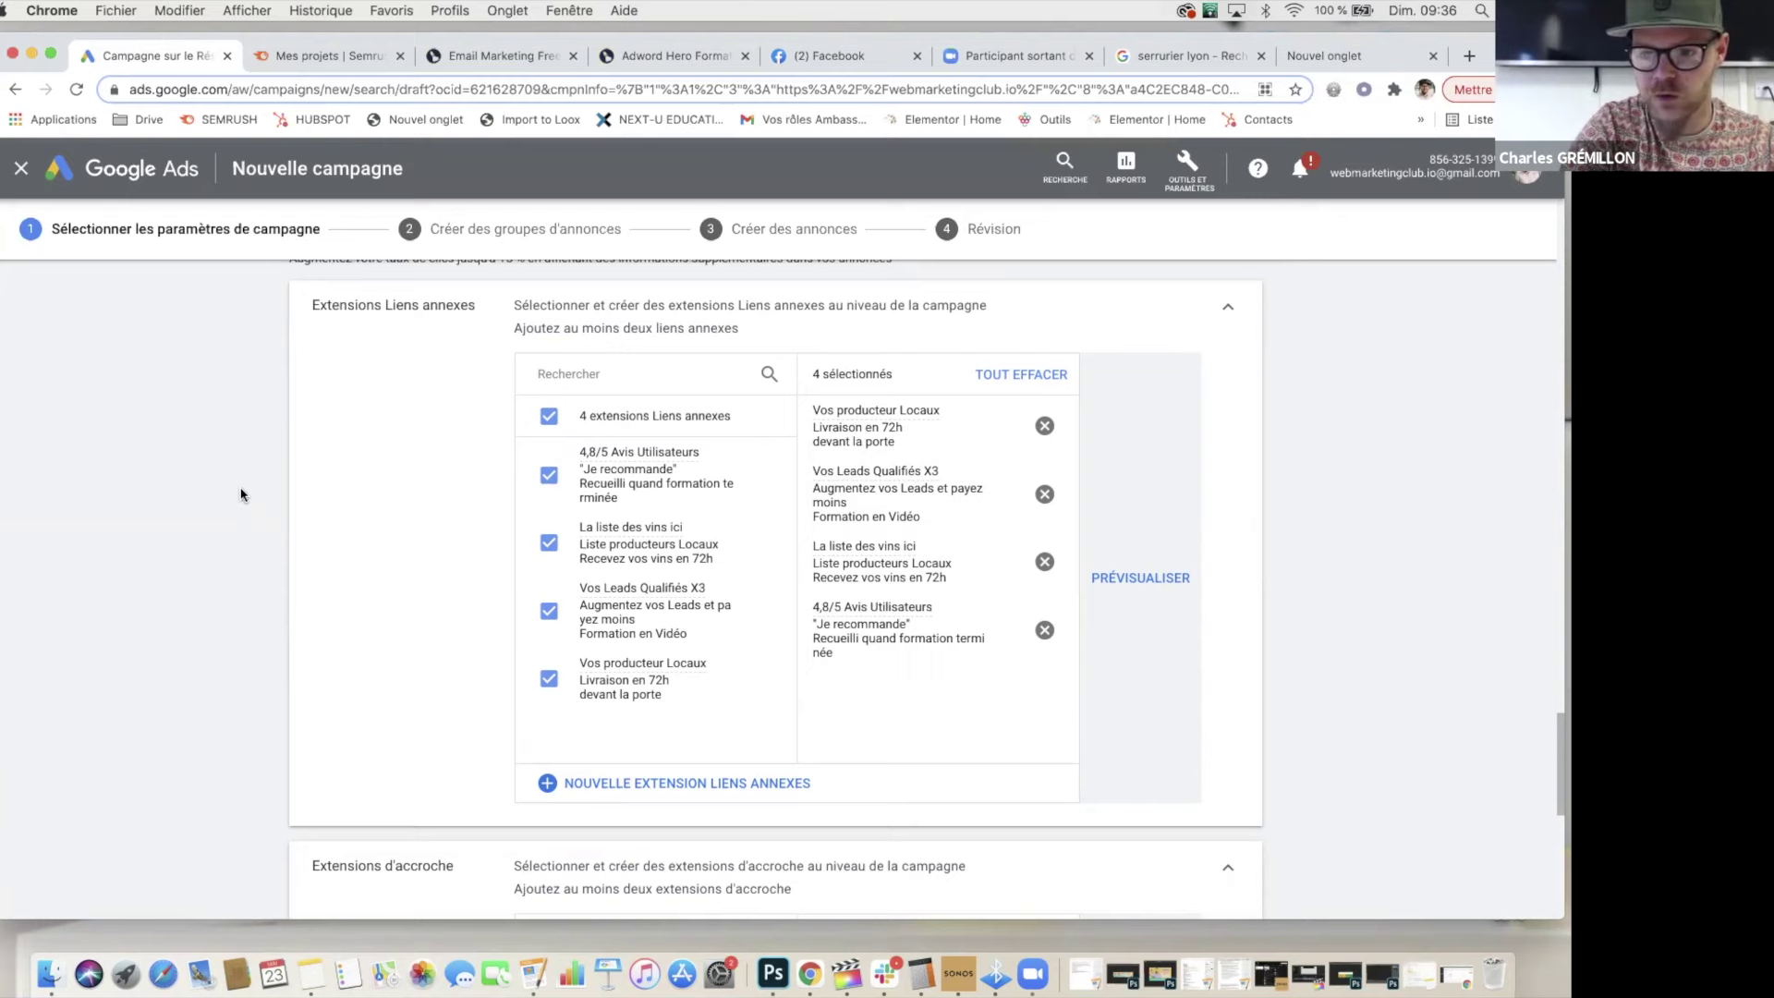
{"action": "scroll", "coordinate": [238, 492], "scroll_direction": "down", "scroll_amount": 1}
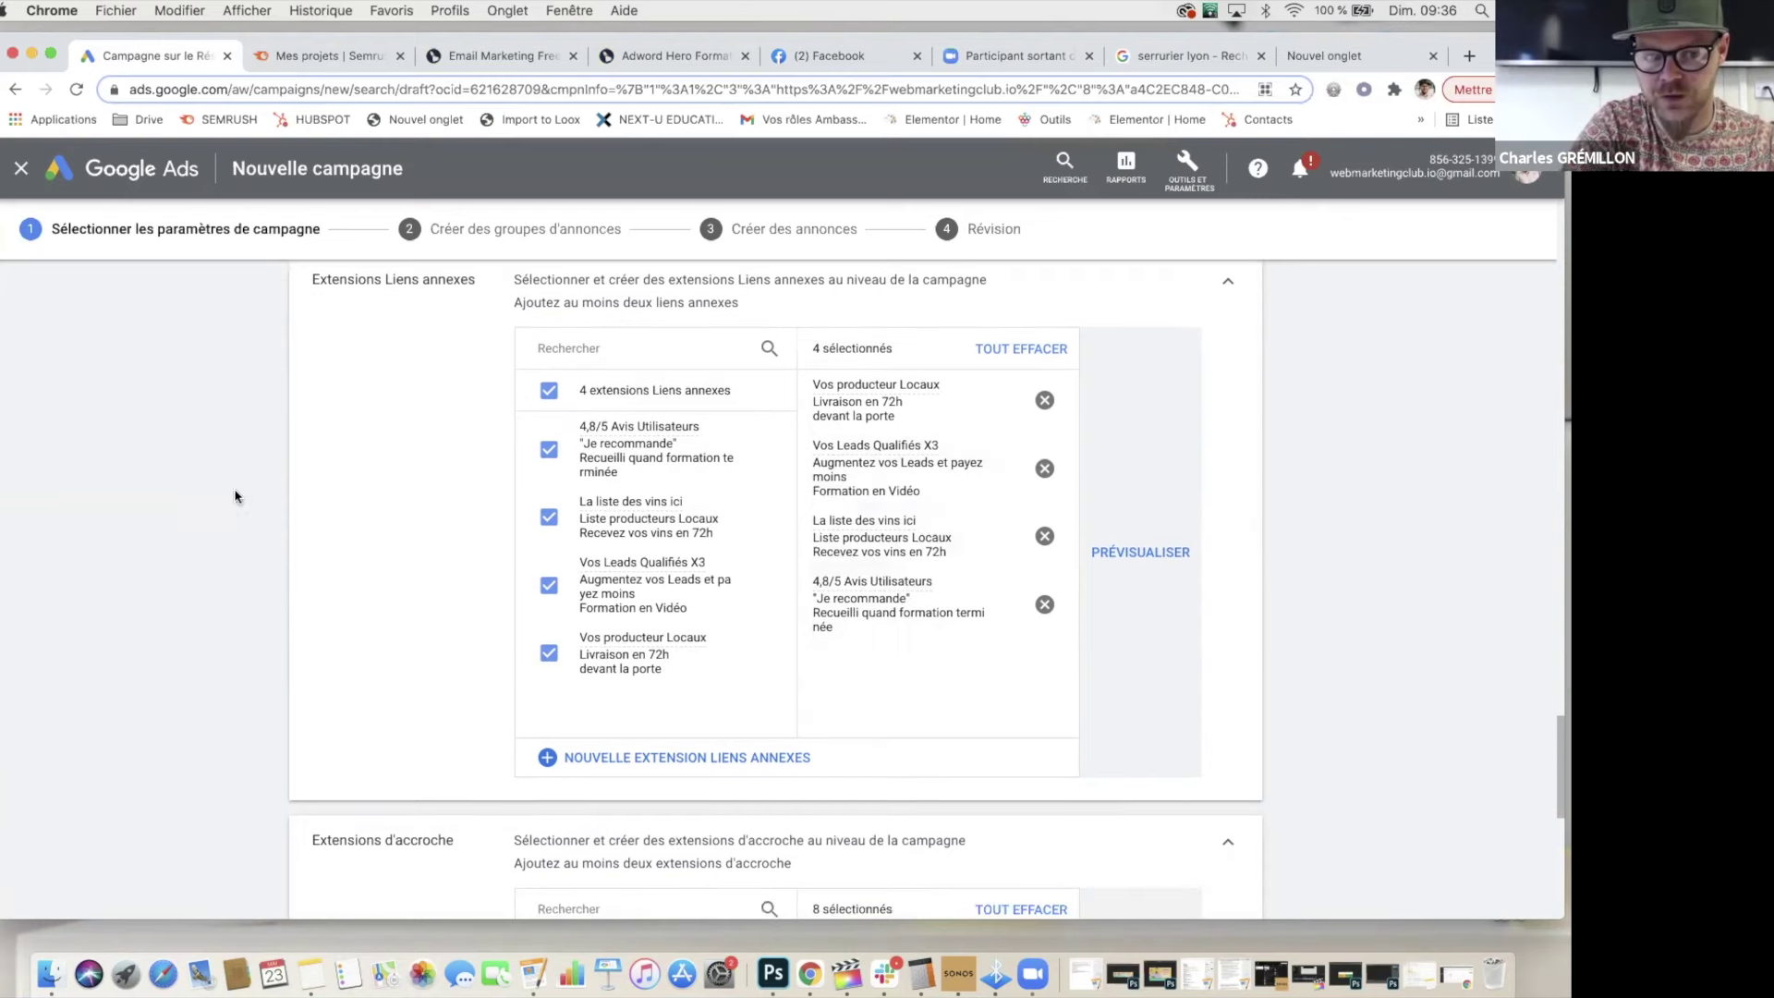
{"action": "scroll", "coordinate": [207, 518], "scroll_direction": "down", "scroll_amount": 4}
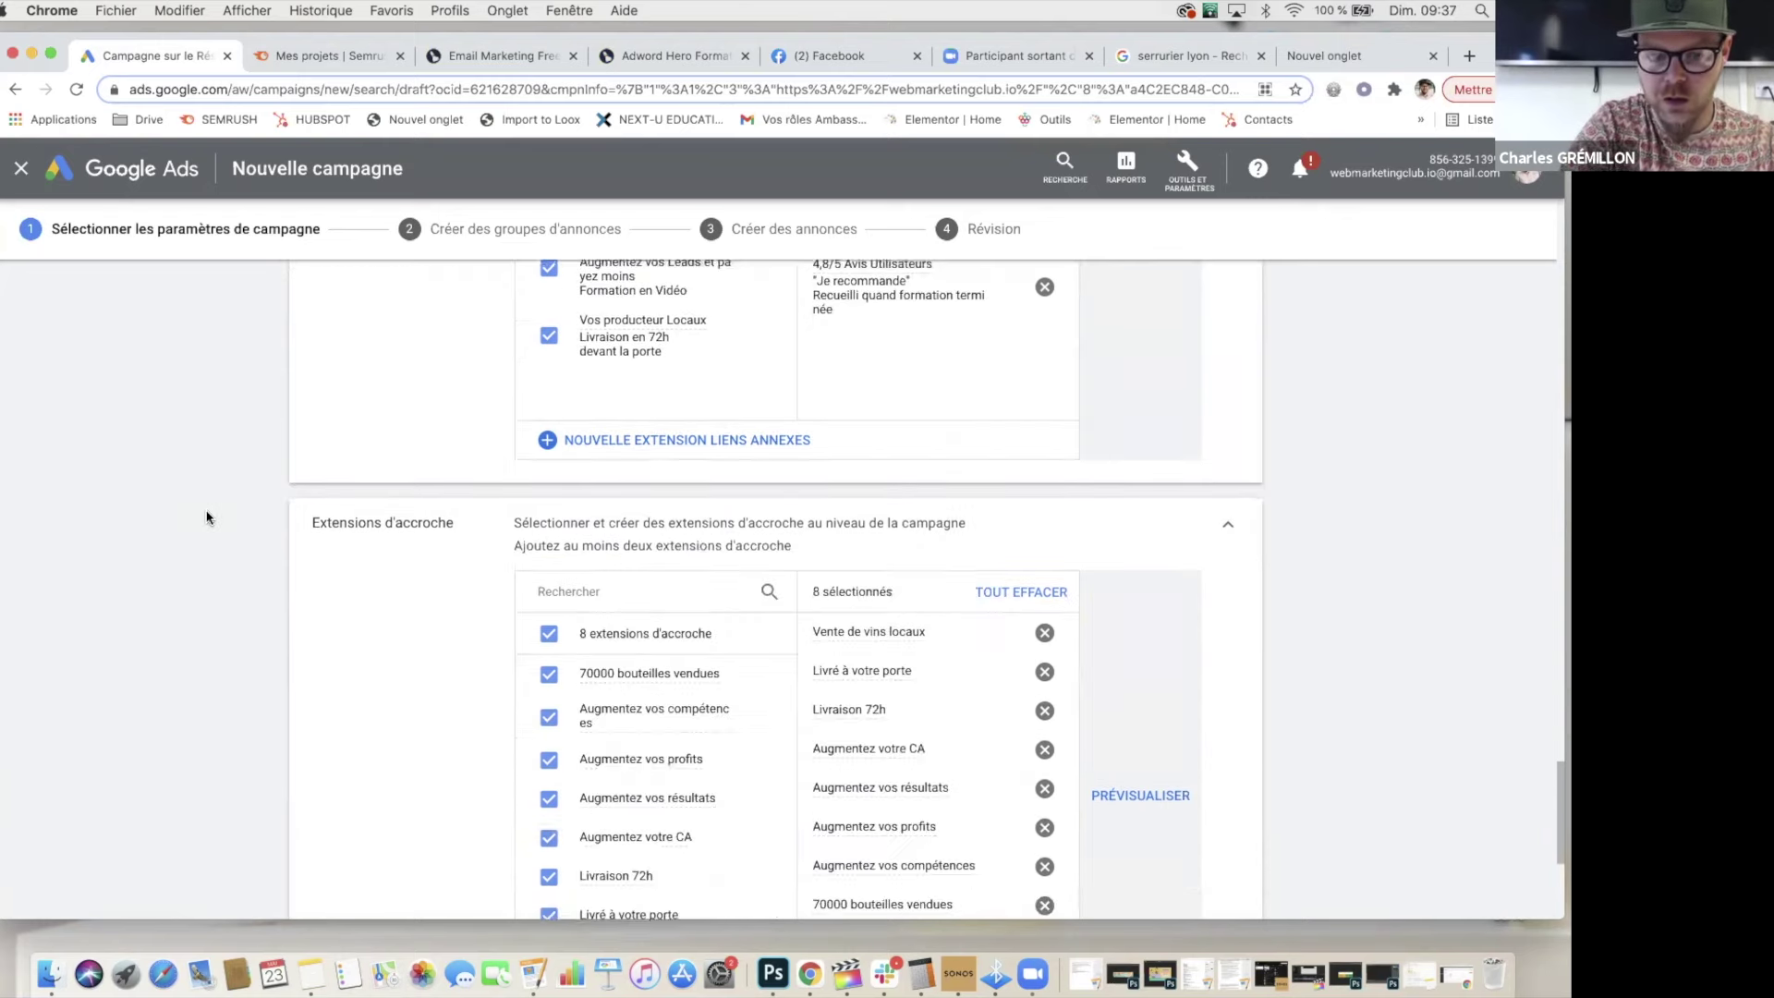
{"action": "scroll", "coordinate": [1111, 563], "scroll_direction": "down", "scroll_amount": 2}
{"action": "left_click", "coordinate": [1155, 598]}
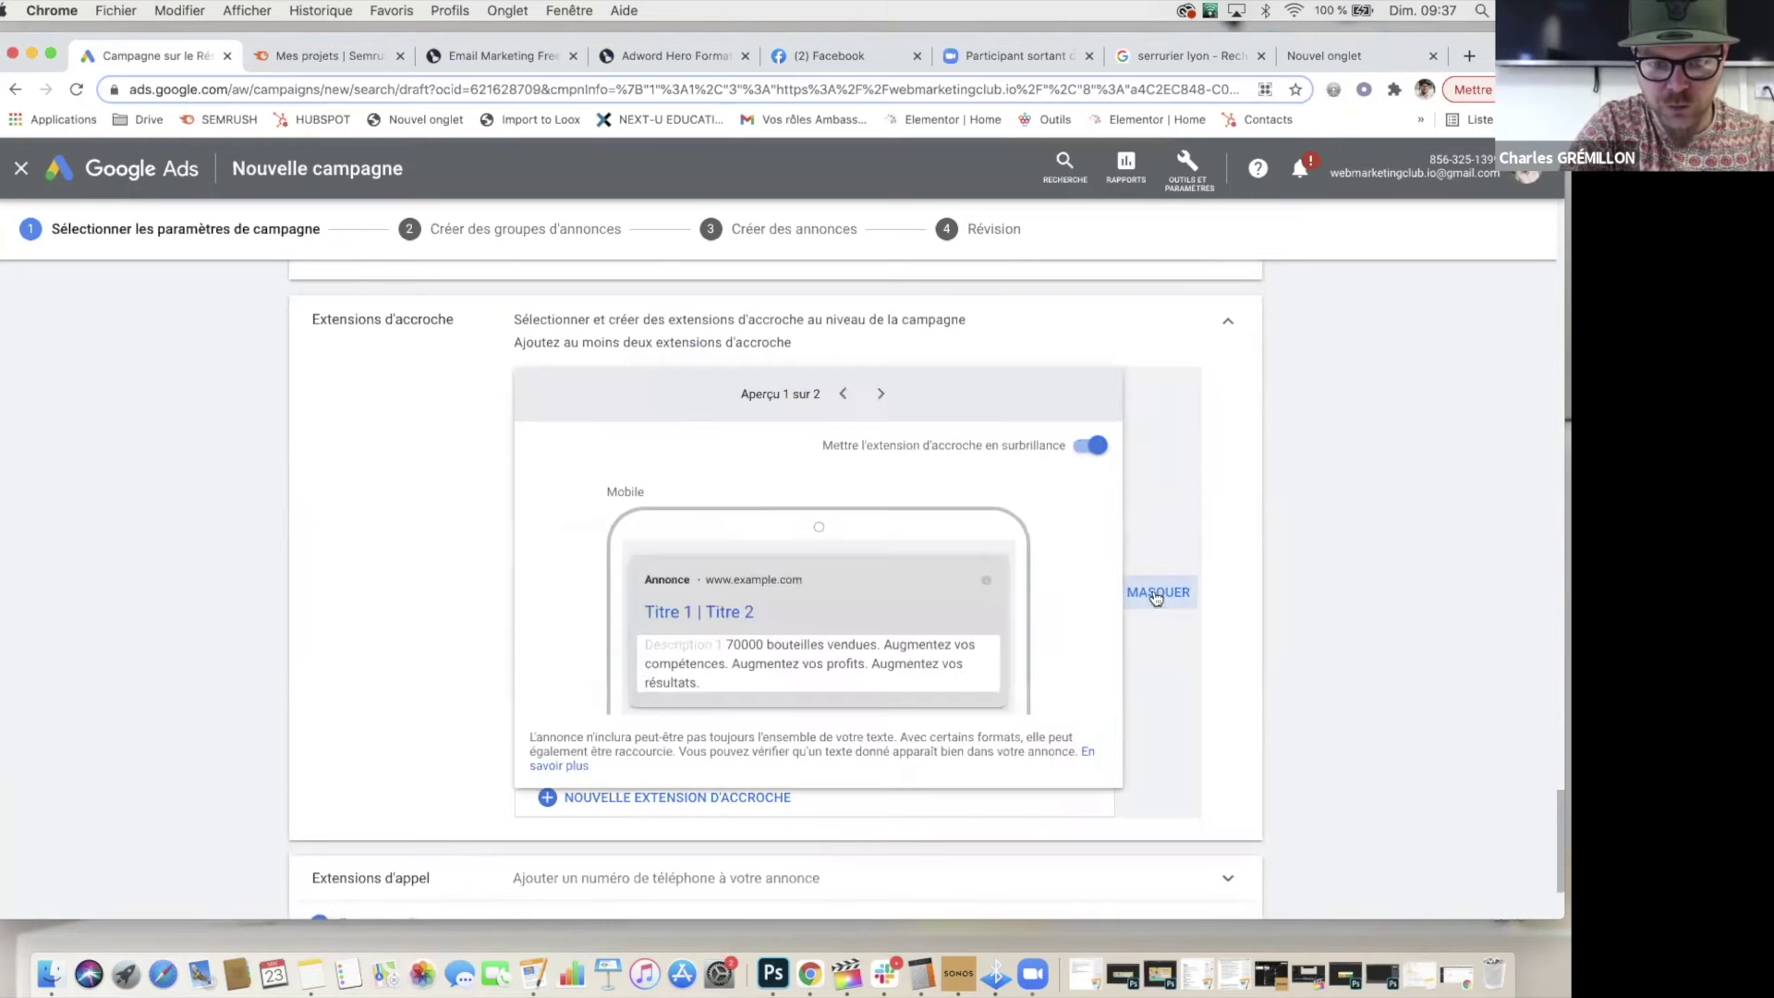
{"action": "left_click", "coordinate": [880, 393]}
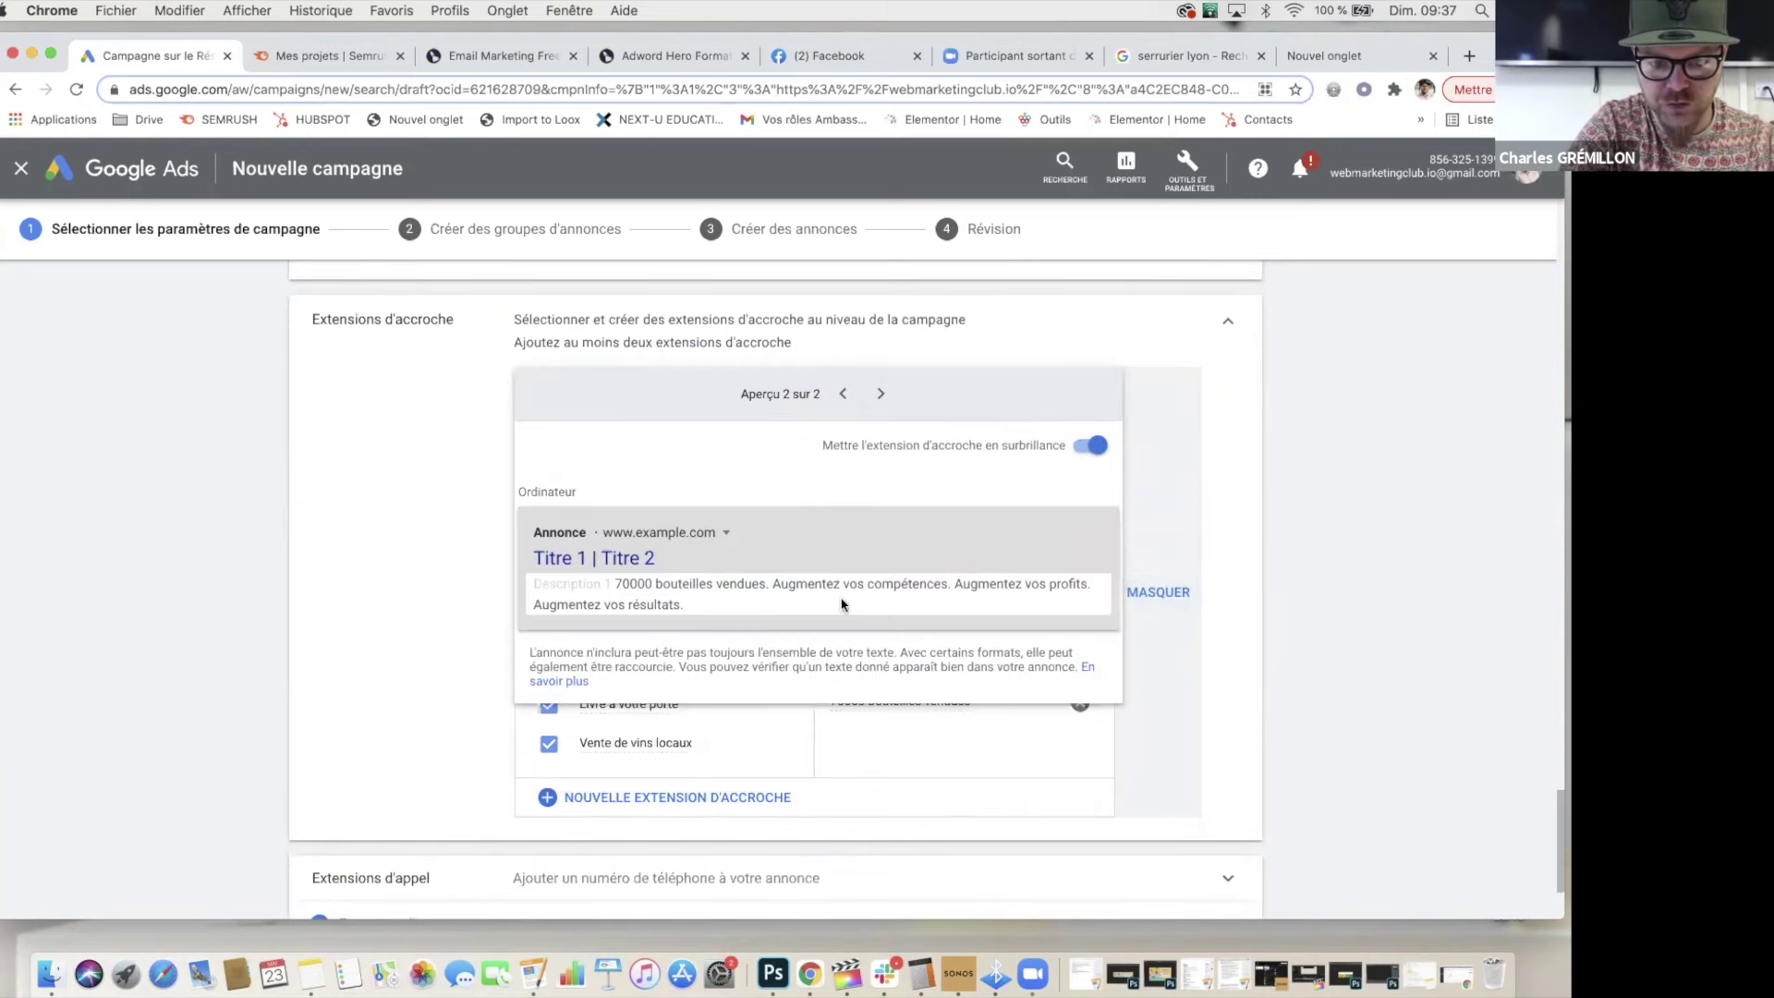
{"action": "left_click", "coordinate": [1213, 468]}
Step: Open the call extensions section below the callouts and select the existing phone number
{"action": "scroll", "coordinate": [1192, 591], "scroll_direction": "down", "scroll_amount": 2}
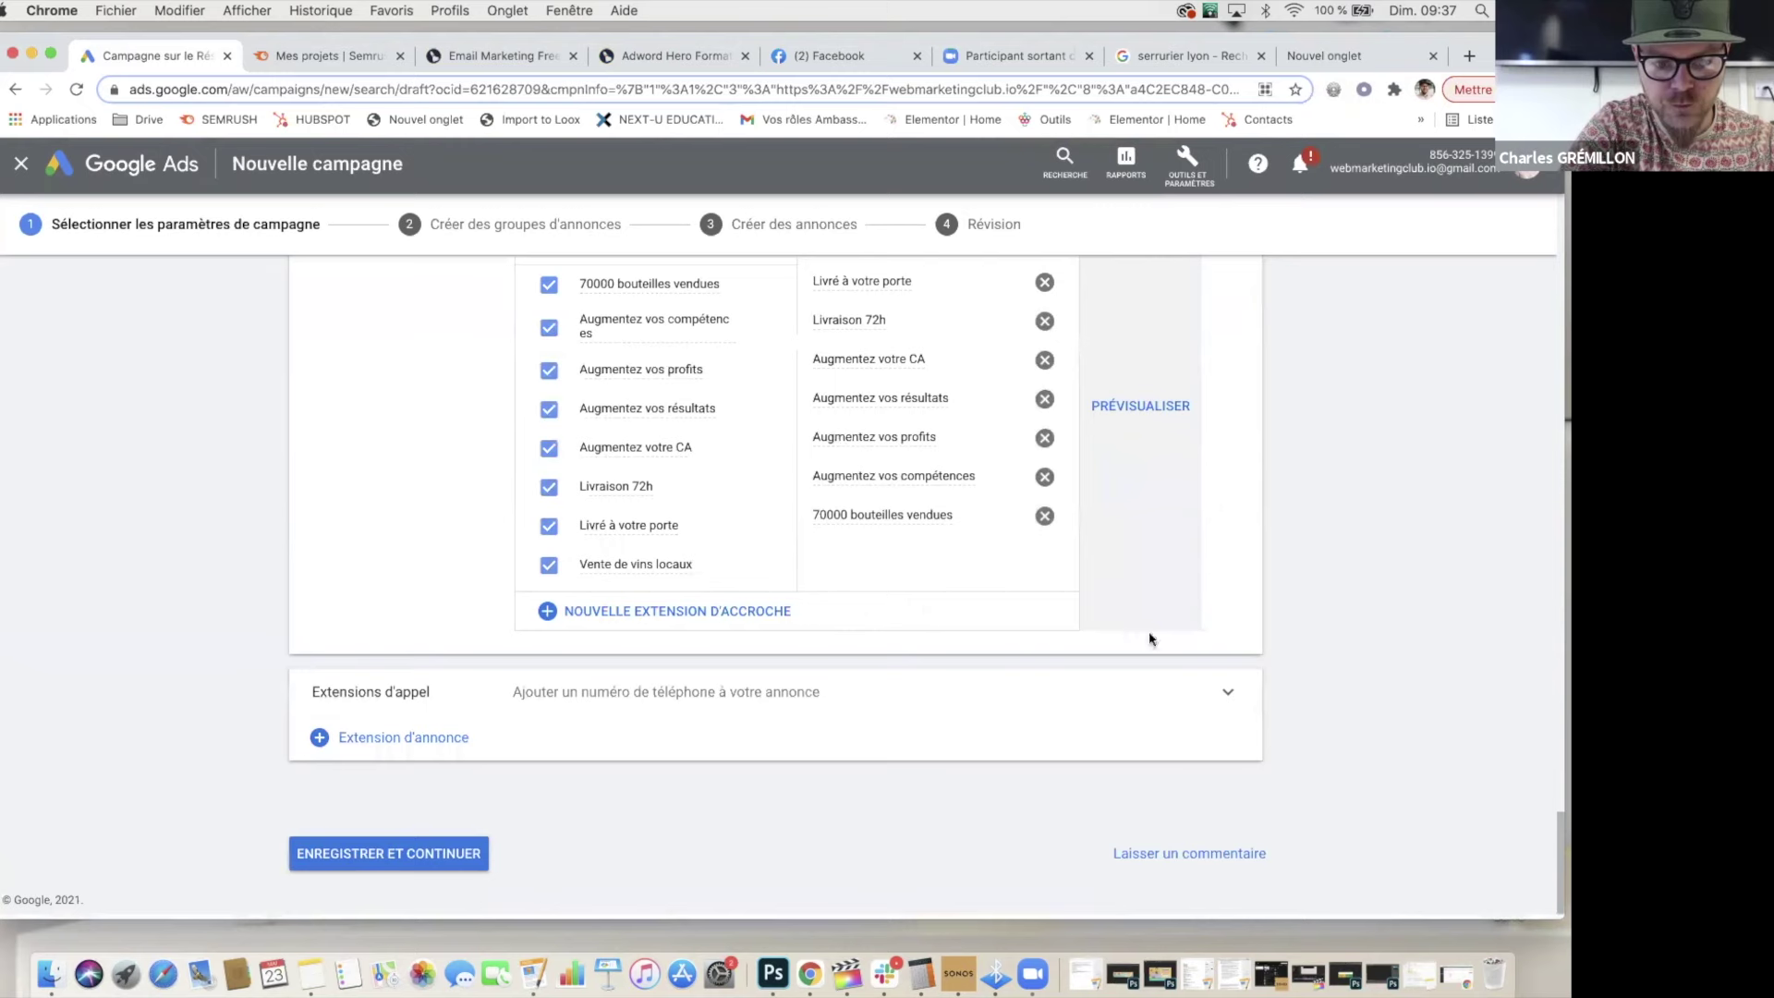
{"action": "left_click", "coordinate": [1218, 699]}
{"action": "left_click", "coordinate": [549, 831]}
Step: Preview the call extension in the mobile and desktop ad layouts
{"action": "scroll", "coordinate": [1302, 723], "scroll_direction": "down", "scroll_amount": 3}
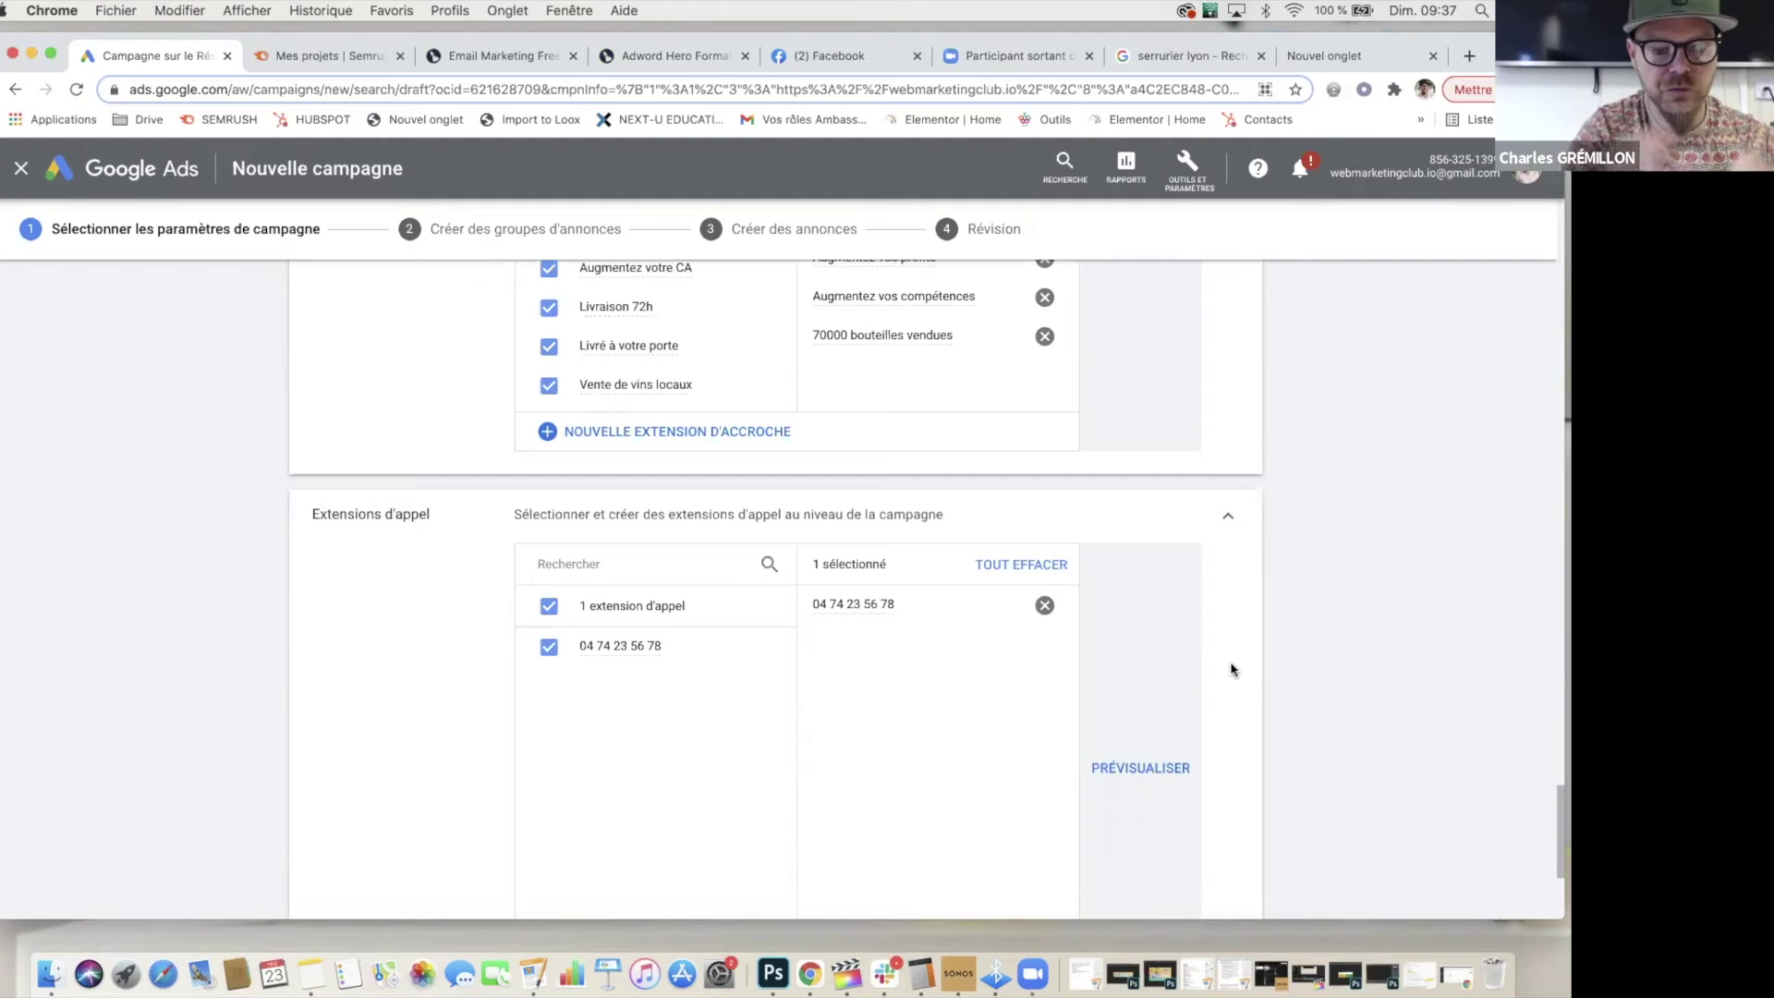
{"action": "scroll", "coordinate": [1231, 667], "scroll_direction": "down", "scroll_amount": 1}
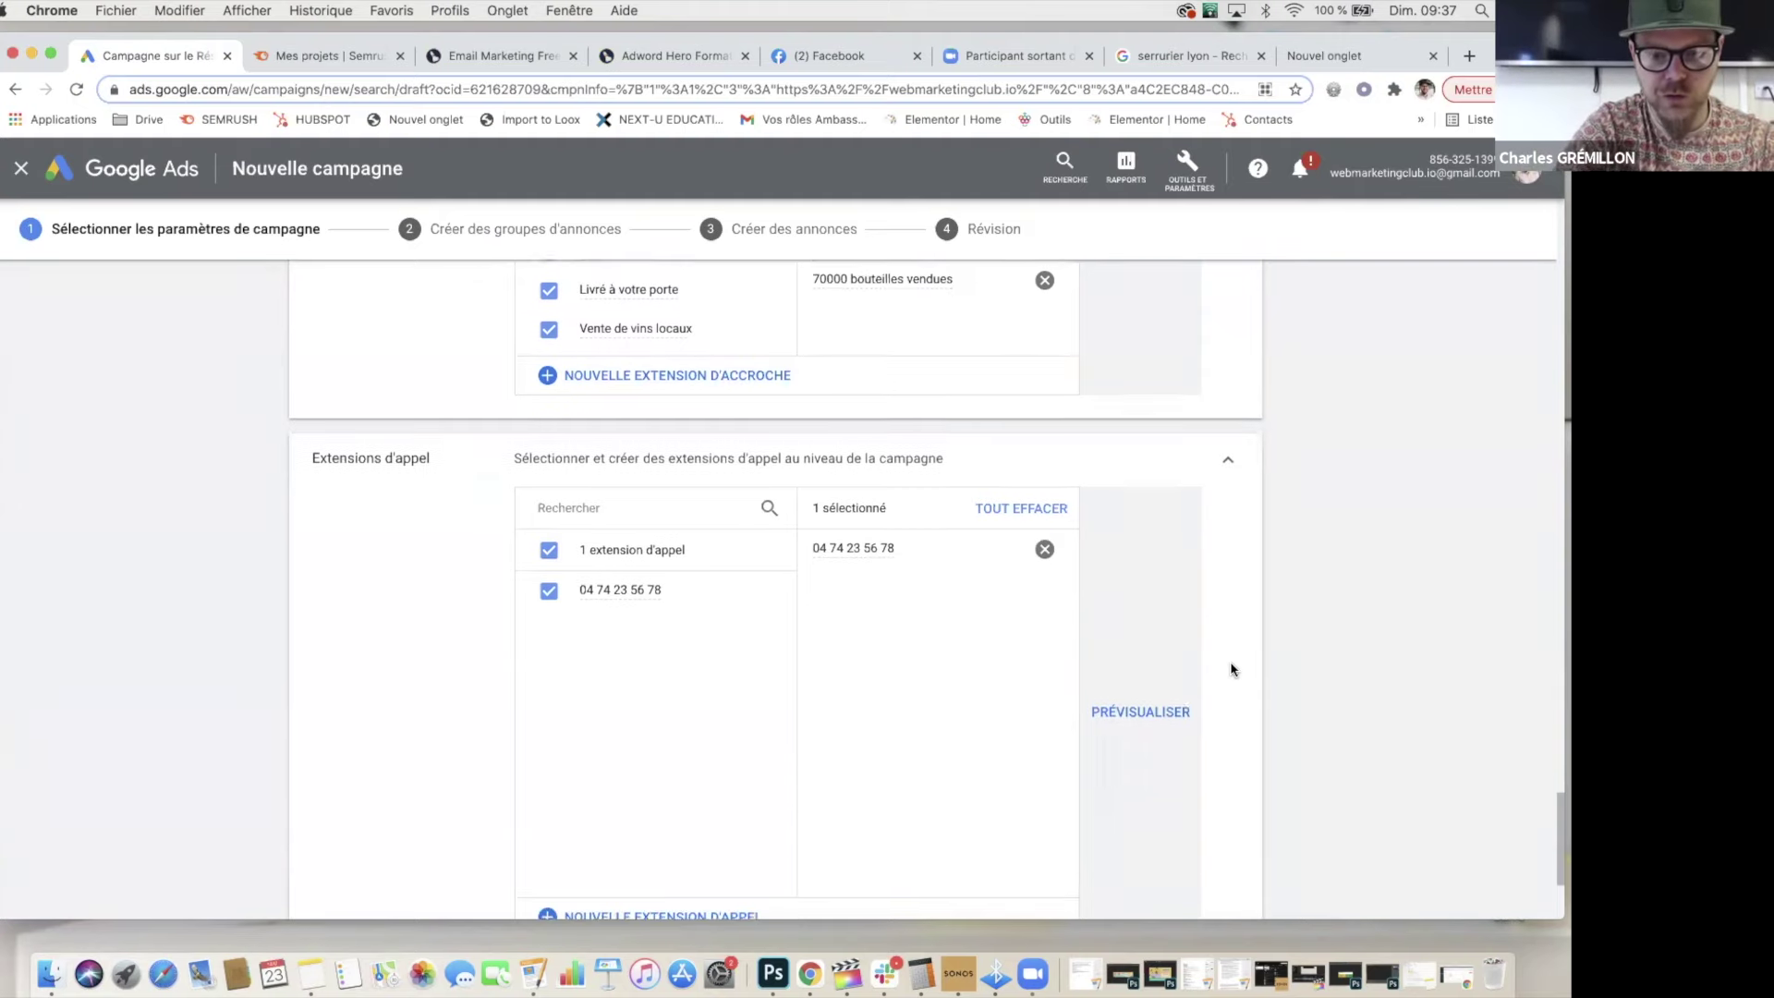
{"action": "left_click", "coordinate": [1158, 711]}
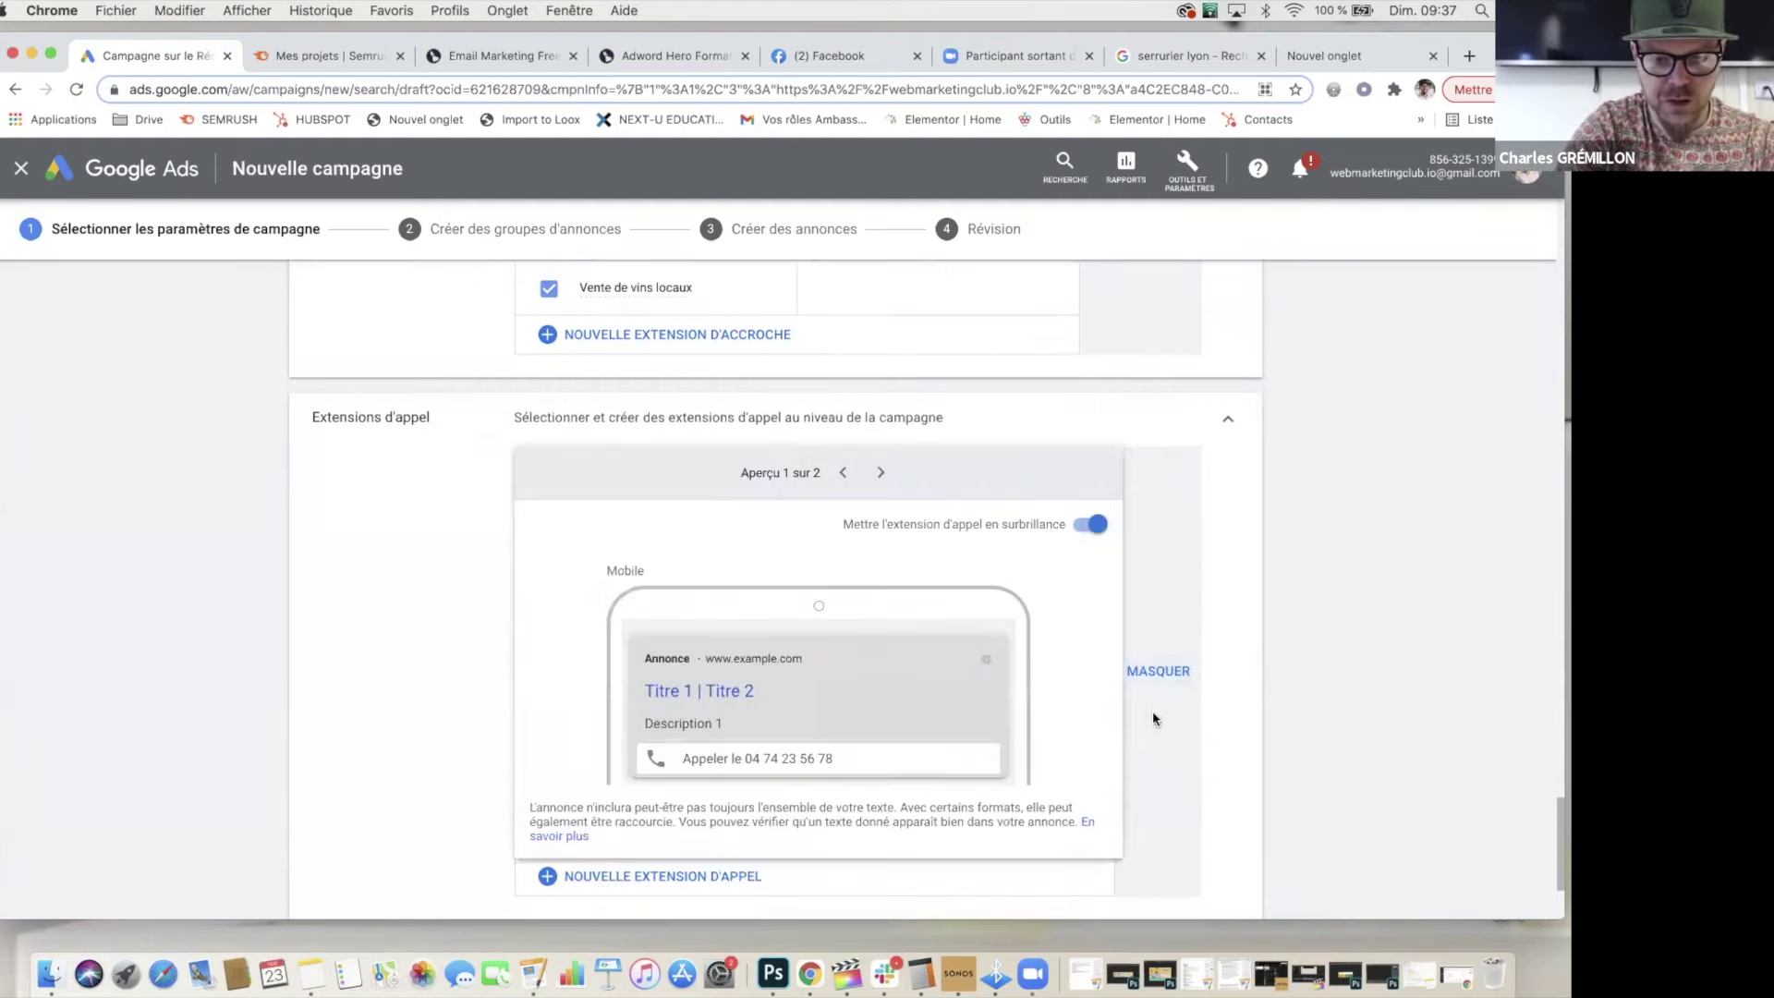
{"action": "left_click", "coordinate": [880, 472]}
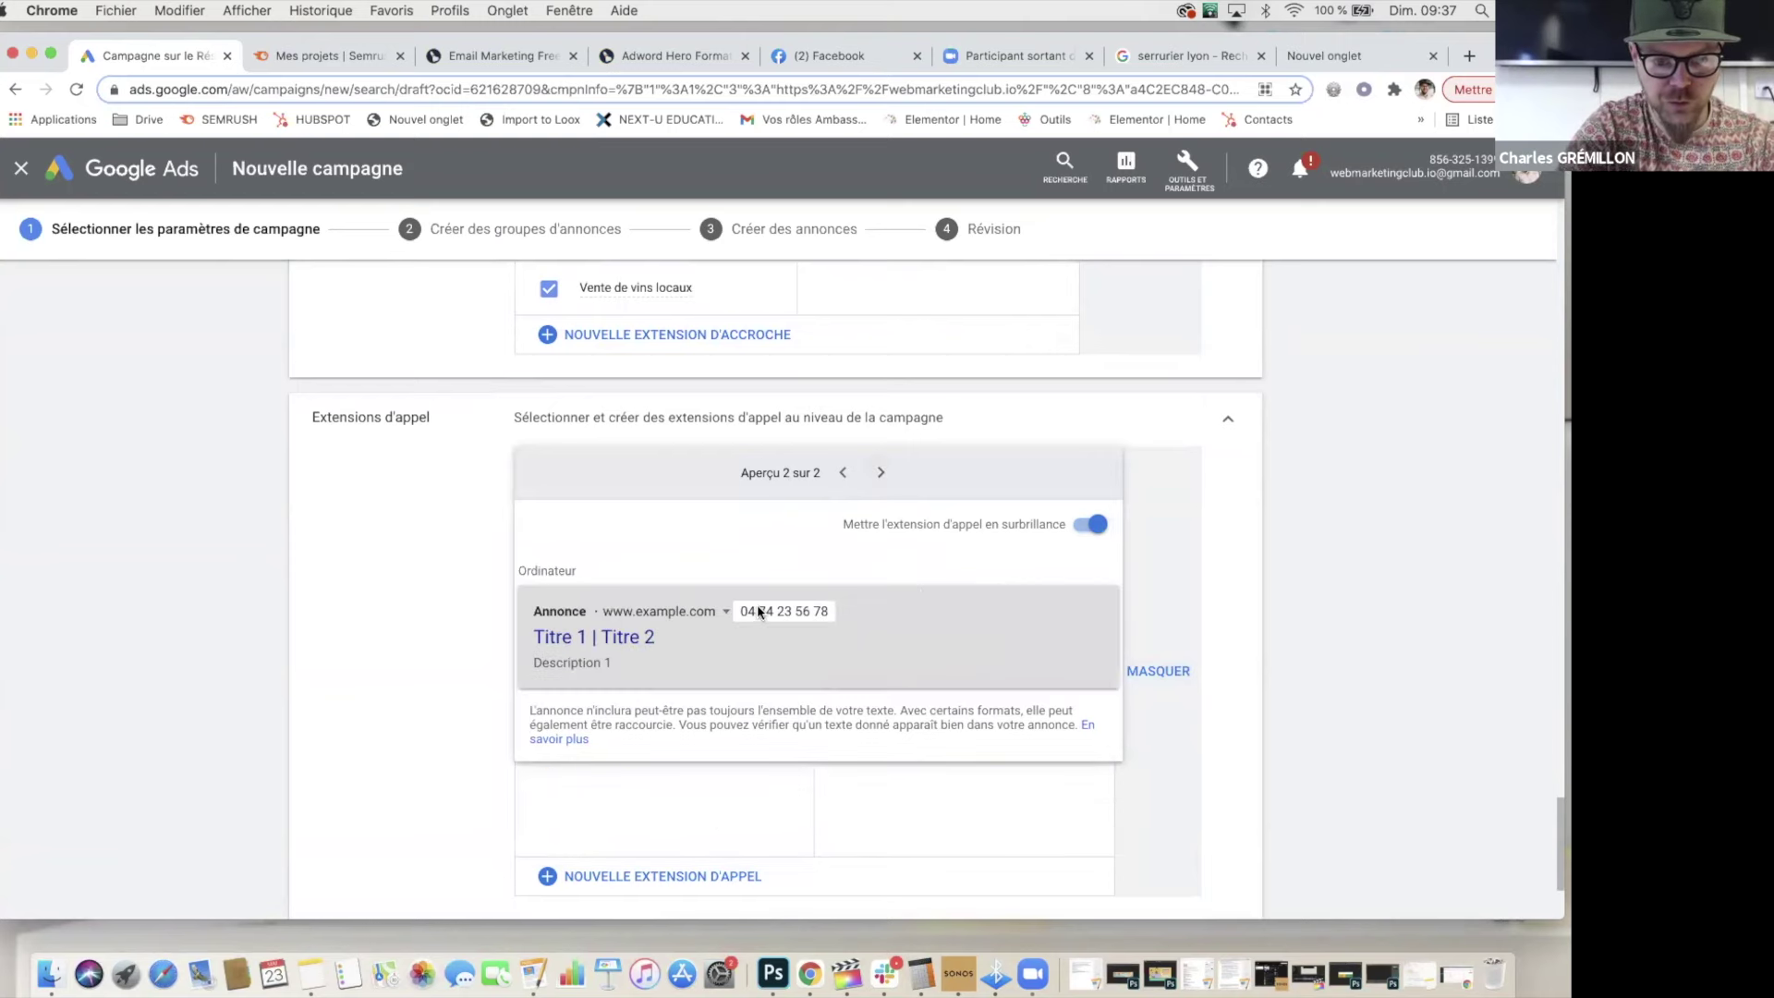
Step: Switch to the "serrurier lyon" Google results and examine how the phone number is shown beside the second ad's URL
{"action": "left_click", "coordinate": [1246, 59]}
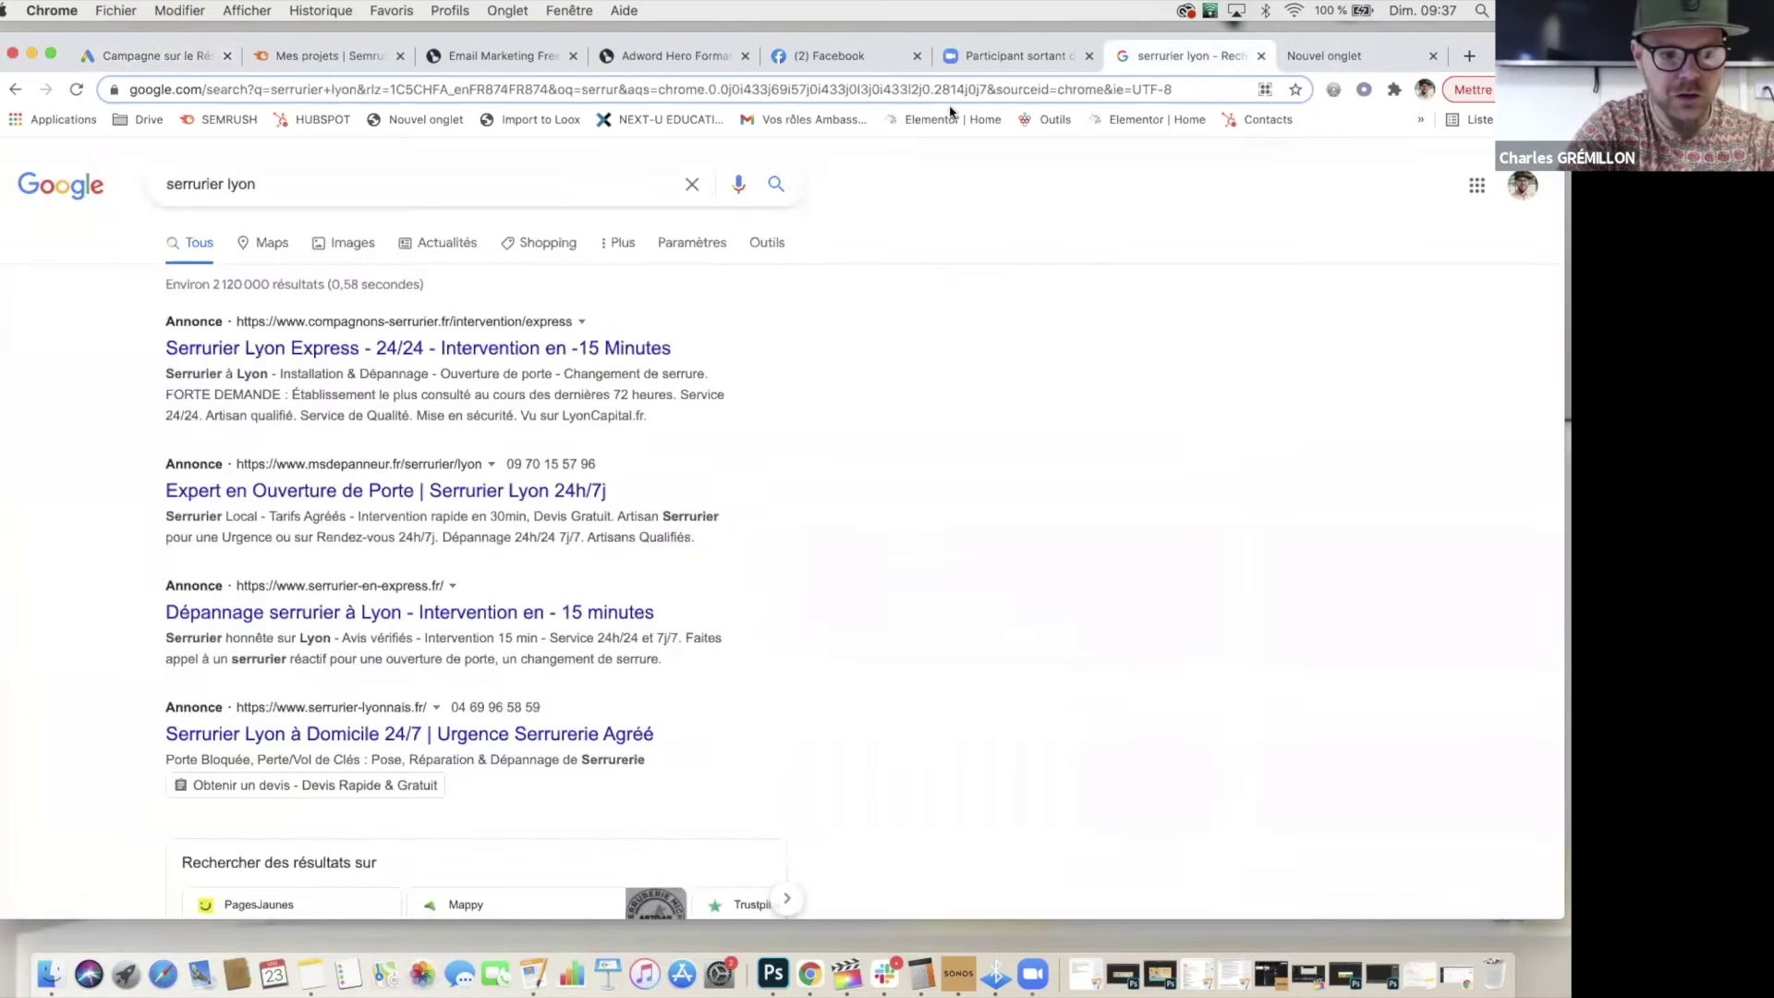
{"action": "scroll", "coordinate": [115, 401], "scroll_direction": "down", "scroll_amount": 2}
{"action": "scroll", "coordinate": [115, 401], "scroll_direction": "up", "scroll_amount": 2}
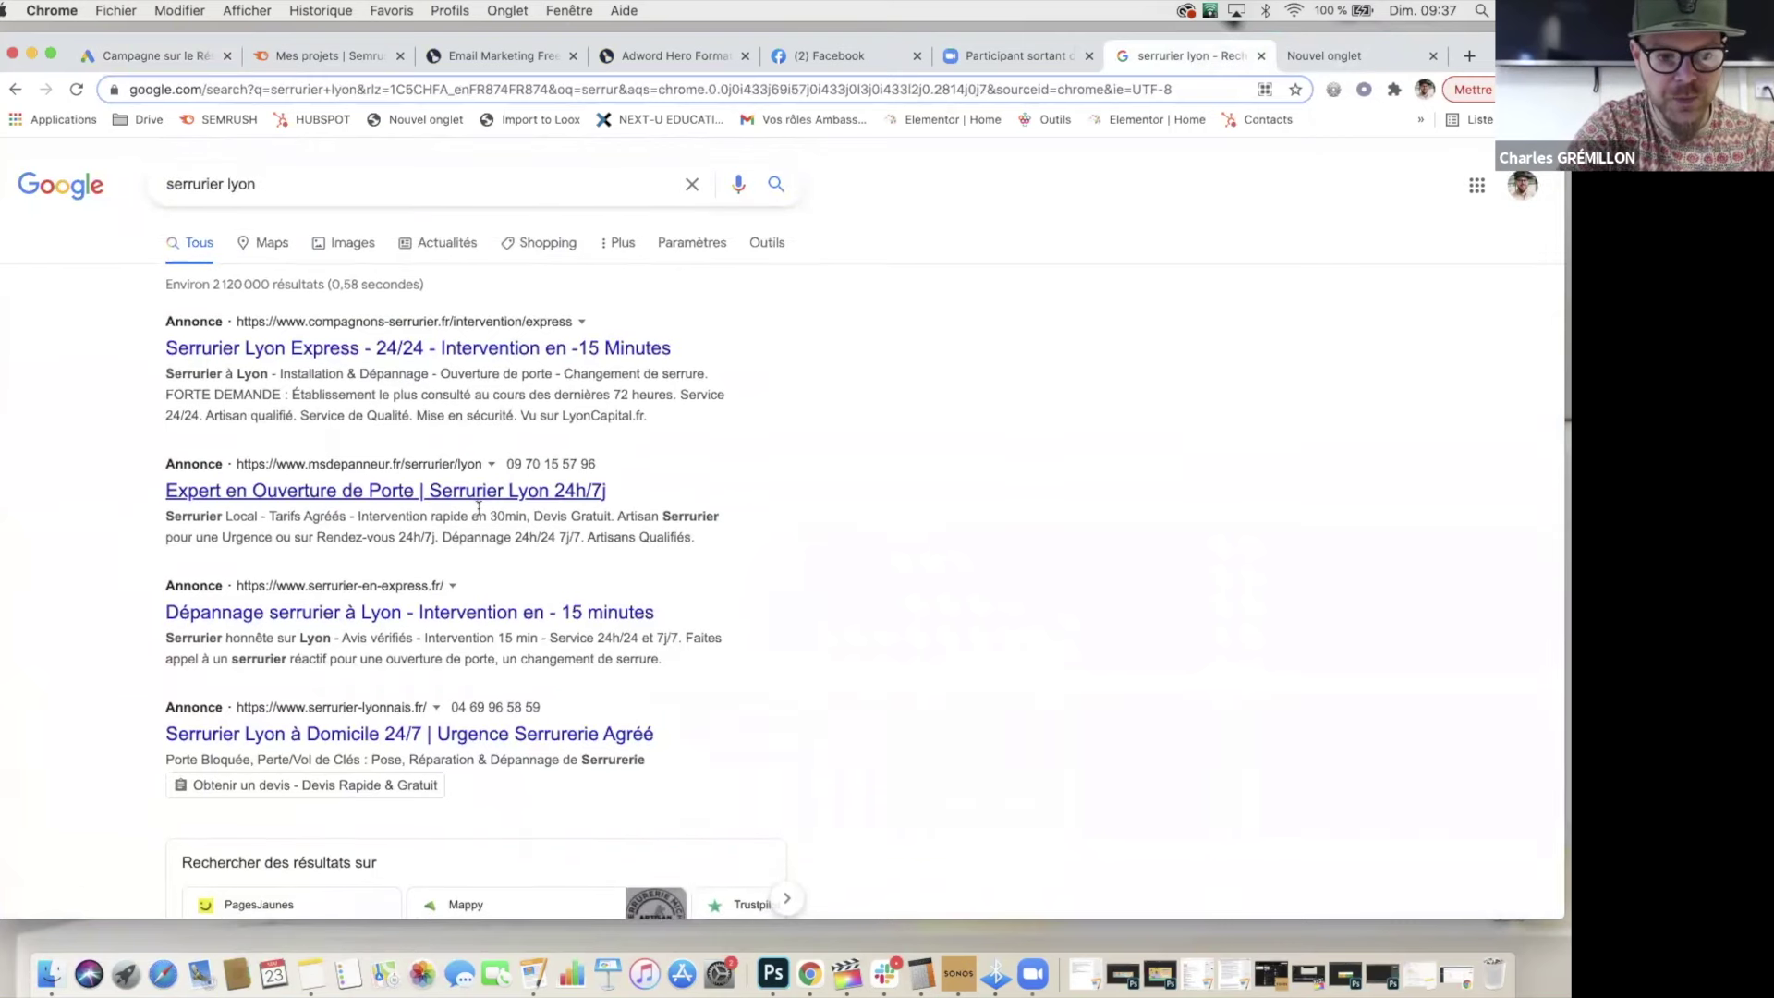
{"action": "left_click_drag", "start_coordinate": [606, 462], "coordinate": [524, 459]}
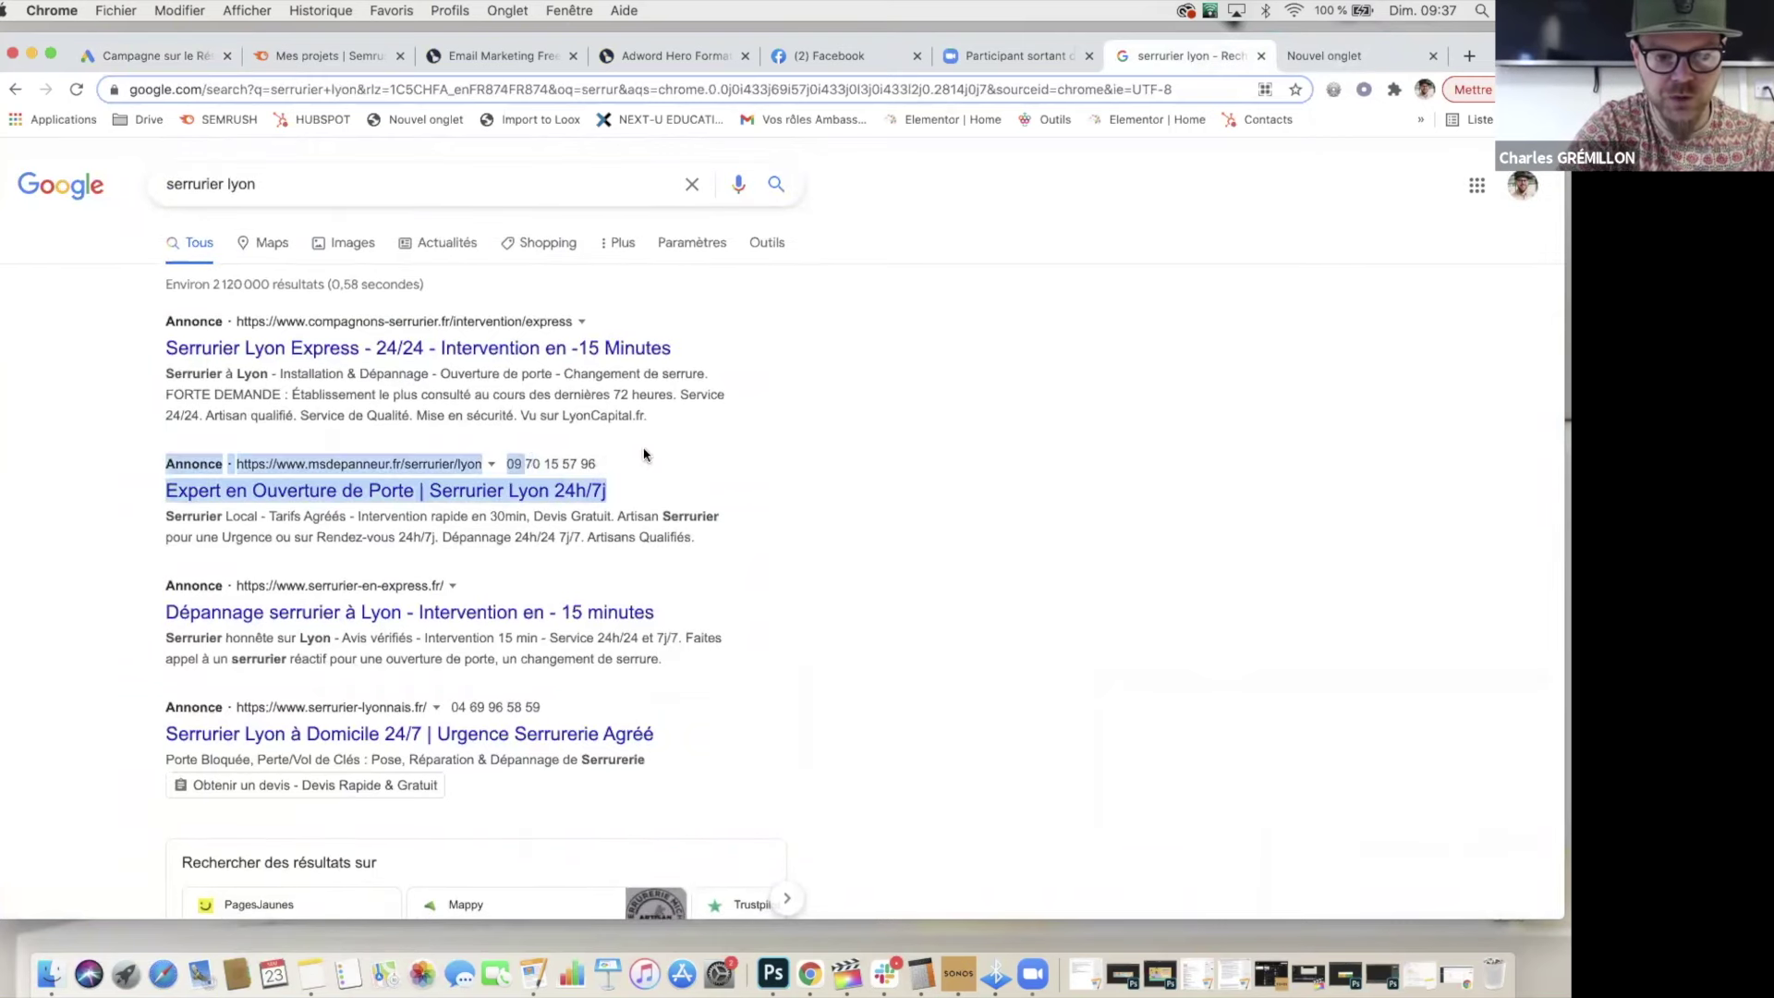
{"action": "left_click", "coordinate": [524, 464]}
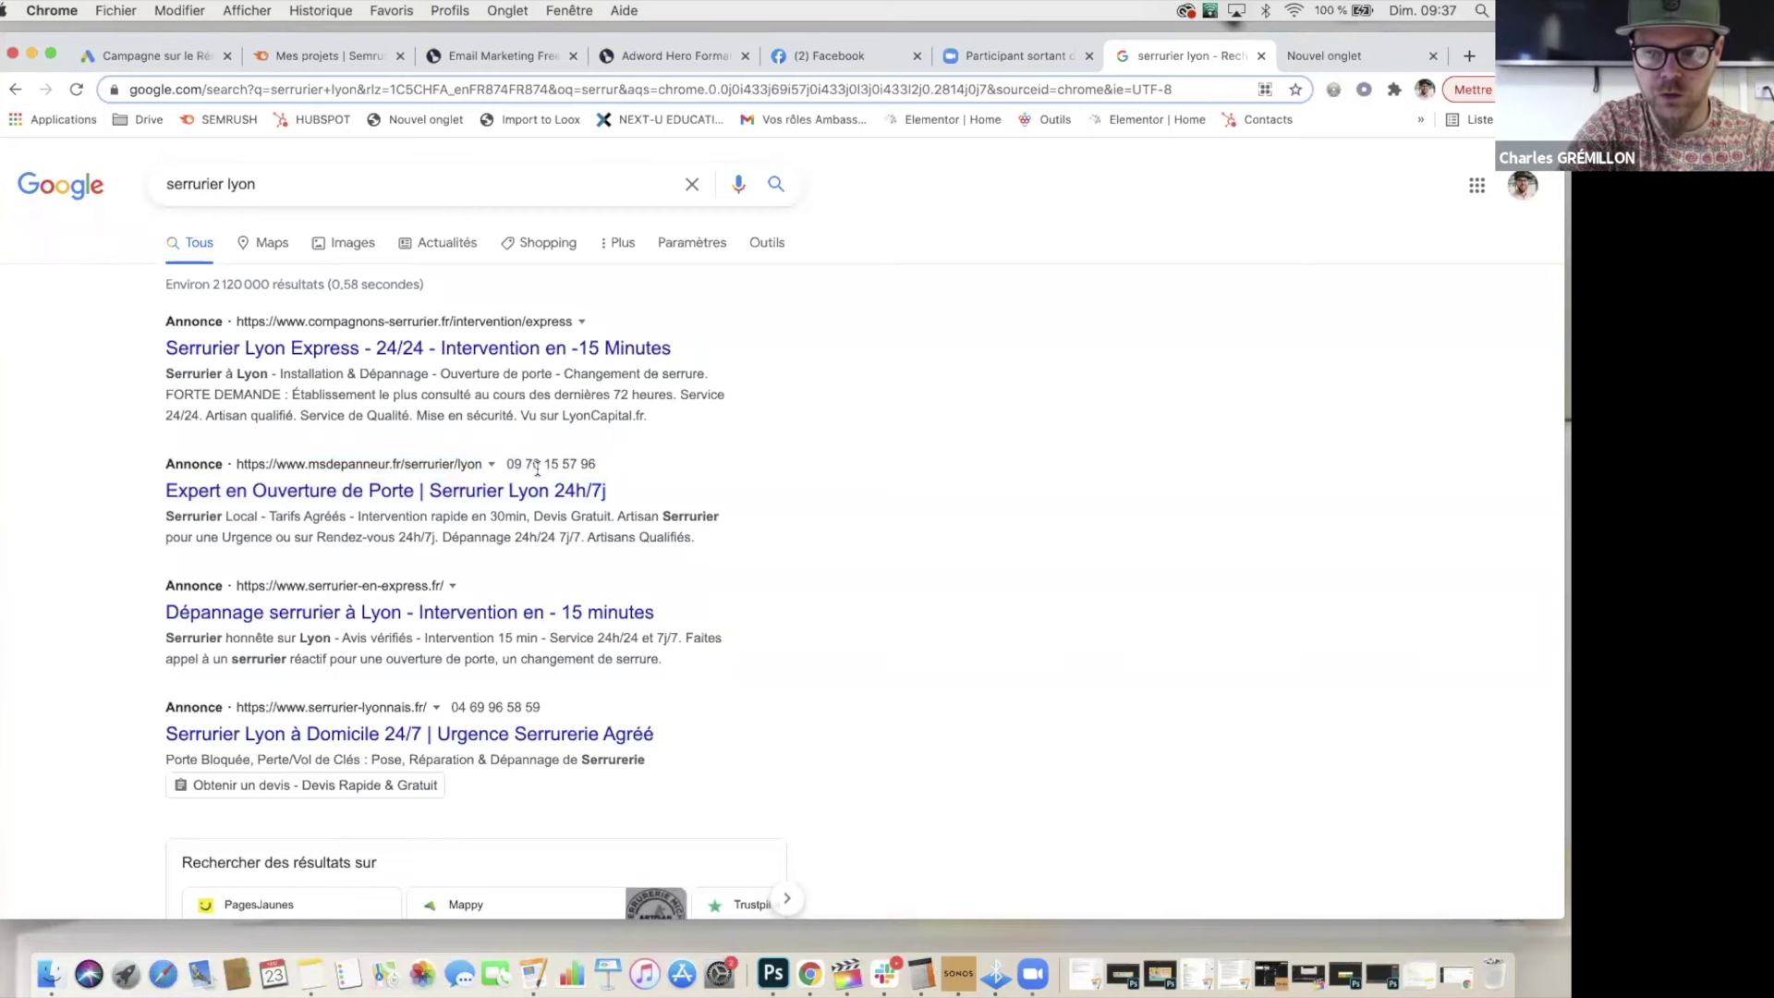
Step: Return to the Google Ads campaign, close the call extension preview, and save the campaign settings to continue to ad group creation
{"action": "left_click", "coordinate": [147, 55]}
{"action": "left_click", "coordinate": [233, 543]}
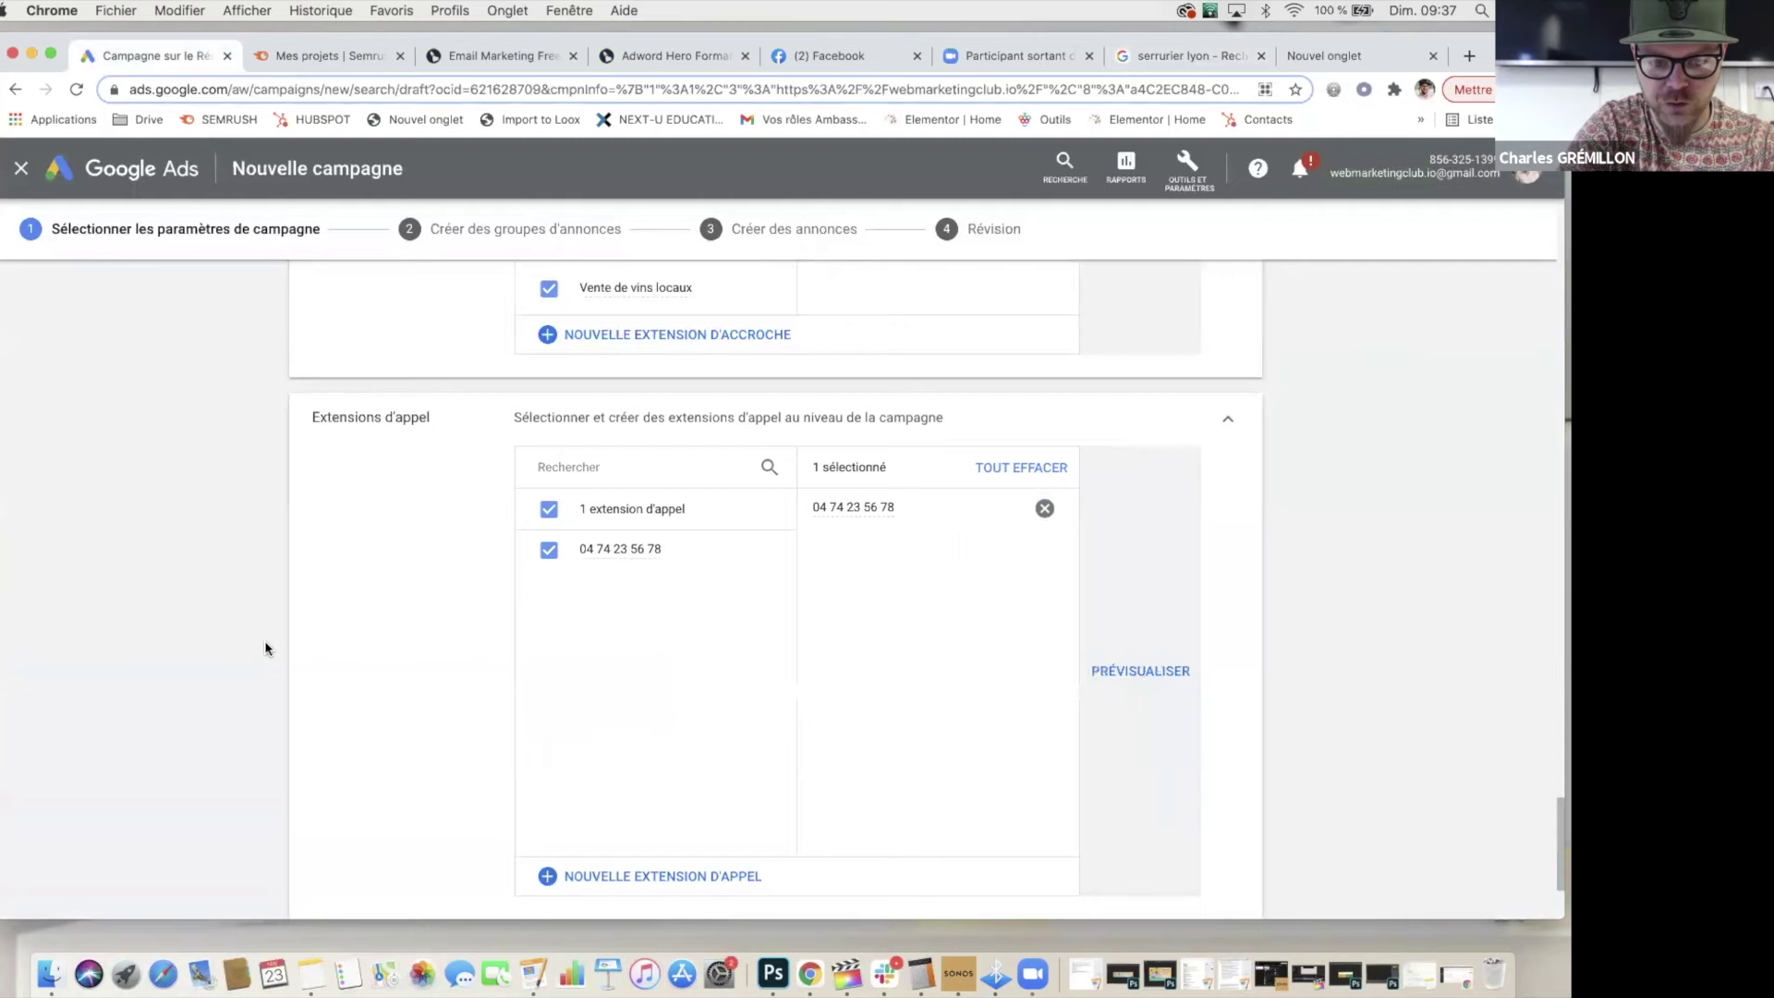
{"action": "scroll", "coordinate": [265, 648], "scroll_direction": "down", "scroll_amount": 3}
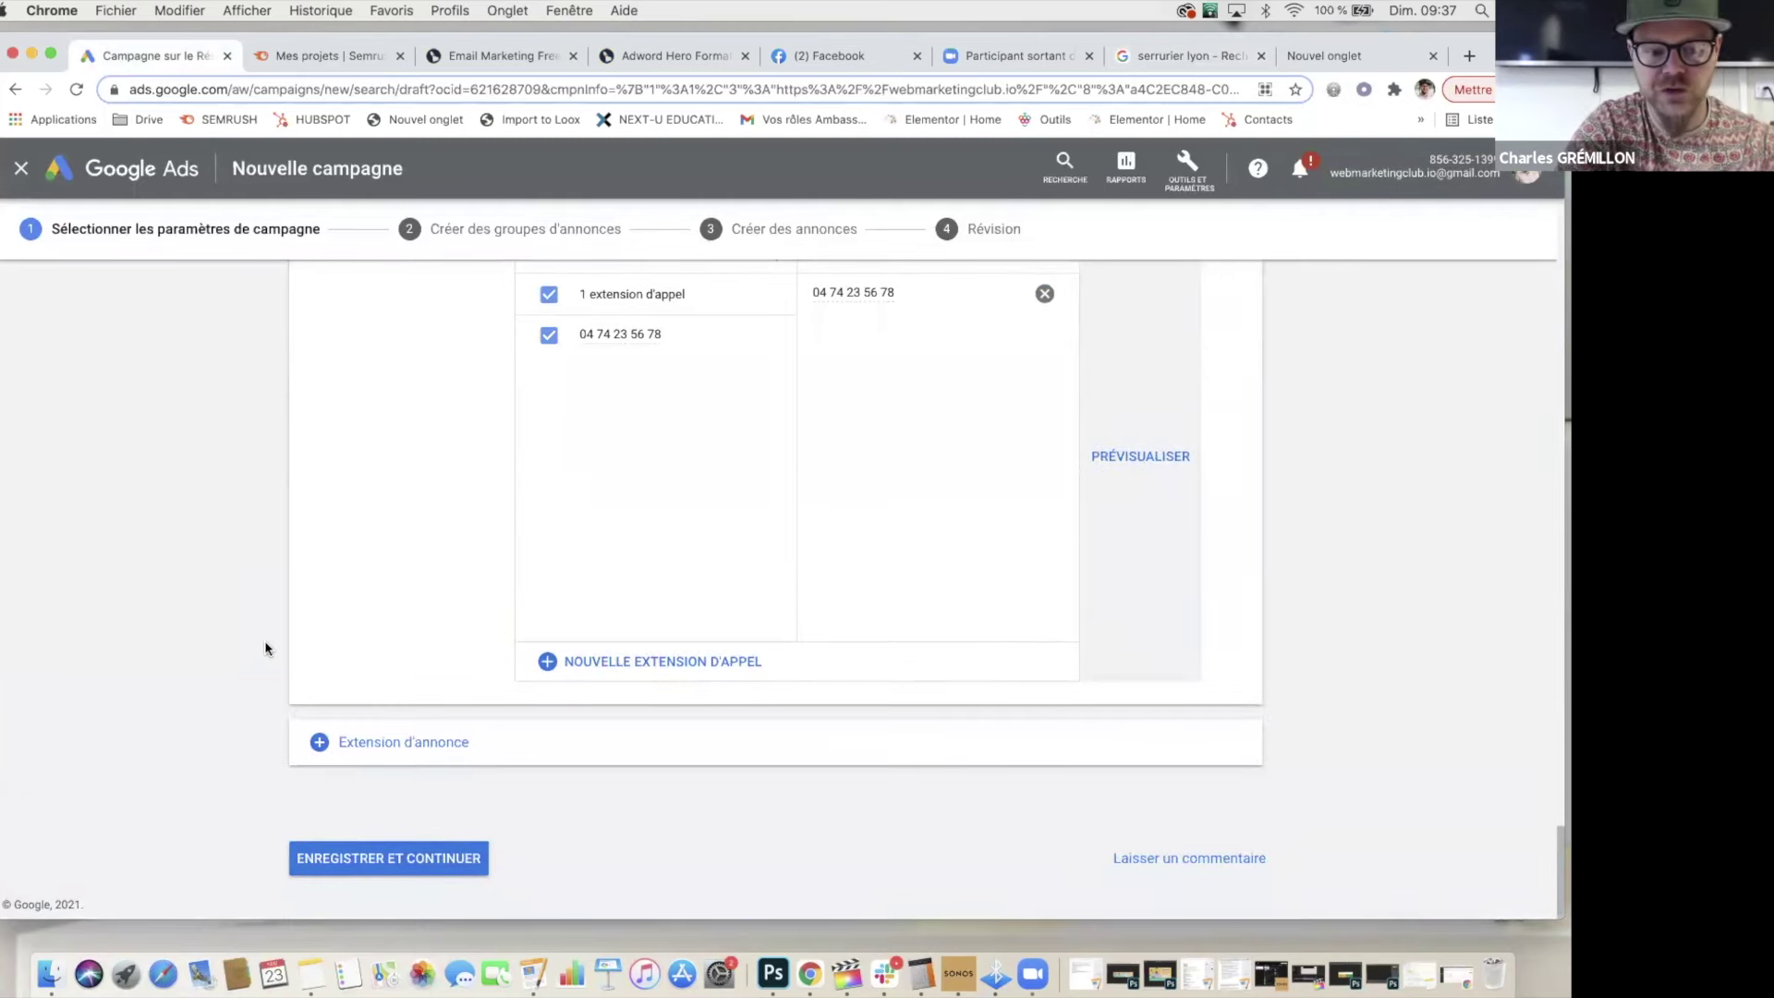
{"action": "left_click", "coordinate": [388, 858]}
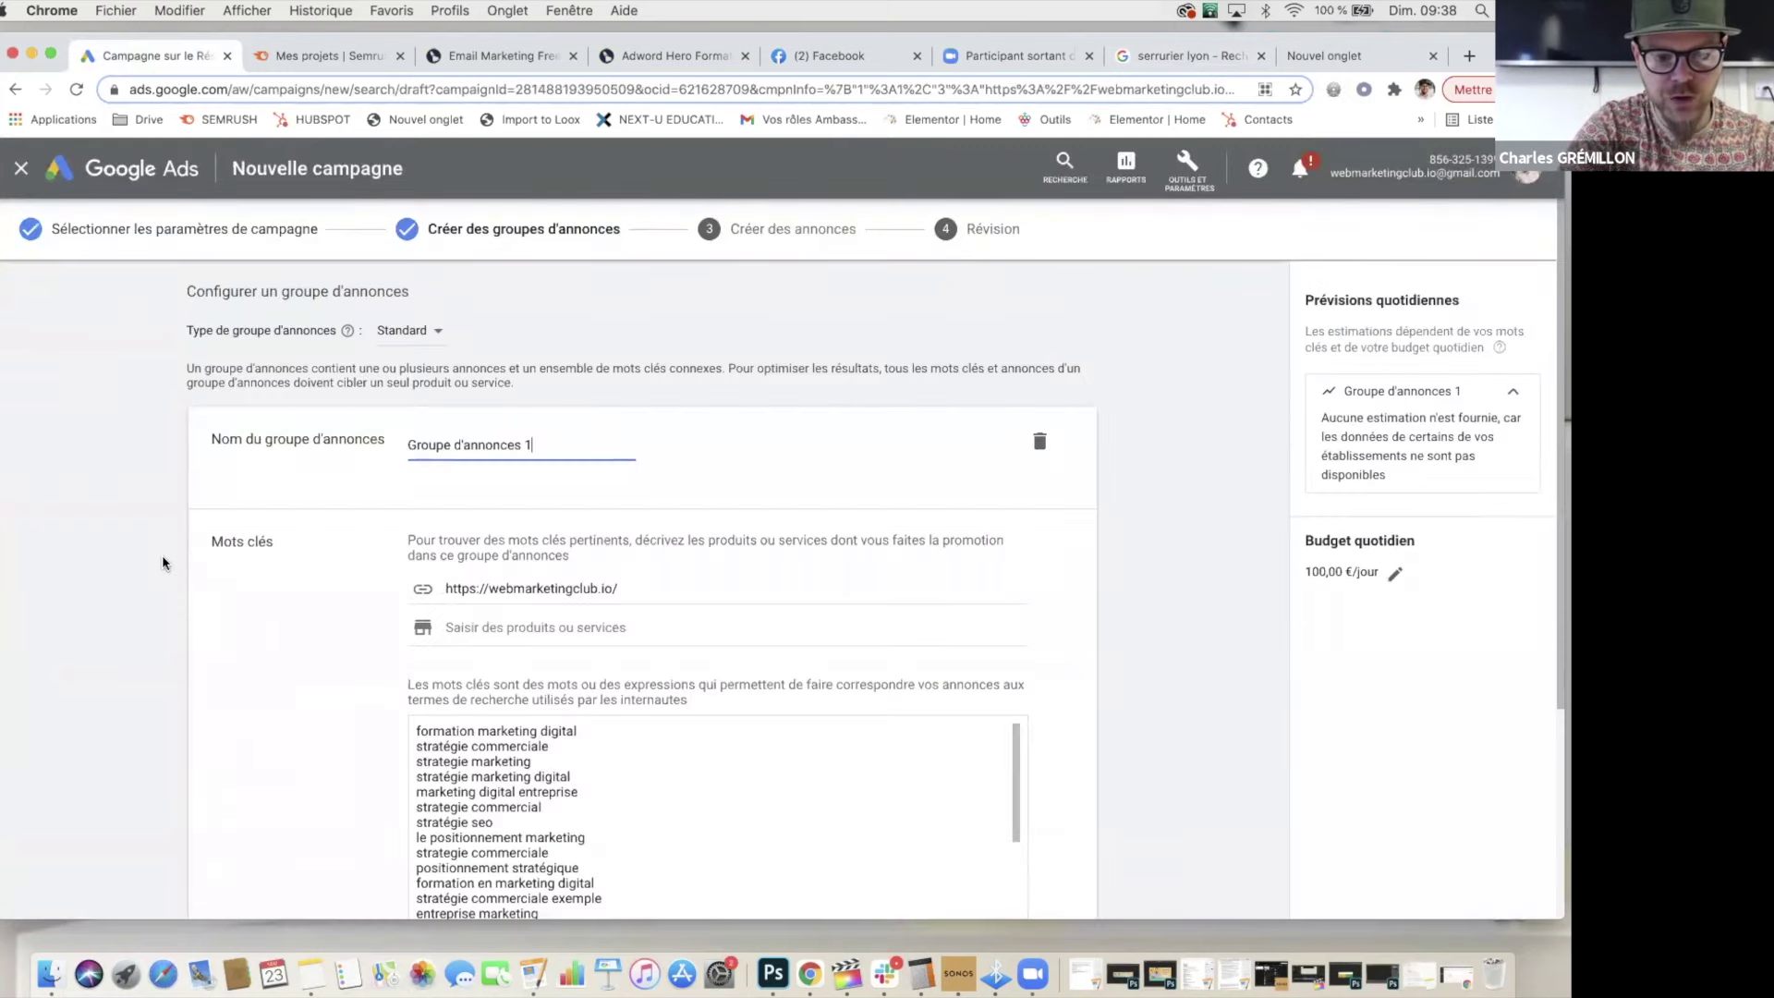
Step: Examine the ad group setup, including its name, website URL, suggested keyword list and keyword match type notes
{"action": "scroll", "coordinate": [163, 562], "scroll_direction": "down", "scroll_amount": 2}
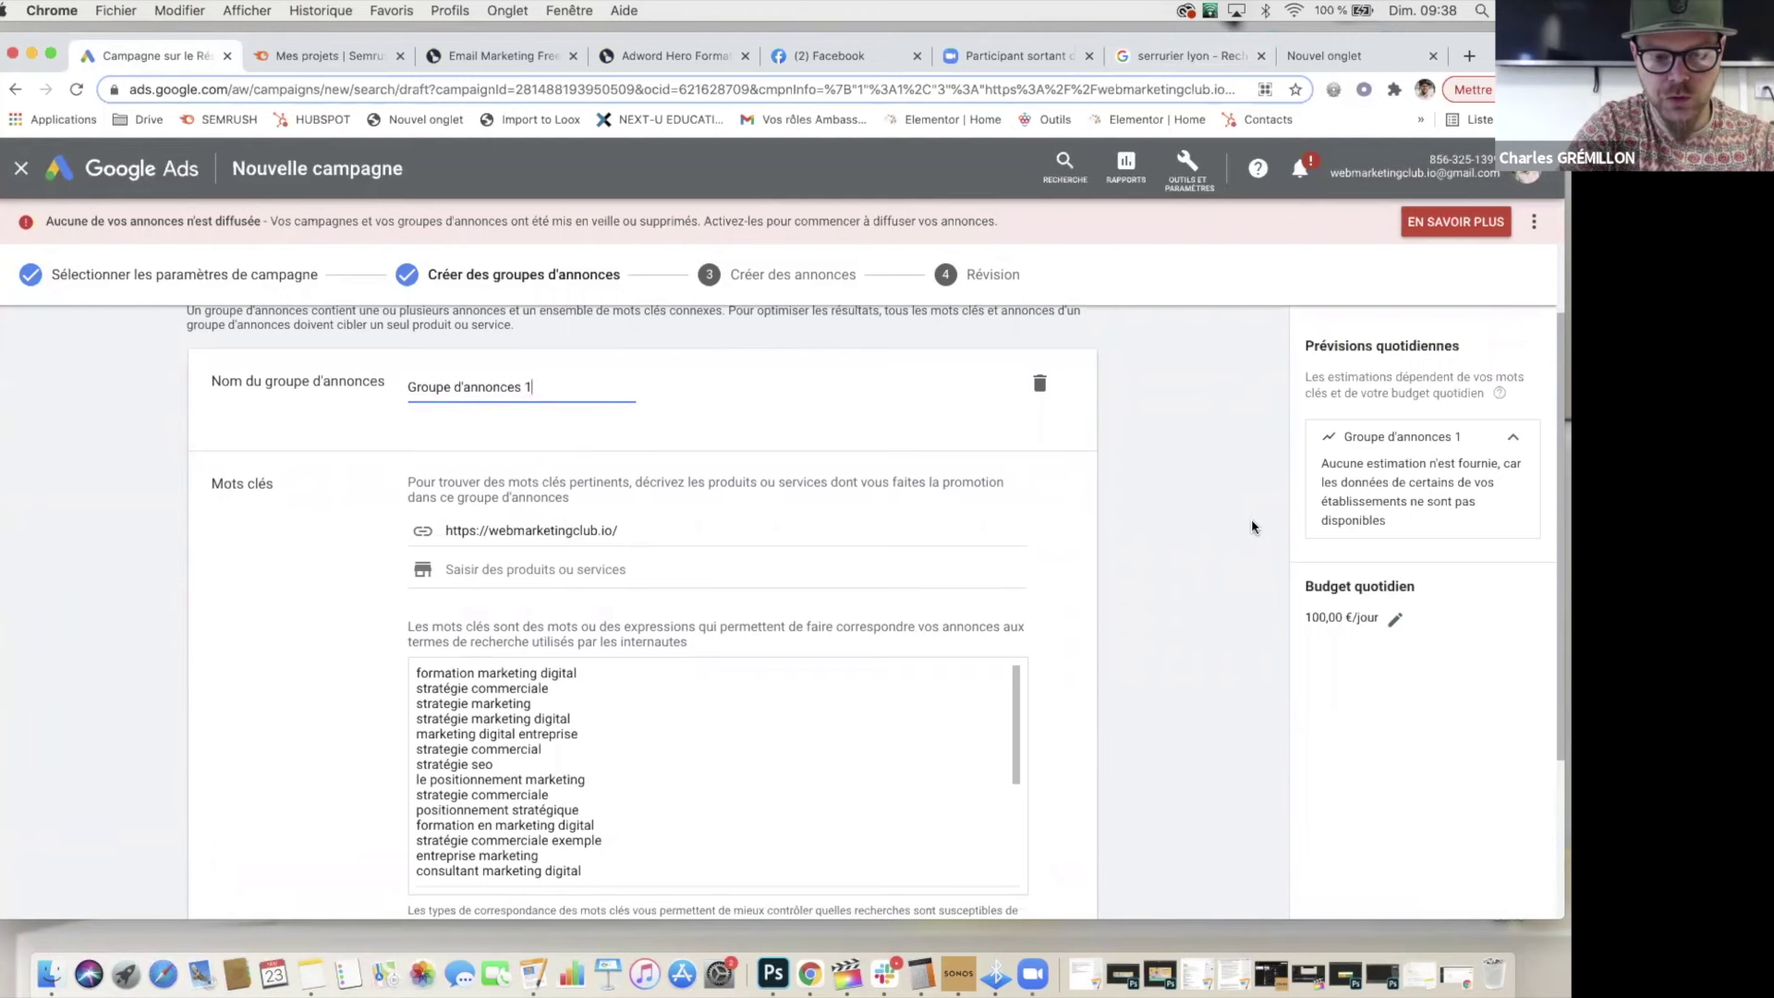
{"action": "scroll", "coordinate": [1209, 574], "scroll_direction": "down", "scroll_amount": 5}
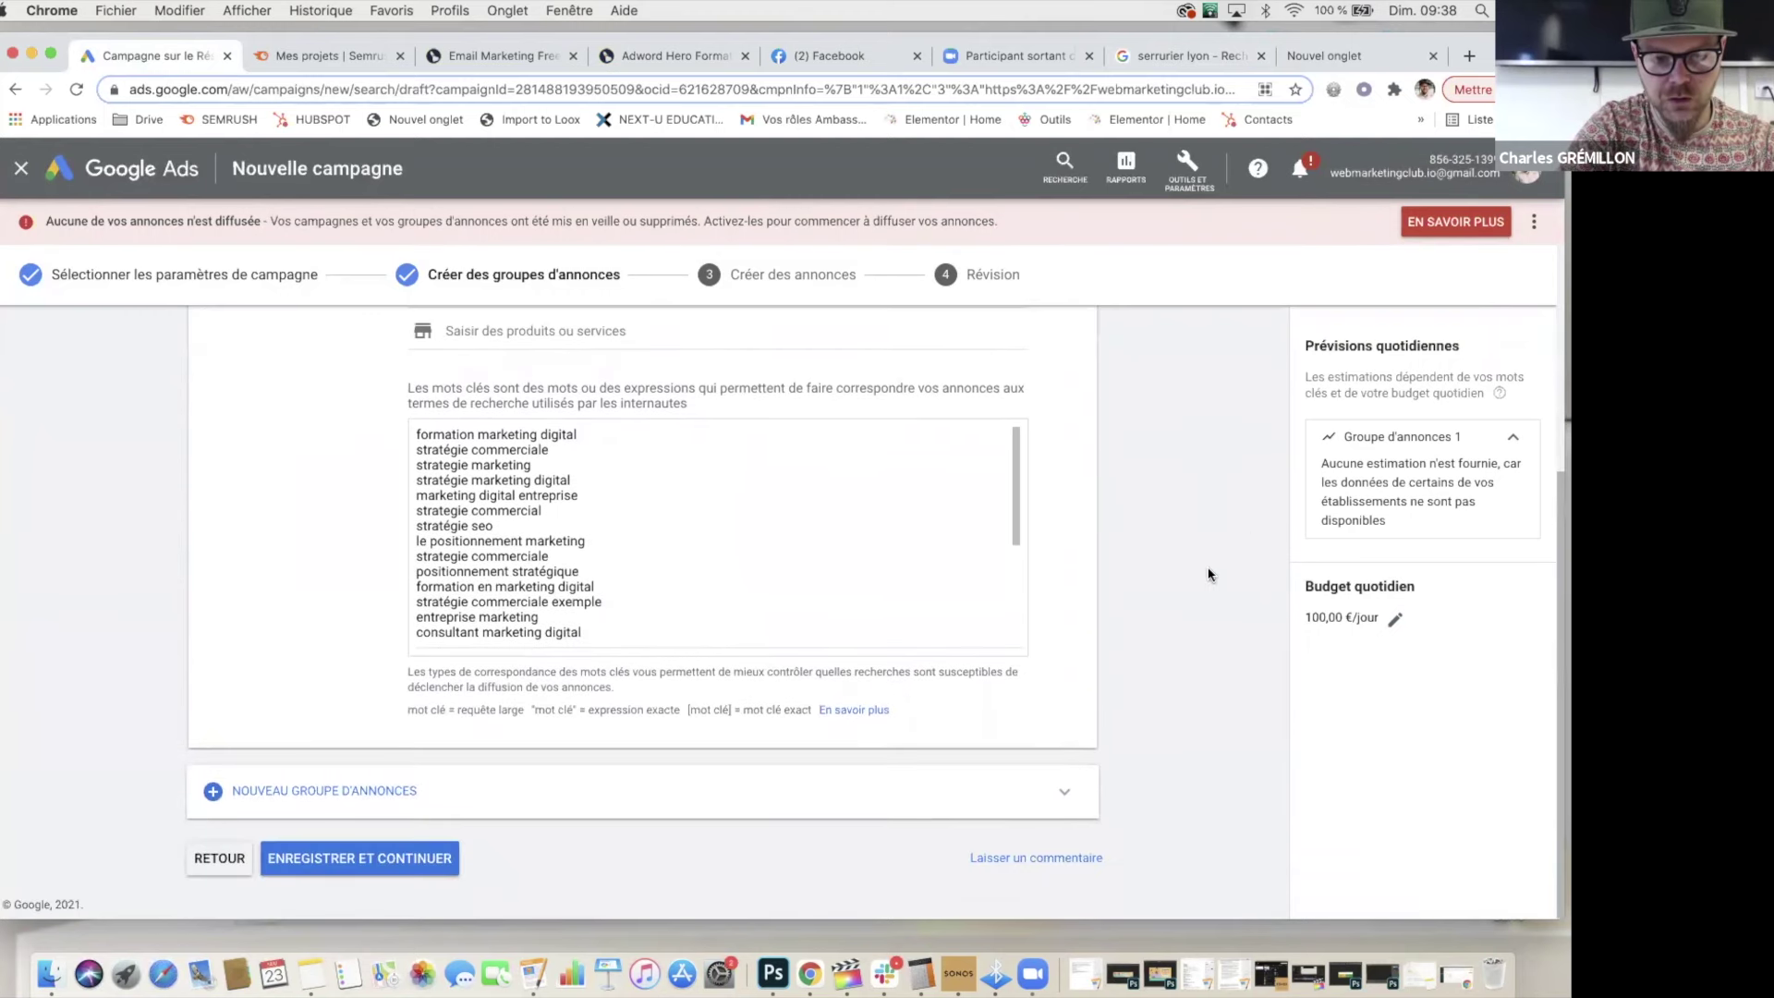
{"action": "scroll", "coordinate": [1208, 574], "scroll_direction": "up", "scroll_amount": 1}
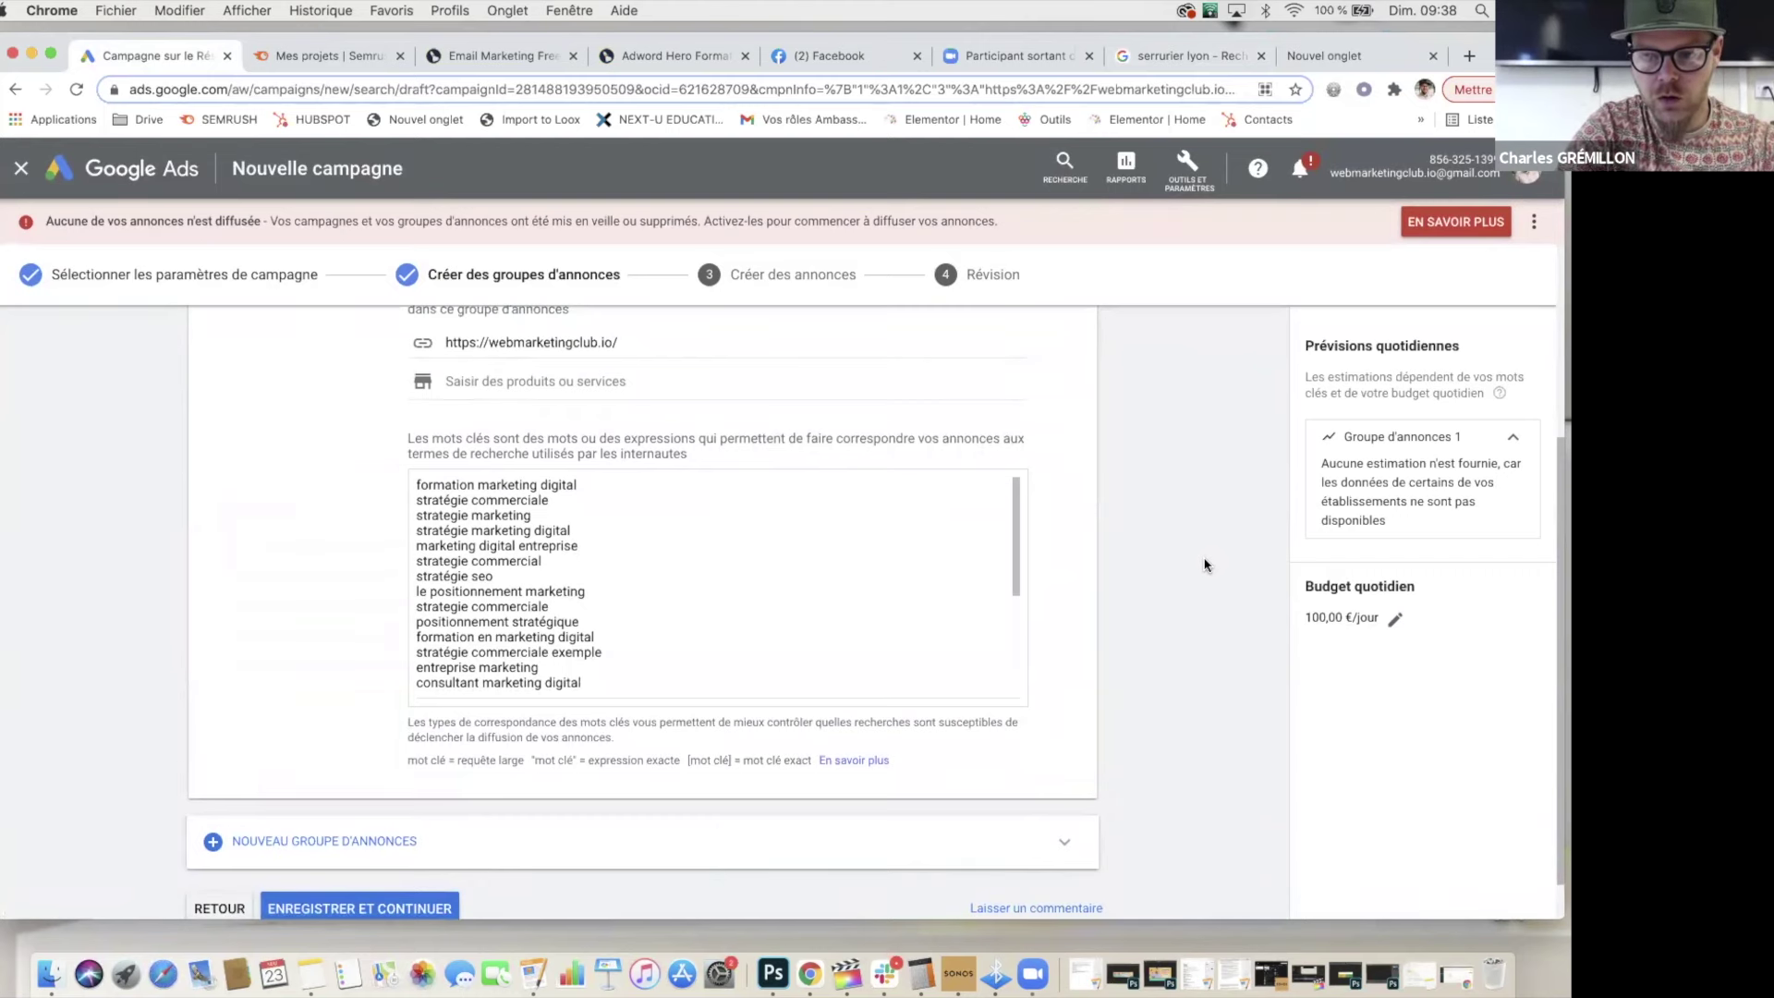
{"action": "scroll", "coordinate": [1206, 564], "scroll_direction": "up", "scroll_amount": 5}
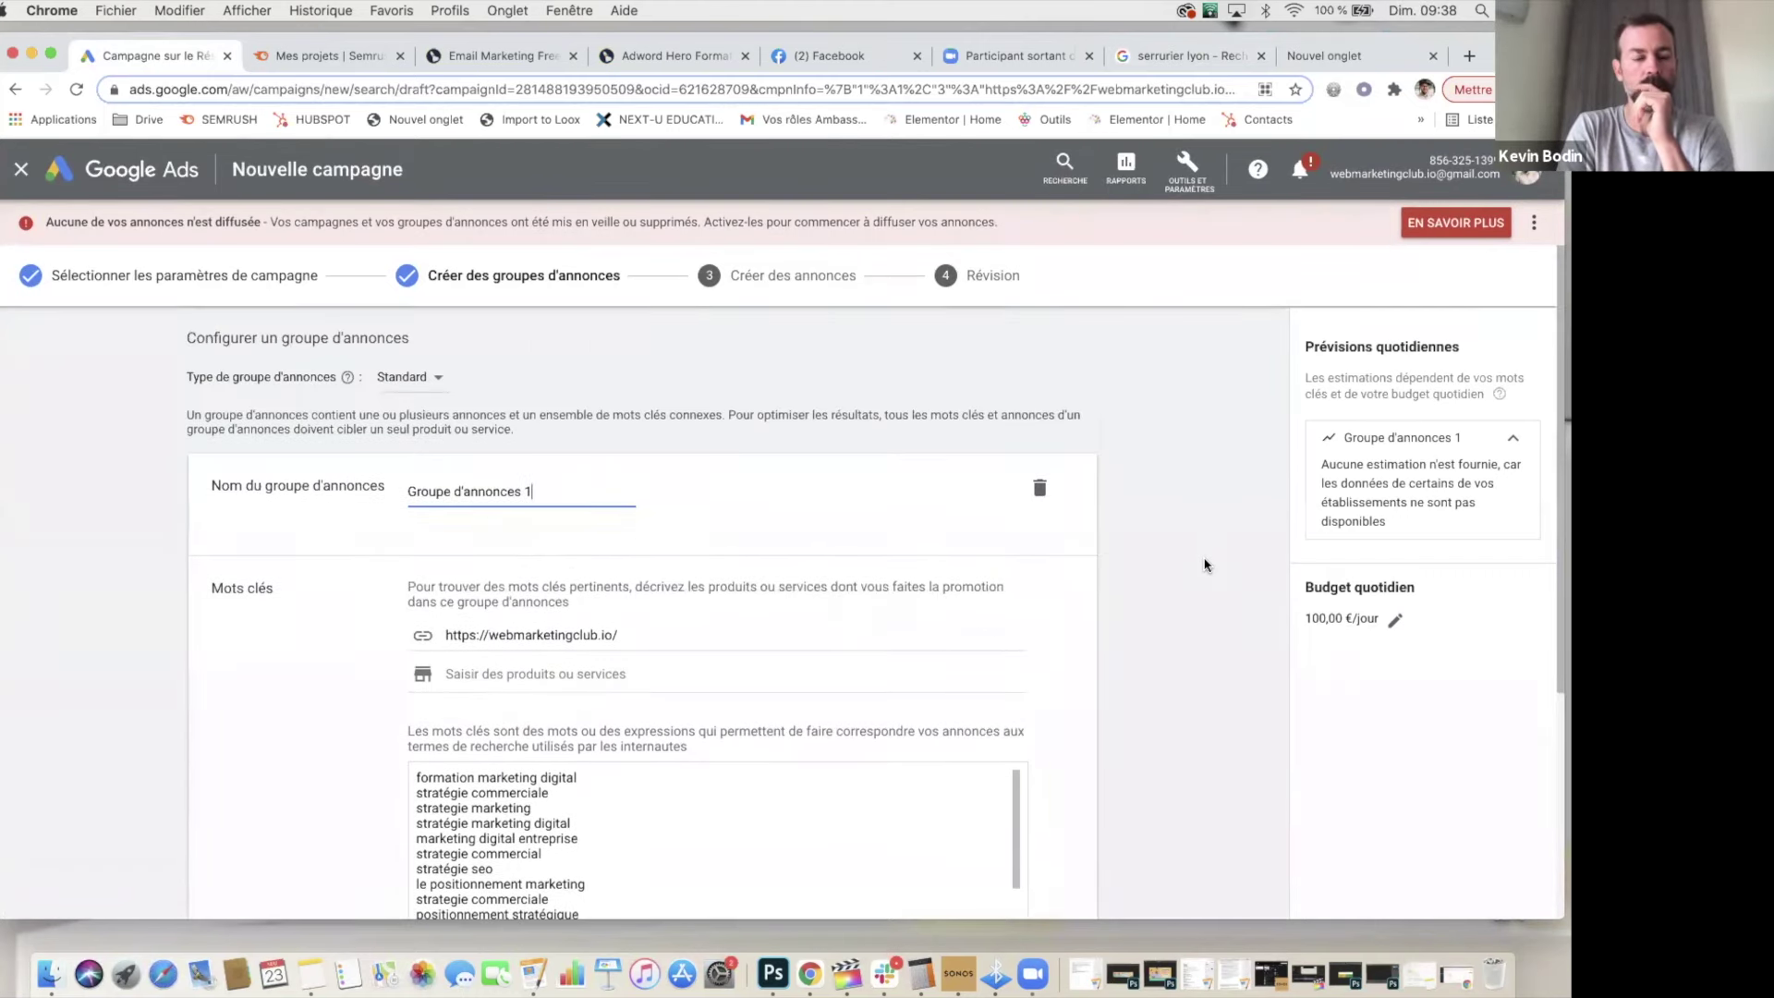
{"action": "scroll", "coordinate": [1206, 565], "scroll_direction": "down", "scroll_amount": 3}
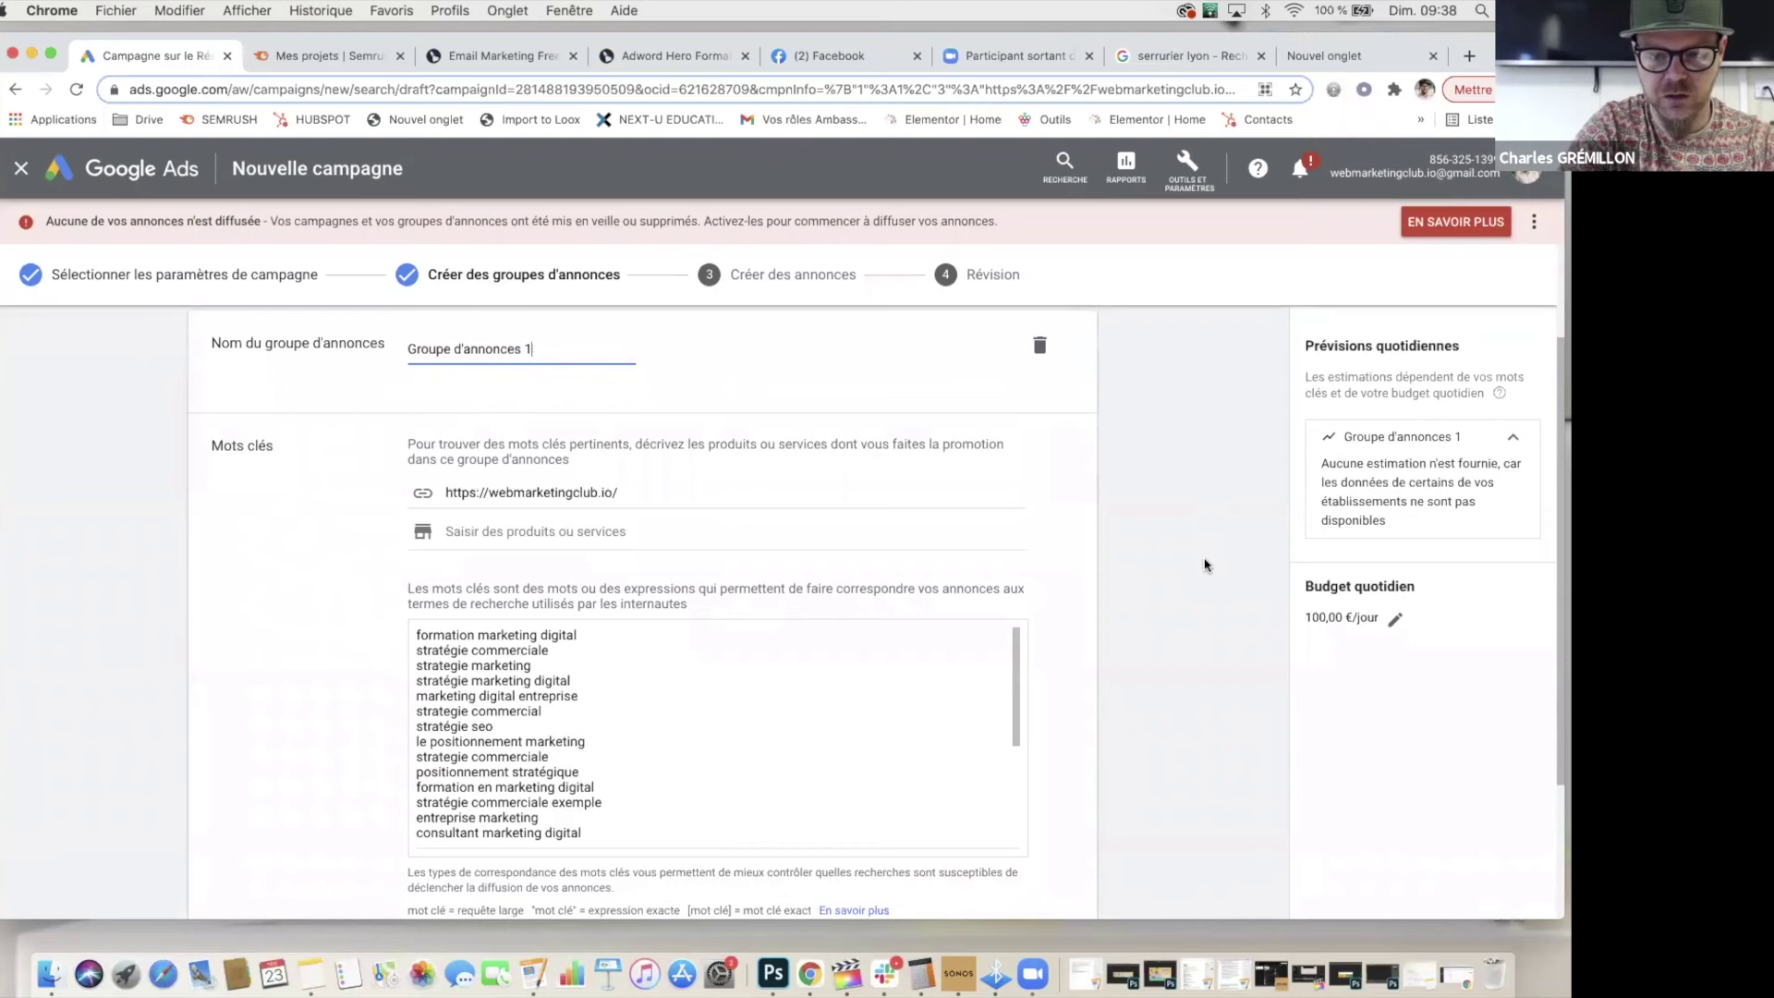
{"action": "scroll", "coordinate": [1206, 564], "scroll_direction": "down", "scroll_amount": 1}
{"action": "scroll", "coordinate": [1205, 565], "scroll_direction": "up", "scroll_amount": 1}
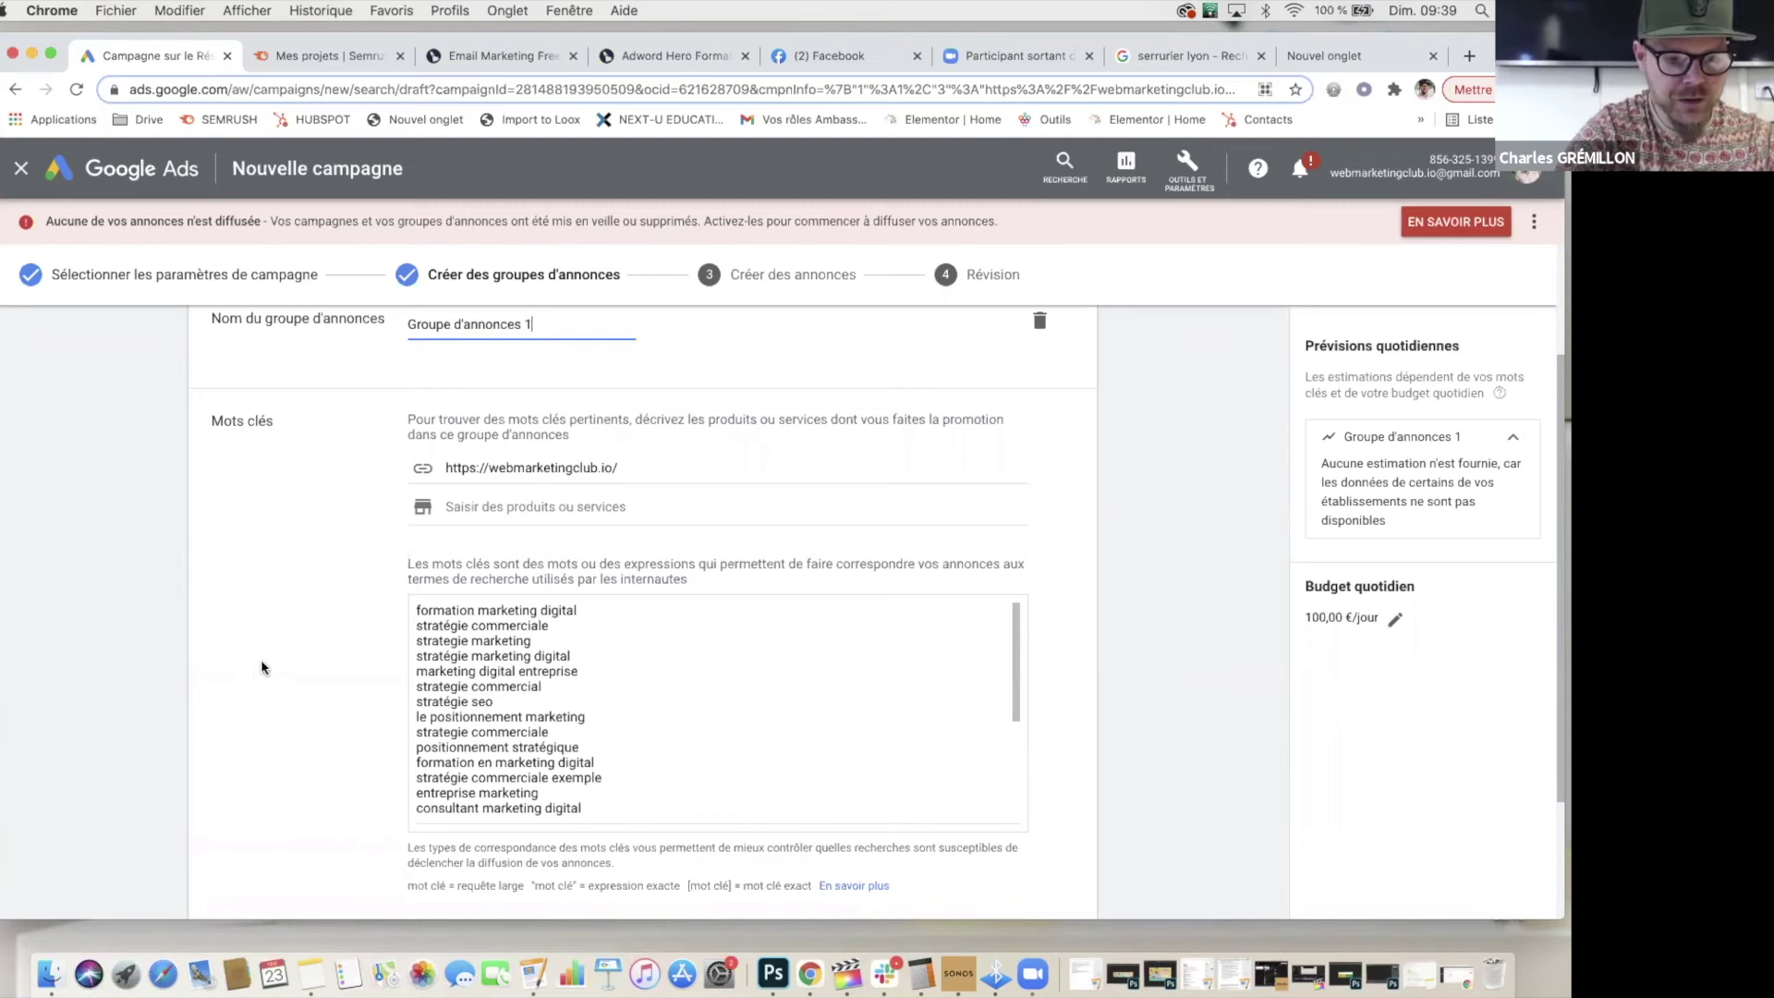
{"action": "scroll", "coordinate": [262, 661], "scroll_direction": "down", "scroll_amount": 1}
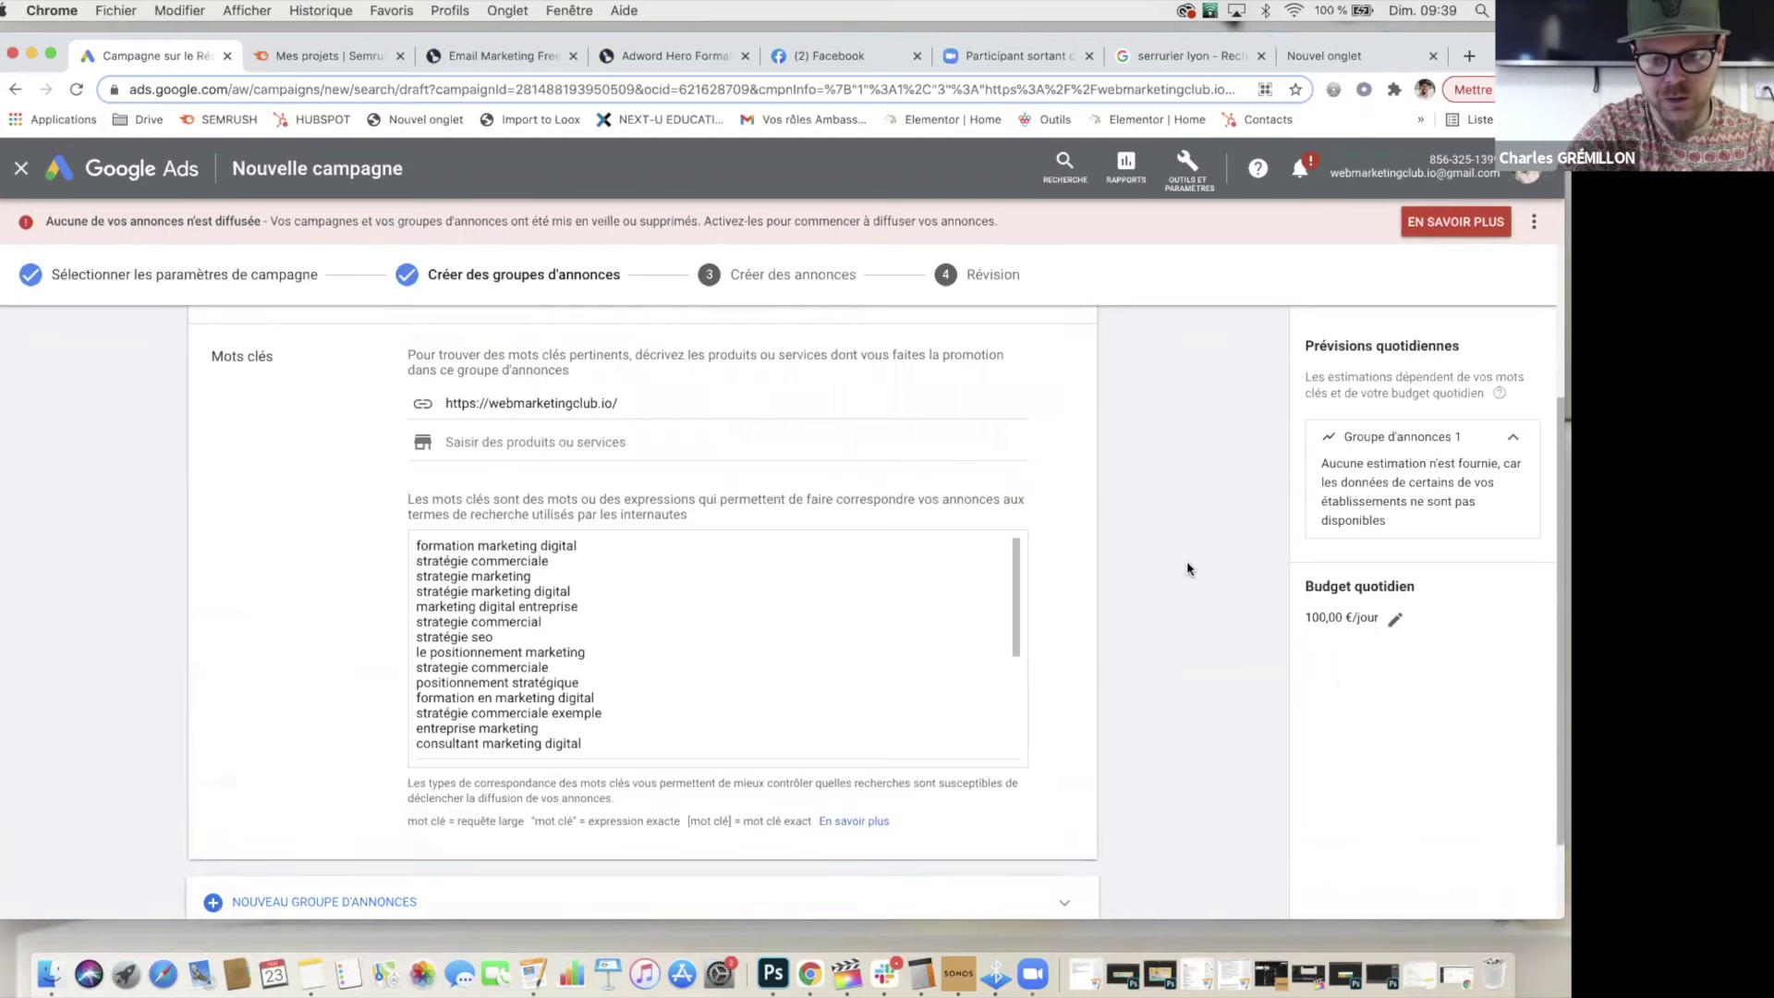
{"action": "scroll", "coordinate": [1174, 598], "scroll_direction": "down", "scroll_amount": 1}
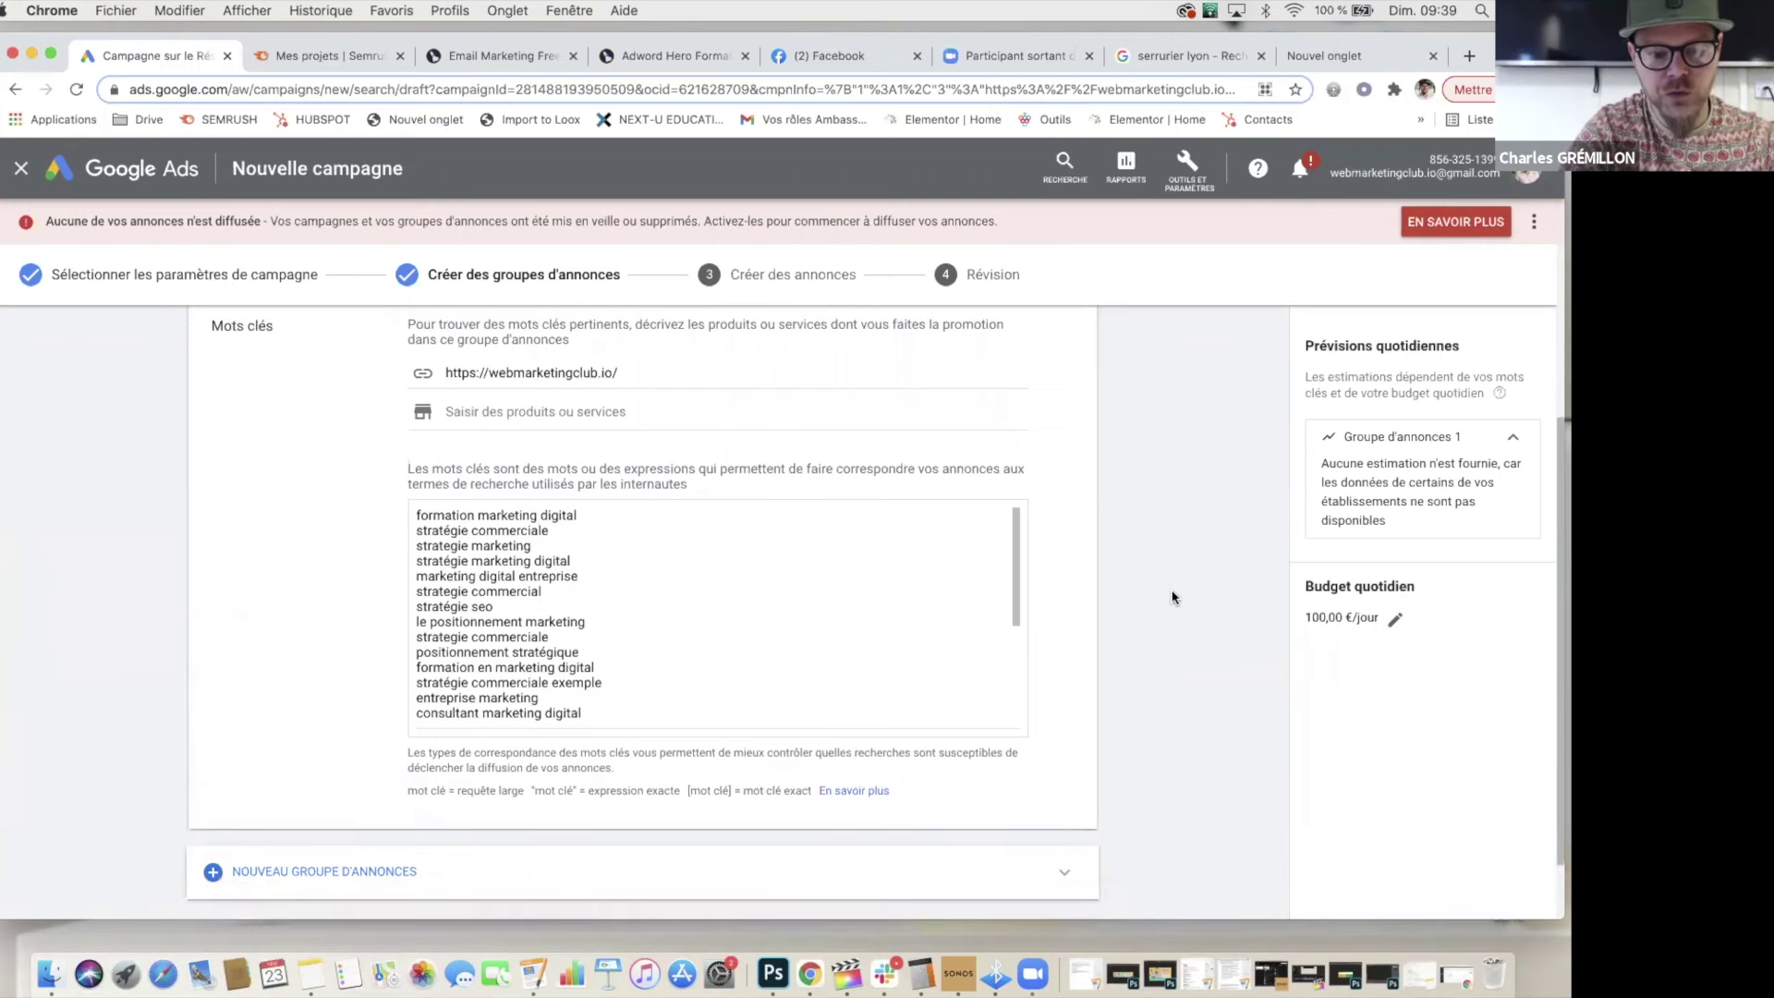